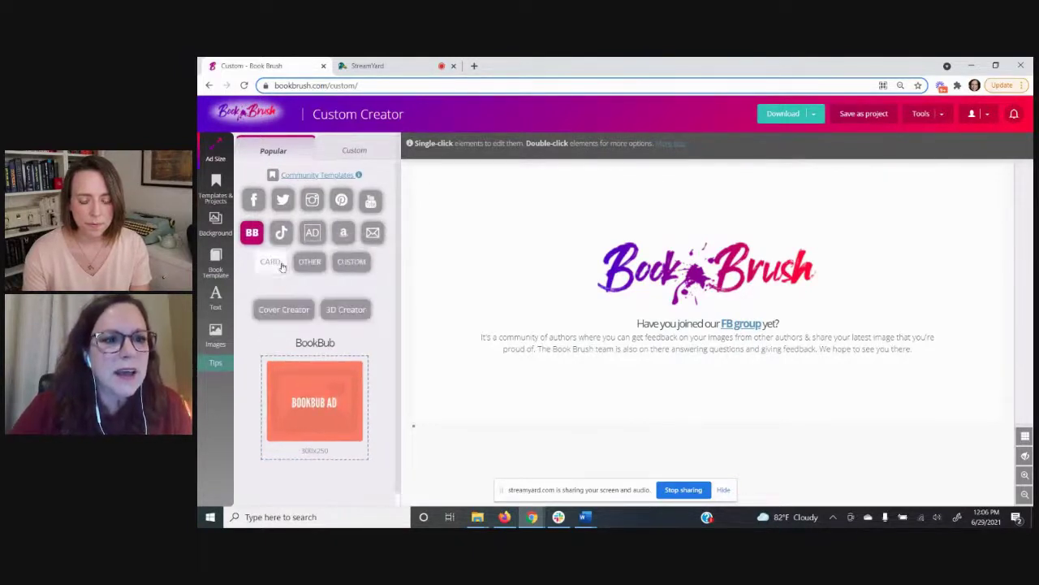
- Browse the ad size categories and pick the 1200x628 Facebook Ad canvas
scroll(371, 309, "down", 2)
scroll(371, 309, "up", 2)
left_click(327, 255)
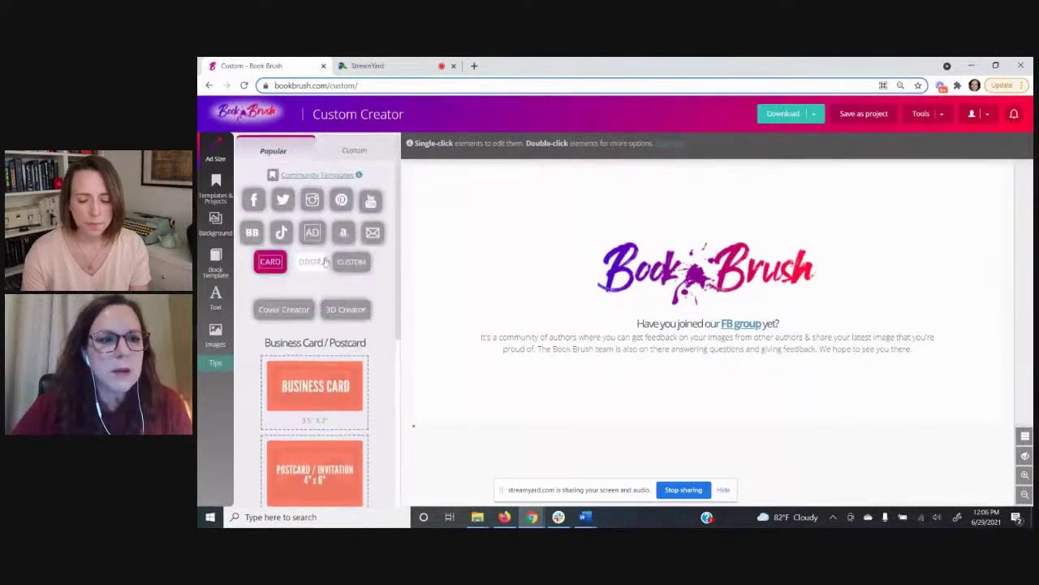
left_click(318, 261)
scroll(399, 347, "down", 2)
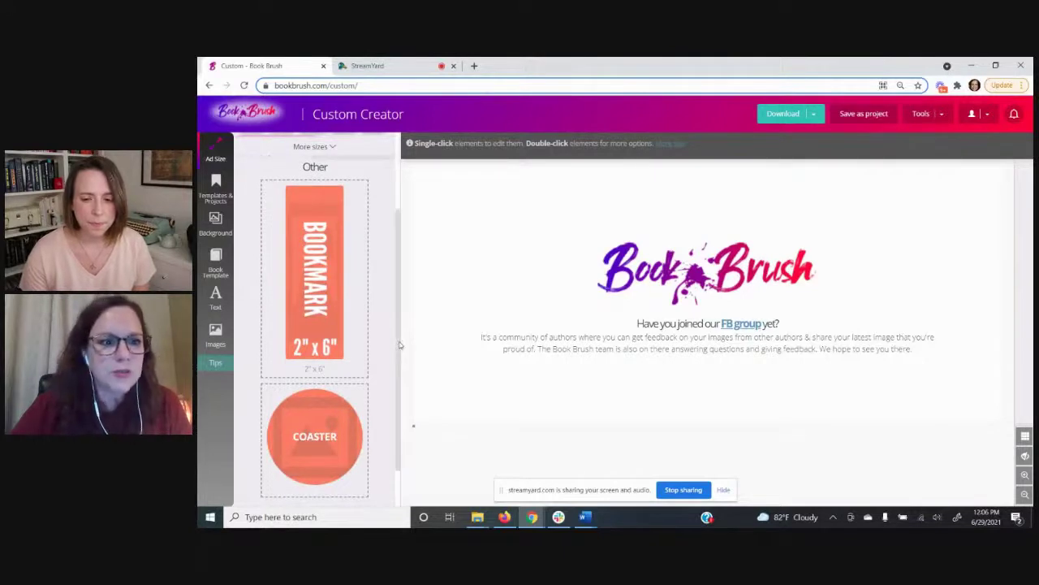
scroll(399, 347, "up", 2)
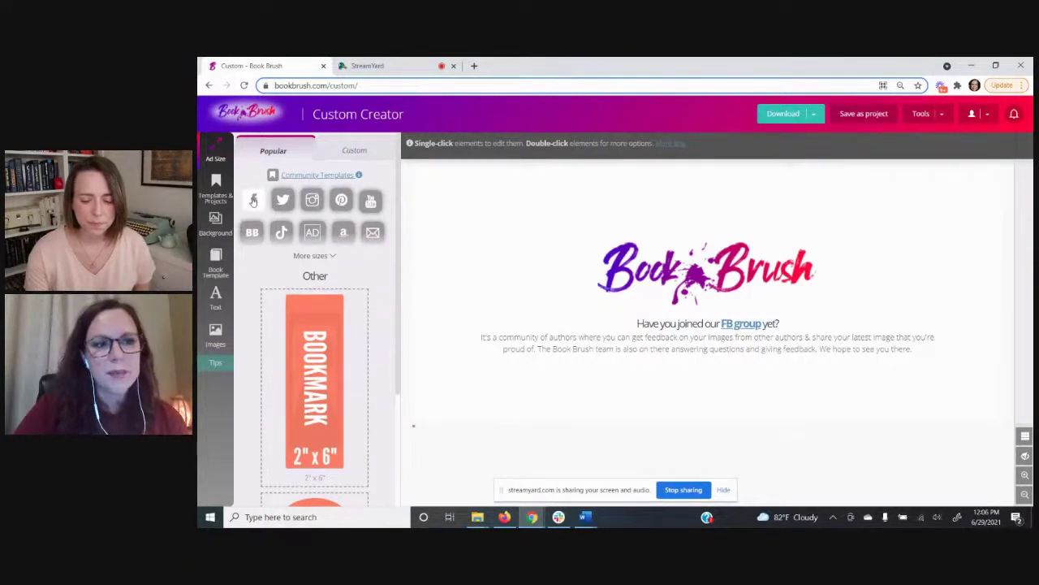
left_click(254, 201)
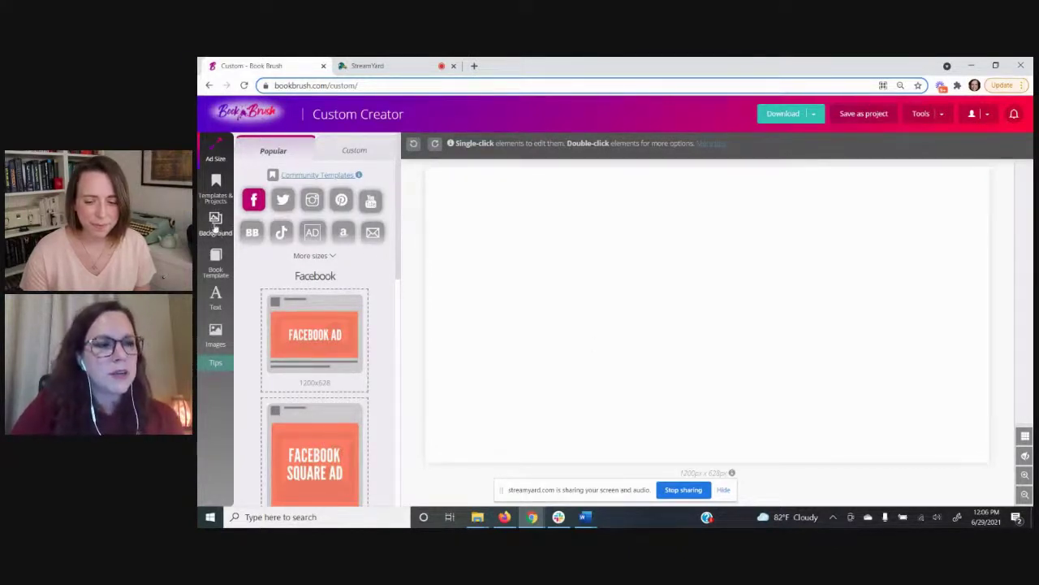
- Preview the Background, Book Template, Text and Images panels, ending on Book Template
left_click(214, 224)
left_click(216, 262)
left_click(215, 299)
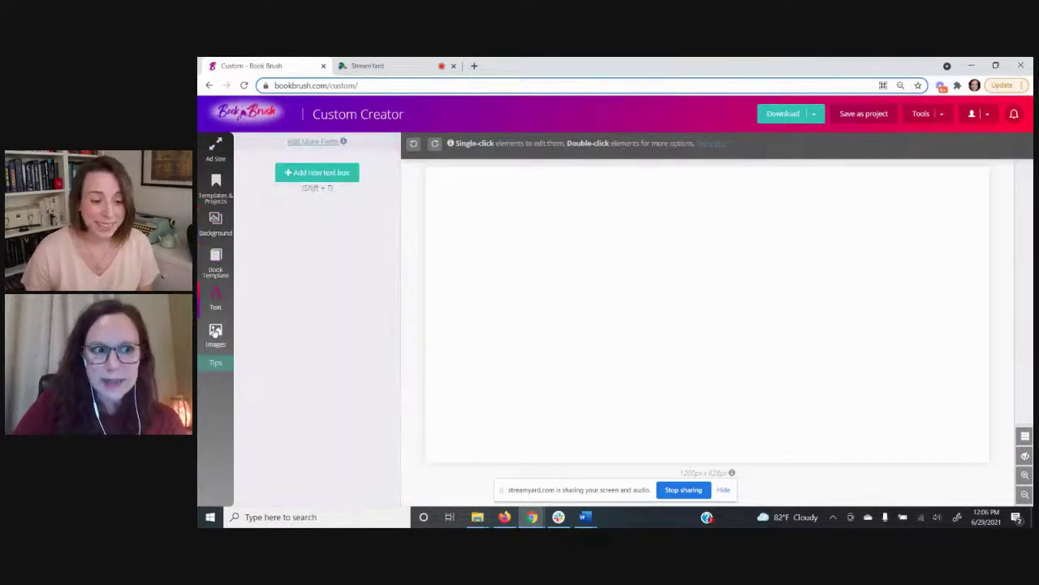
left_click(215, 333)
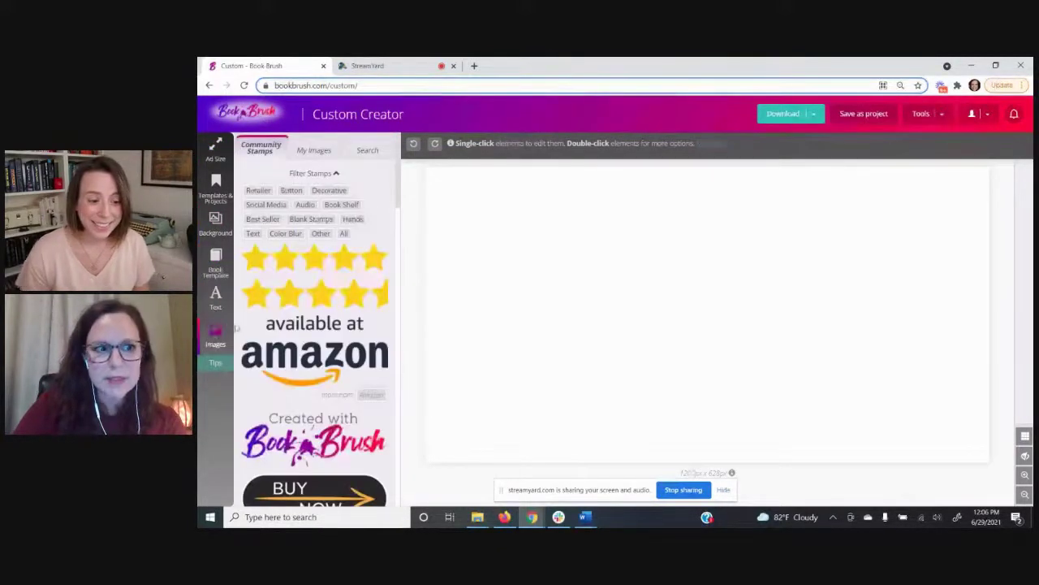
left_click(216, 260)
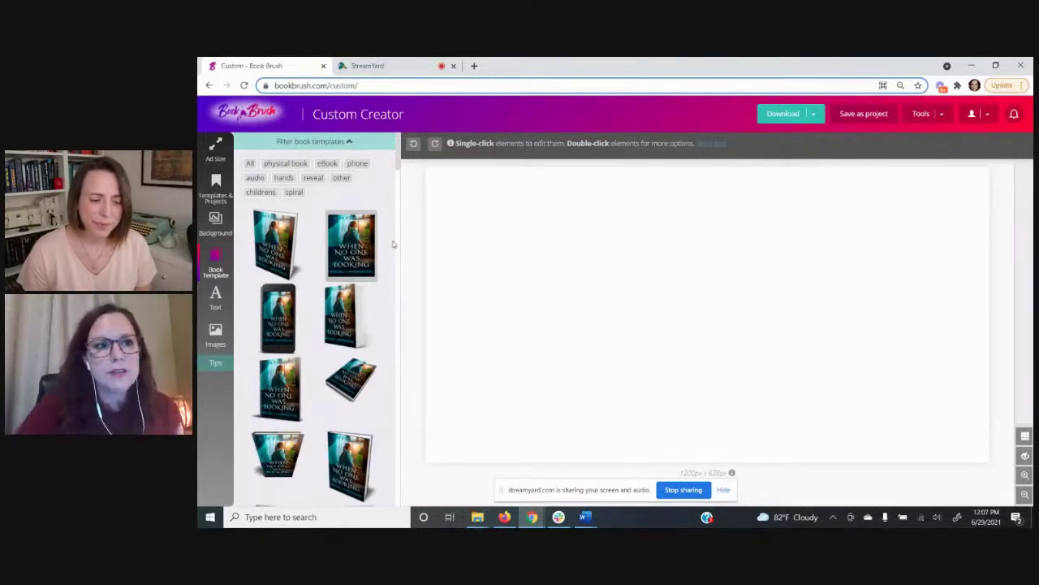
scroll(393, 243, "down", 3)
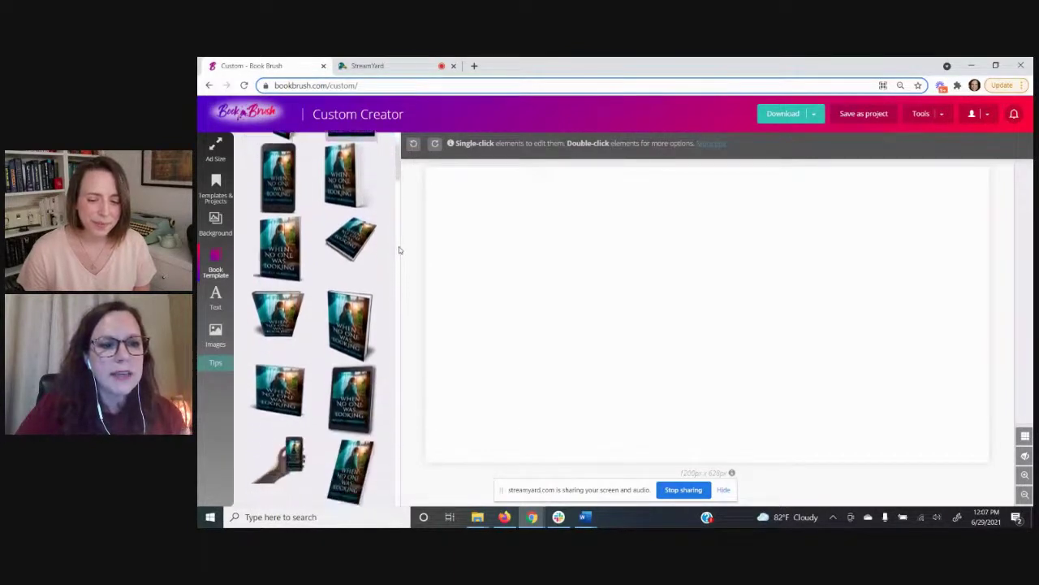
scroll(393, 235, "down", 5)
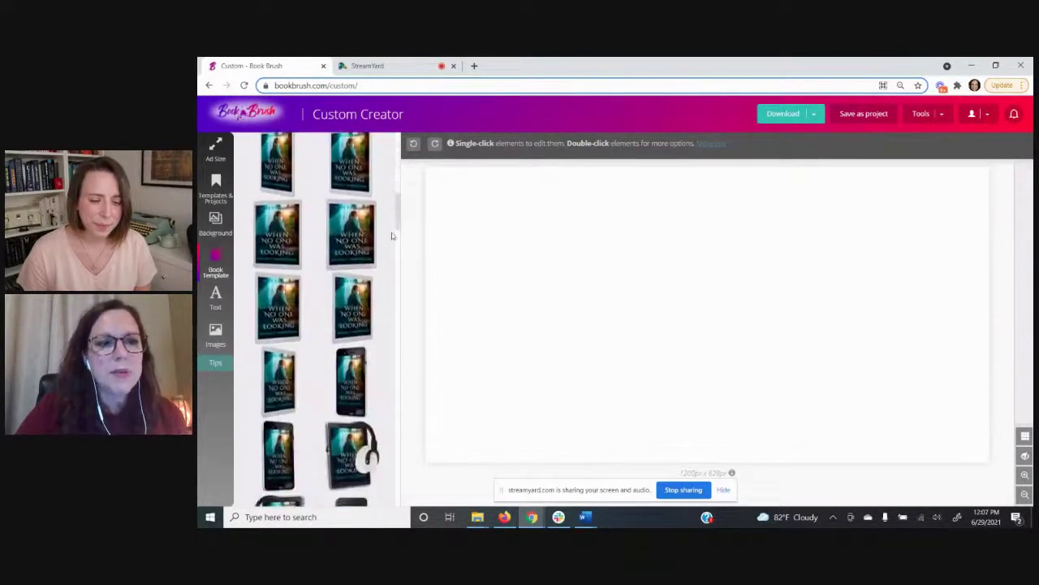
scroll(391, 238, "down", 5)
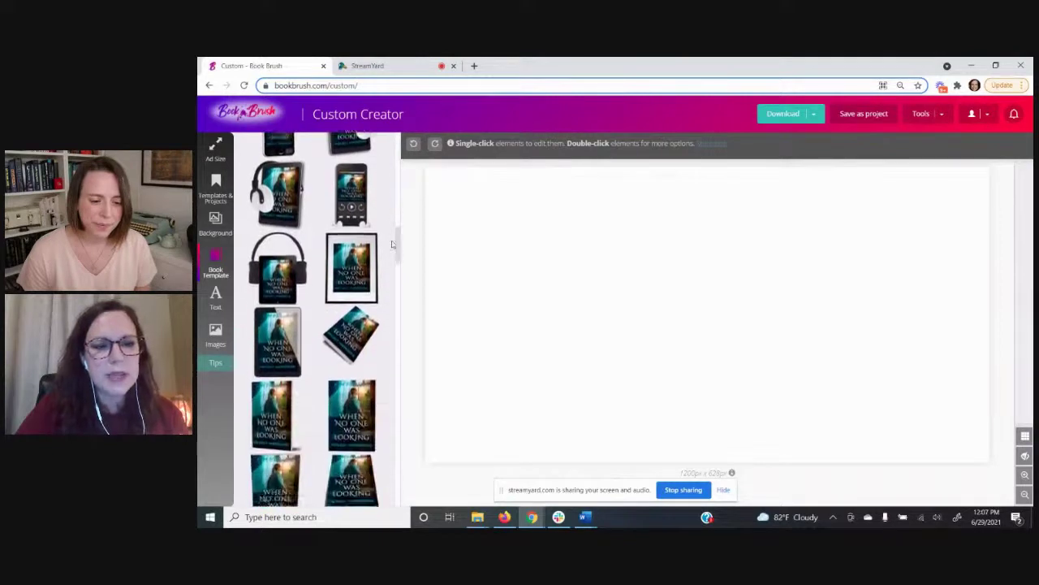
scroll(393, 244, "down", 10)
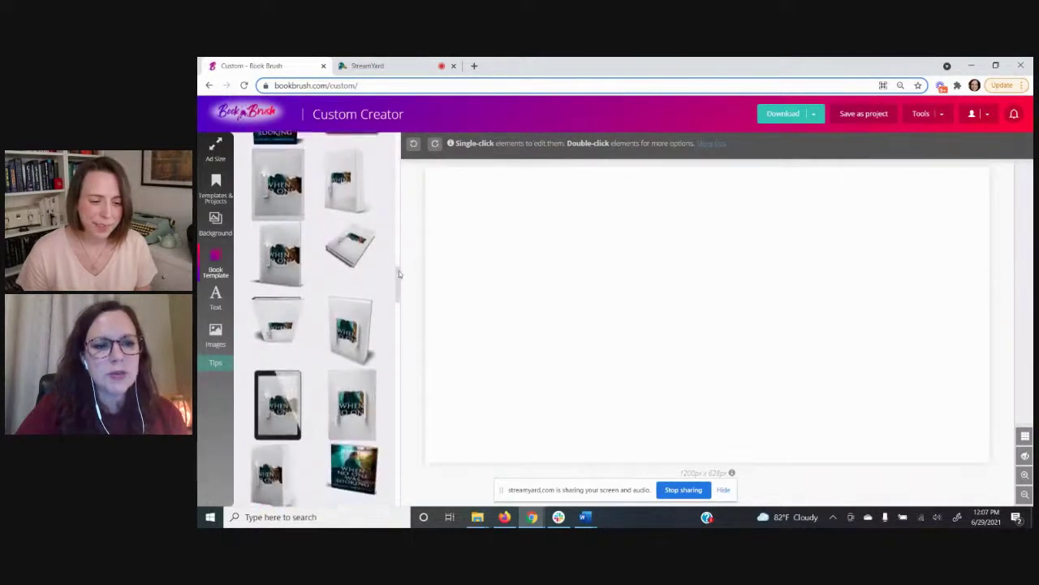
scroll(399, 273, "down", 10)
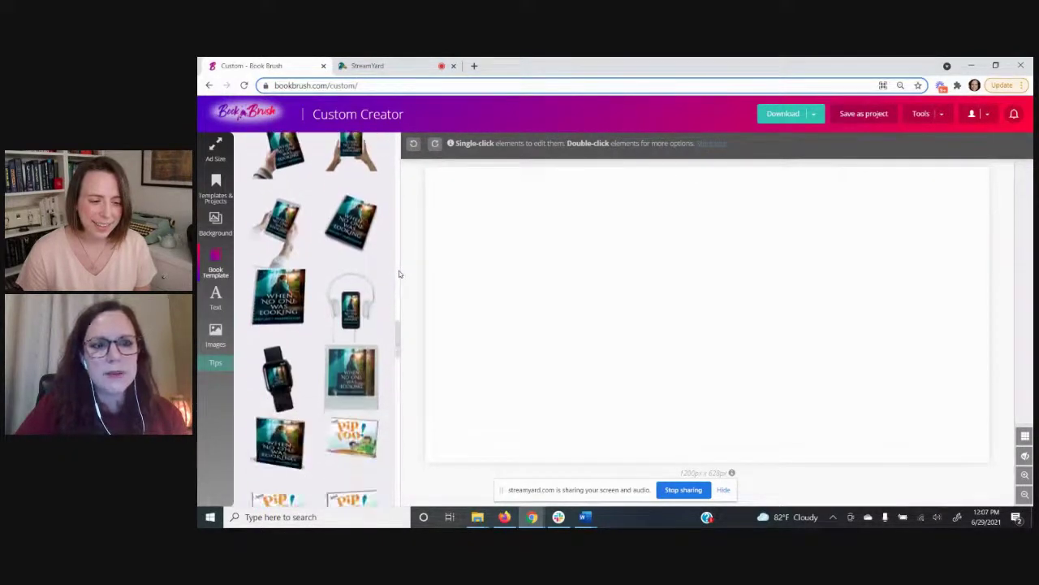
scroll(399, 274, "down", 10)
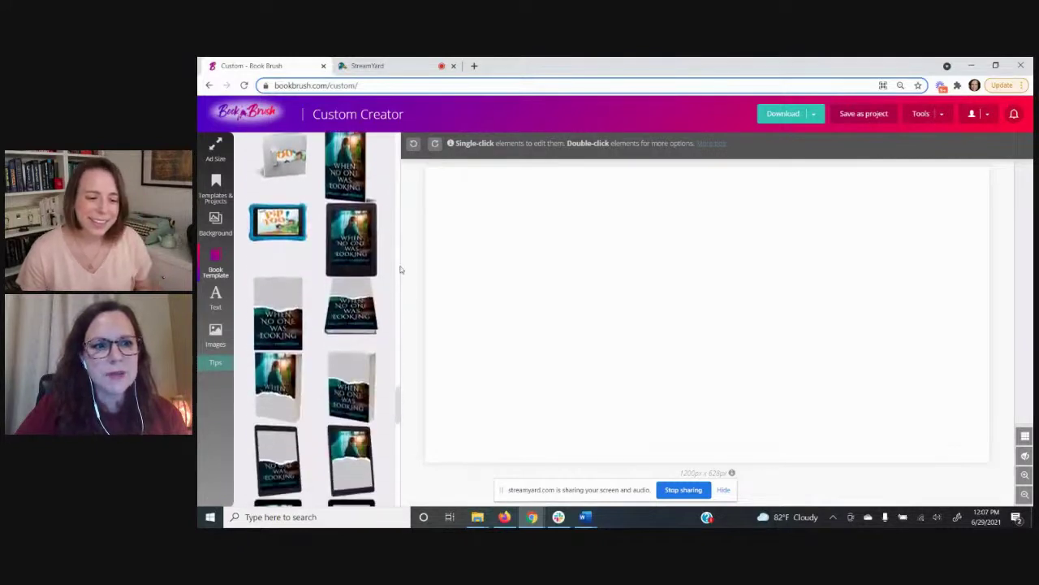
scroll(400, 271, "down", 10)
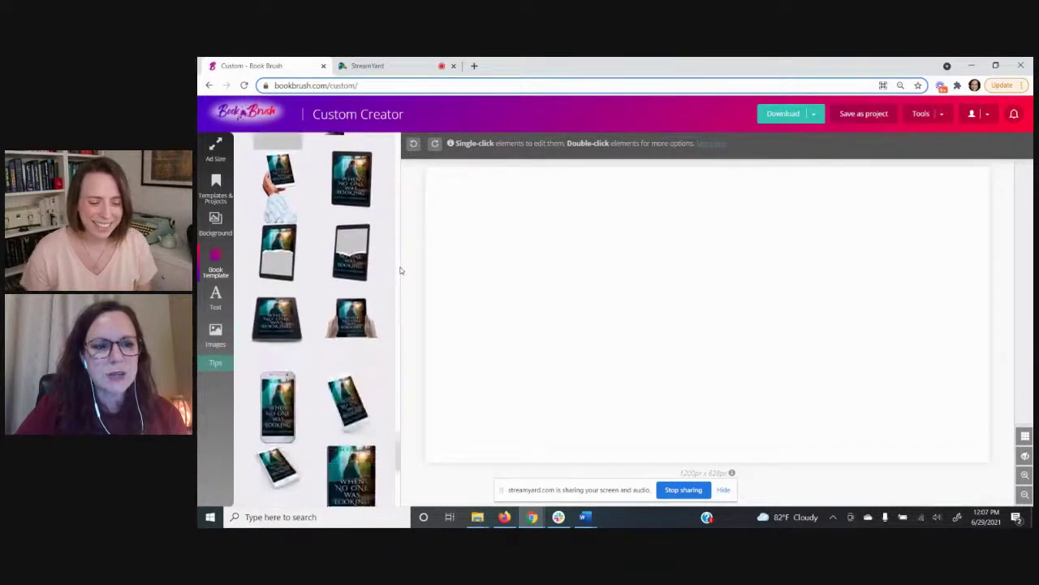
scroll(399, 273, "down", 2)
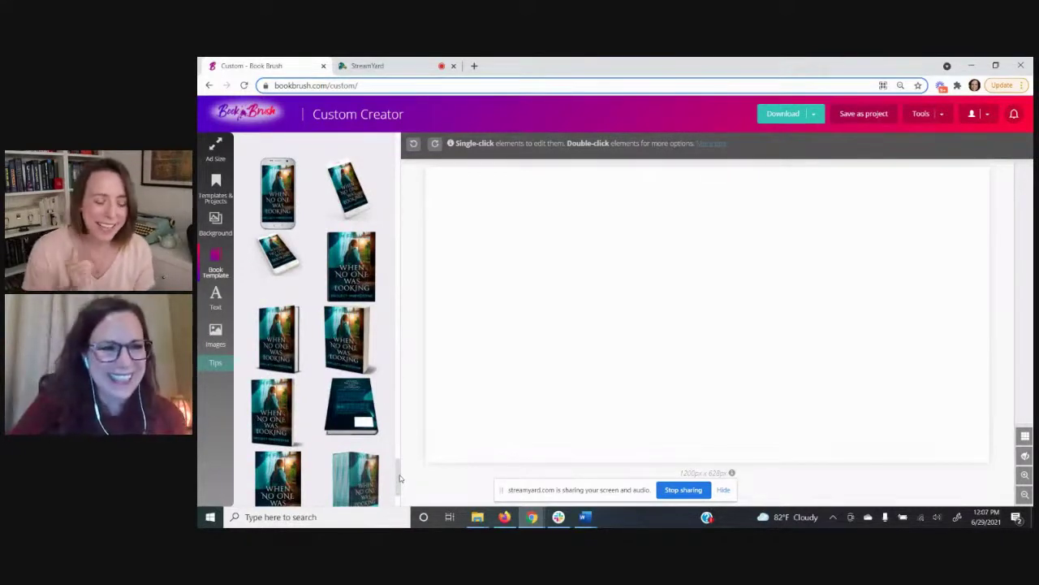
scroll(398, 475, "up", 4)
scroll(397, 468, "up", 5)
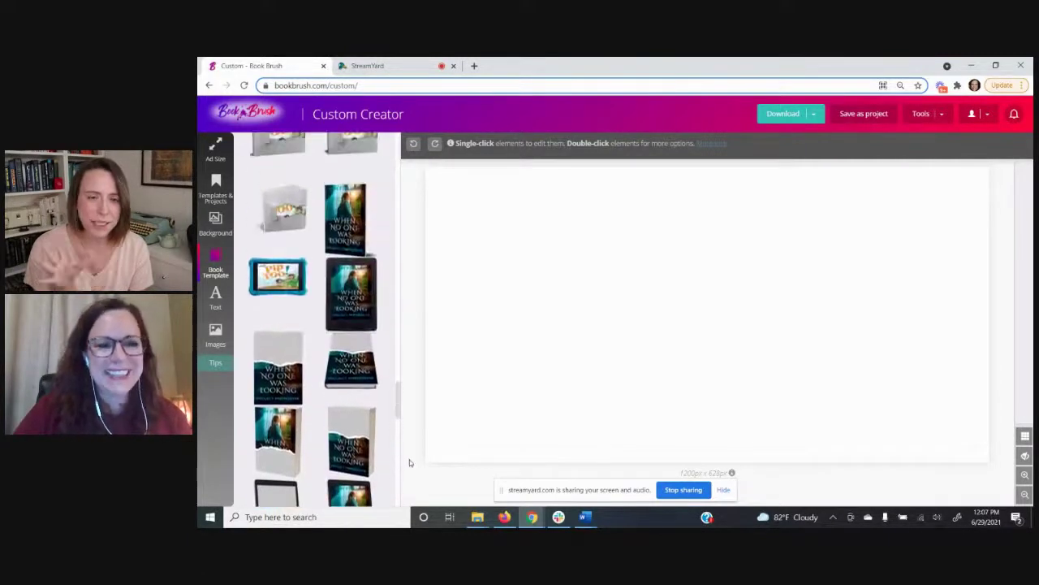
scroll(396, 417, "up", 10)
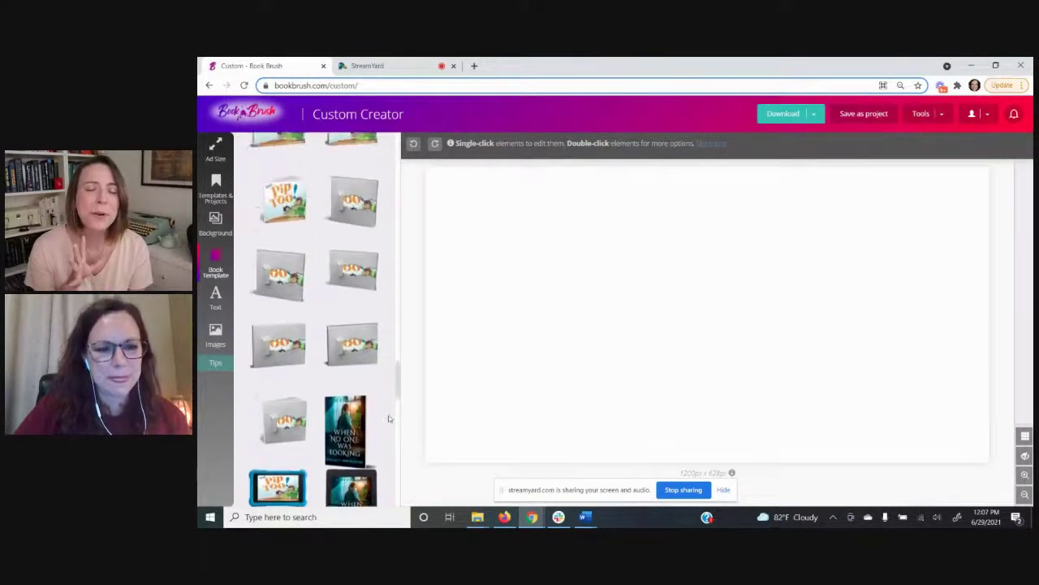
scroll(388, 420, "down", 4)
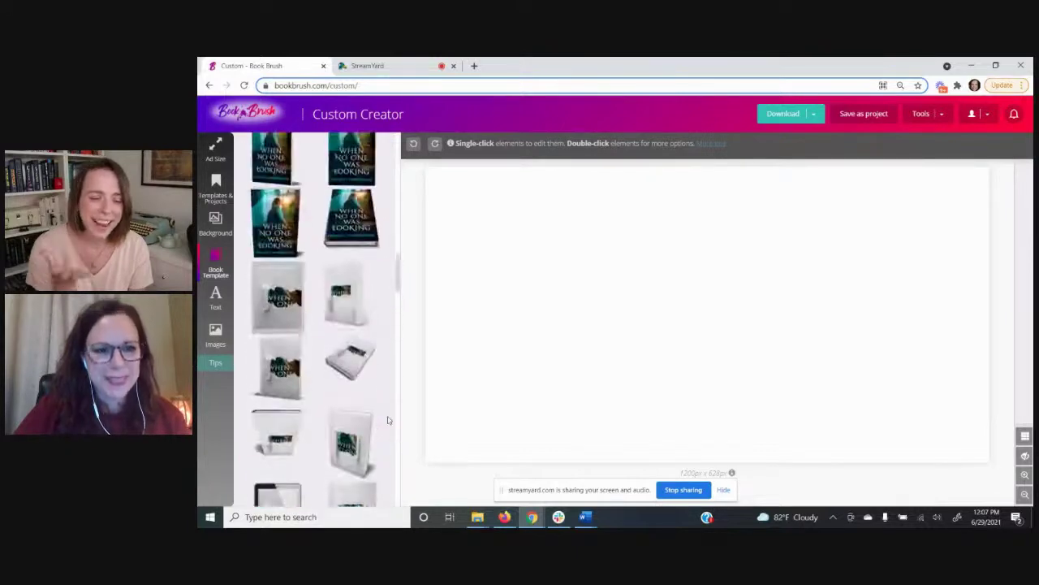
scroll(351, 401, "up", 10)
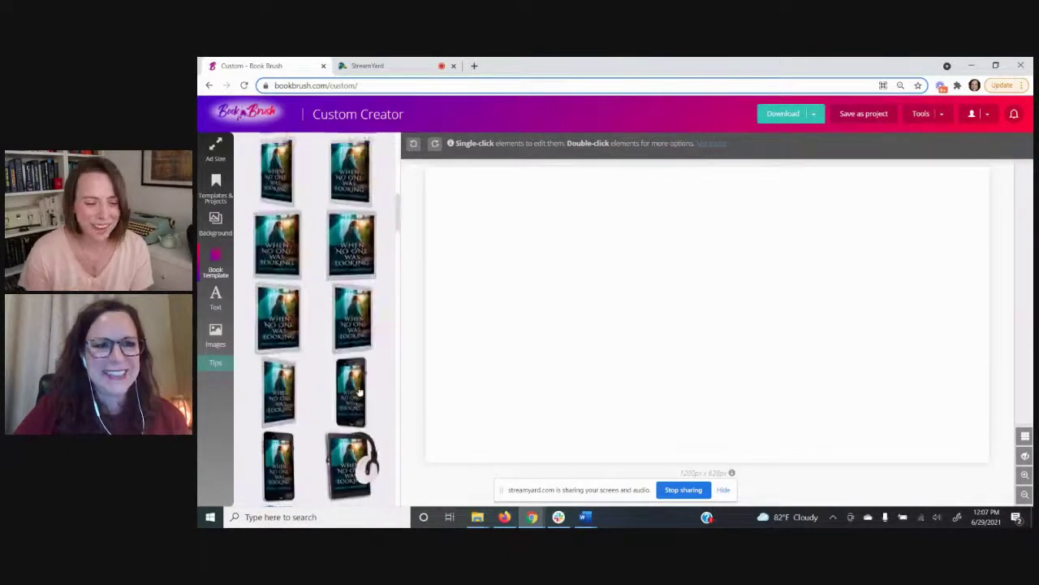
scroll(358, 390, "up", 10)
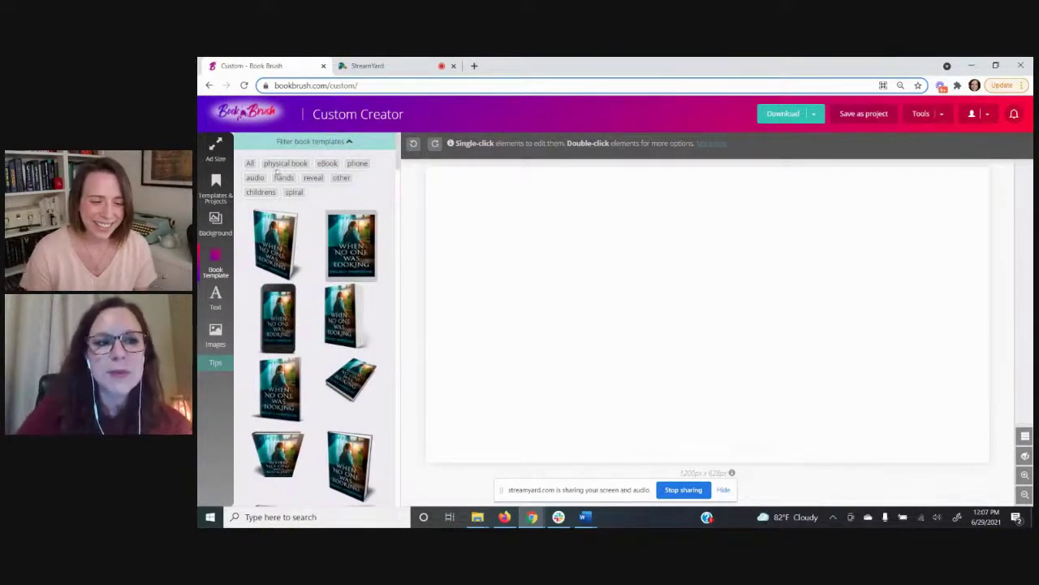
- Filter the book templates to physical books, then eBooks, then physical books again
left_click(278, 165)
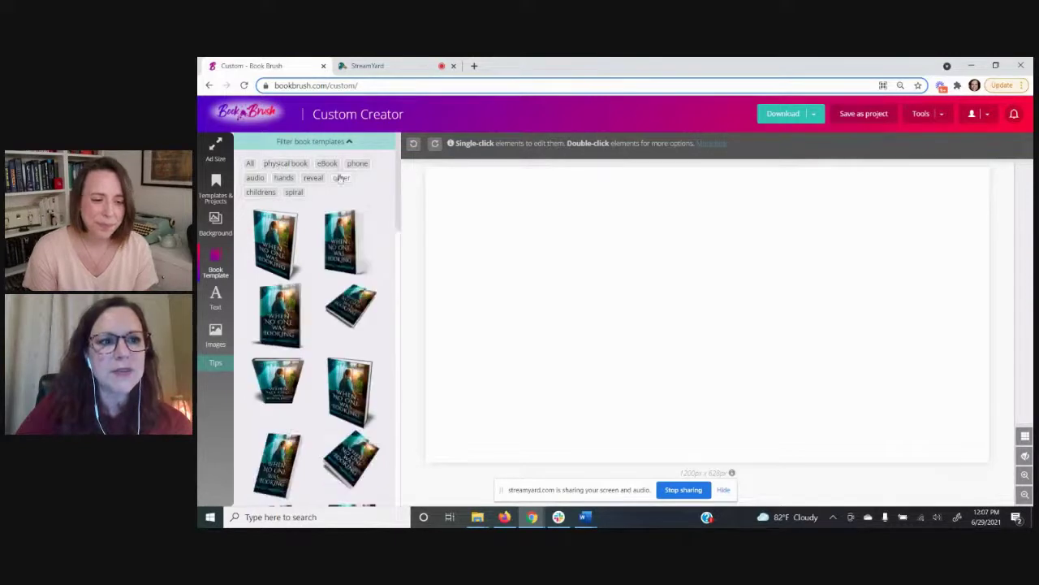
scroll(385, 212, "down", 5)
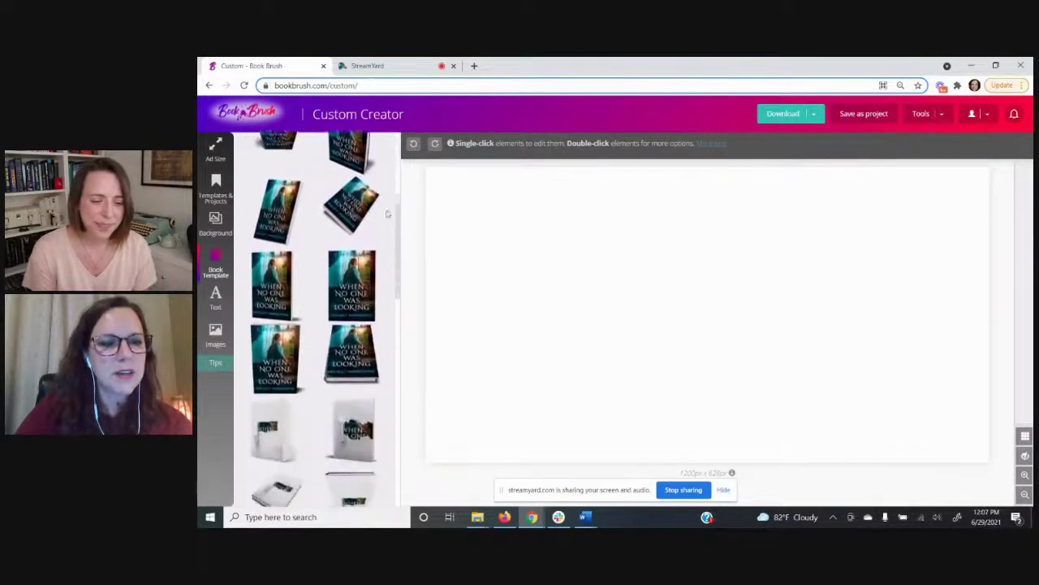
scroll(389, 213, "up", 5)
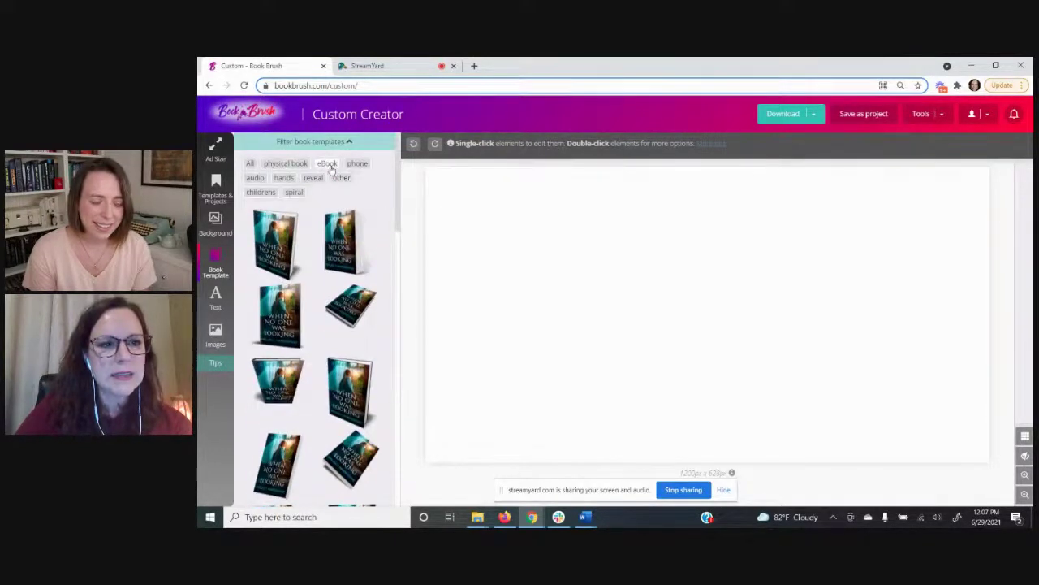
left_click(326, 163)
scroll(378, 241, "down", 5)
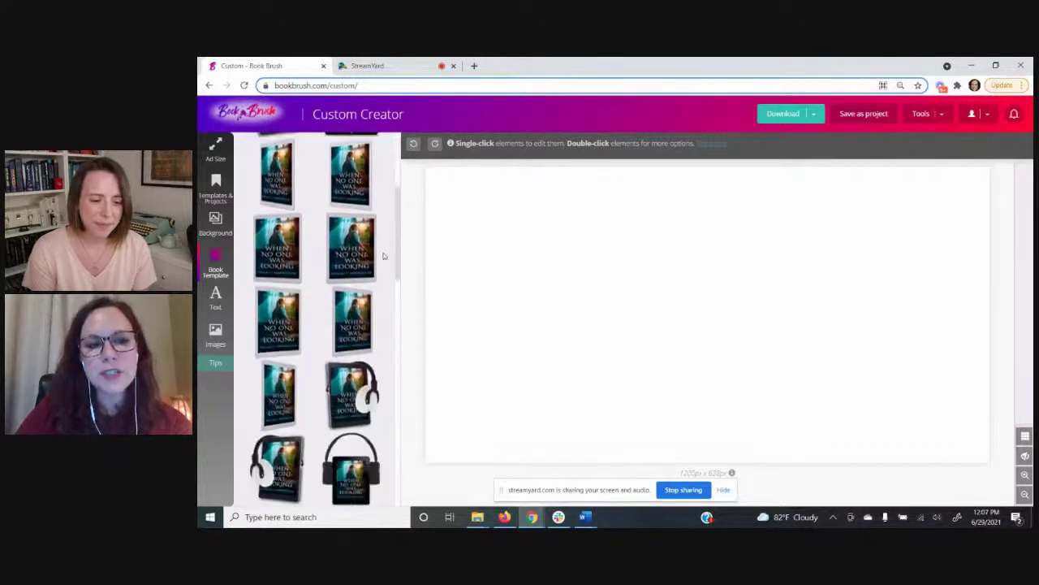
scroll(384, 256, "up", 4)
scroll(384, 257, "up", 1)
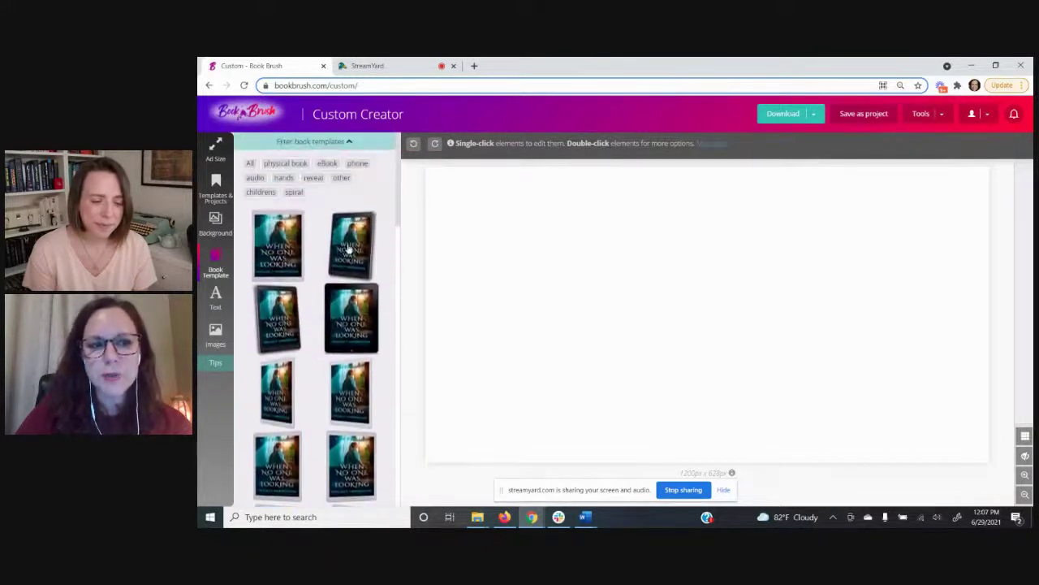
left_click(278, 166)
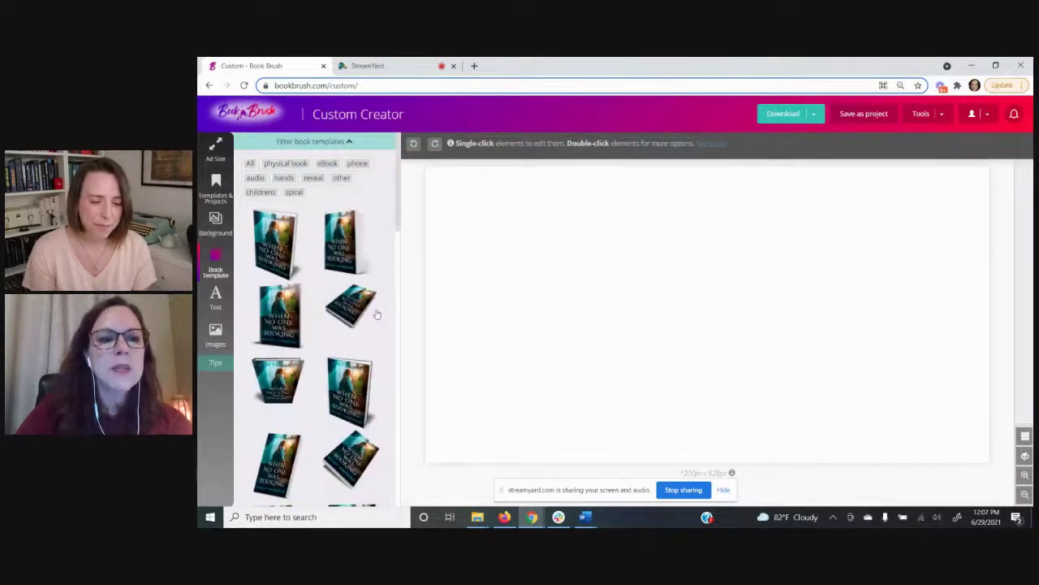
scroll(376, 312, "down", 3)
scroll(366, 330, "down", 3)
scroll(366, 329, "up", 4)
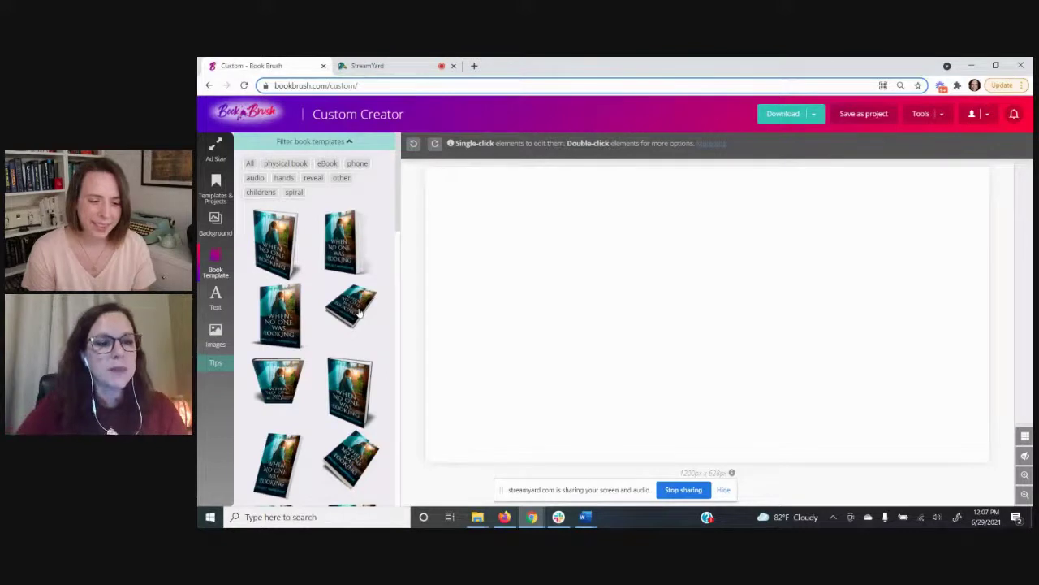
- Filter the templates to phone mockups, then book reveal mockups, and scroll the results
left_click(357, 164)
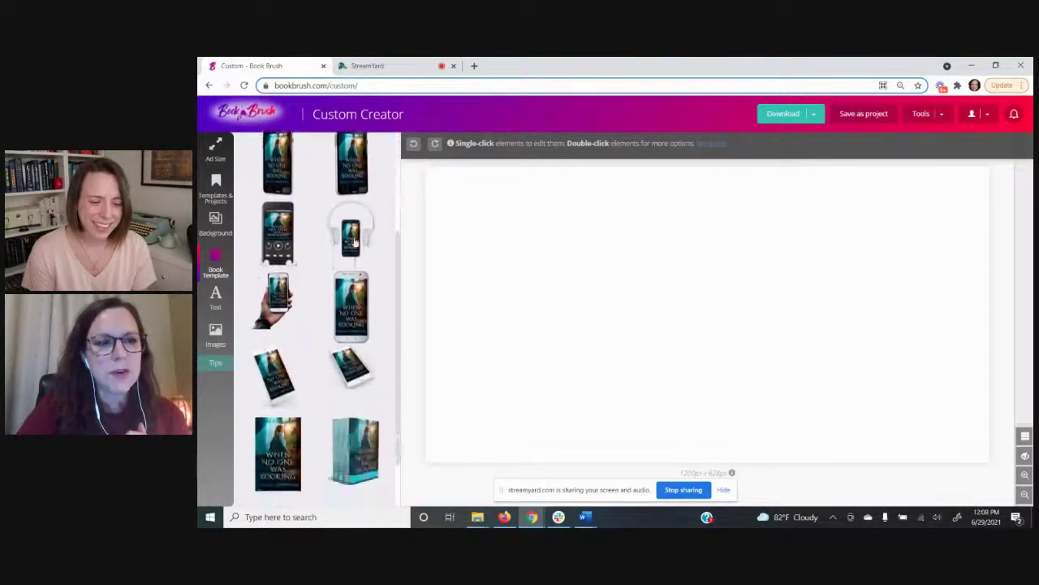
left_click(314, 178)
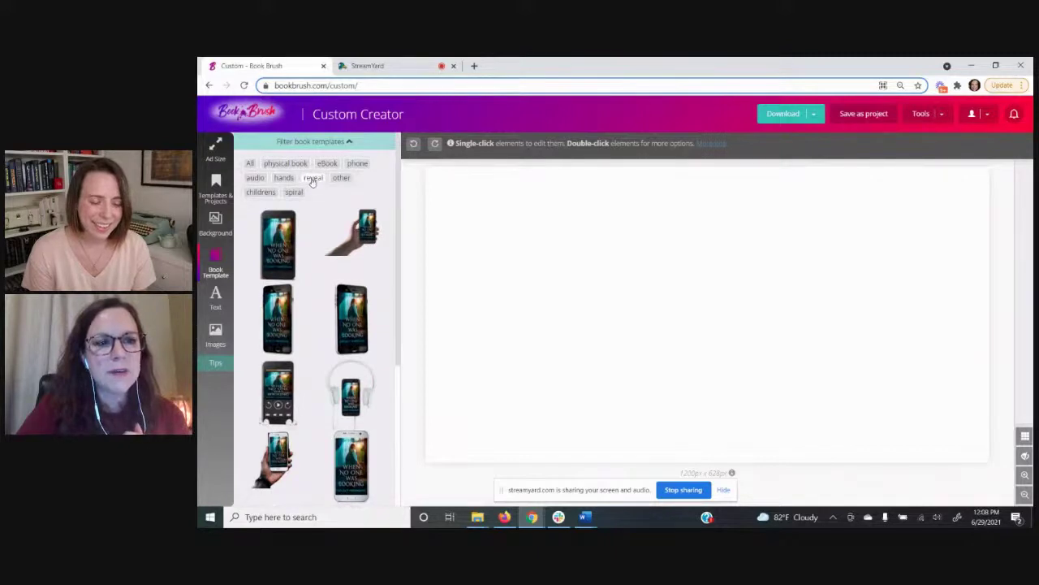
scroll(378, 209, "down", 10)
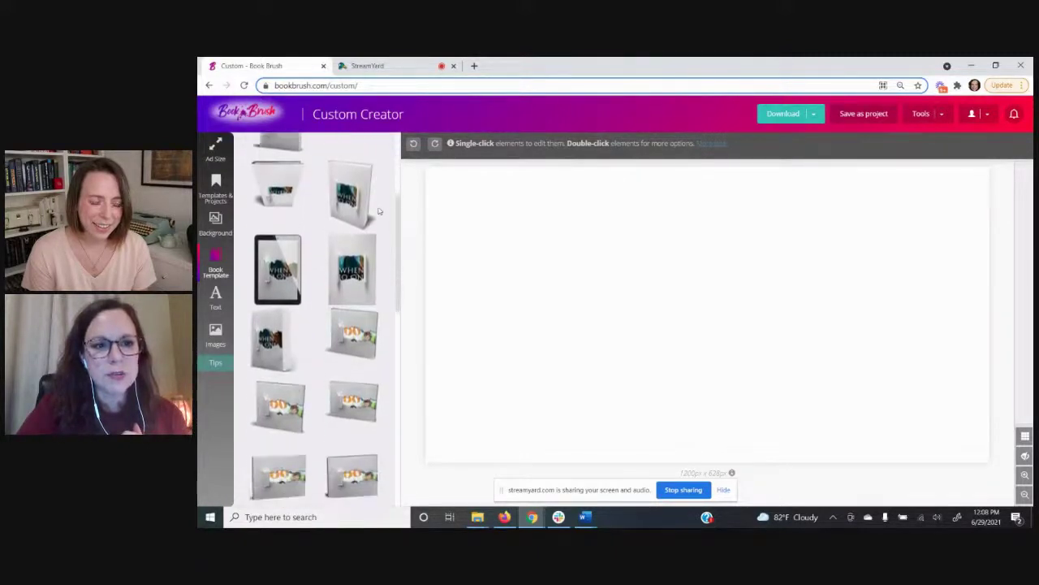
scroll(377, 208, "down", 10)
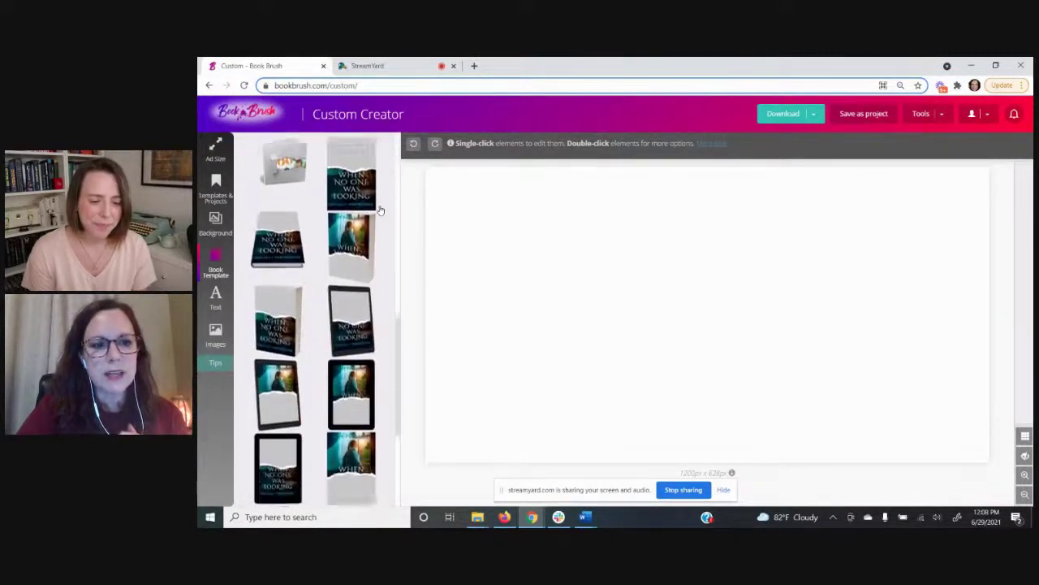
scroll(379, 210, "down", 10)
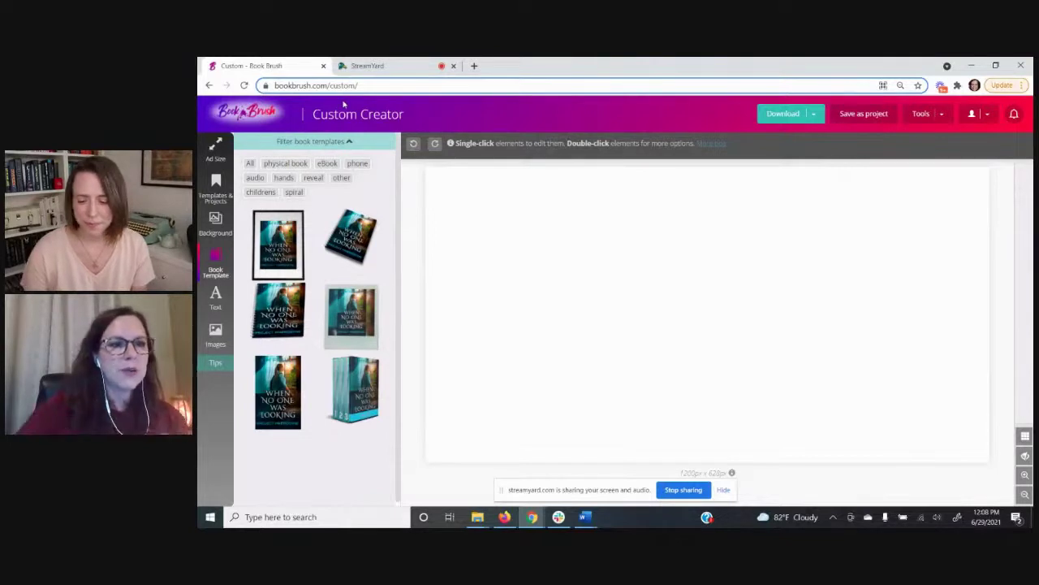
- Place the plain tablet mockup from the eBook templates, showing the Wings of Betrayal cover
left_click(325, 165)
scroll(392, 273, "down", 5)
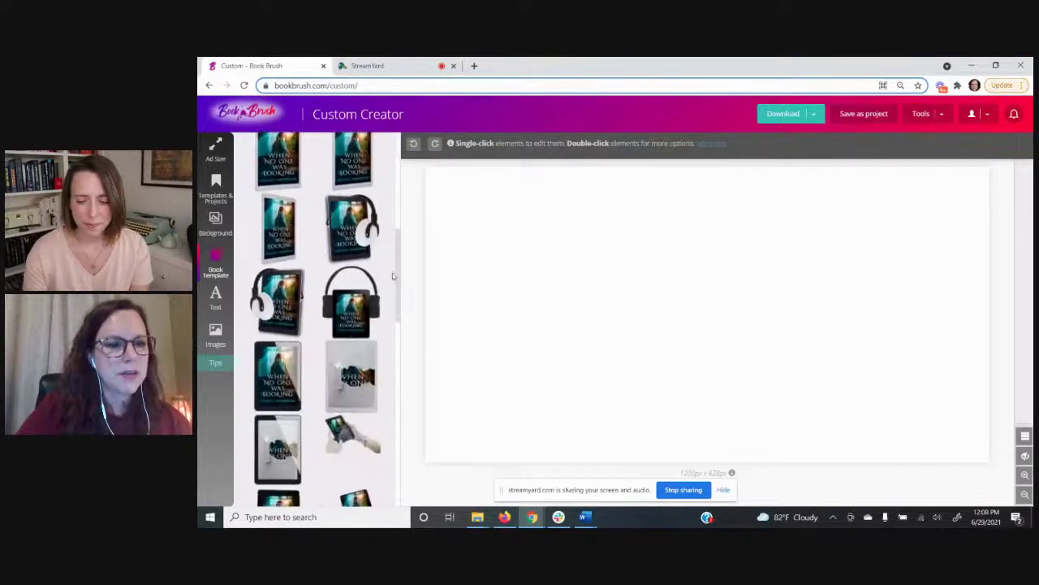
scroll(392, 273, "down", 1)
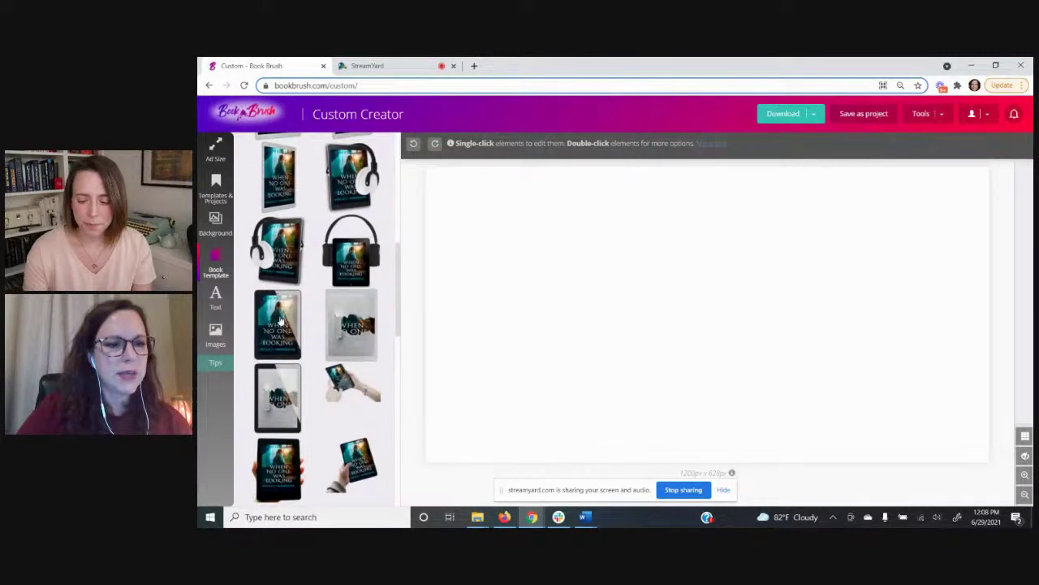
left_click(281, 325)
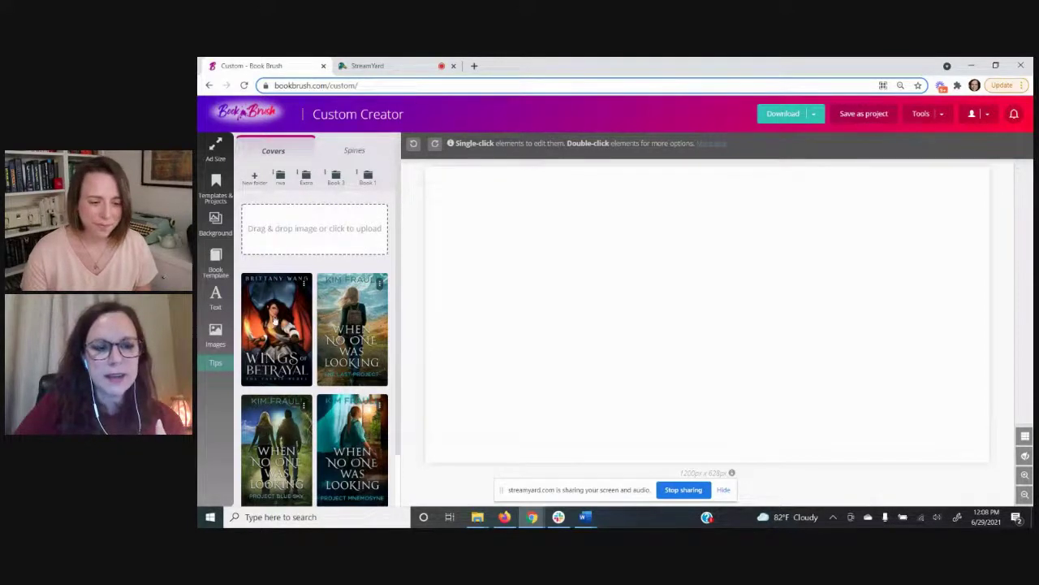
left_click(351, 451)
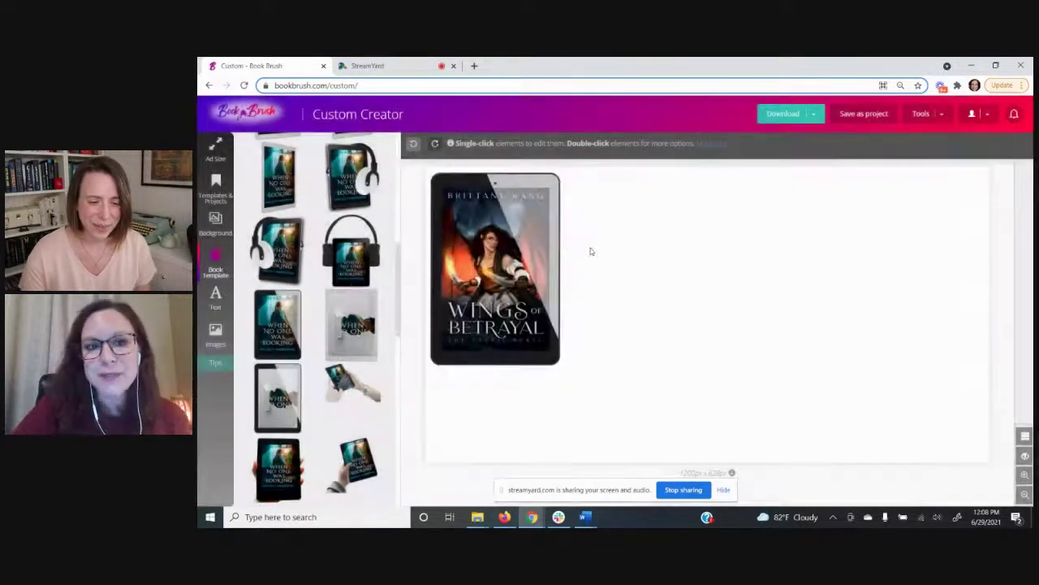
- Drag the tablet mockup to the canvas's right side and enlarge it with the size slider
left_click(489, 250)
left_click_drag(483, 252, 784, 269)
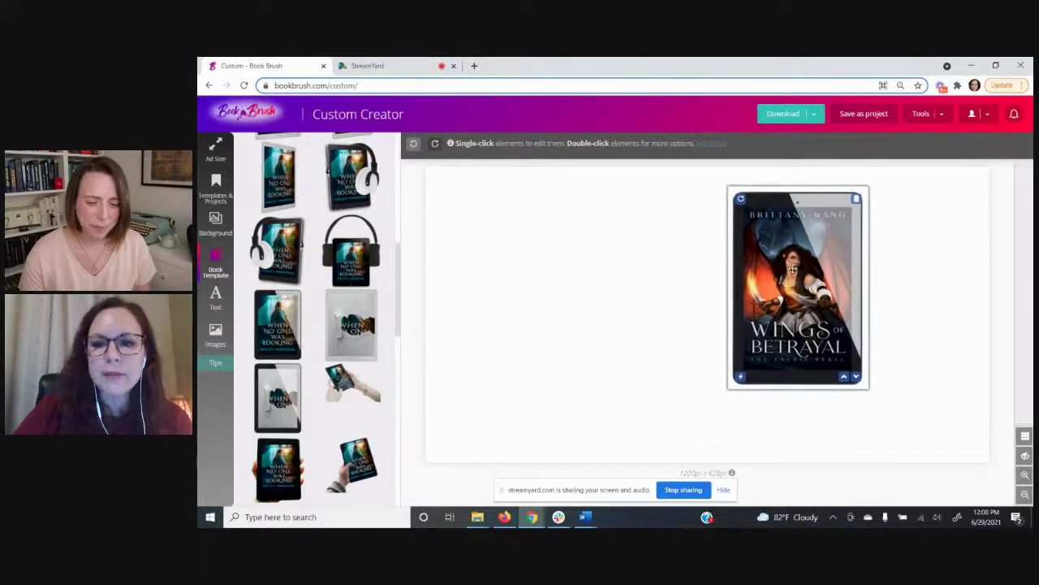
left_click(792, 269)
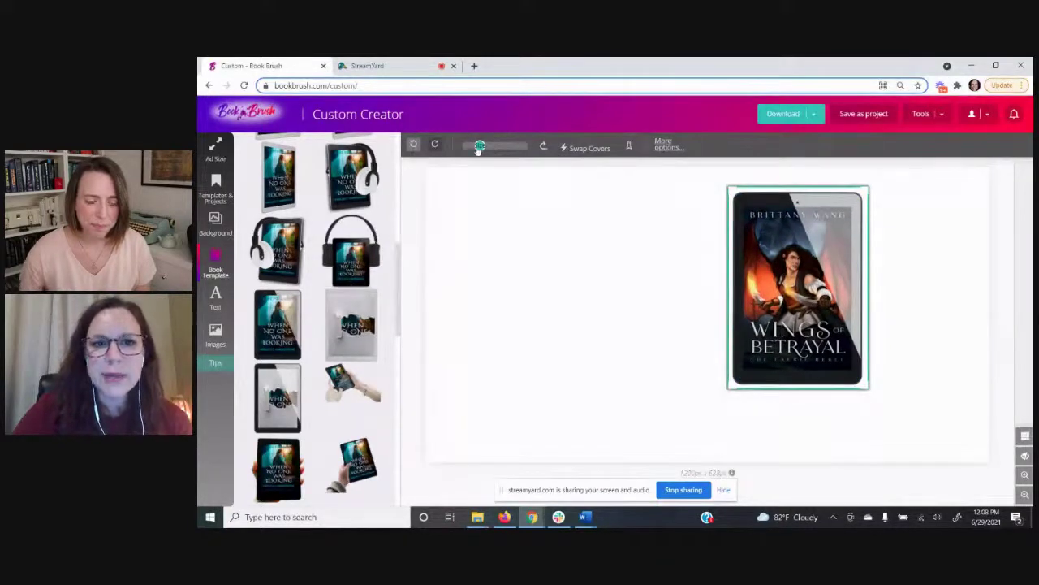
left_click_drag(480, 146, 483, 146)
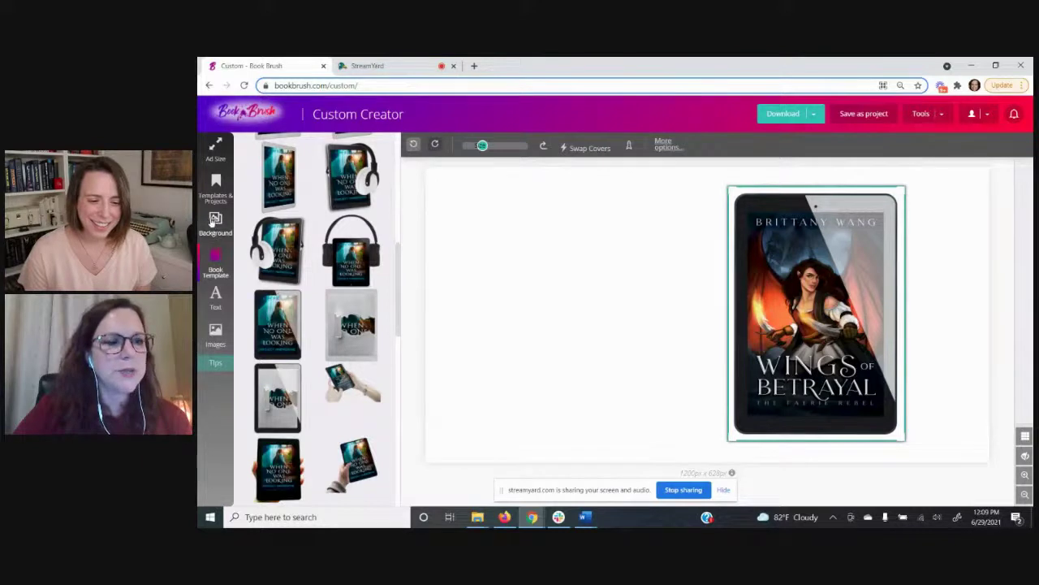
left_click(214, 223)
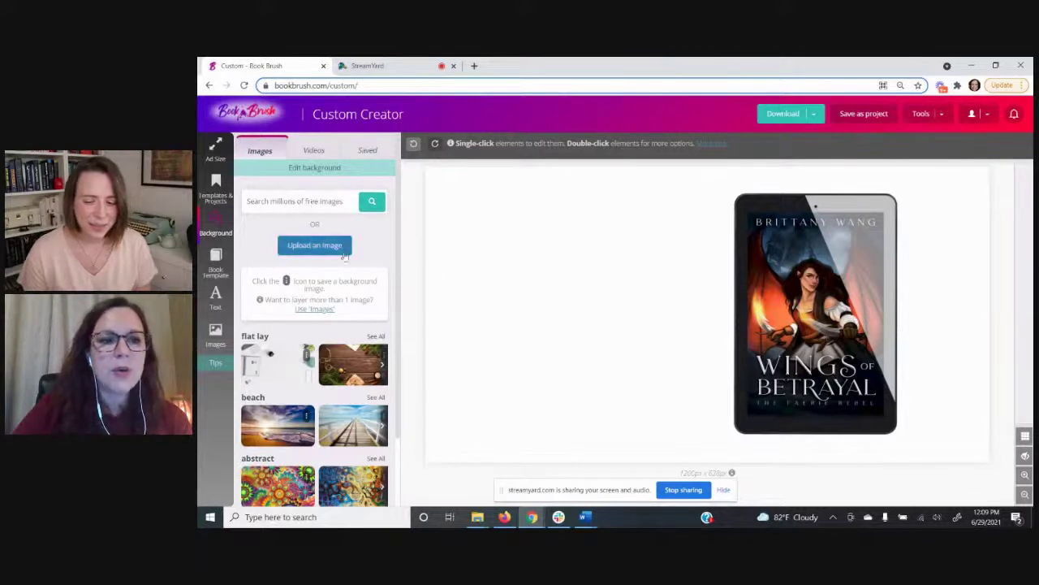
- Apply the blue water-splash image from the abstract backgrounds behind the tablet
scroll(355, 255, "down", 2)
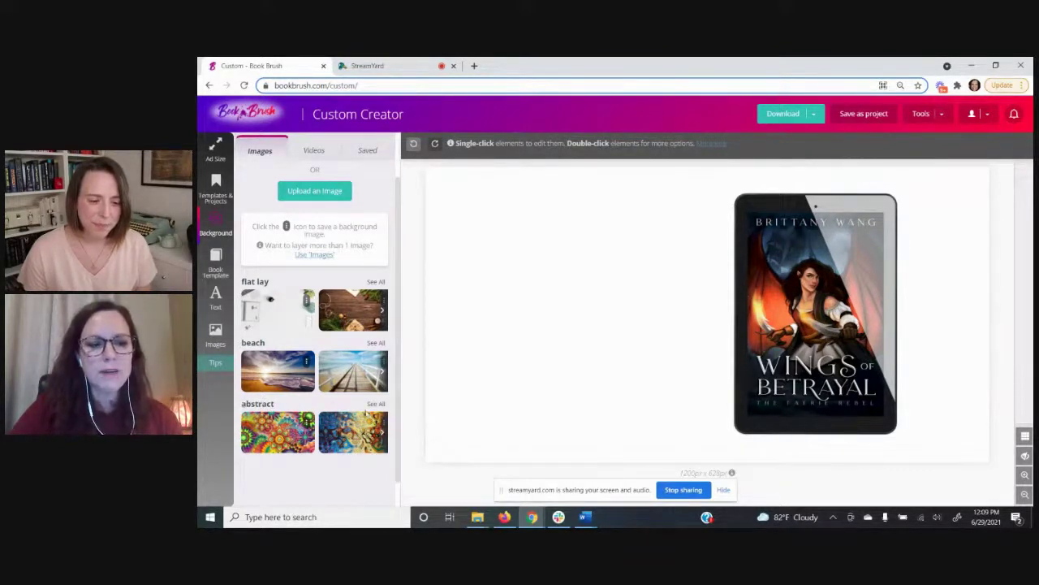
left_click(374, 404)
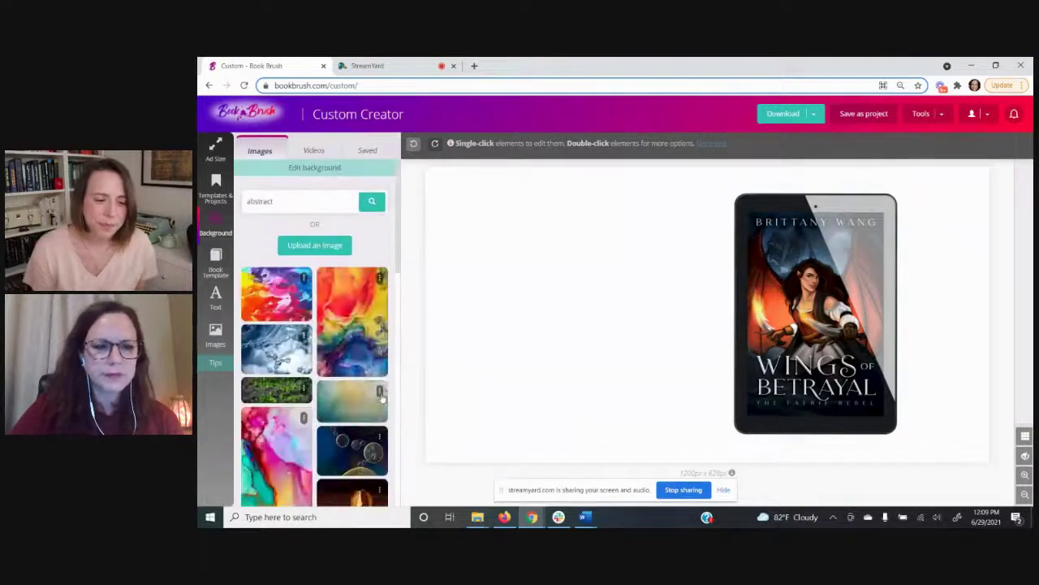
scroll(383, 397, "down", 2)
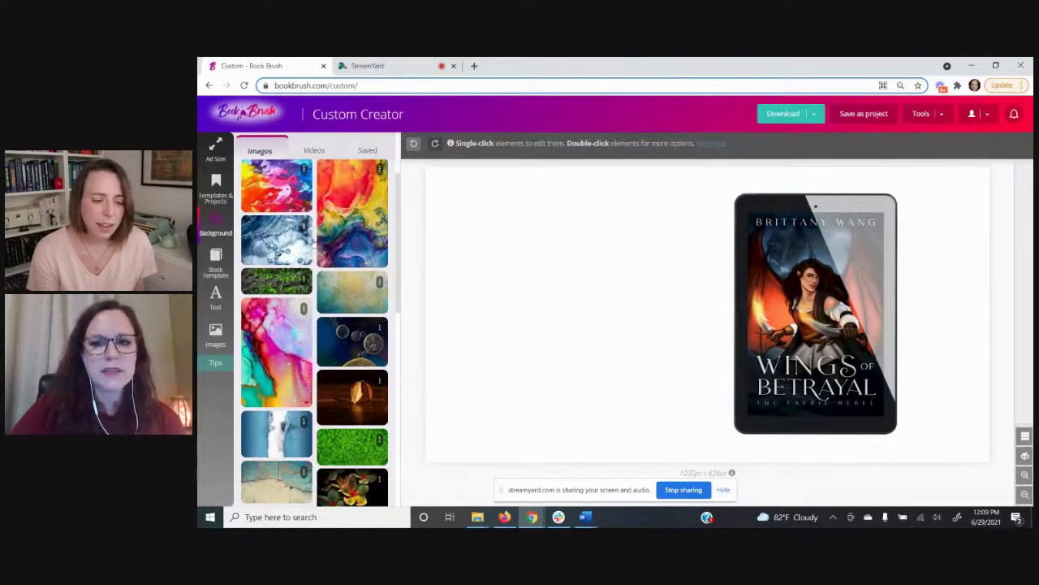
scroll(363, 236, "up", 1)
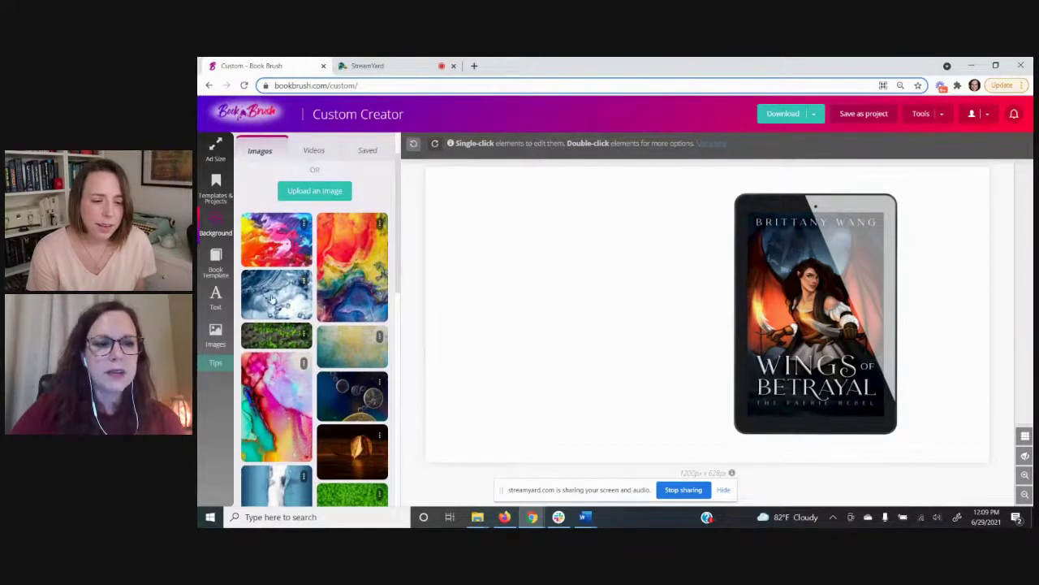
left_click(255, 299)
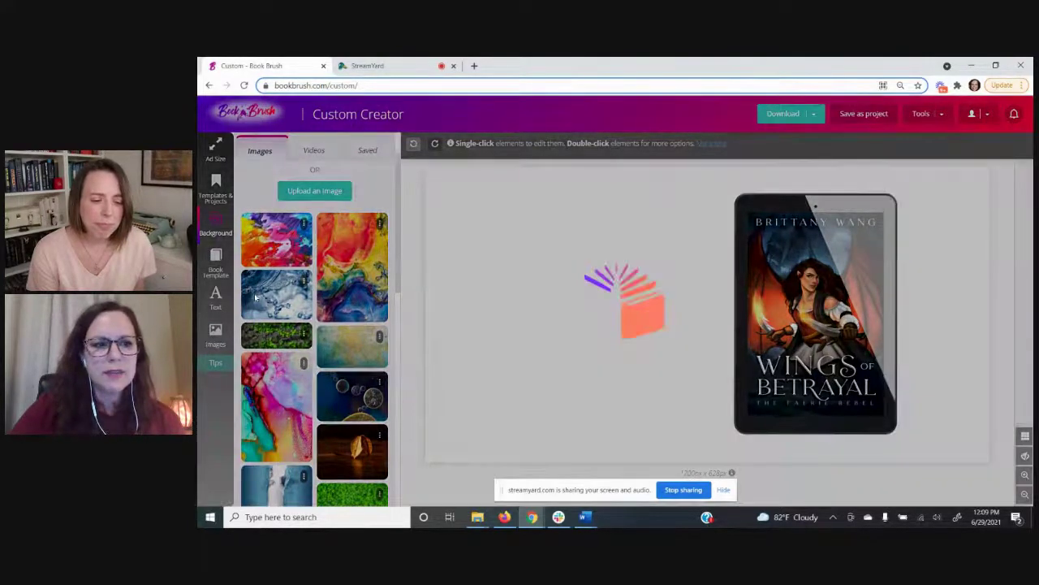
scroll(349, 293, "down", 1)
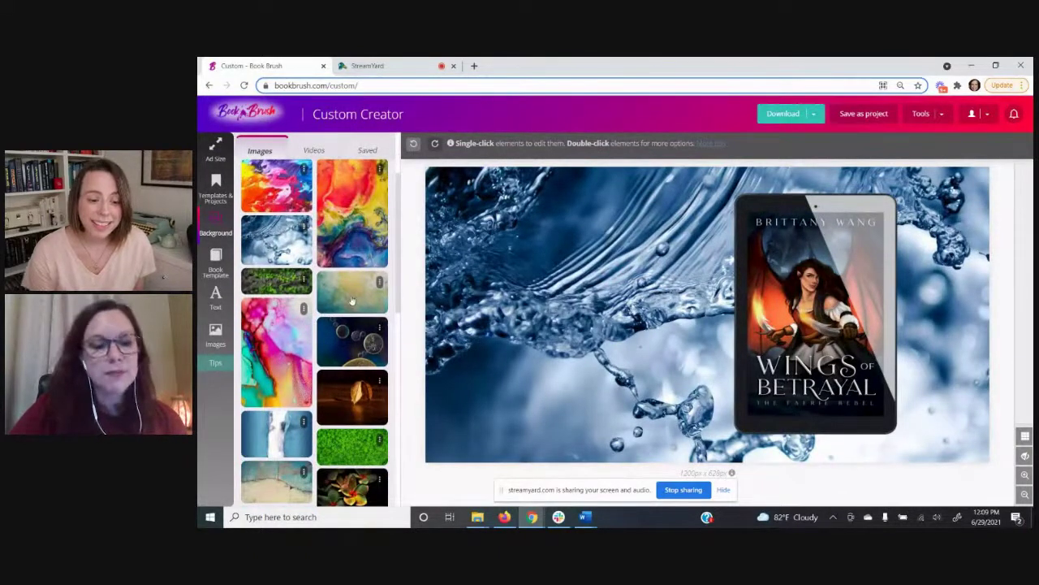
- Switch to the dark-blue bubbles background and reposition the tablet mockup on the right
left_click(345, 345)
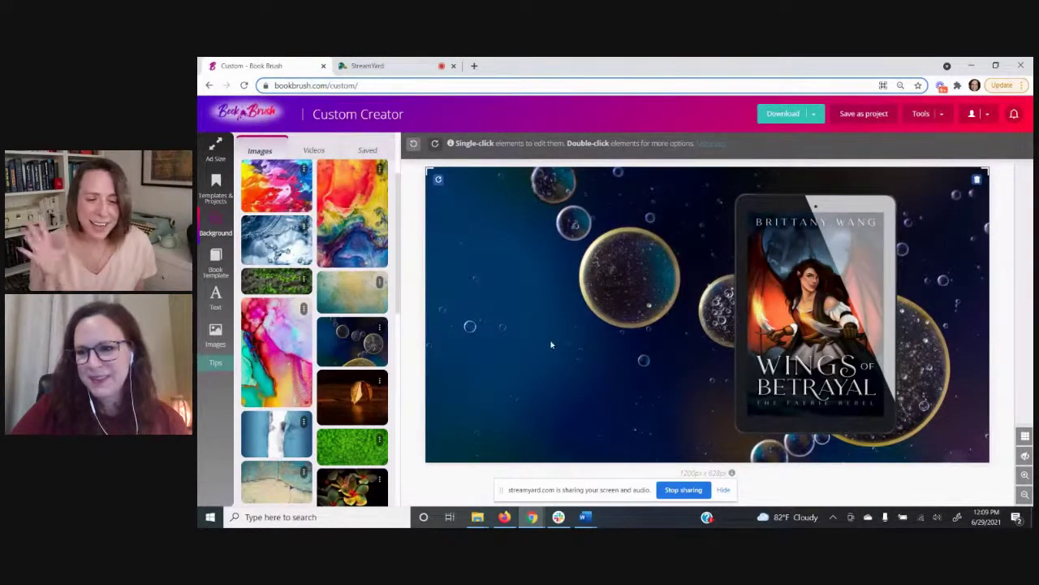
left_click_drag(795, 304, 583, 296)
left_click(761, 423)
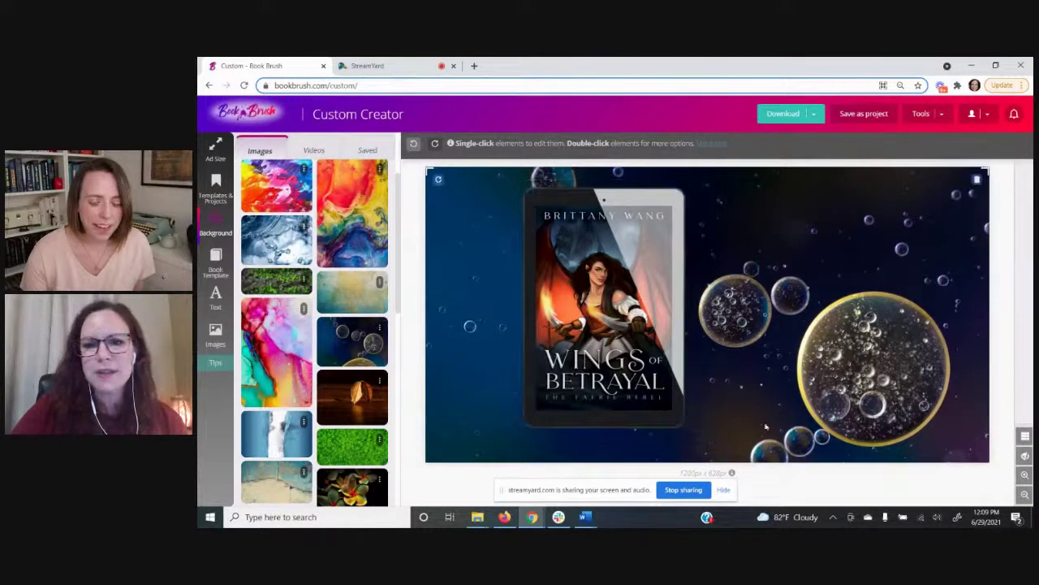
left_click_drag(681, 333, 911, 345)
- Flip the bubbles background image vertically
left_click(609, 324)
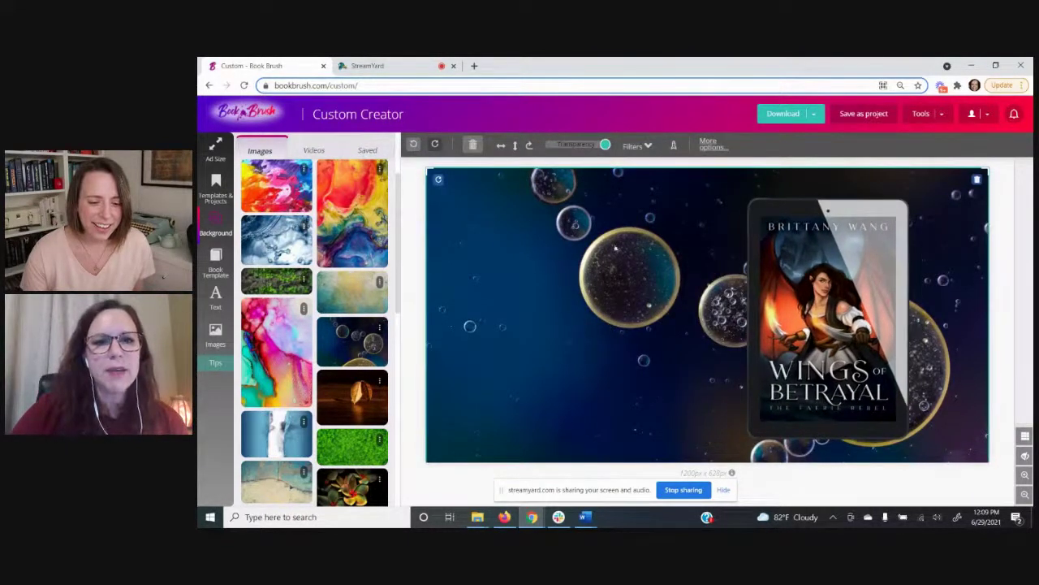
left_click(512, 146)
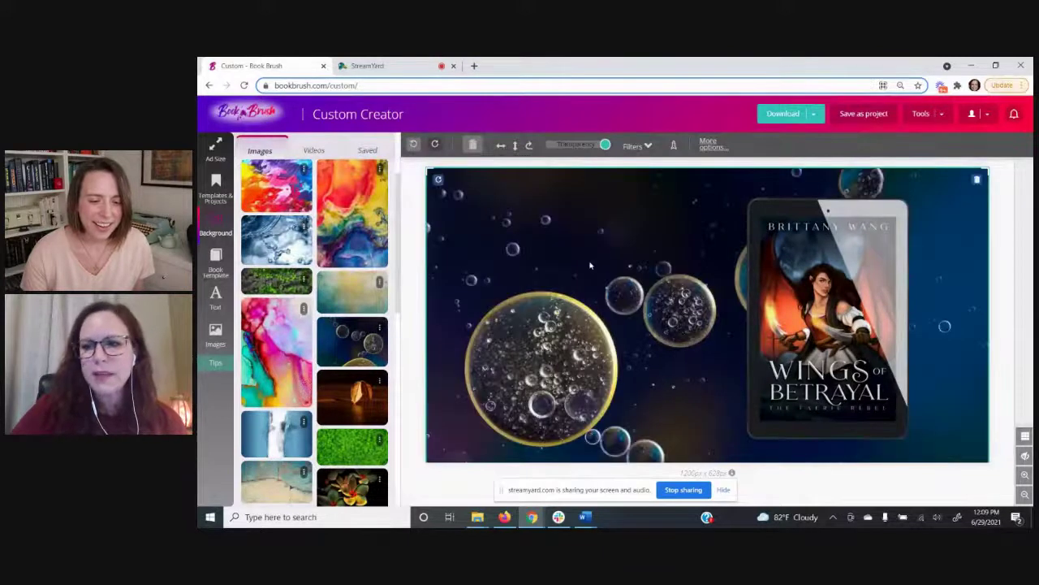
scroll(315, 364, "down", 3)
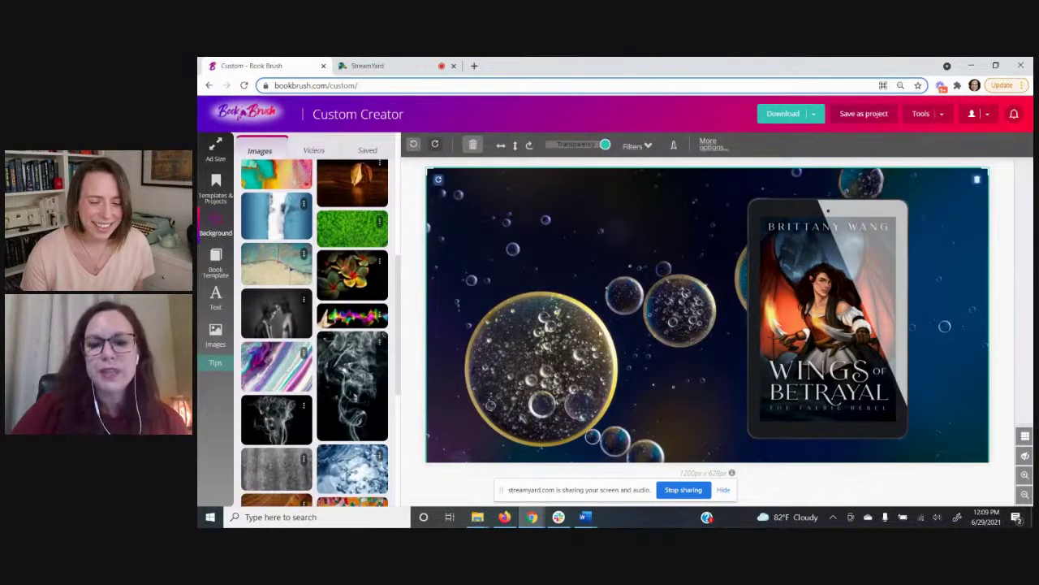
- Give the bubbles background a red tint and strengthen it
left_click(613, 299)
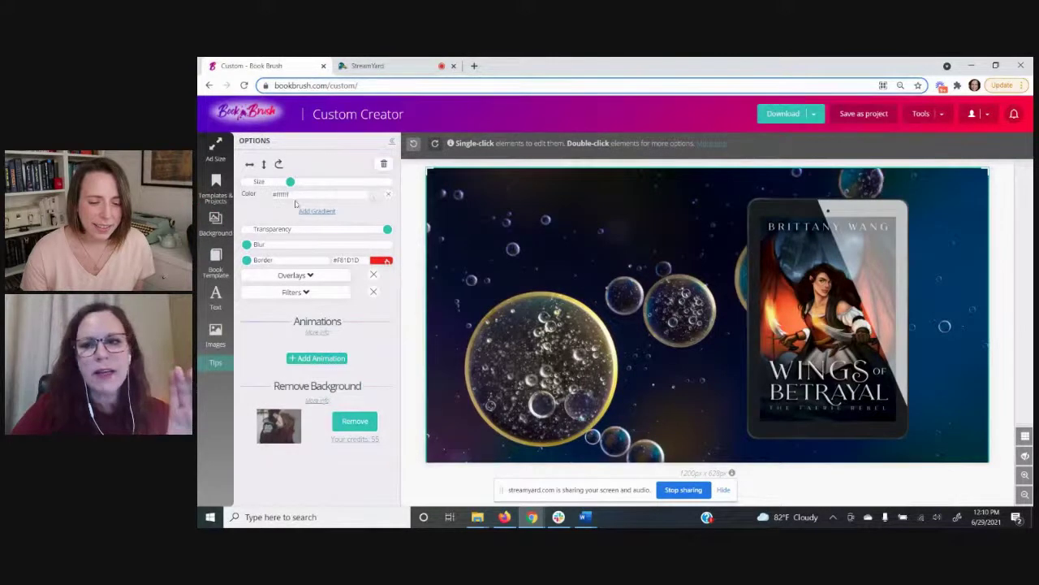
left_click(365, 197)
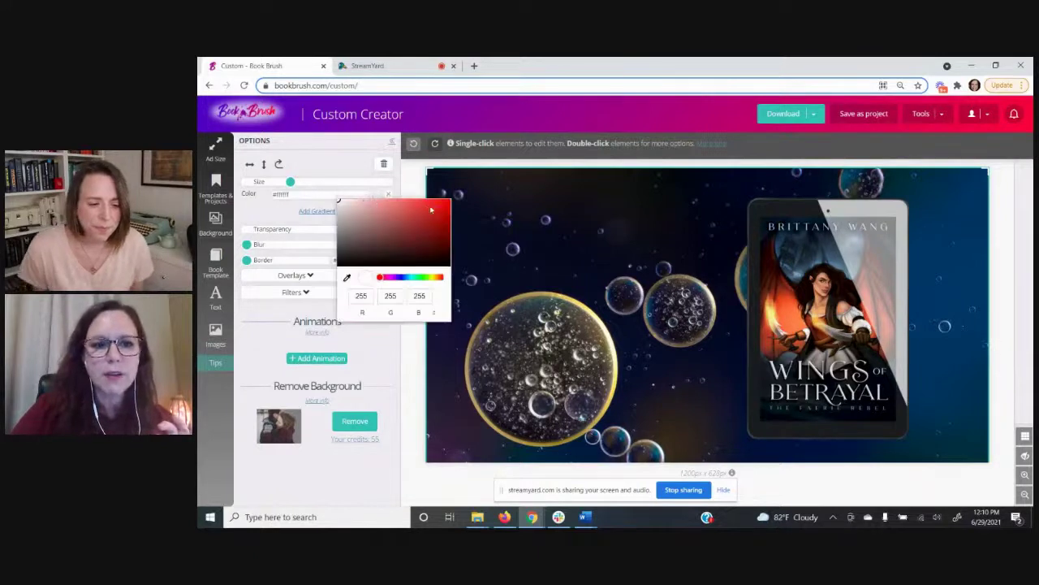
left_click(424, 203)
left_click(382, 227)
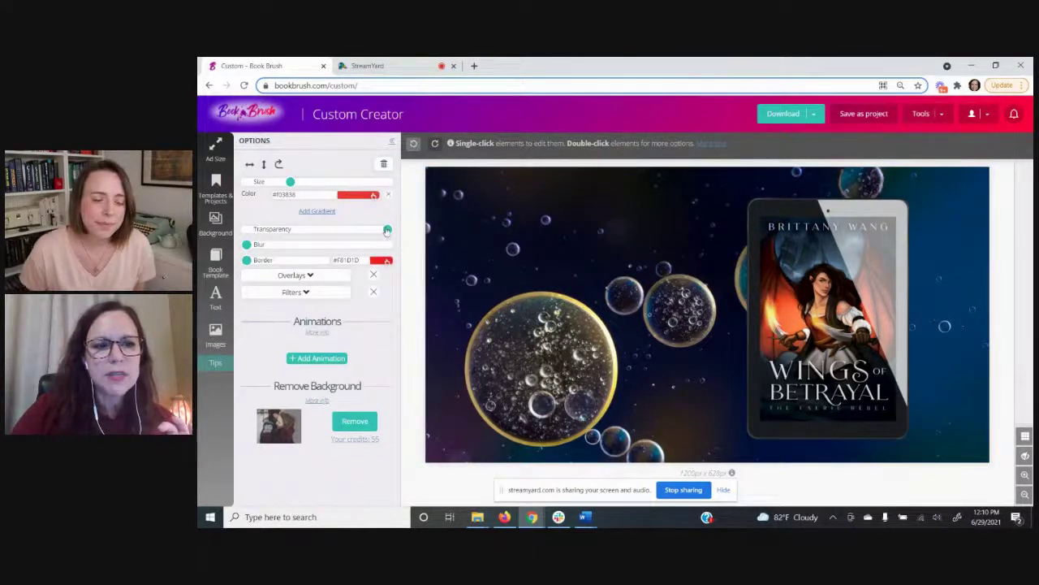
left_click_drag(375, 233, 351, 237)
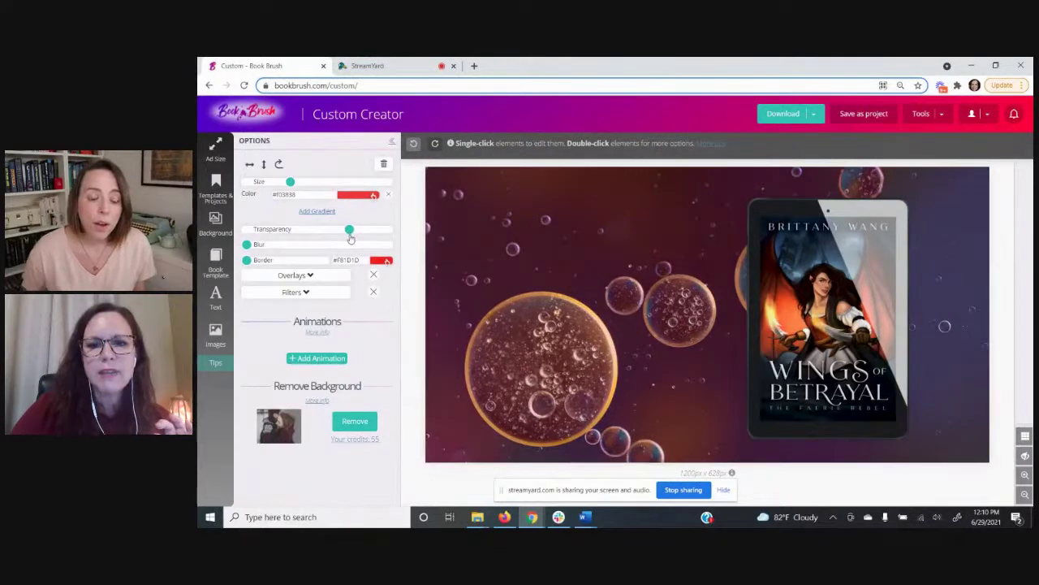
- Try blue-purple, green, teal, blue, magenta, red and orange tints on the background
left_click(362, 197)
left_click(399, 277)
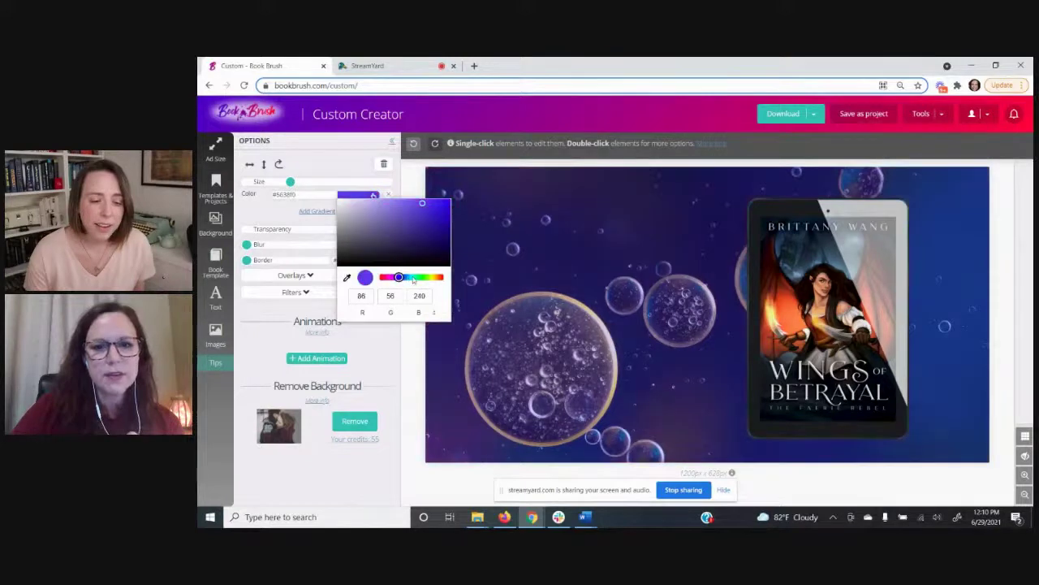
left_click_drag(416, 278, 433, 279)
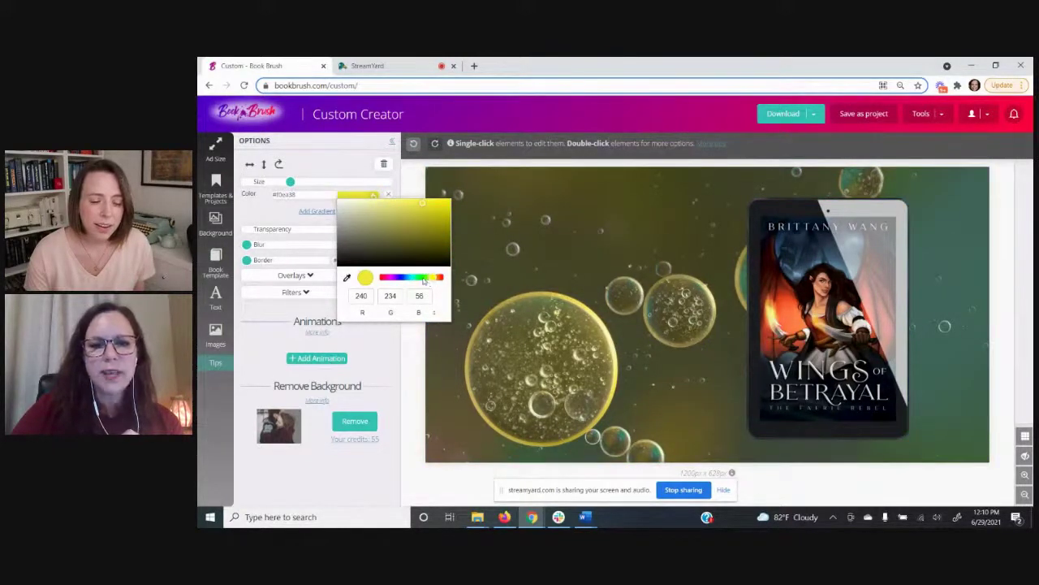
left_click(424, 278)
left_click(414, 278)
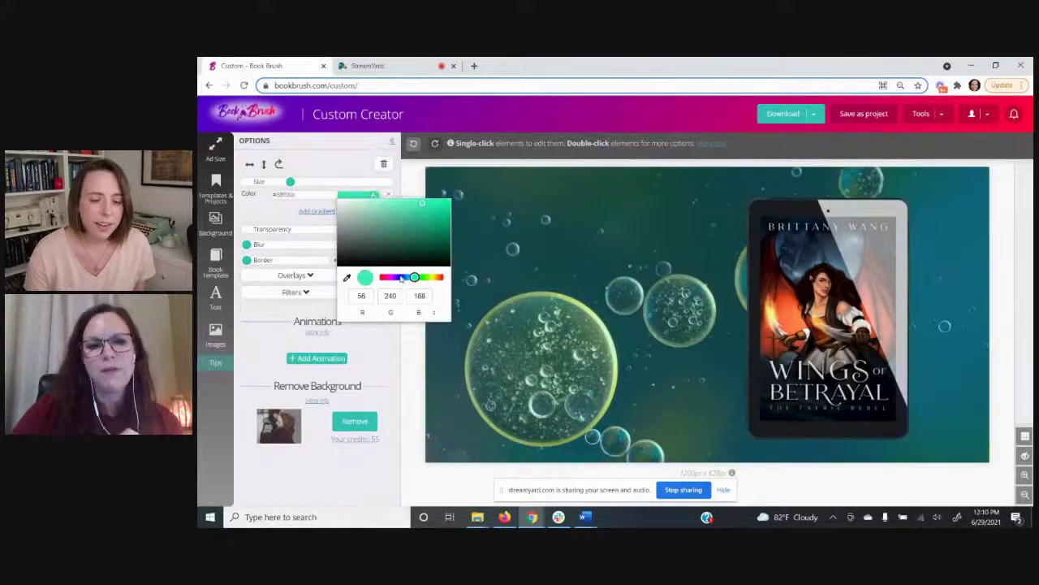
left_click(402, 277)
left_click(388, 278)
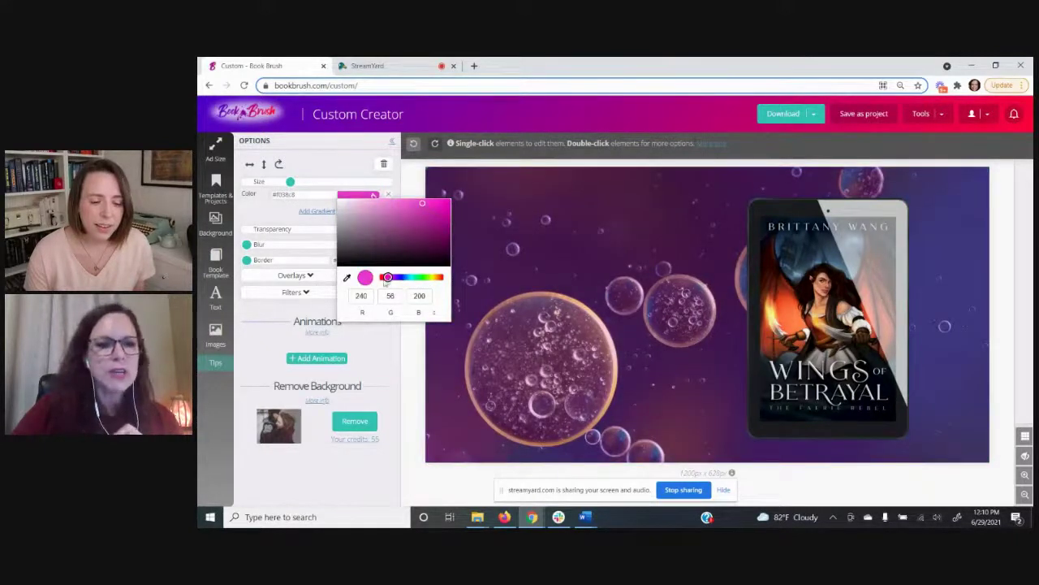
left_click(381, 278)
left_click(438, 278)
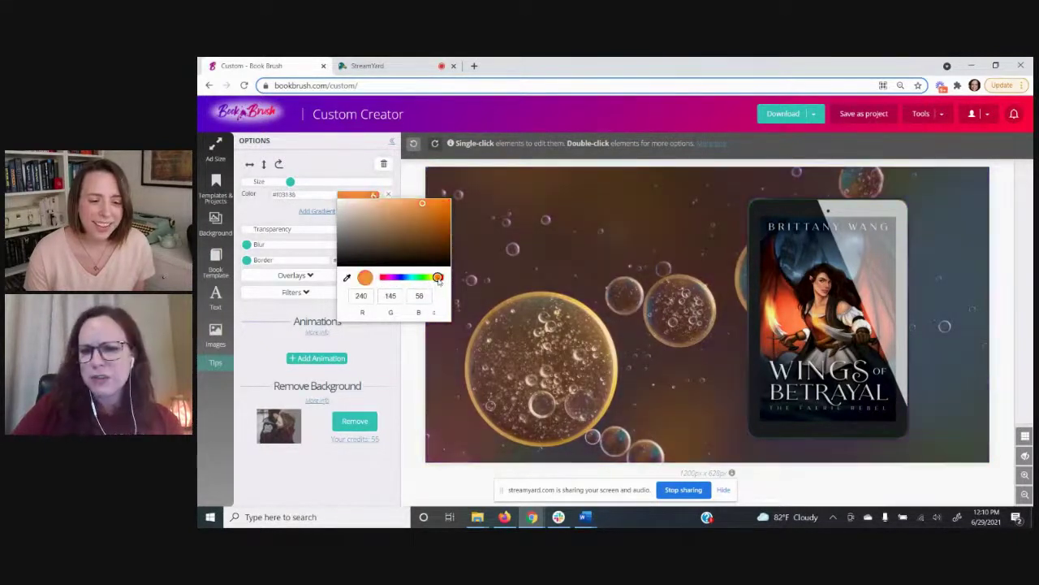
left_click(332, 163)
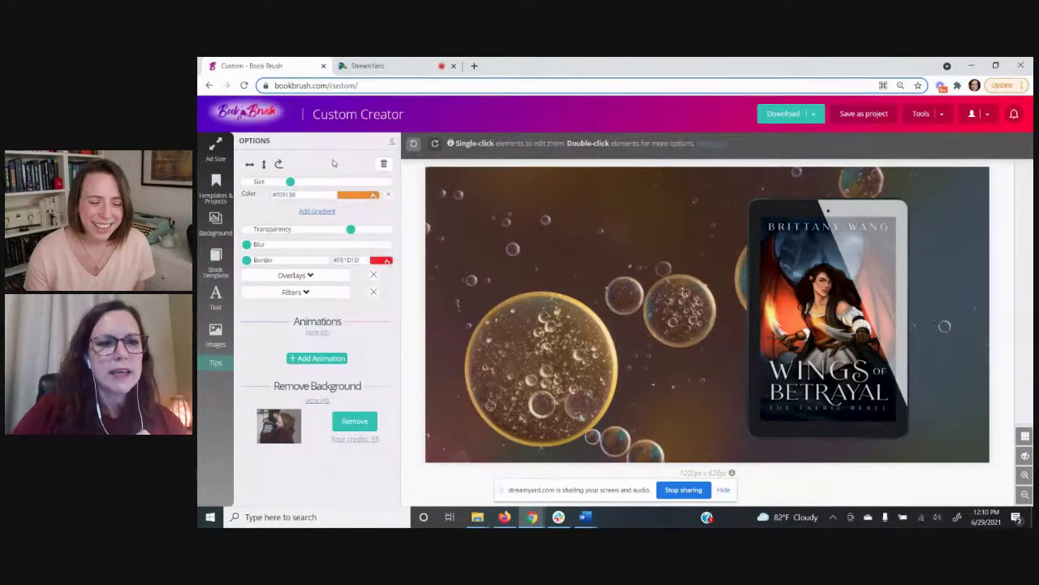
- Reset the tint to #ffffff, push Transparency fully right, and keep Blur at zero
left_click(388, 195)
left_click_drag(351, 231, 388, 232)
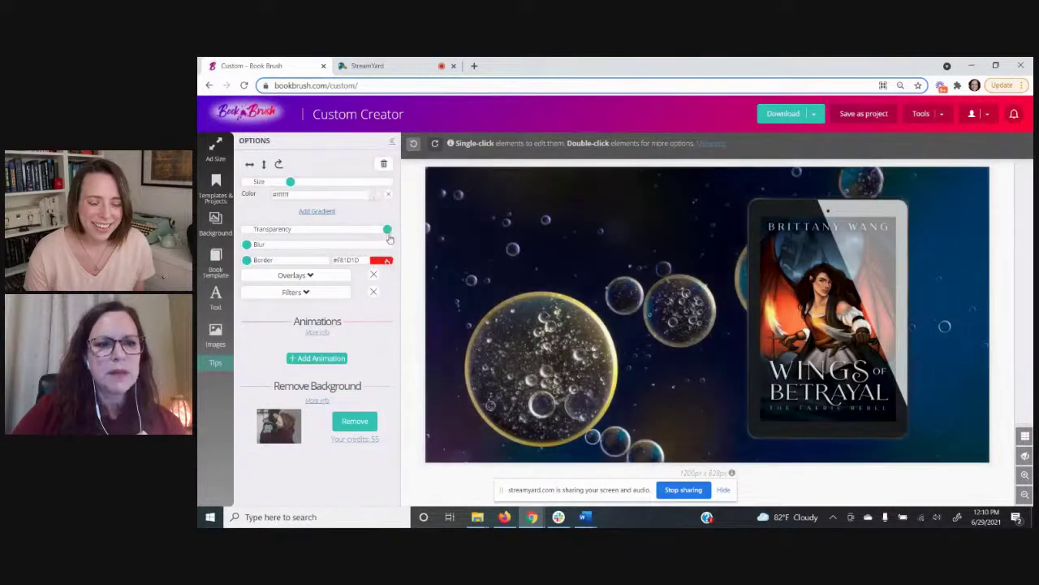
mouse_move(246, 244)
left_mouse_down()
mouse_move(268, 248)
mouse_move(238, 248)
left_mouse_up()
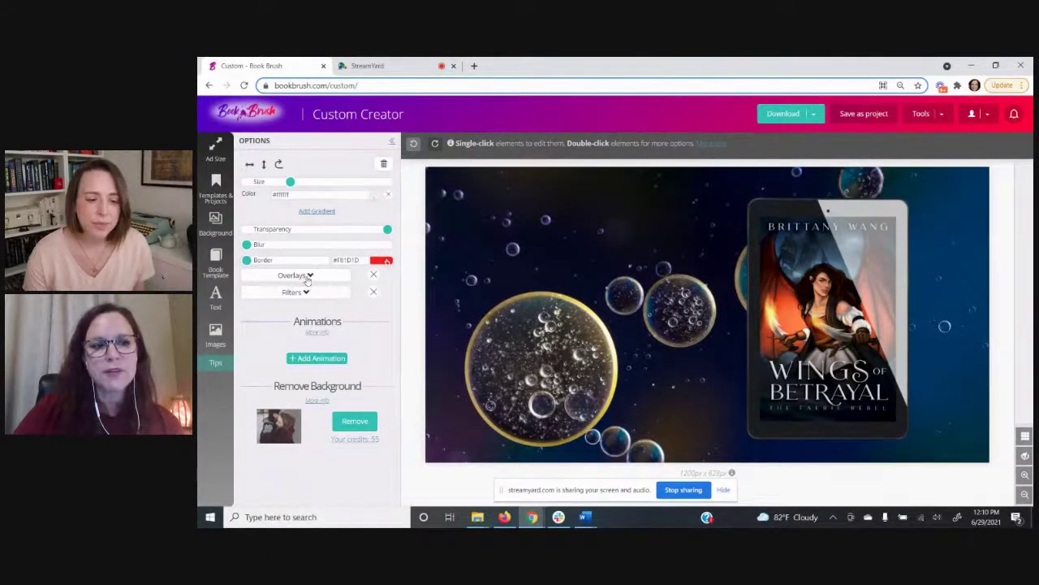
- Try the gold texture overlay on the bubbles background, then remove it
left_click(307, 276)
scroll(339, 295, "down", 5)
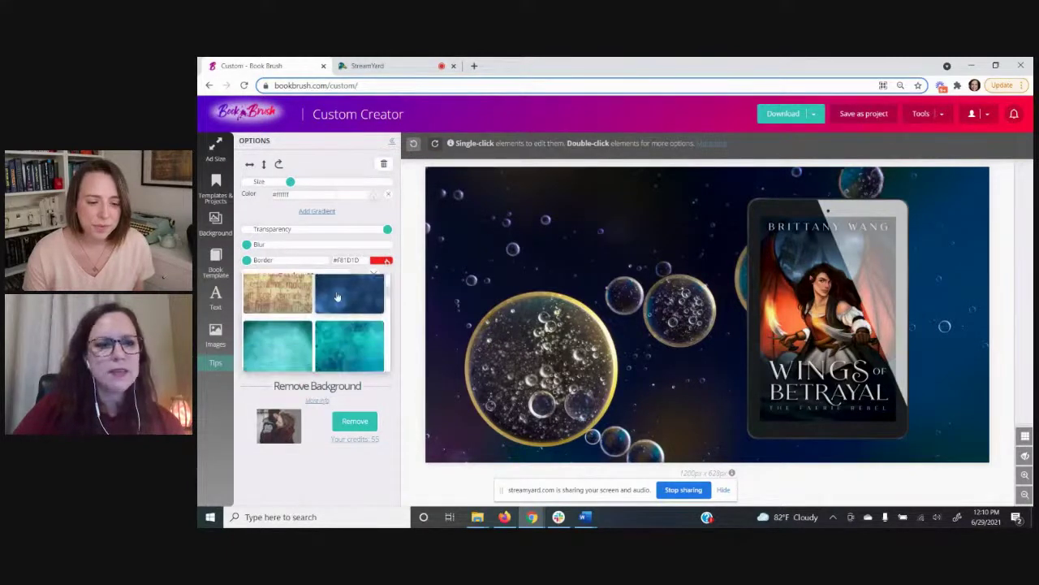
scroll(340, 295, "down", 3)
scroll(360, 321, "up", 2)
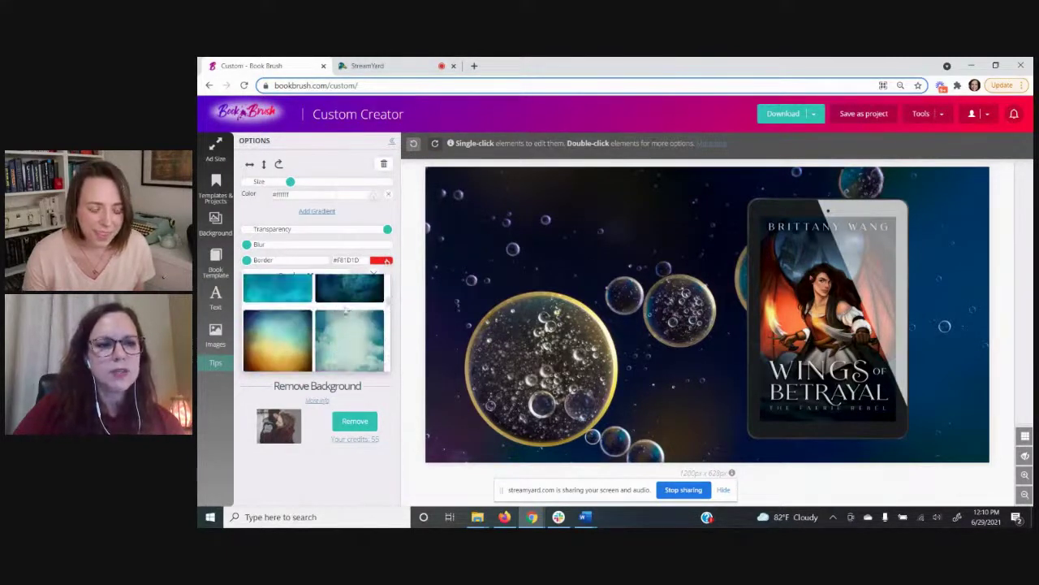
left_click(277, 340)
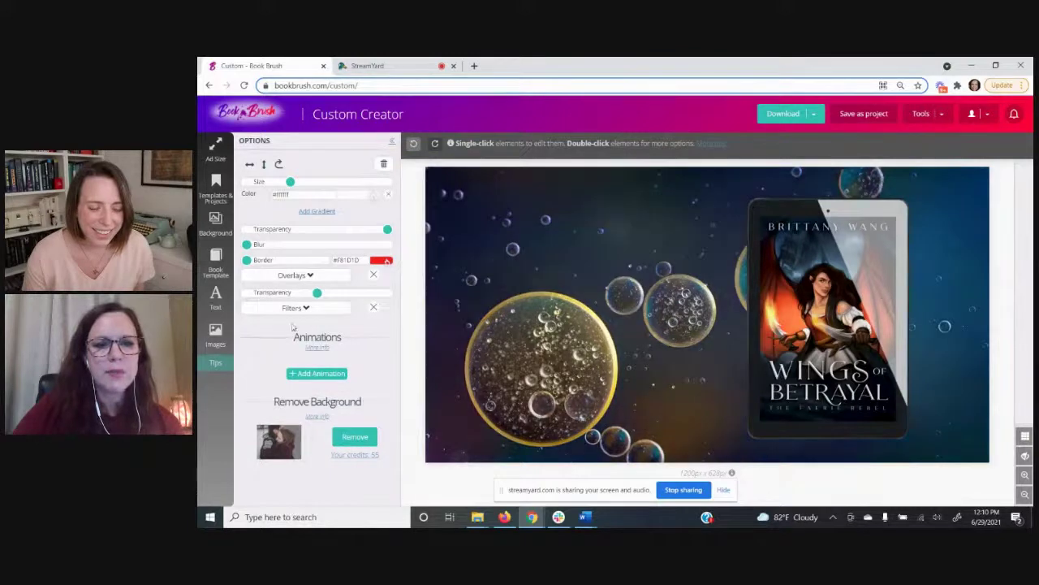
mouse_move(316, 293)
left_mouse_down()
mouse_move(252, 292)
mouse_move(345, 294)
mouse_move(272, 293)
mouse_move(338, 292)
mouse_move(298, 292)
mouse_move(325, 291)
left_mouse_up()
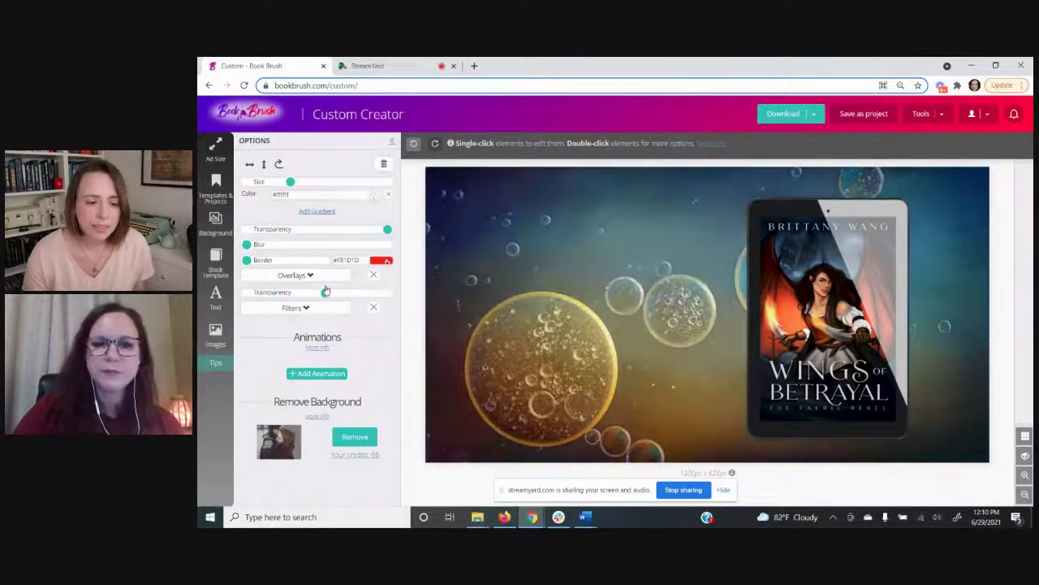
left_click(373, 274)
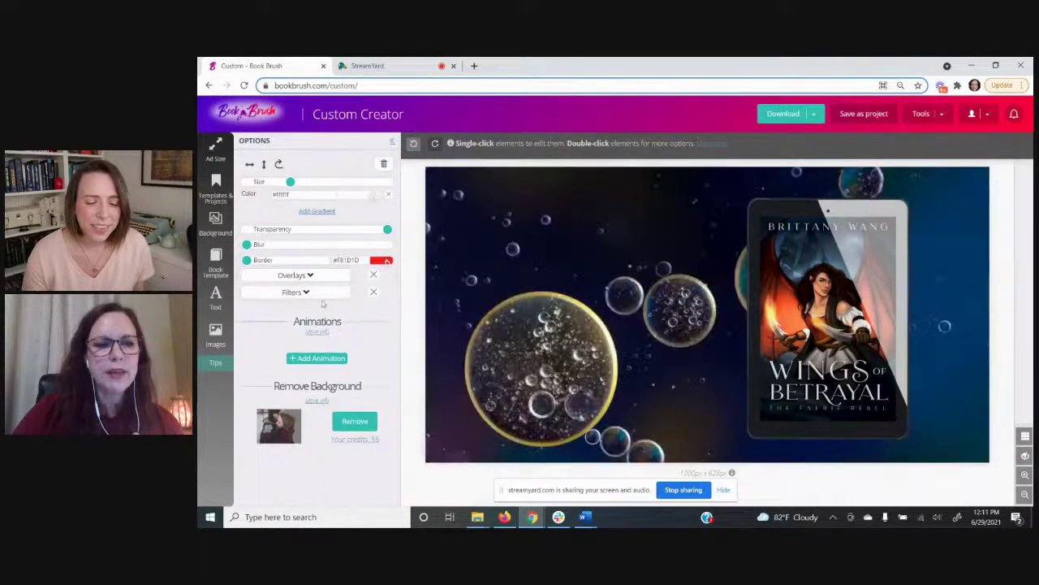
- Try the Clarendon filter and a blue-brightening filter on the background
left_click(314, 296)
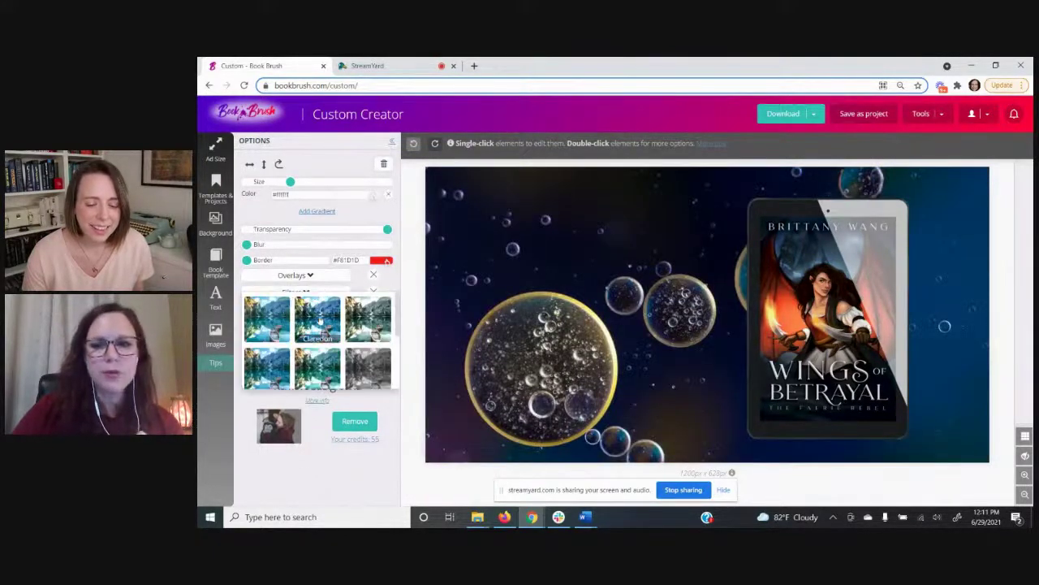
left_click(319, 320)
left_click(306, 294)
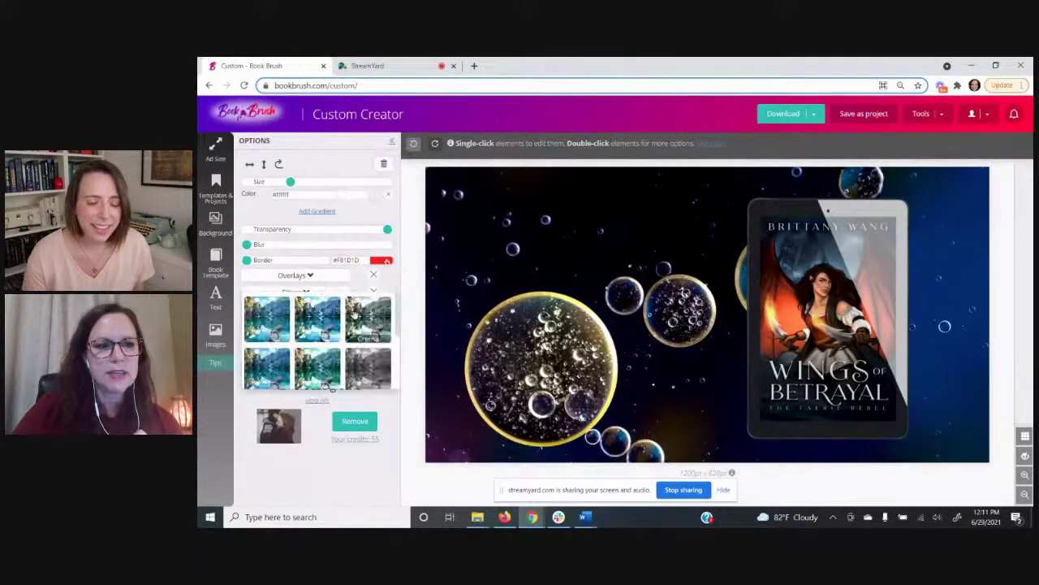
left_click(327, 298)
left_click(312, 294)
scroll(311, 341, "down", 1)
left_click(266, 362)
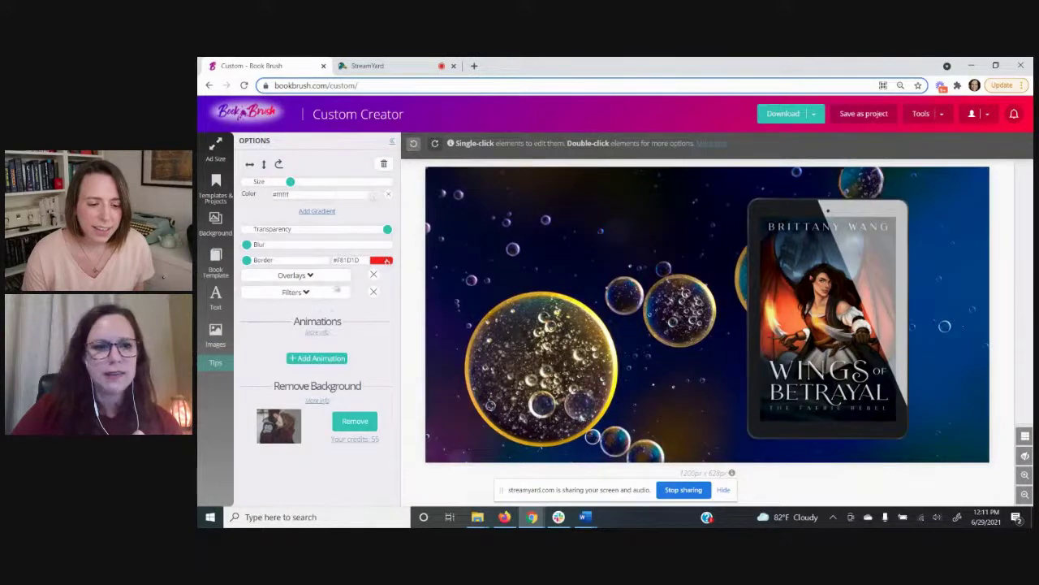
- Try greyscale, Reyes and blue-and-gold filters, then remove the filter and return to the background gallery
left_click(316, 294)
left_click(333, 367)
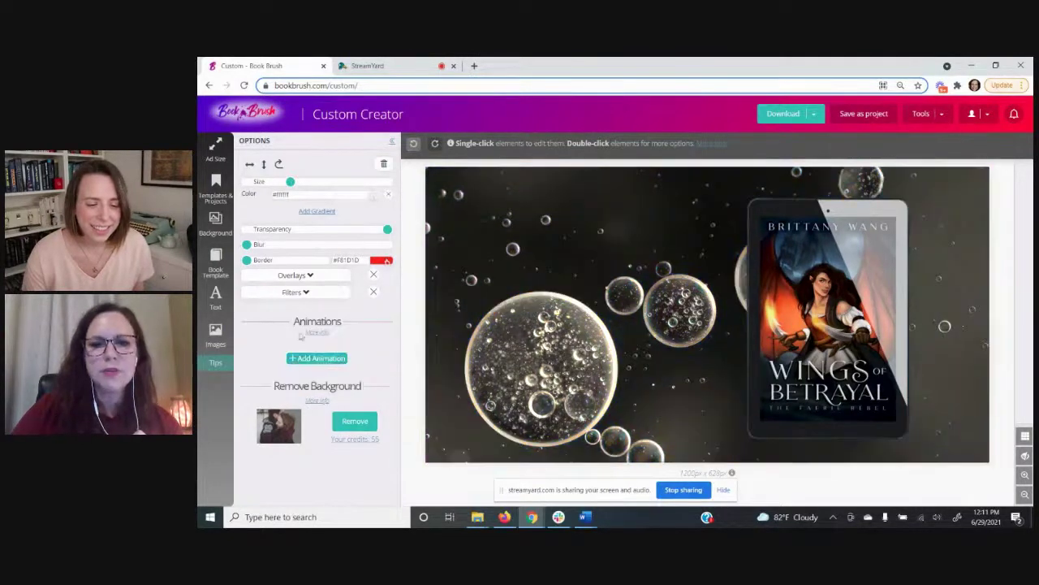
left_click(306, 294)
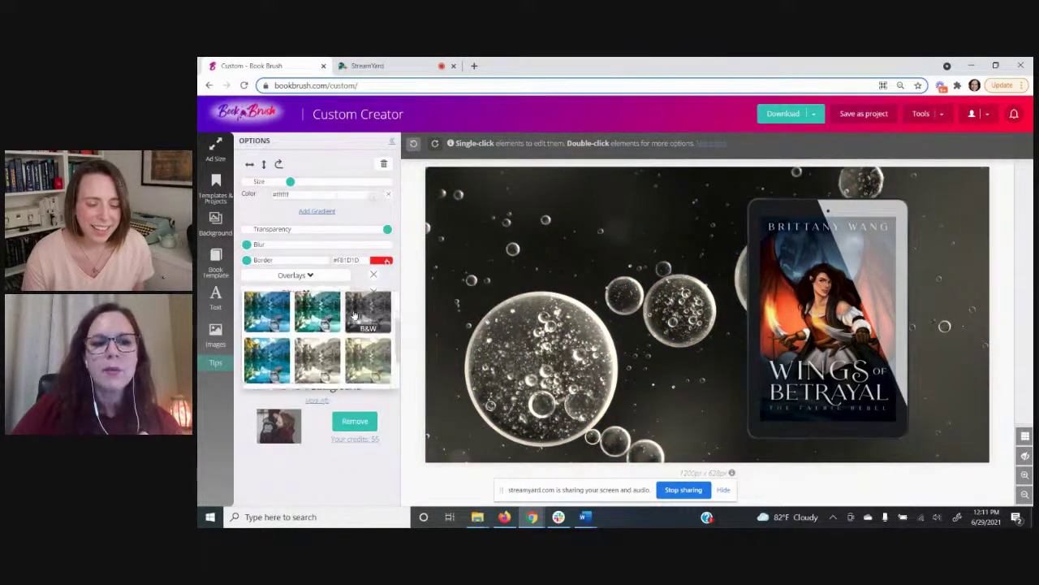
left_click(368, 313)
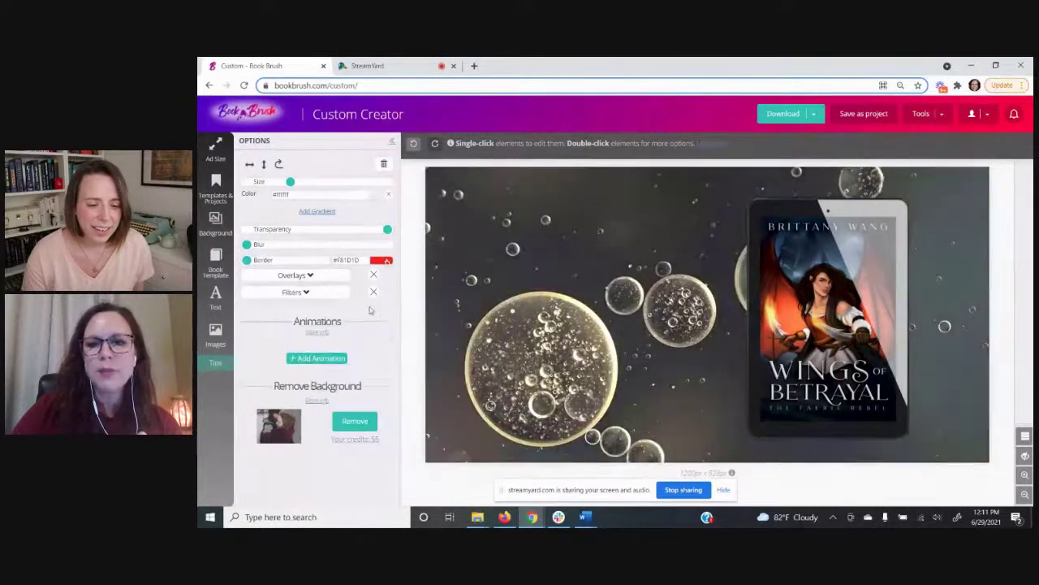
left_click(313, 298)
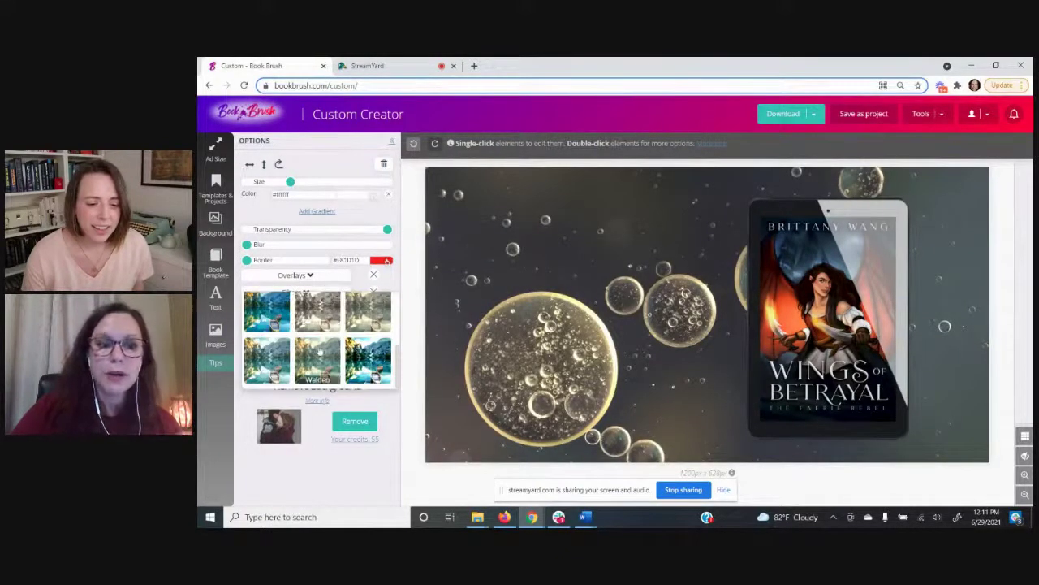
left_click(319, 355)
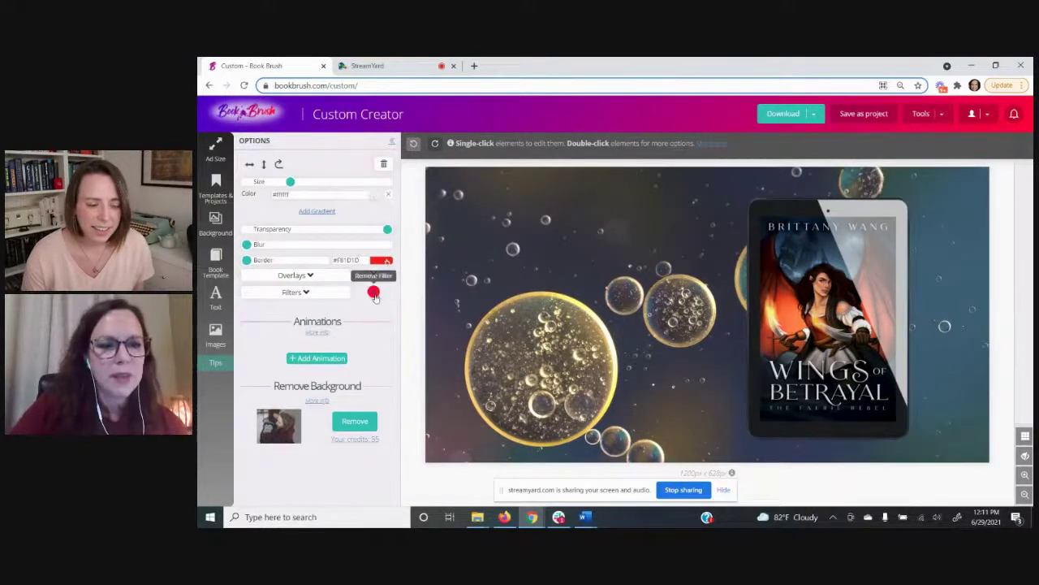
left_click(372, 292)
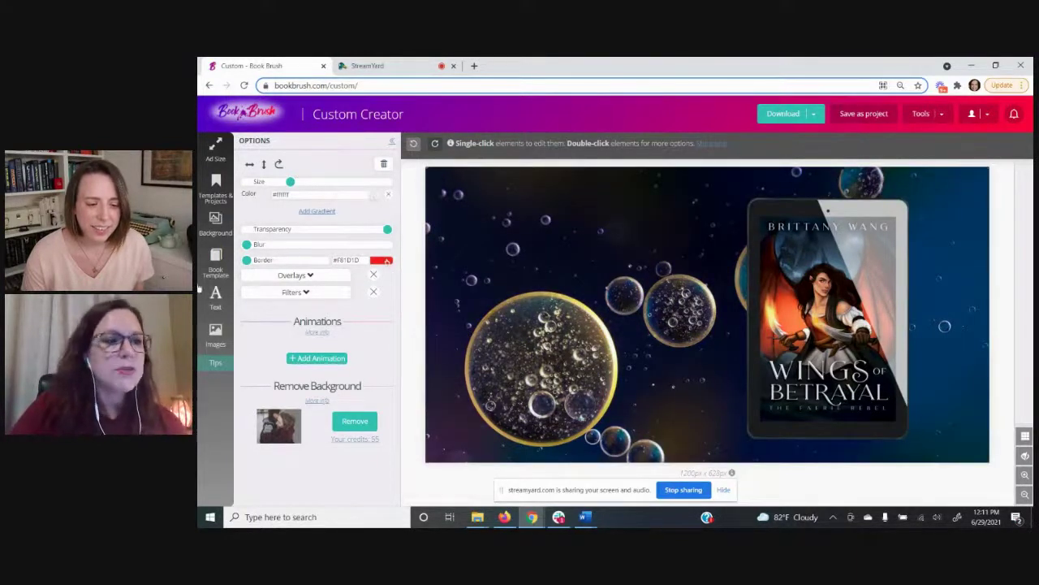
left_click(221, 221)
- Try the water-splash and sandstone swirl backgrounds, and move the tablet mockup to the left-centre
scroll(364, 342, "down", 3)
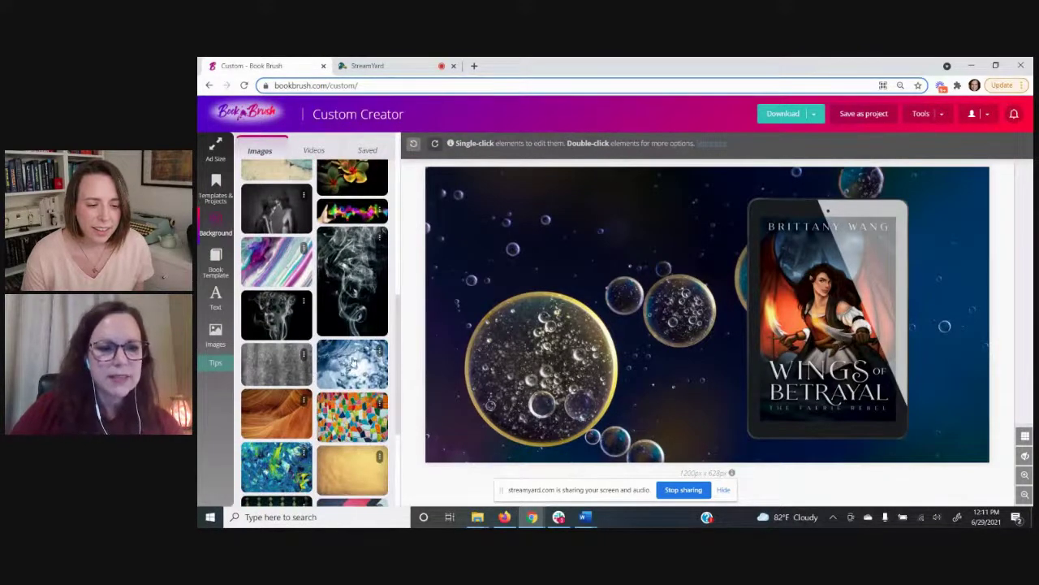
left_click(351, 364)
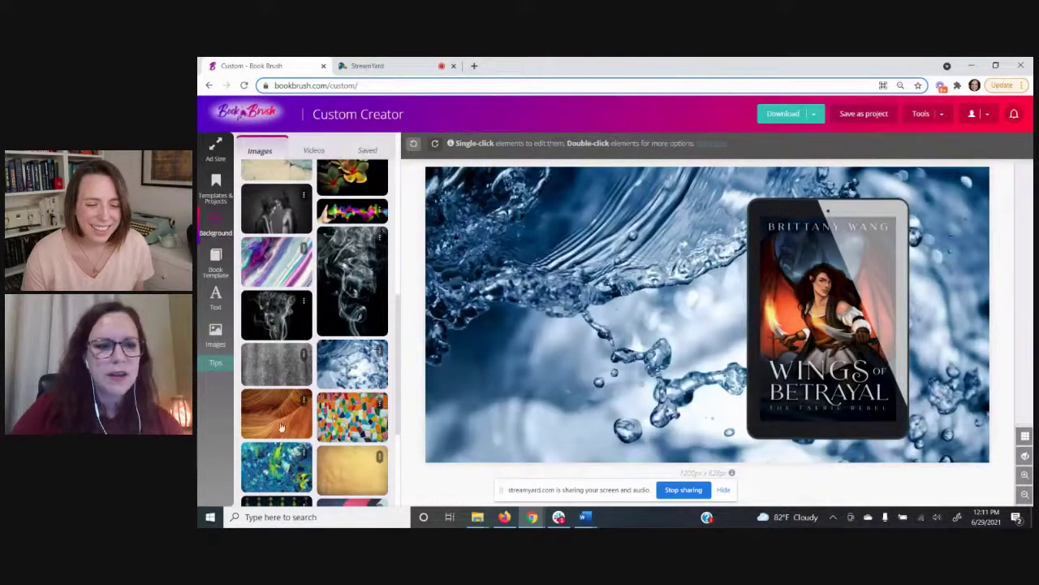
left_click(282, 420)
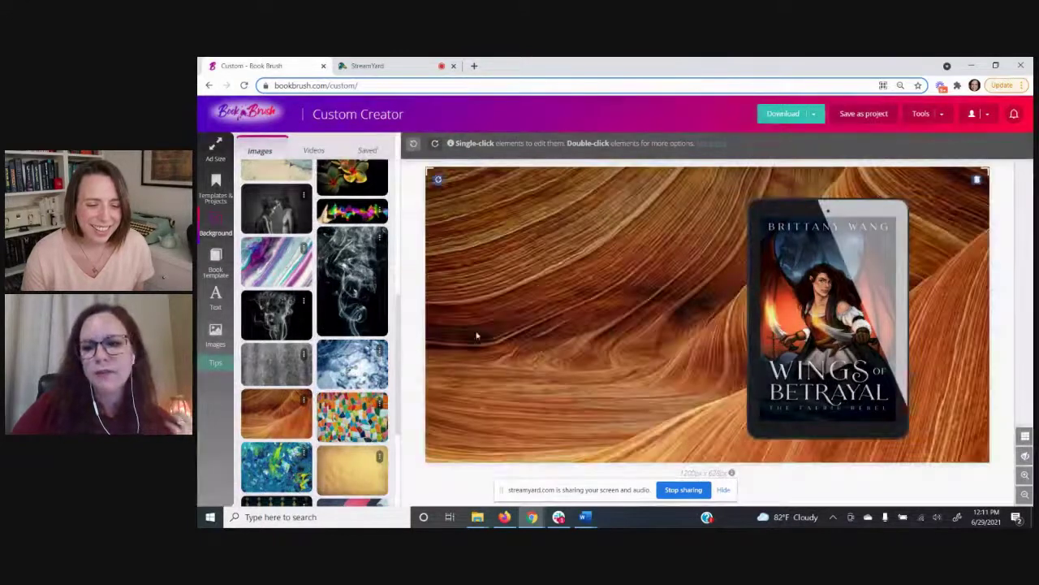
left_click(779, 309)
left_click_drag(780, 309, 554, 309)
left_click(472, 291)
- Load more backgrounds, switch back to the water splash, and nudge the tablet slightly left
scroll(317, 390, "down", 4)
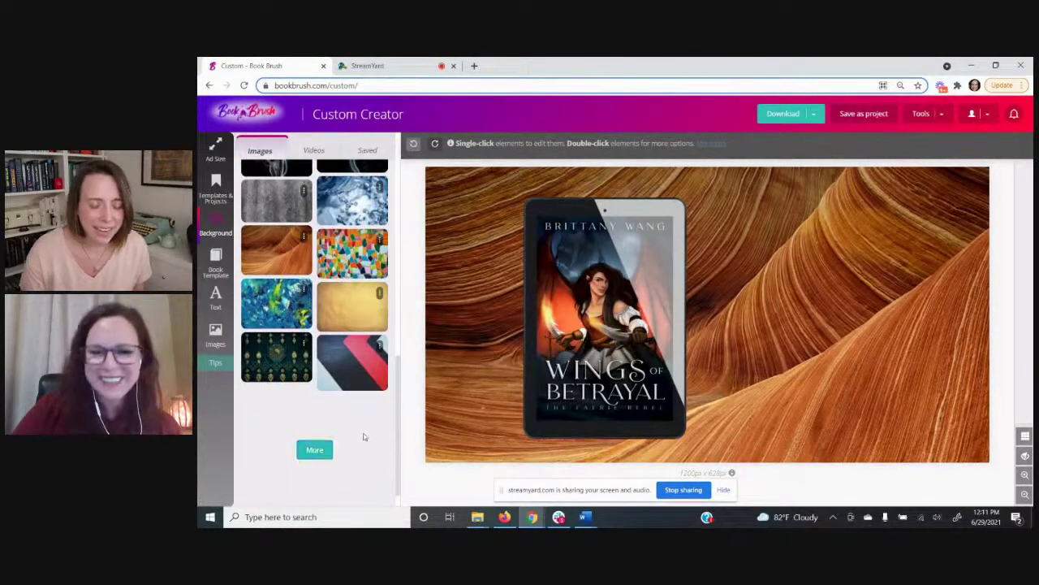
left_click(316, 451)
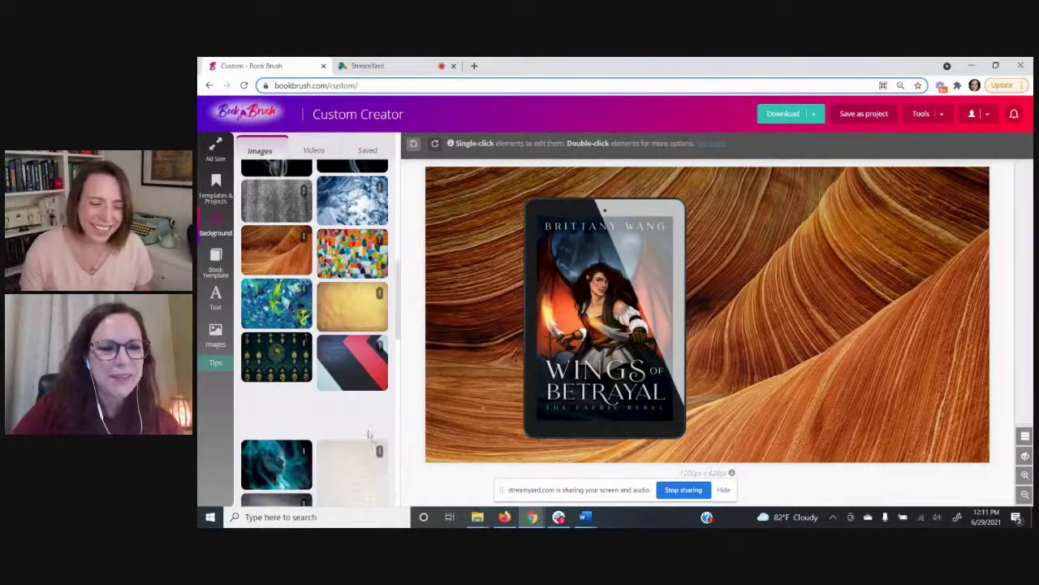
scroll(373, 435, "down", 3)
scroll(328, 418, "down", 3)
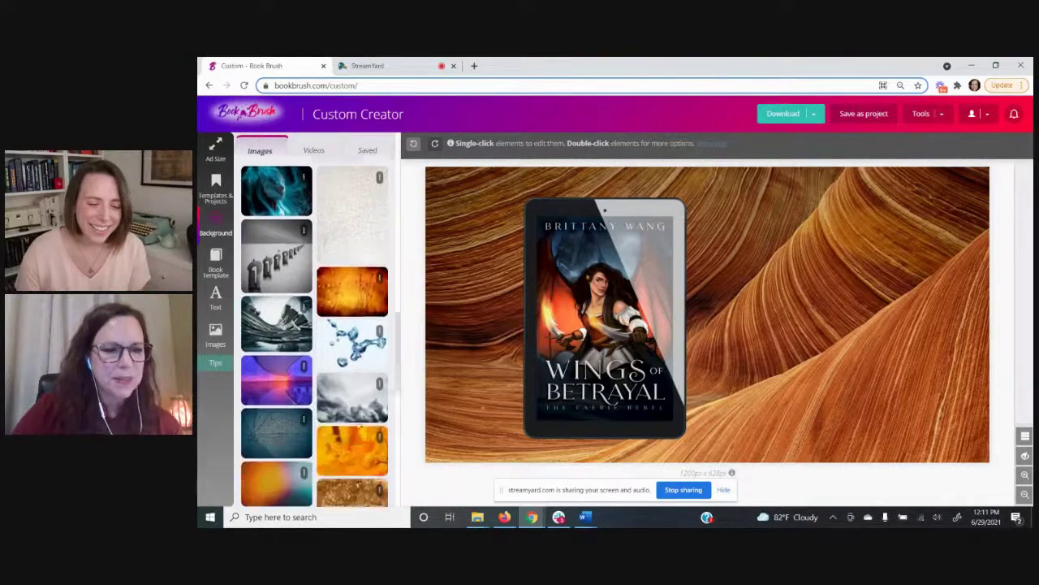
scroll(326, 418, "up", 15)
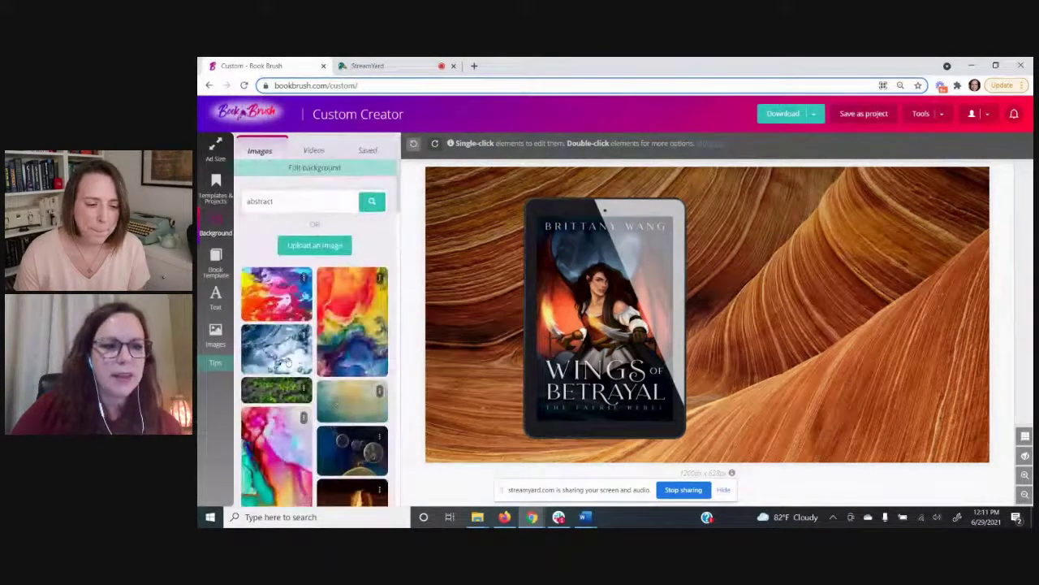
left_click(268, 346)
left_click_drag(609, 312, 585, 305)
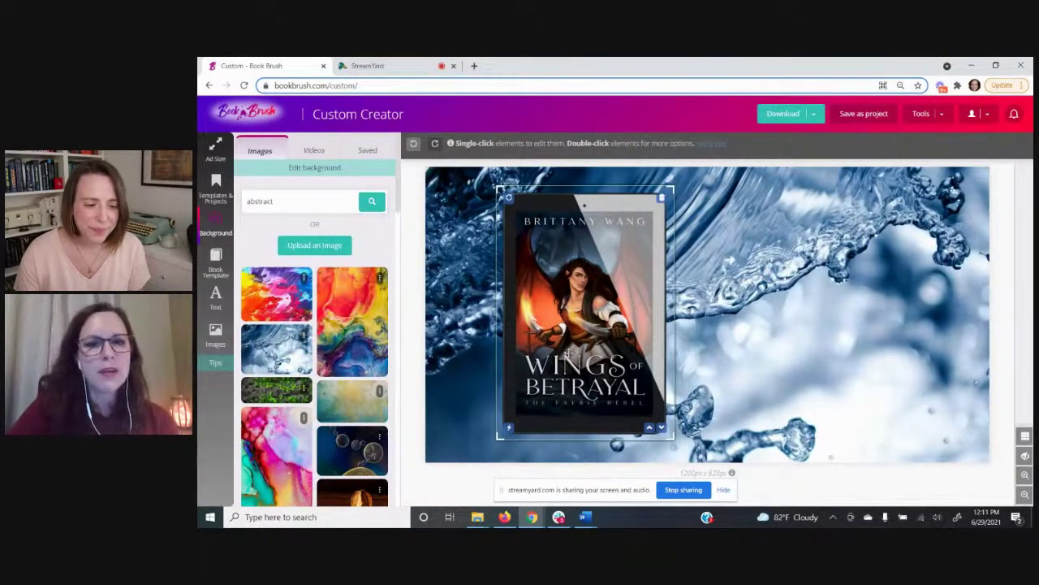
left_click(411, 310)
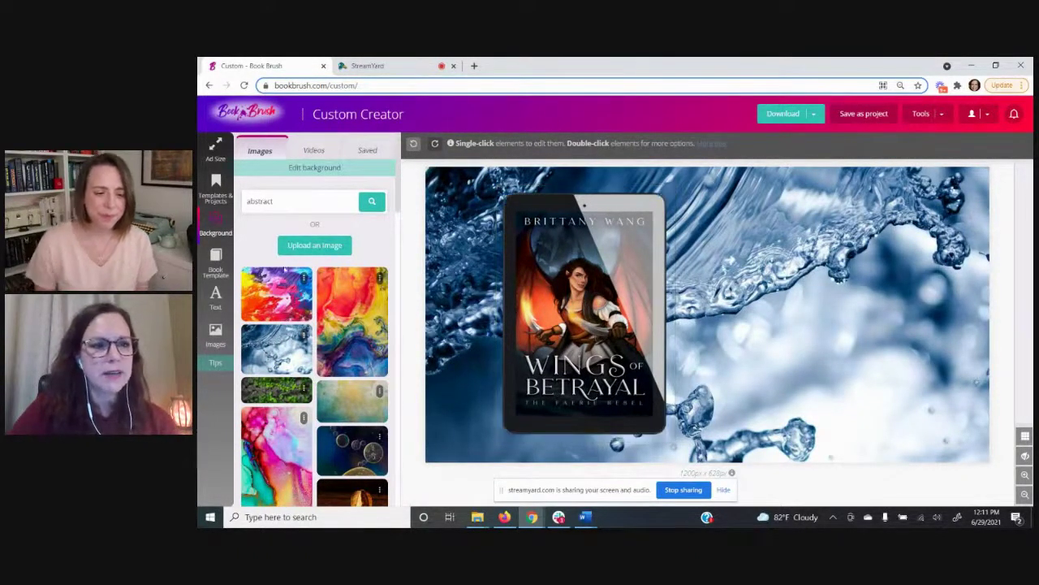
- Add a text box reading 'What a page-turner!' and drag it to the ad's lower right
left_click(215, 296)
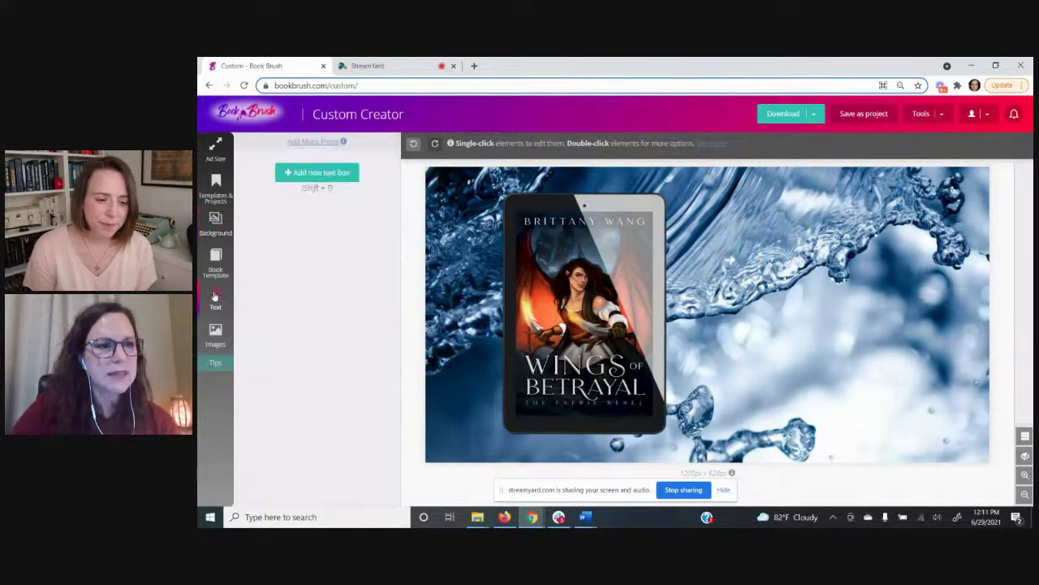
left_click(313, 172)
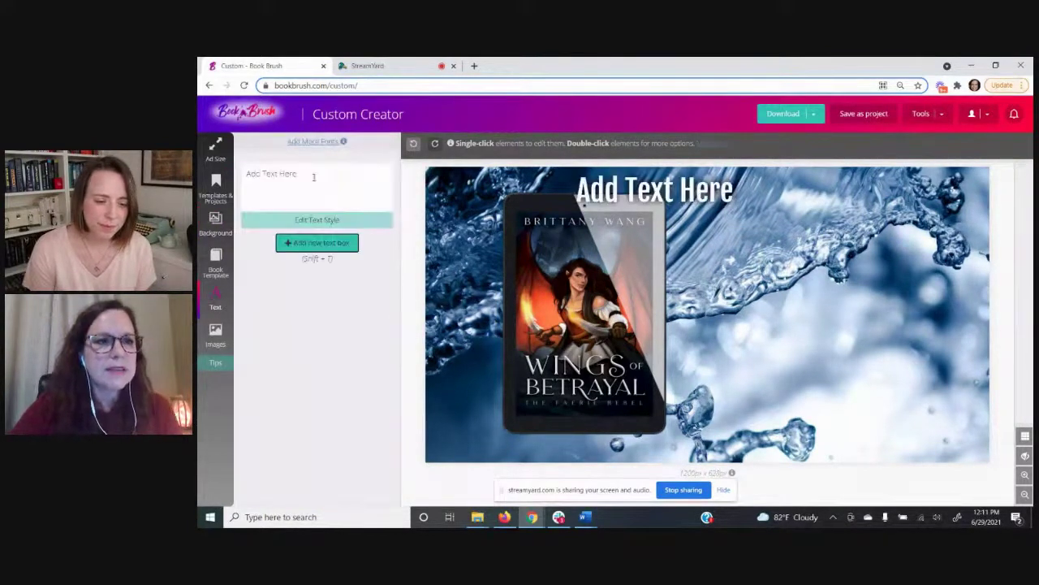
key("BackSpace")
key("BackSpace")
key("BackSpace")
key("BackSpace")
key("BackSpace")
key("BackSpace")
key("BackSpace")
key("BackSpace")
key("BackSpace")
key("BackSpace")
key("BackSpace")
key("BackSpace")
key("BackSpace")
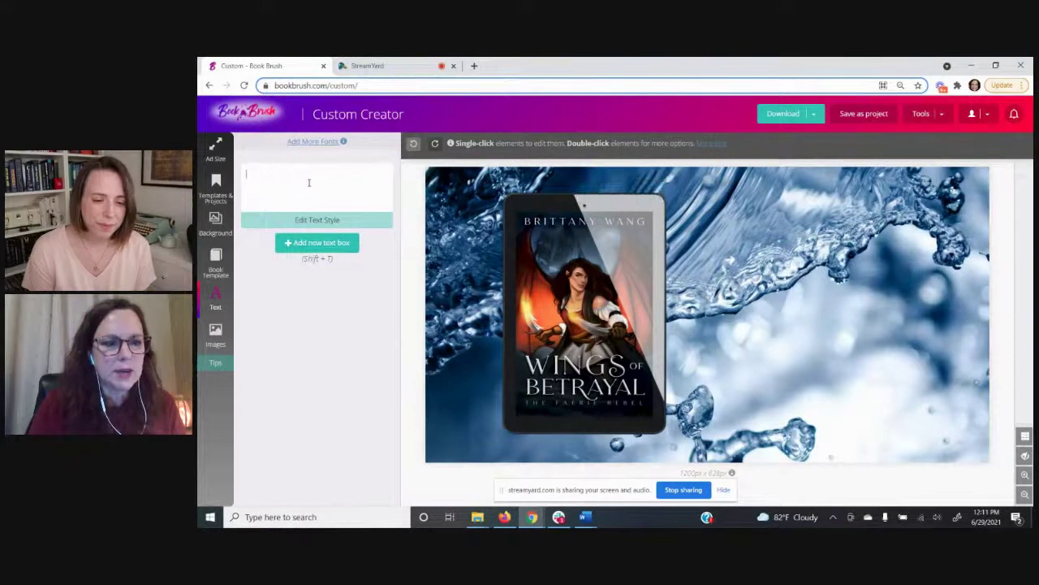
type("What a page")
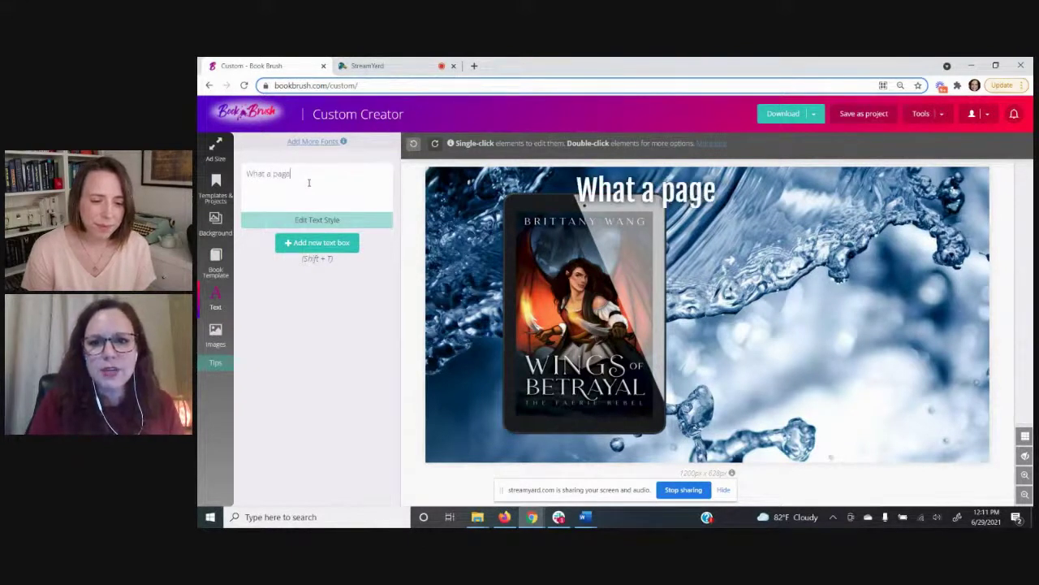
type("-turner!")
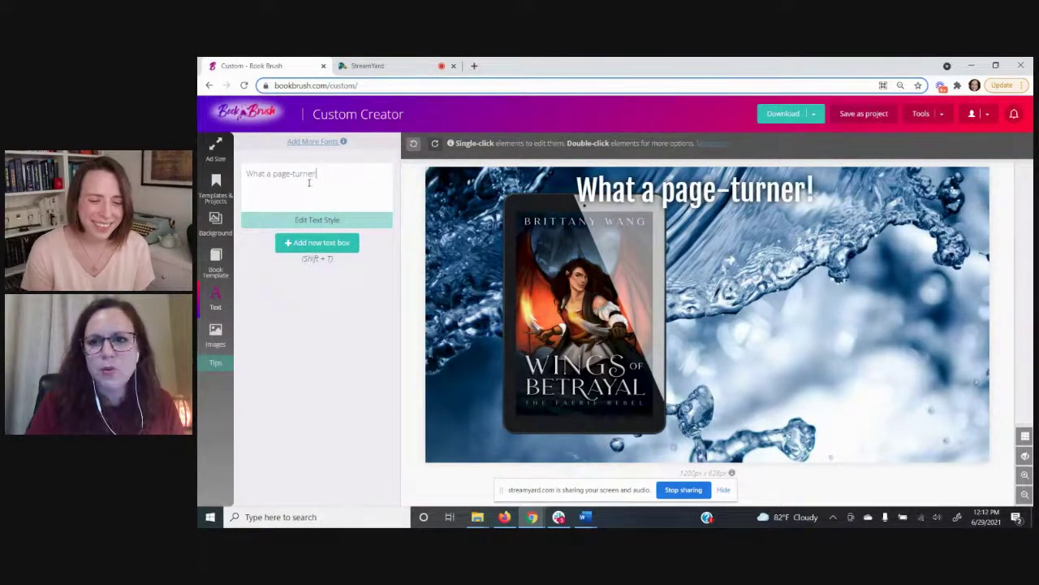
left_click_drag(720, 188, 824, 350)
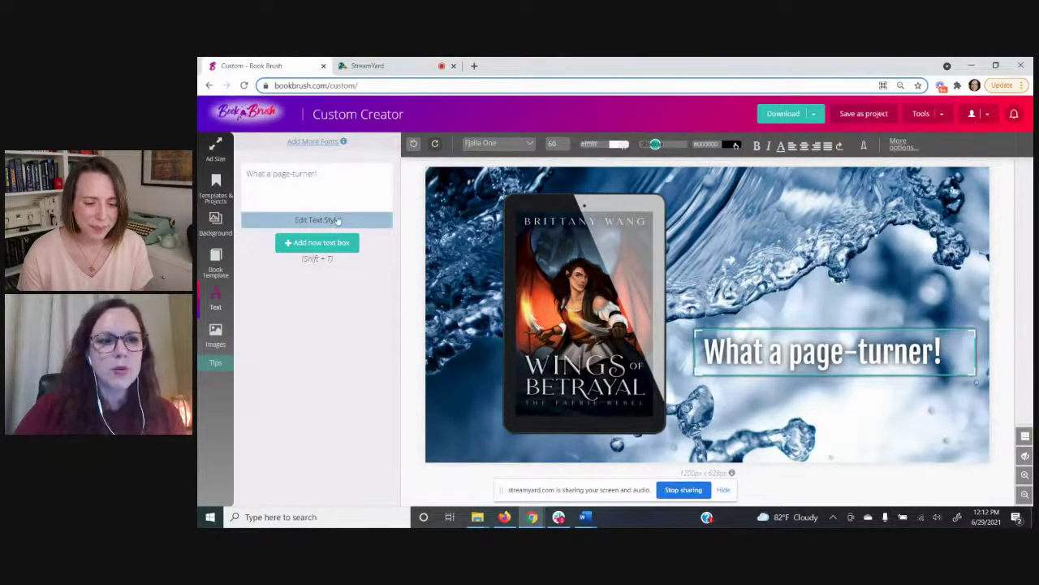
- Change the caption font from Fjalla One to Alegreya, then to Almendra
left_click(305, 221)
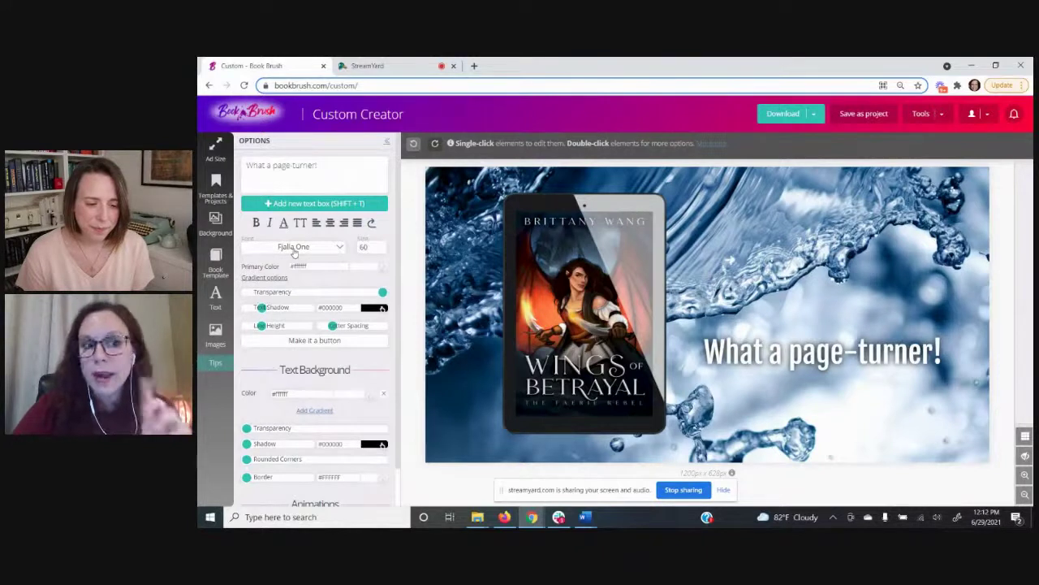
left_click(286, 249)
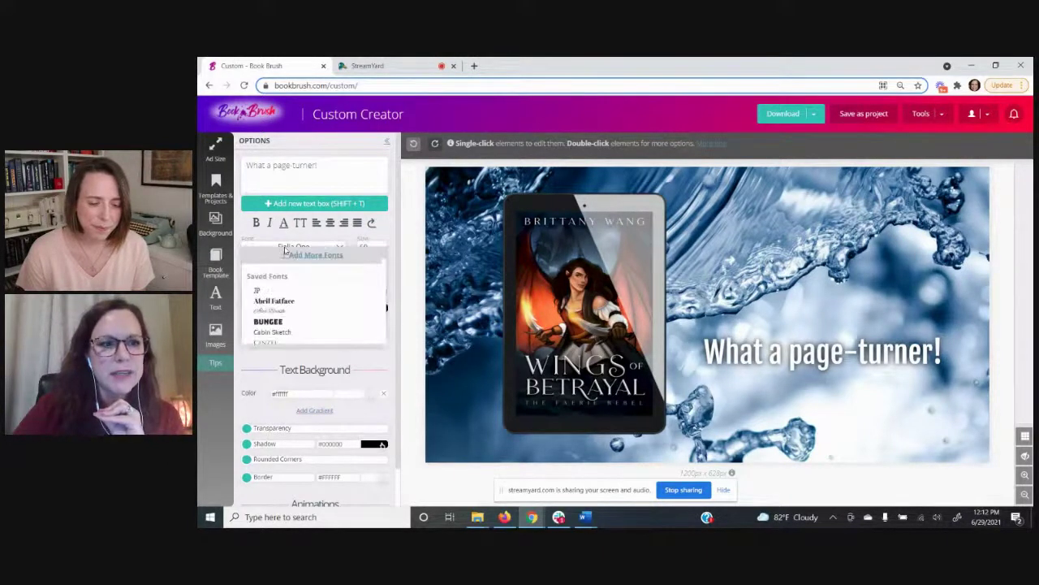
scroll(284, 276, "down", 2)
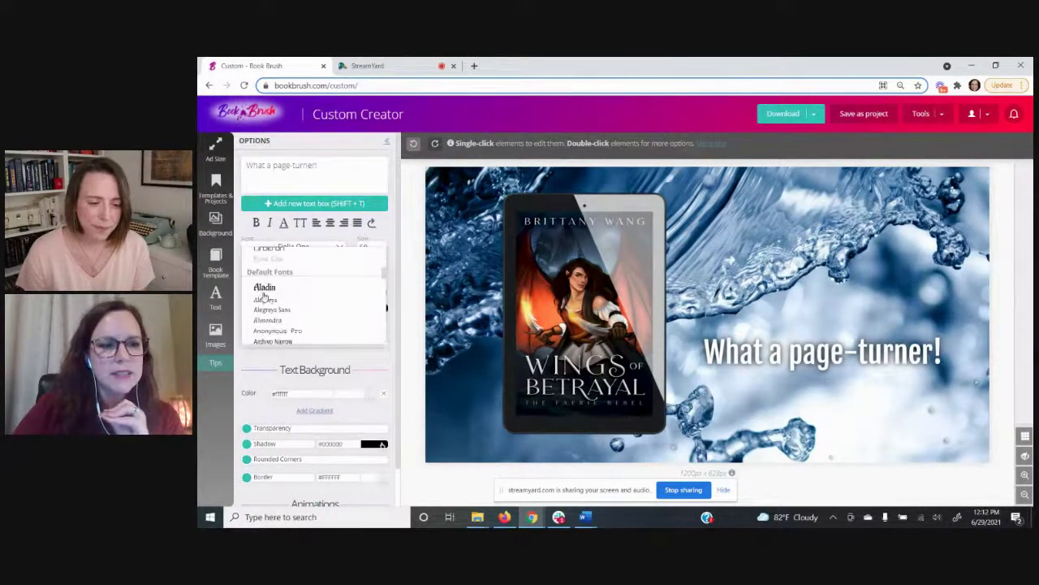
left_click(268, 299)
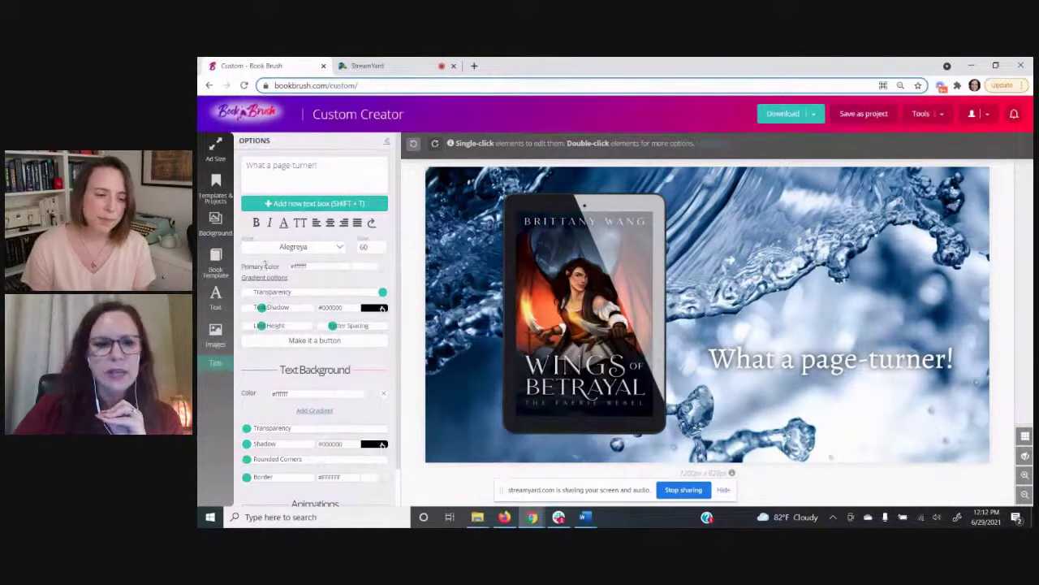
left_click(290, 248)
scroll(277, 325, "up", 1)
left_click(277, 325)
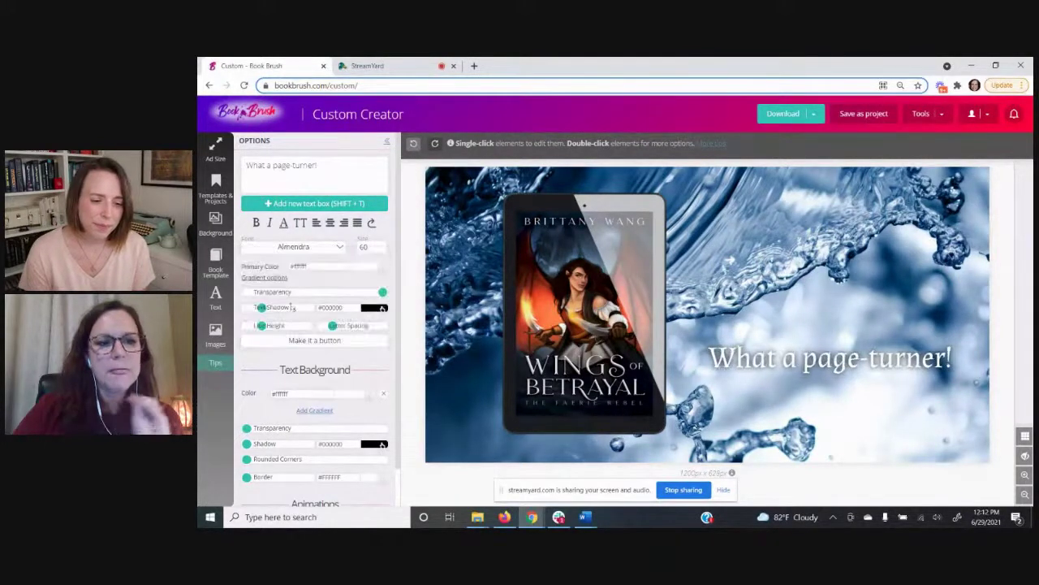
left_click(297, 255)
scroll(313, 276, "up", 3)
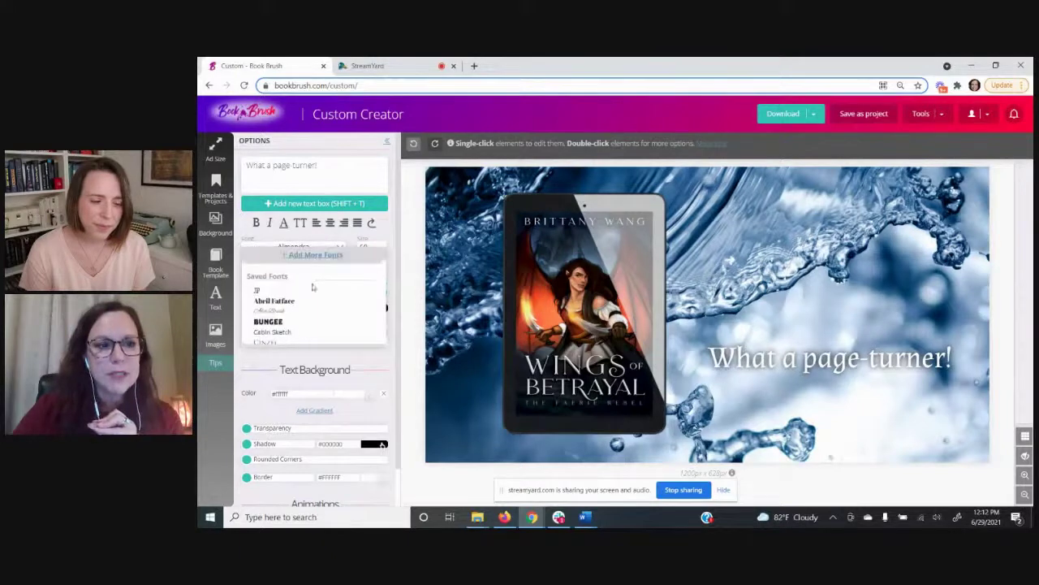
- Filter the font library to display fonts and save Bevan and Cinzel Decorative
left_click(316, 255)
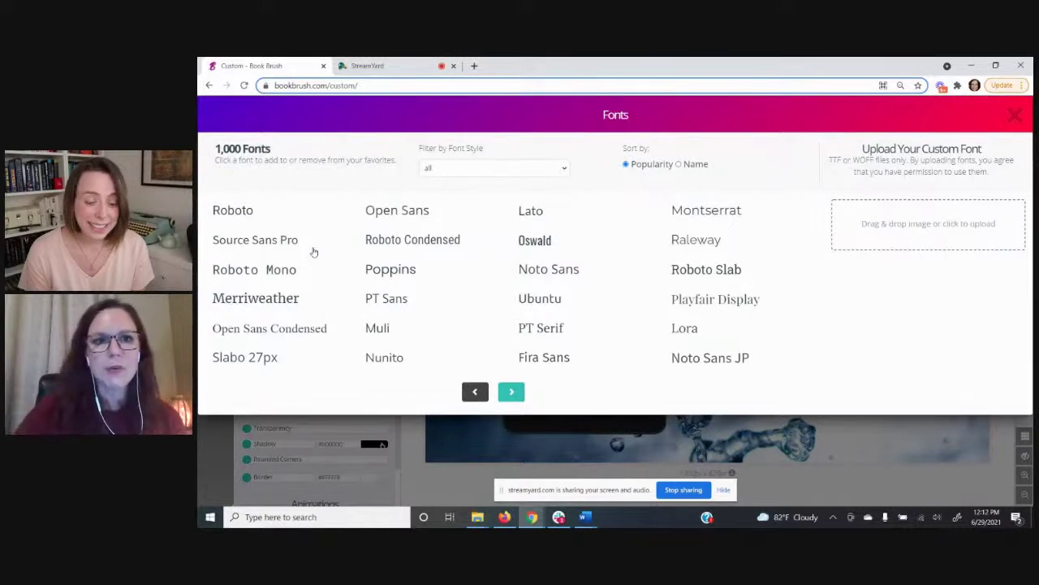
left_click(514, 172)
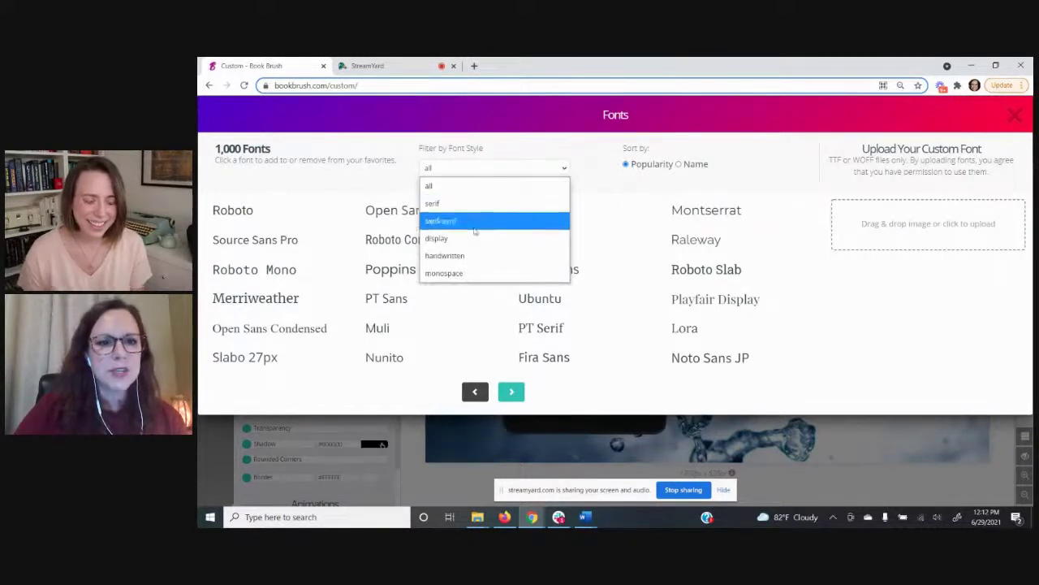
left_click(439, 239)
left_click(516, 397)
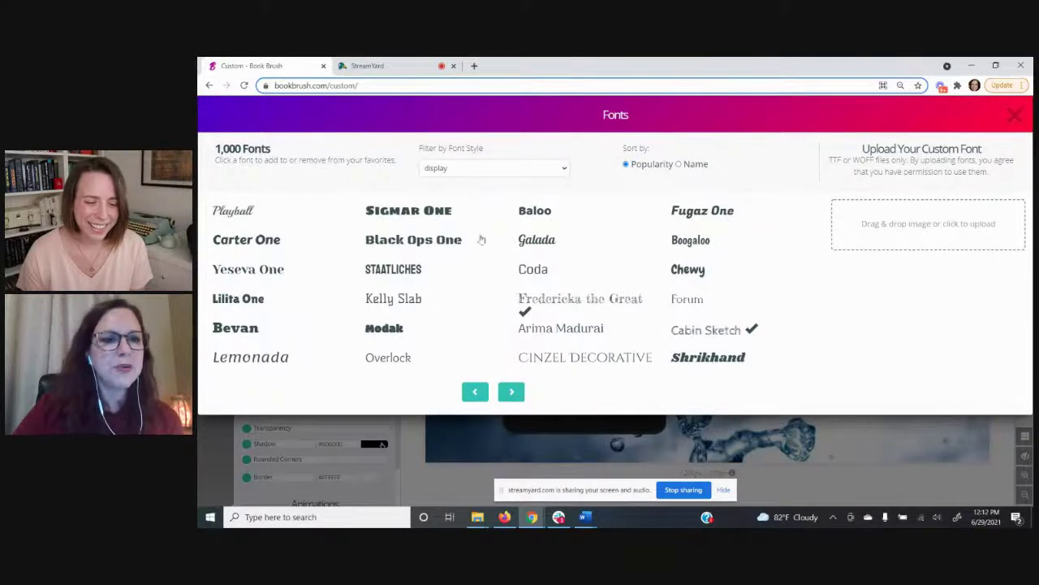
left_click(244, 328)
left_click(571, 361)
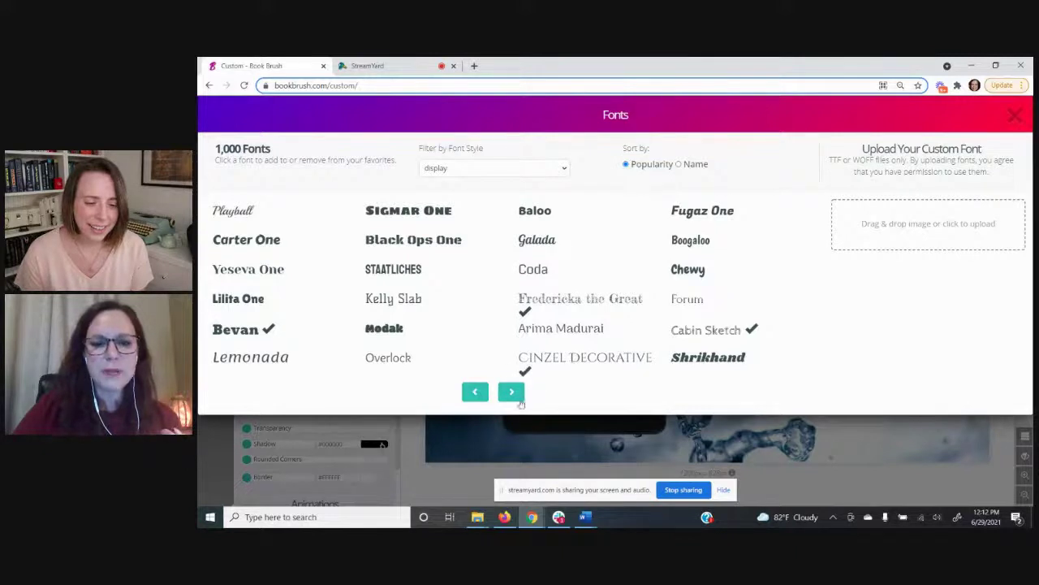
left_click(513, 395)
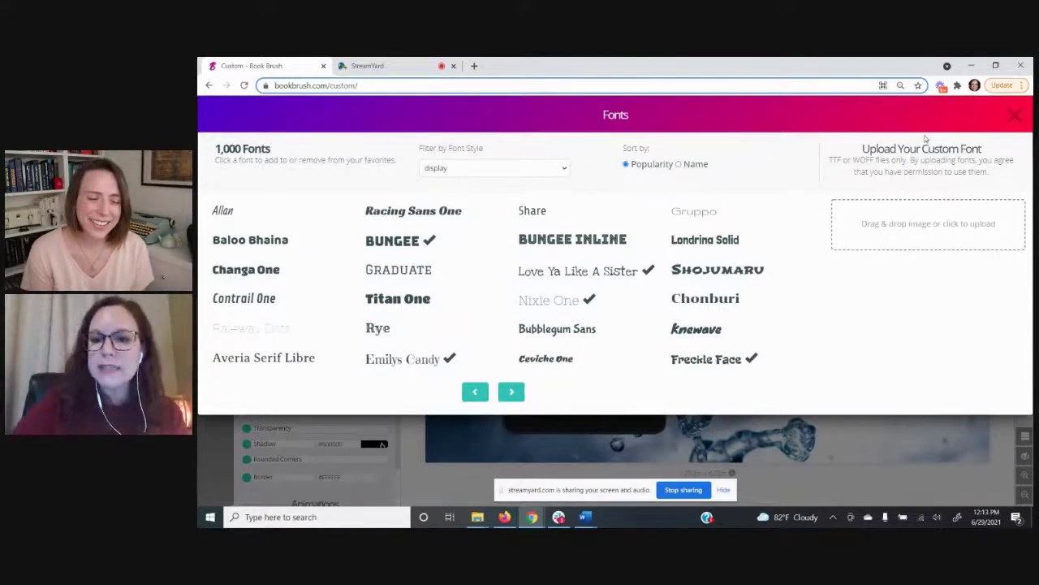
left_click(1015, 116)
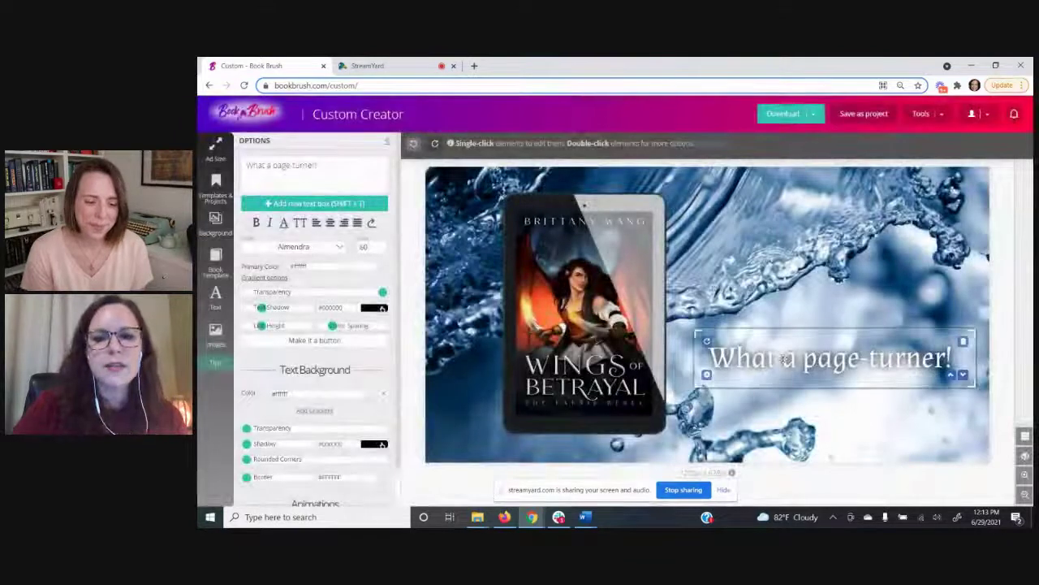
- Set the caption to Cinzel Decorative, briefly try Bevan, then return to Cinzel Decorative
left_click(307, 247)
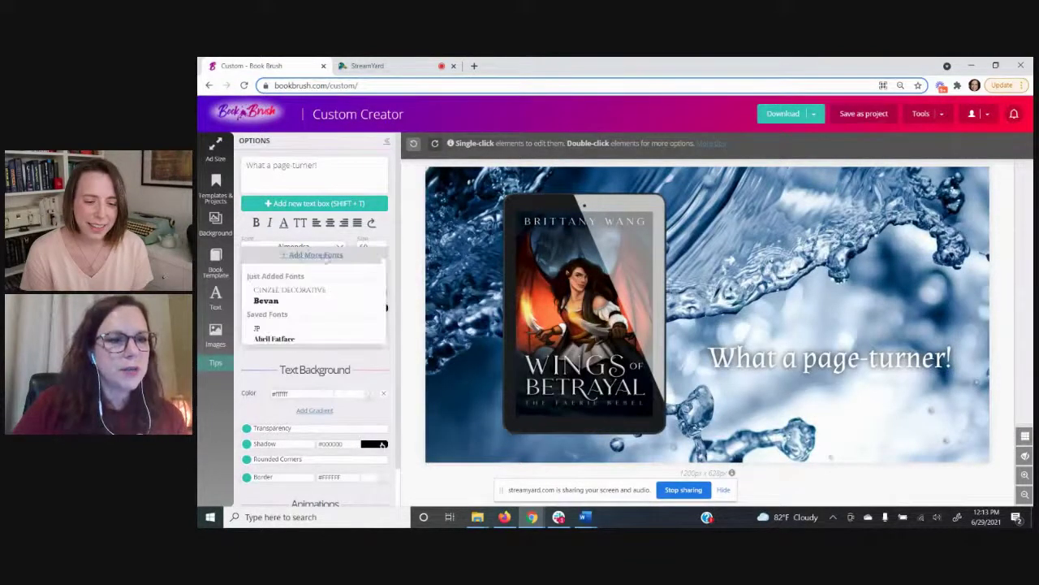
left_click(296, 290)
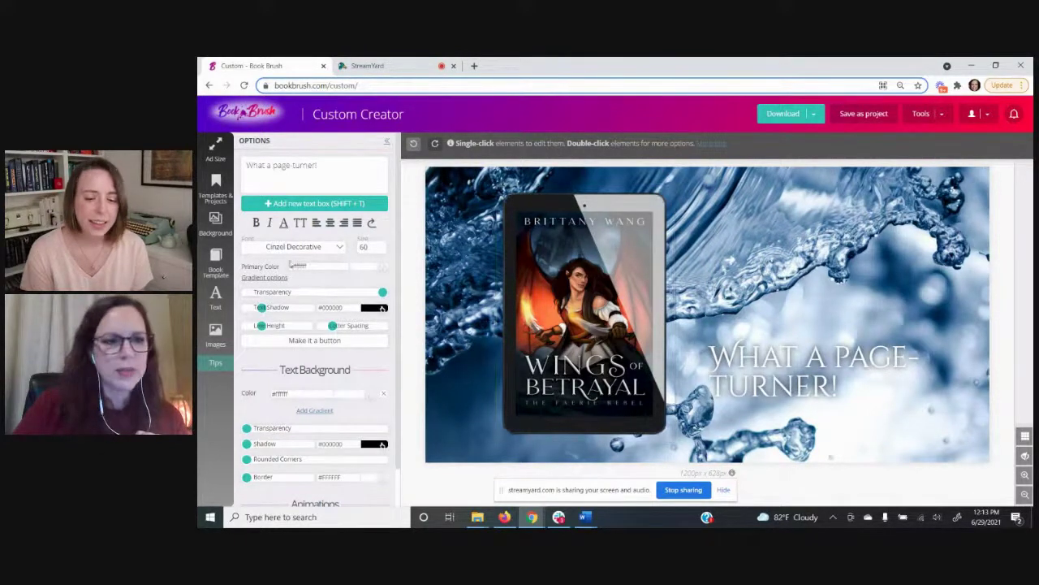
left_click(301, 252)
left_click(266, 300)
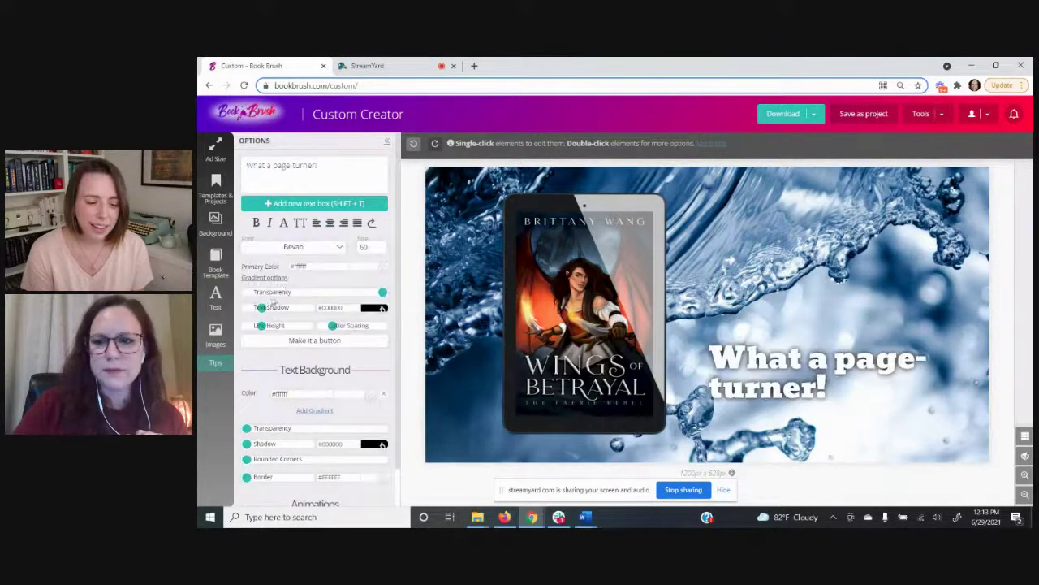
left_click(297, 250)
left_click(289, 290)
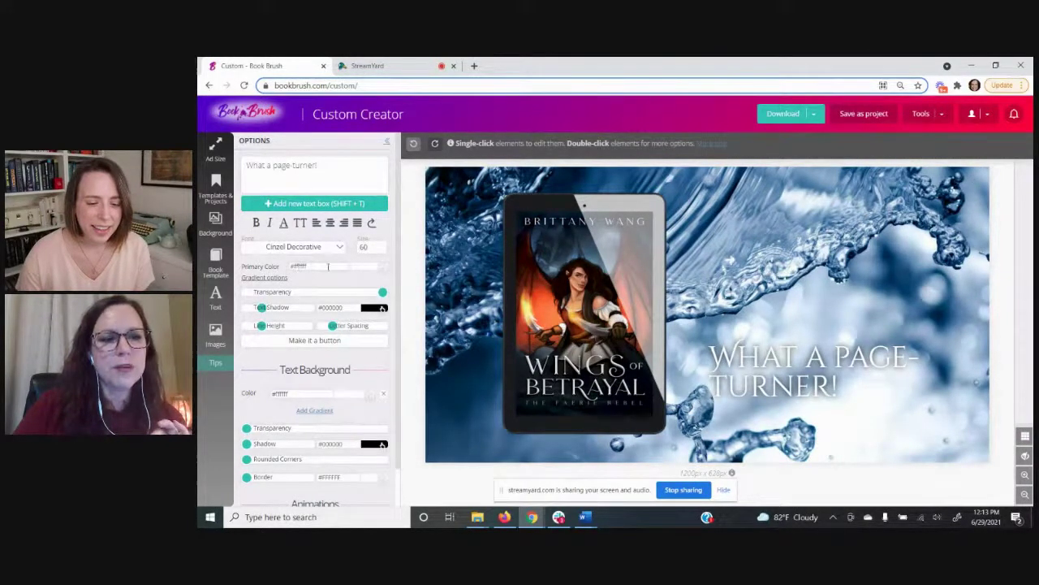
- Colour the caption with orange #F75C2A sampled from the cover and make it bold
left_click(375, 271)
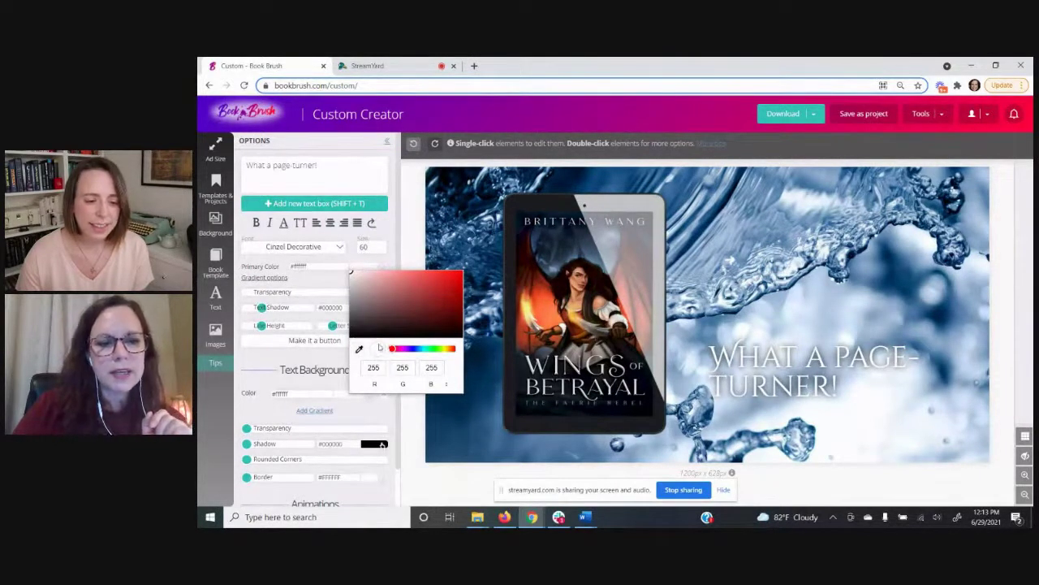
left_click(358, 350)
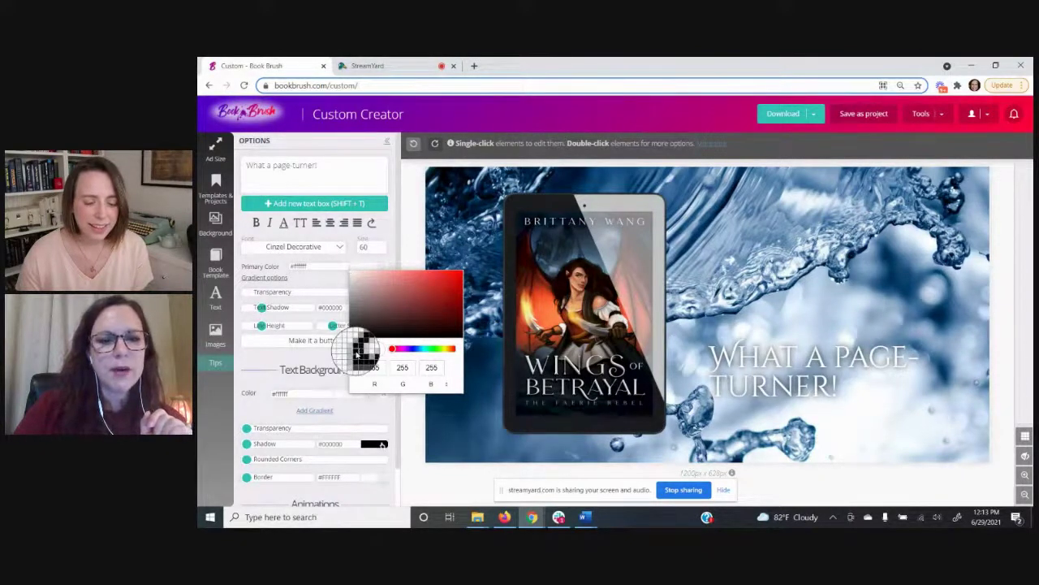
left_click(535, 305)
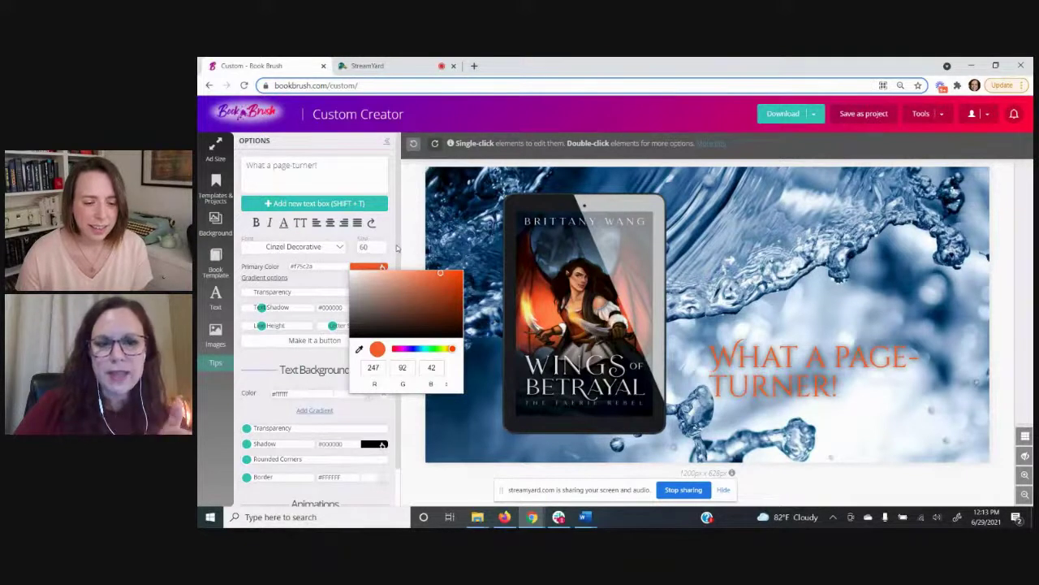
left_click(401, 251)
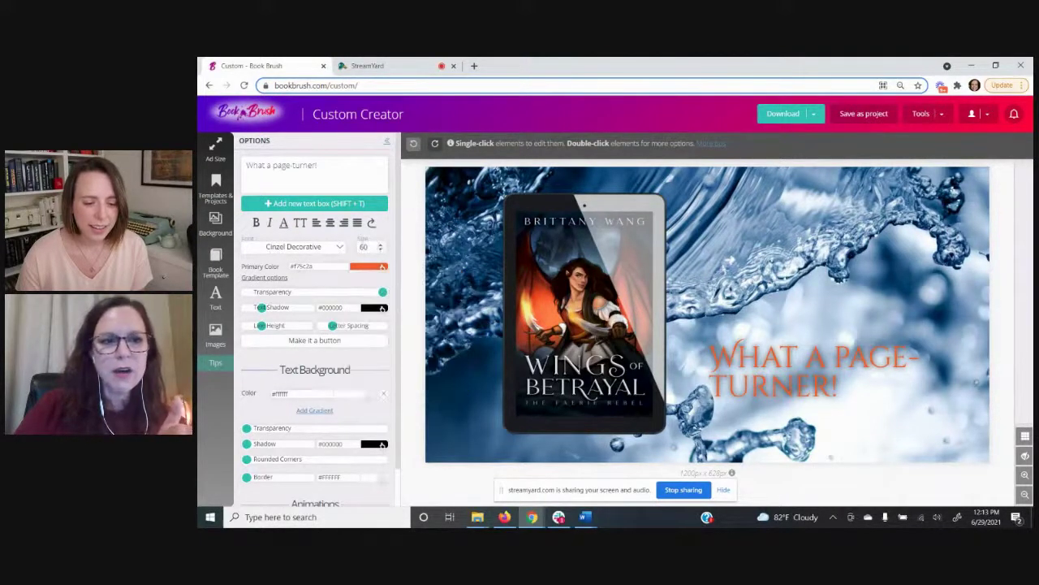
left_click(256, 222)
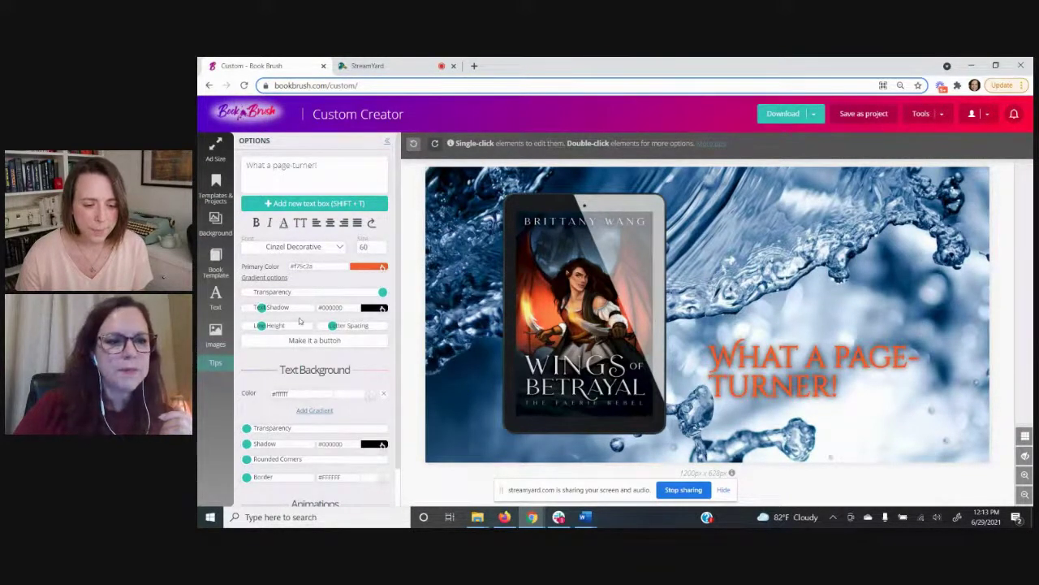
- Give the caption a light grey (#bbb4b4) text shadow
left_click(260, 308)
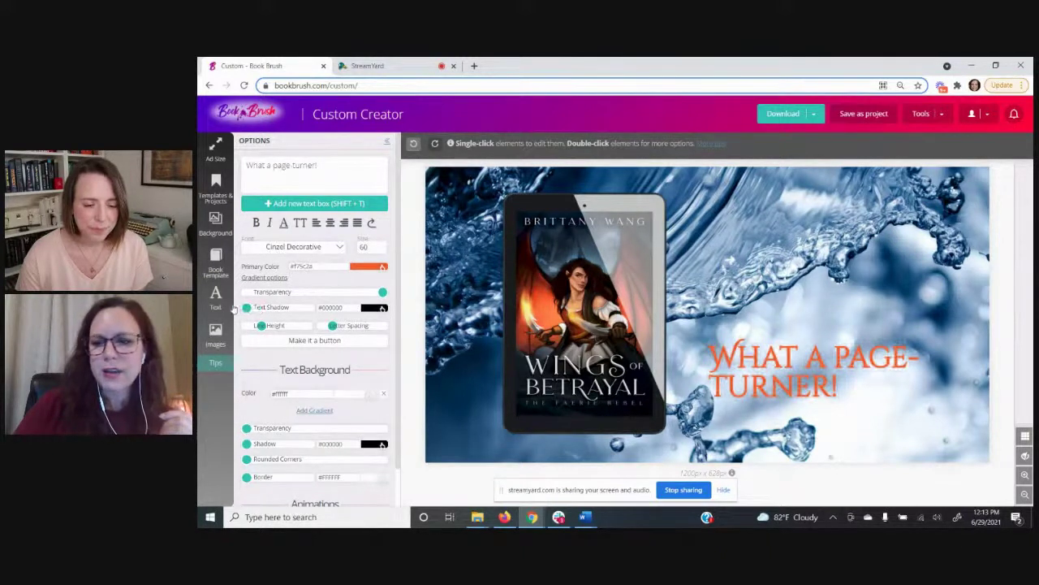
left_click(248, 308)
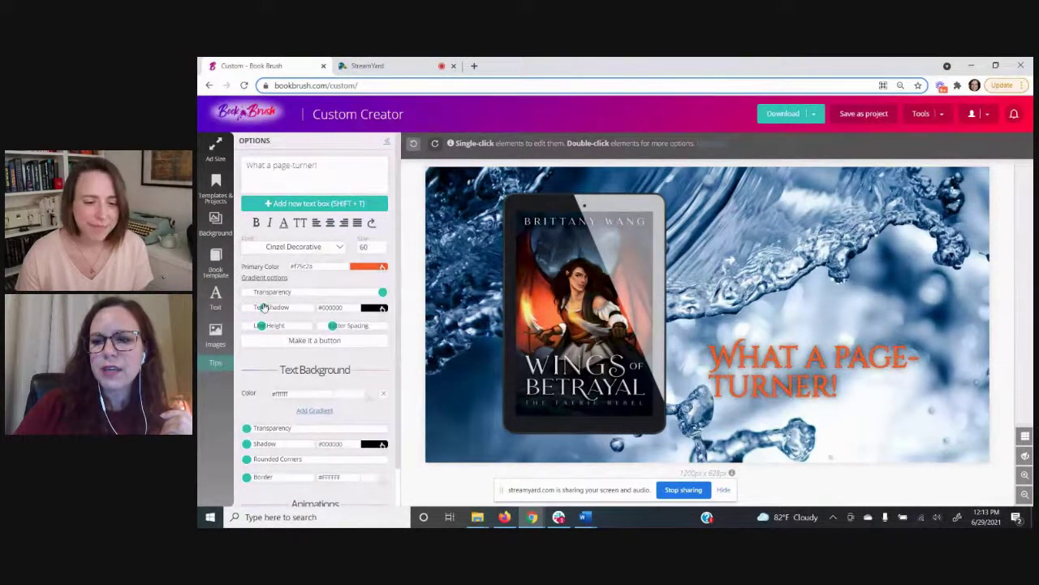
left_click(375, 308)
left_click(366, 330)
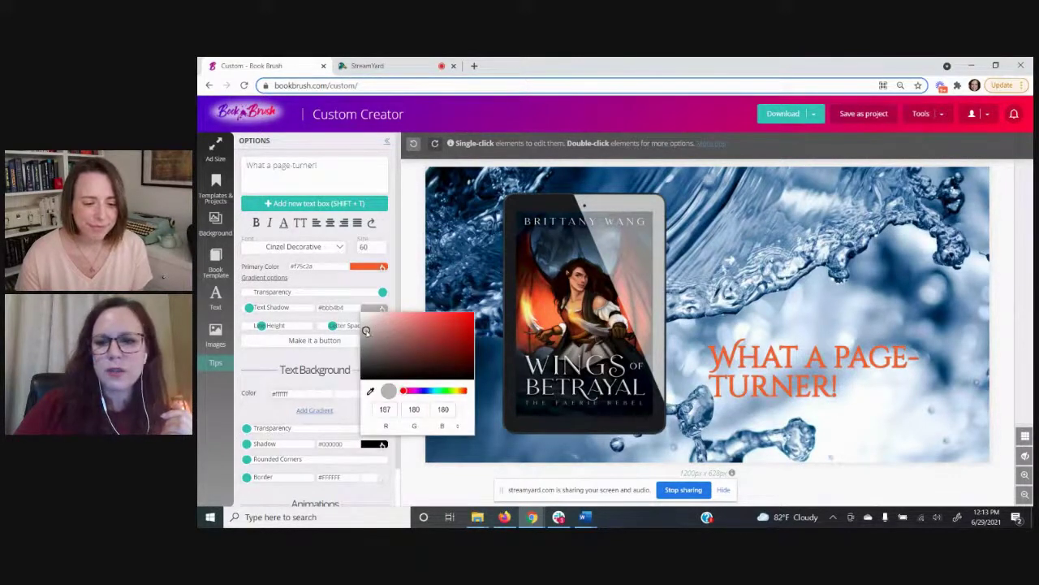
left_click(260, 314)
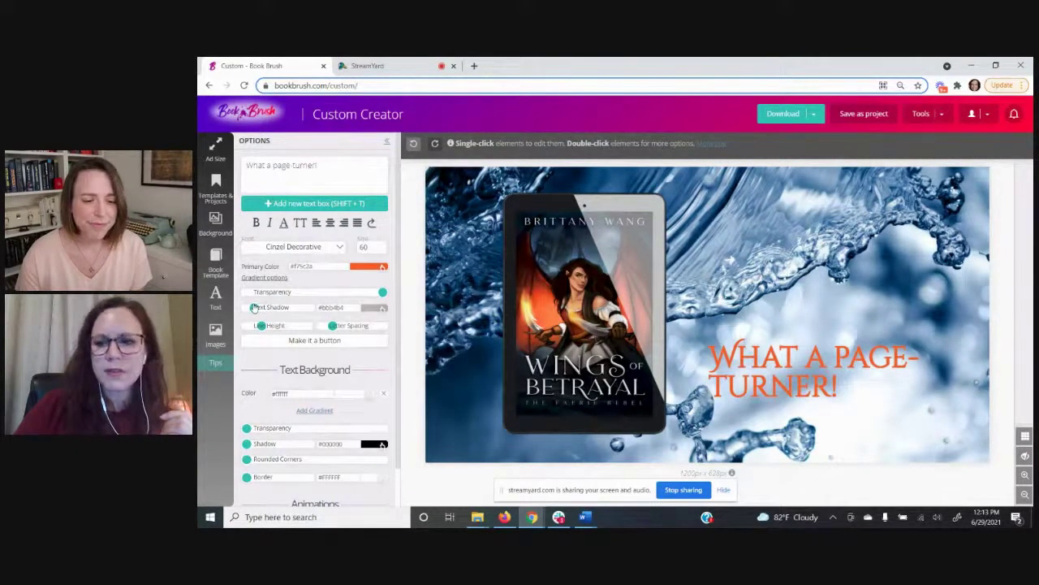
- Centre the caption lines, nudge it up-right, and add a translucent white background box
left_click(329, 223)
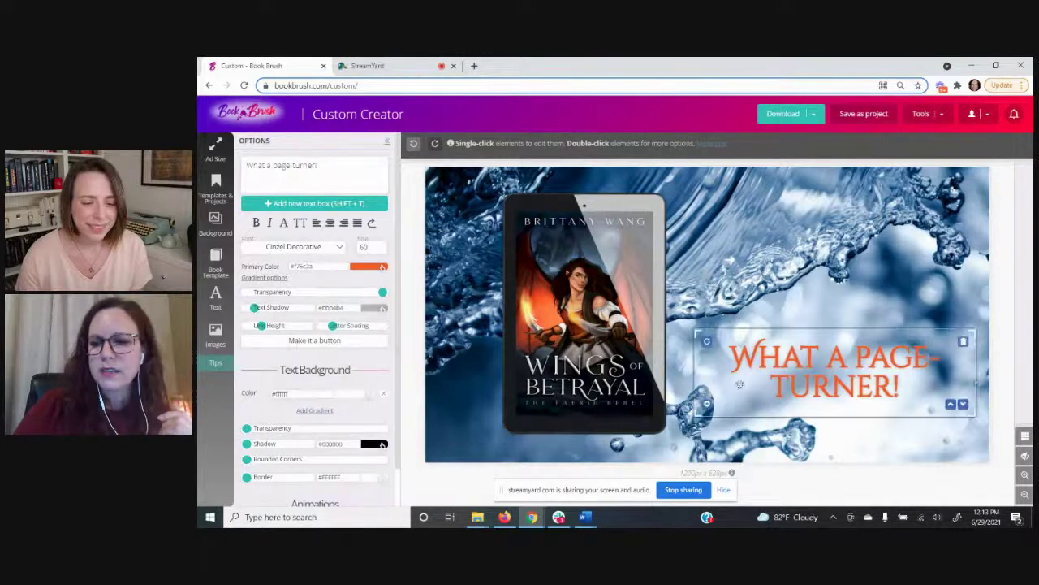
left_click_drag(814, 367, 834, 347)
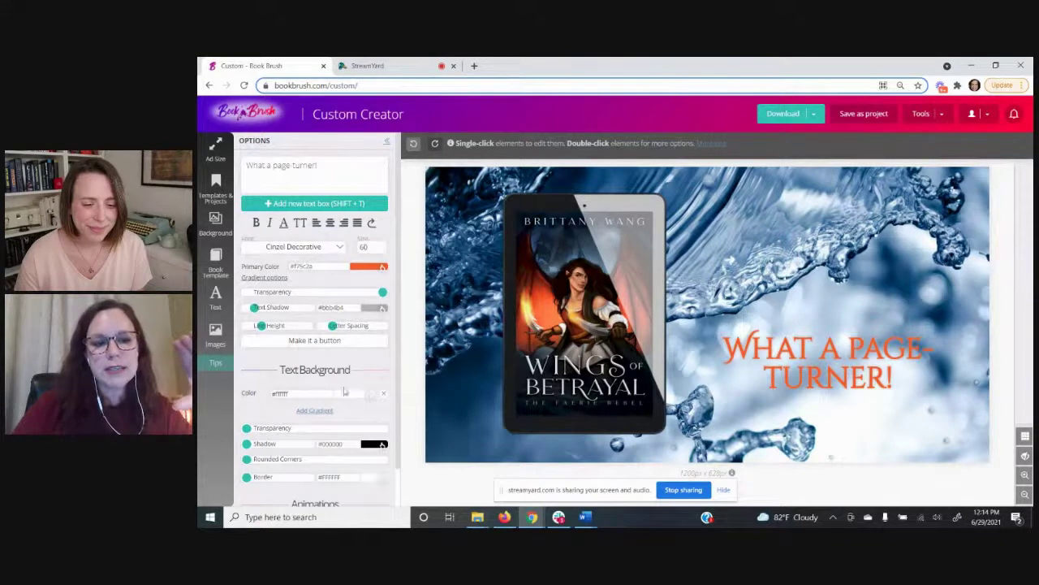
scroll(345, 398, "down", 1)
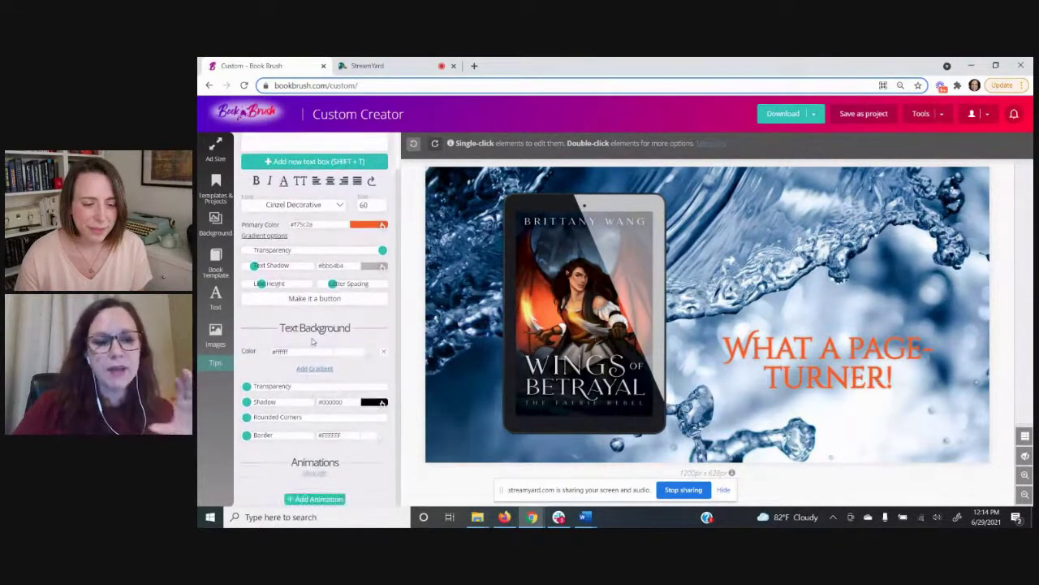
left_click_drag(247, 386, 375, 378)
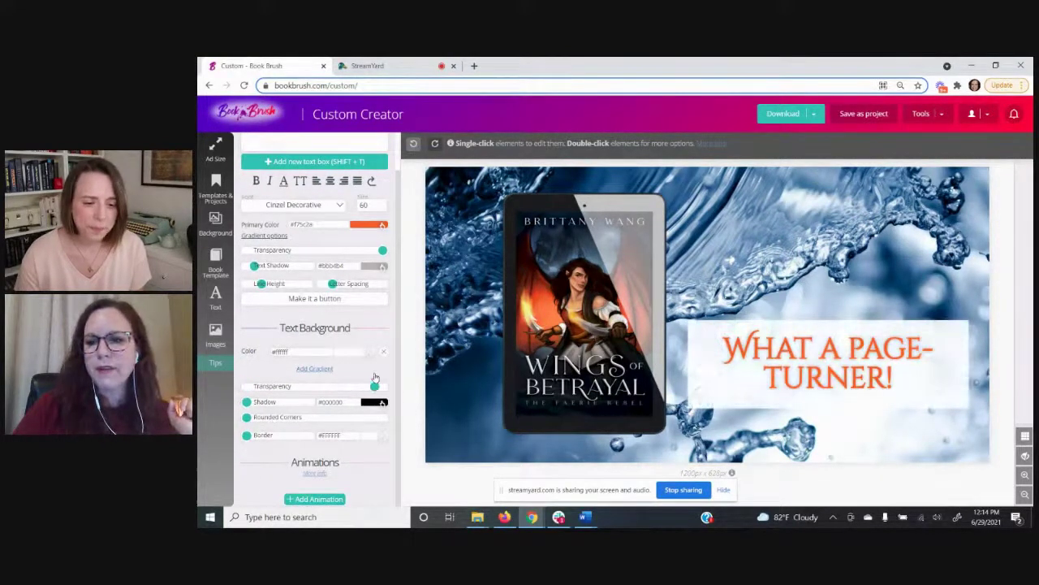
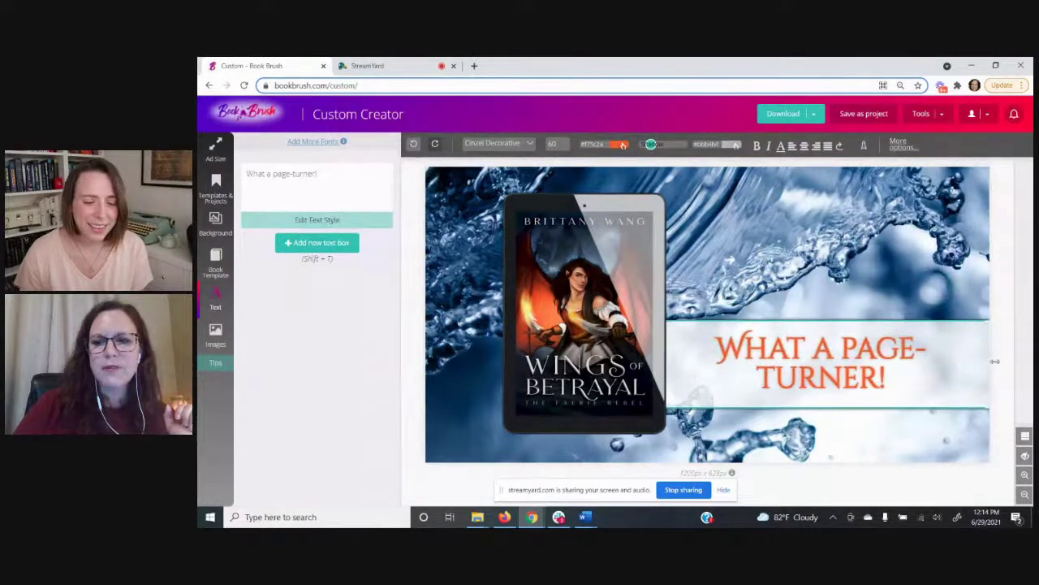
- Reduce the WHAT A PAGE-TURNER! heading font size from 60 to 57 so it fits one line
left_click(994, 360)
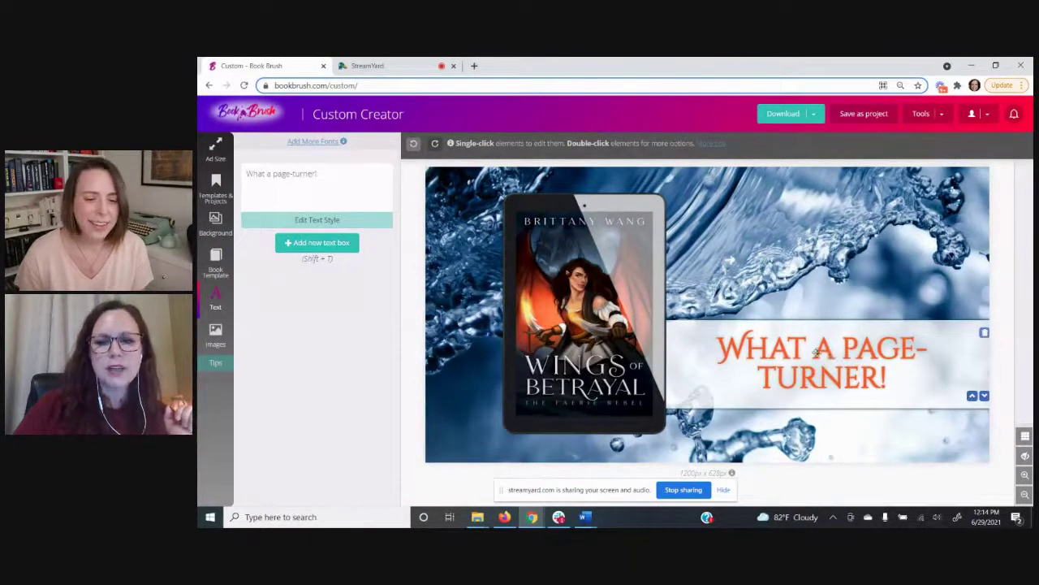
left_click(816, 351)
left_click(364, 224)
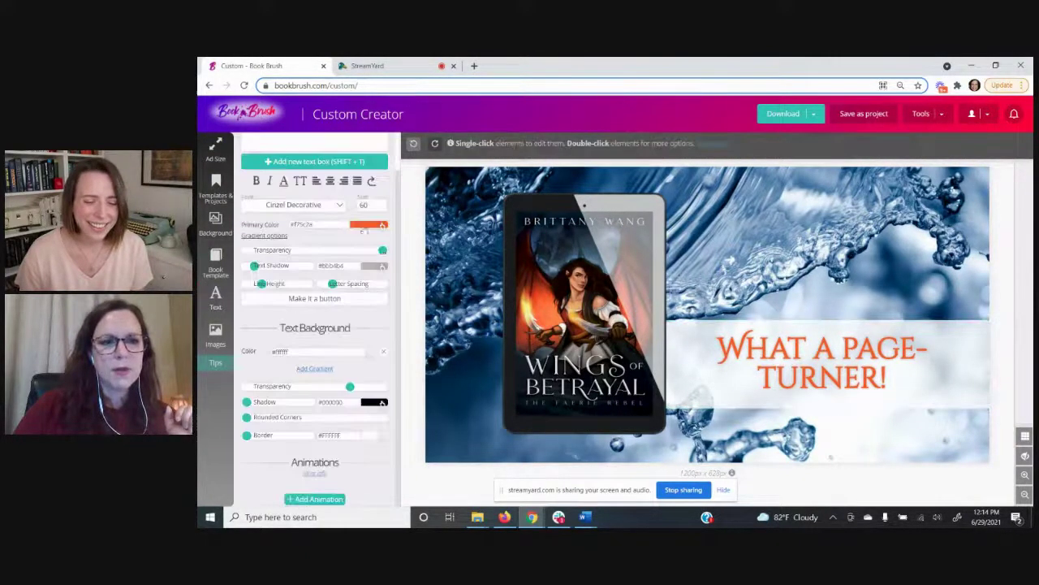
left_click(380, 210)
left_click(380, 210)
left_click(380, 210)
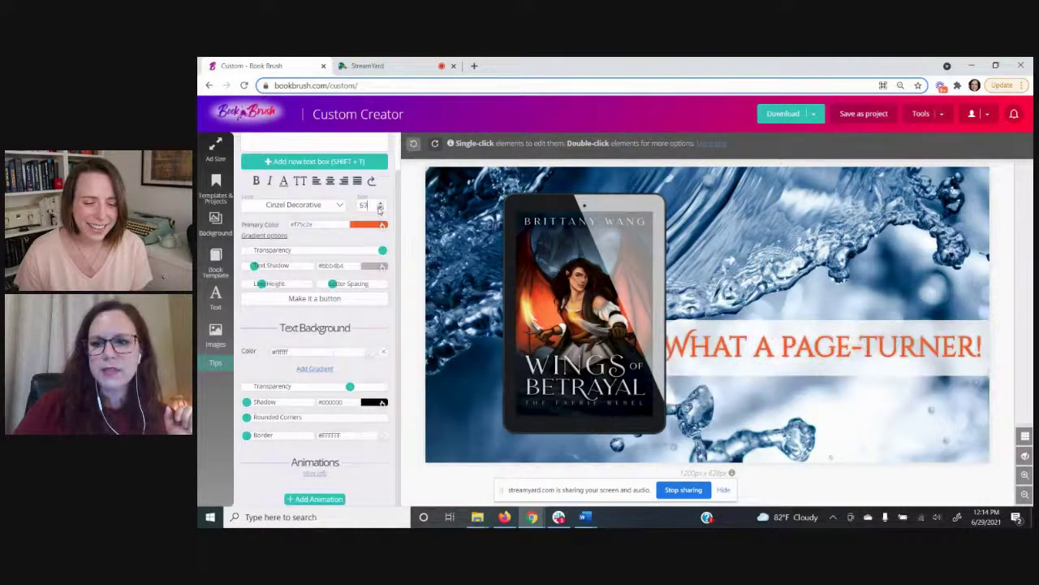
- Reposition the tablet mockup and heading banner, and raise the banner's text background shadow
left_click_drag(581, 281, 557, 277)
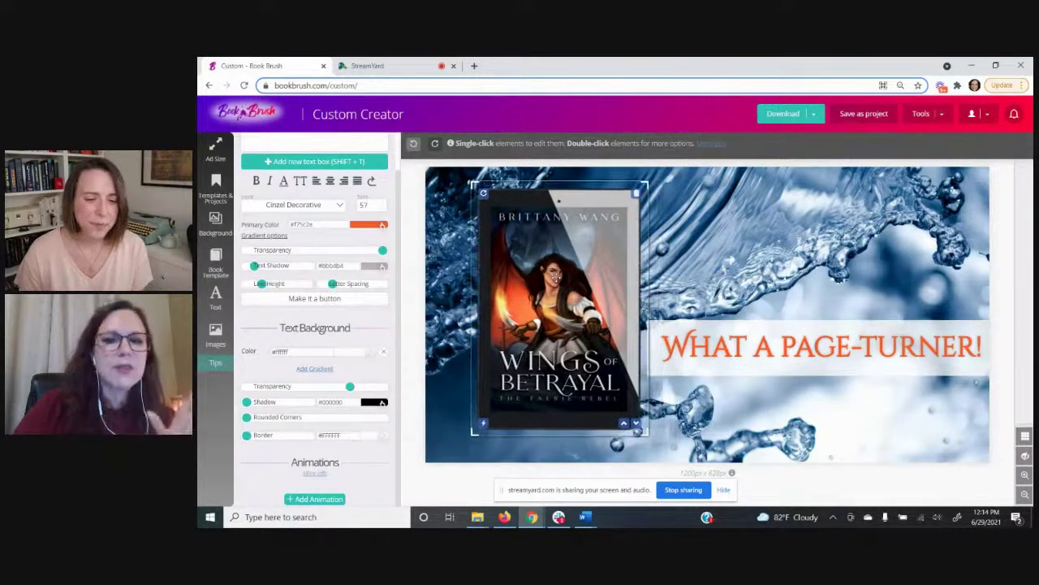
left_click(681, 337)
left_click_drag(782, 343, 770, 337)
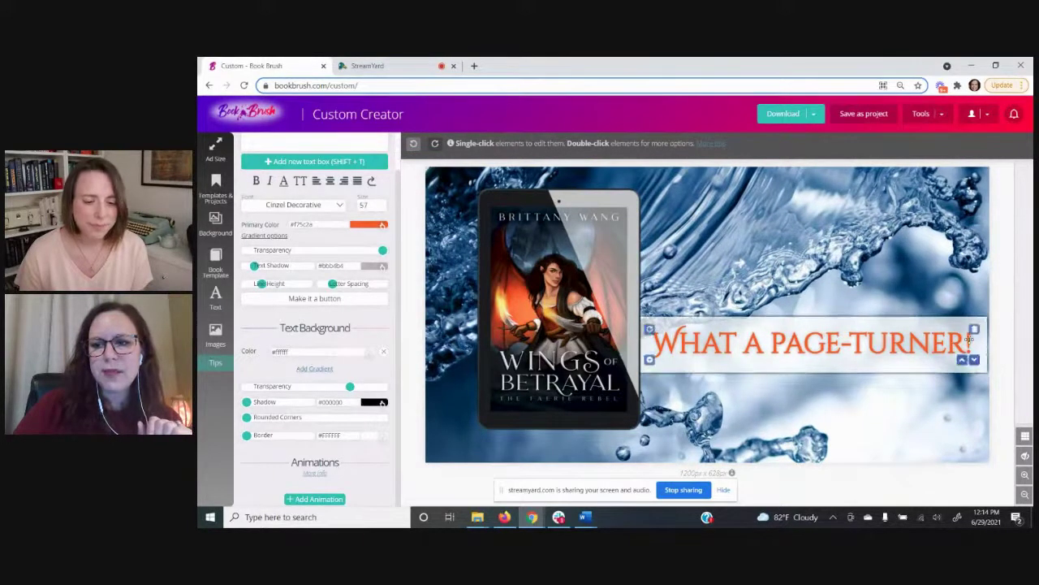
left_click(437, 179)
left_click_drag(972, 371, 996, 332)
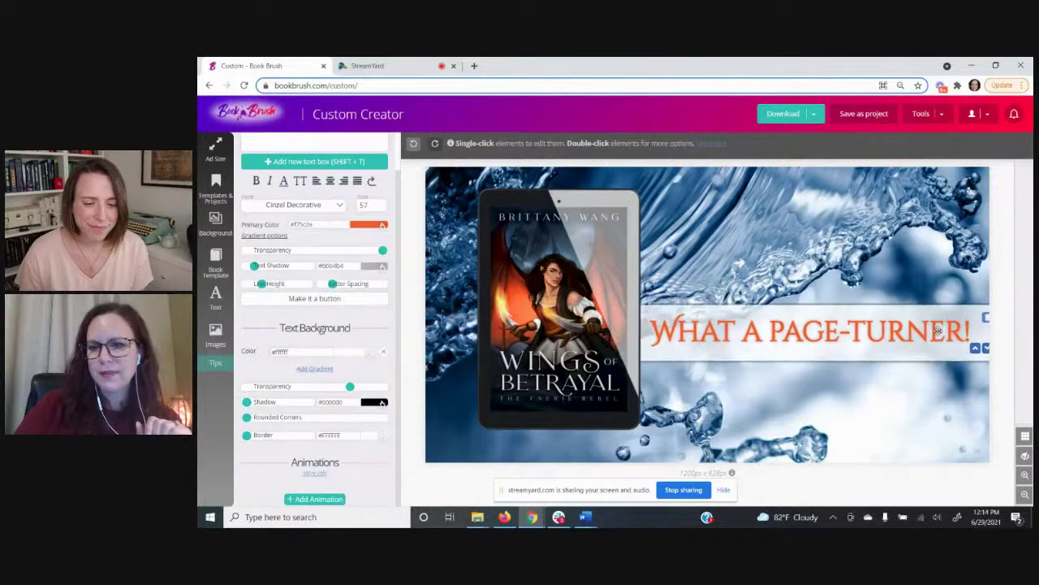
left_click(560, 309)
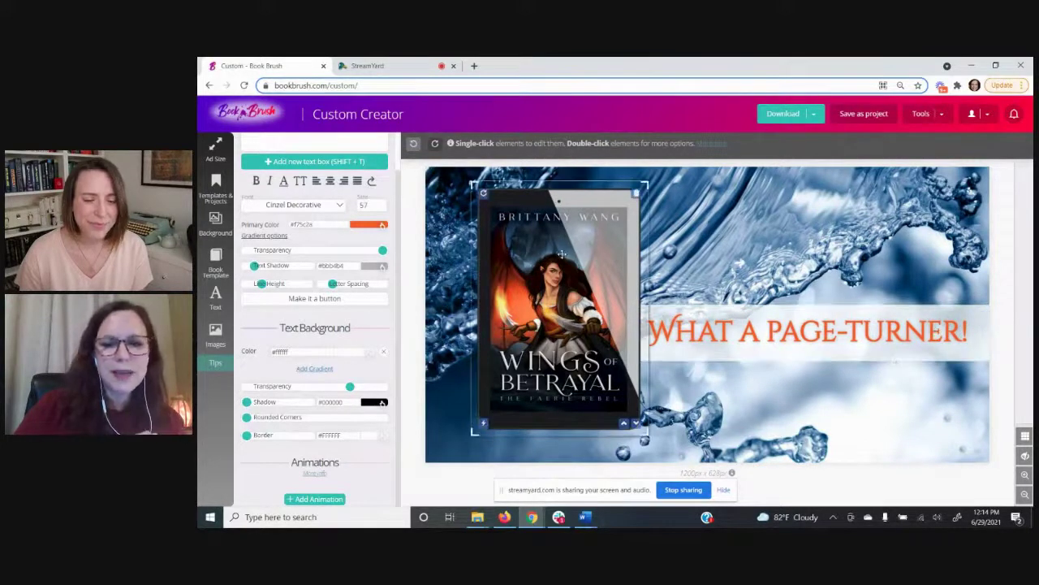
left_click_drag(560, 308, 556, 305)
left_click(731, 422)
left_click_drag(770, 331, 776, 352)
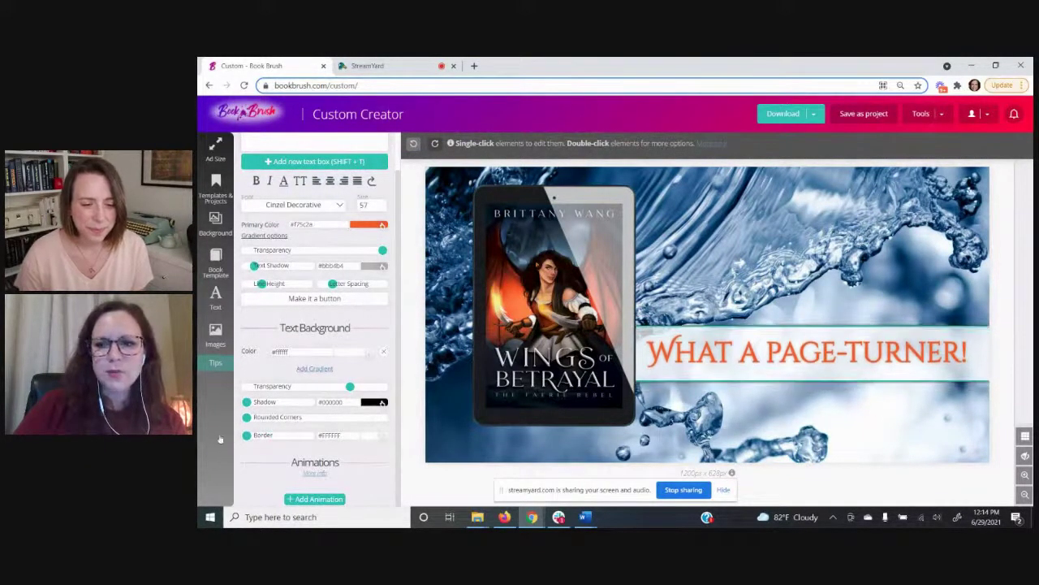
left_click_drag(247, 402, 309, 398)
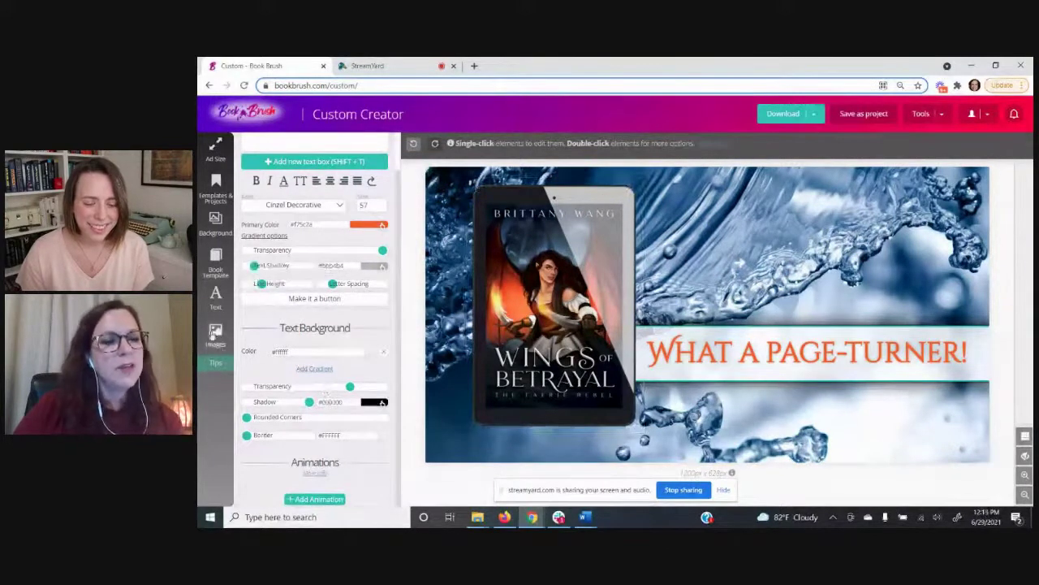
- Browse the image library and filter Community Stamps to Amazon stamps
left_click(216, 335)
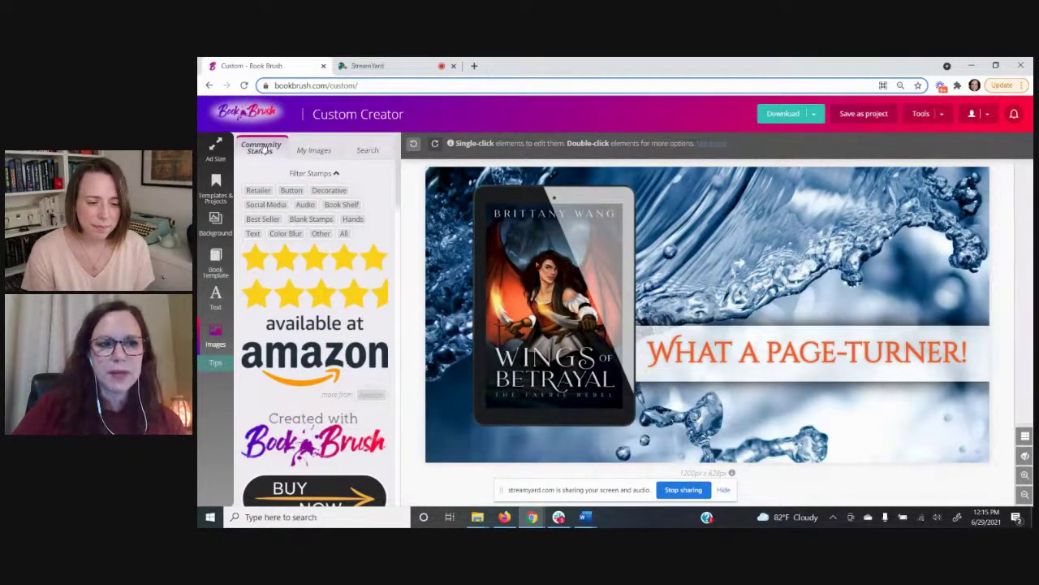
left_click(310, 151)
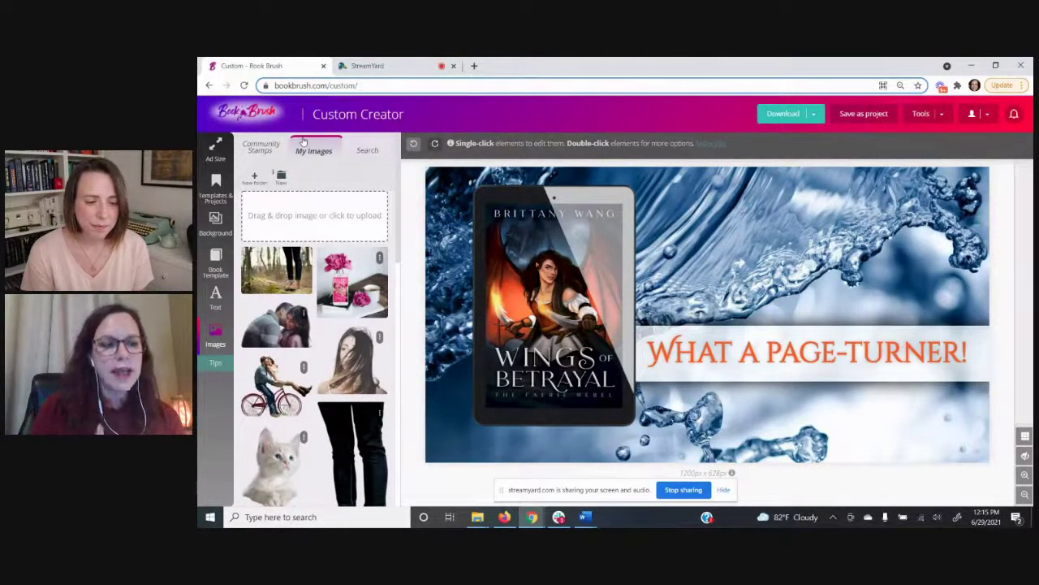
left_click(369, 150)
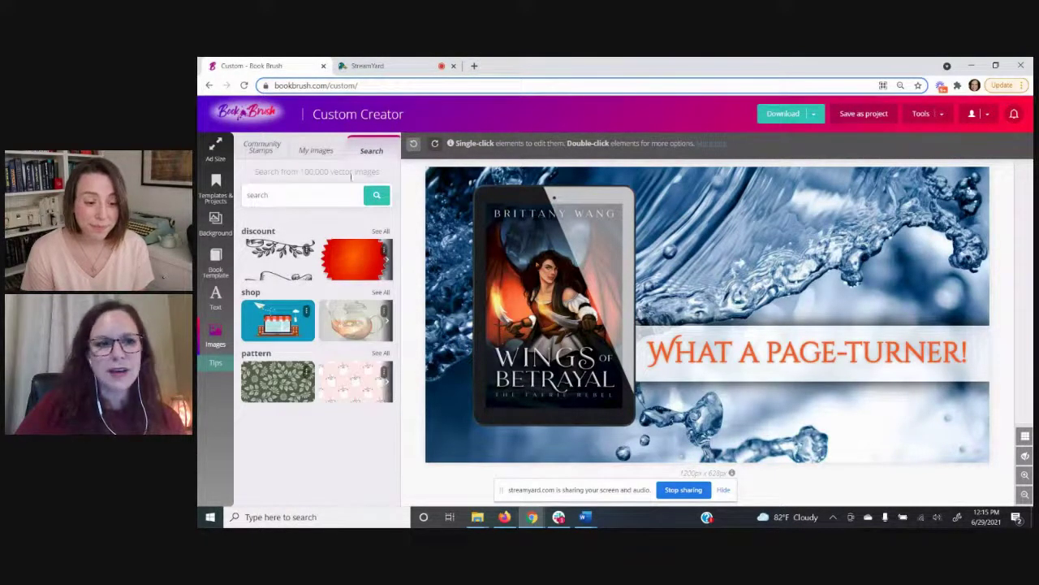
left_click(260, 147)
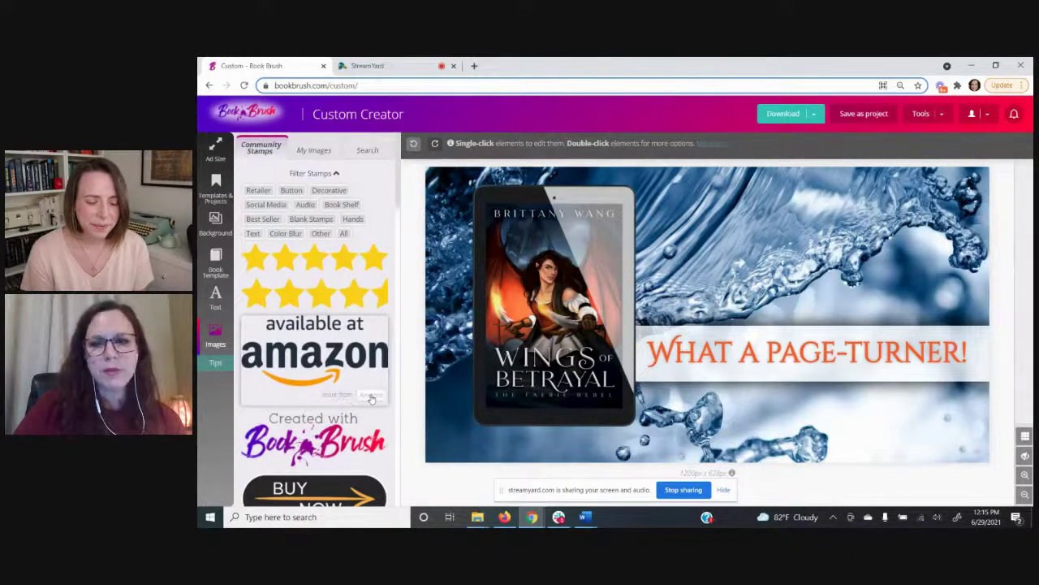
left_click(369, 396)
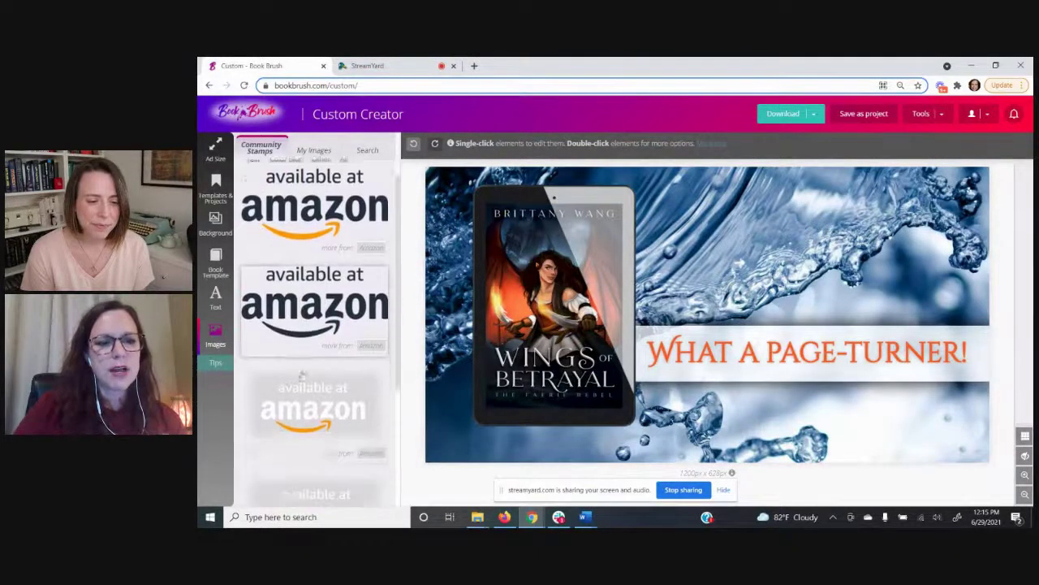
- Add an 'available at amazon' stamp and place it lower right below the heading banner
left_click(326, 307)
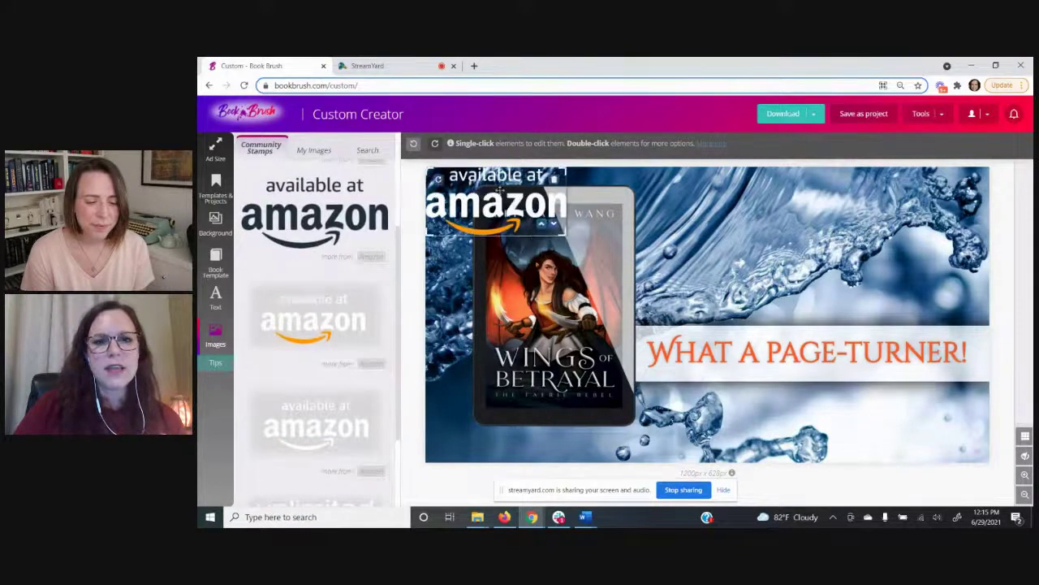
left_click_drag(500, 190, 891, 406)
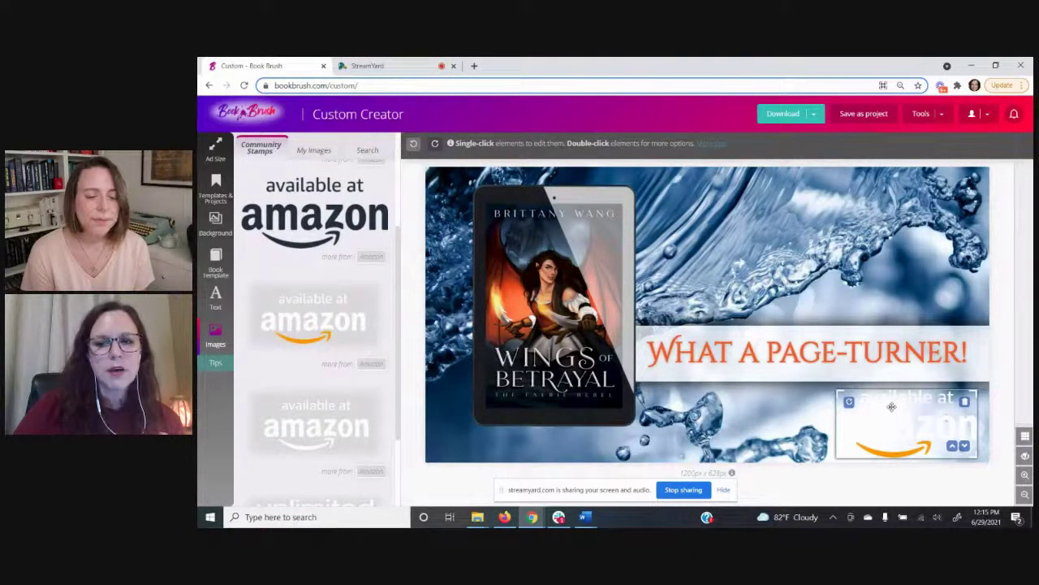
left_click(964, 405)
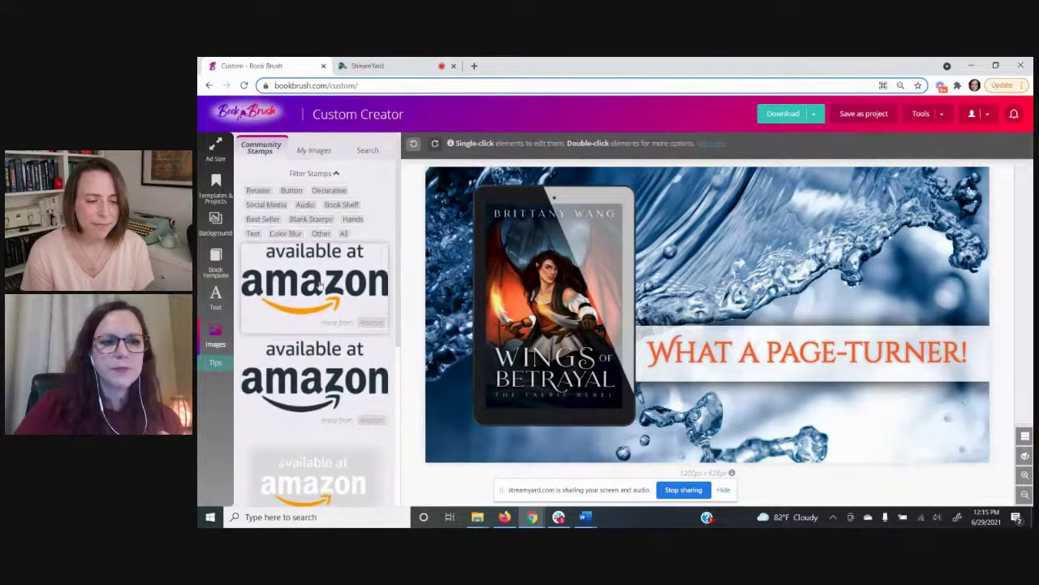
key("ctrl+z")
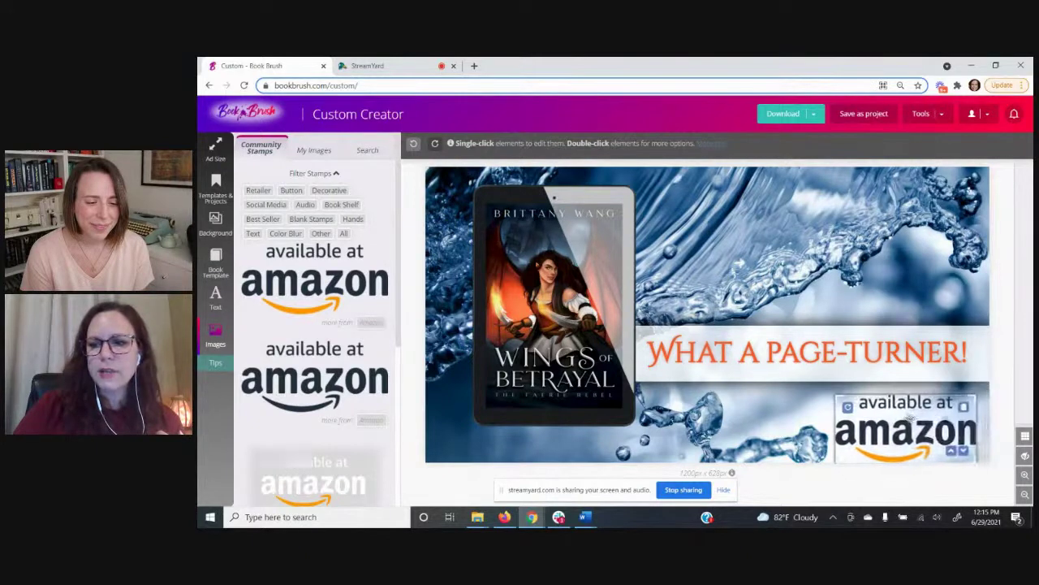
left_click(1033, 174)
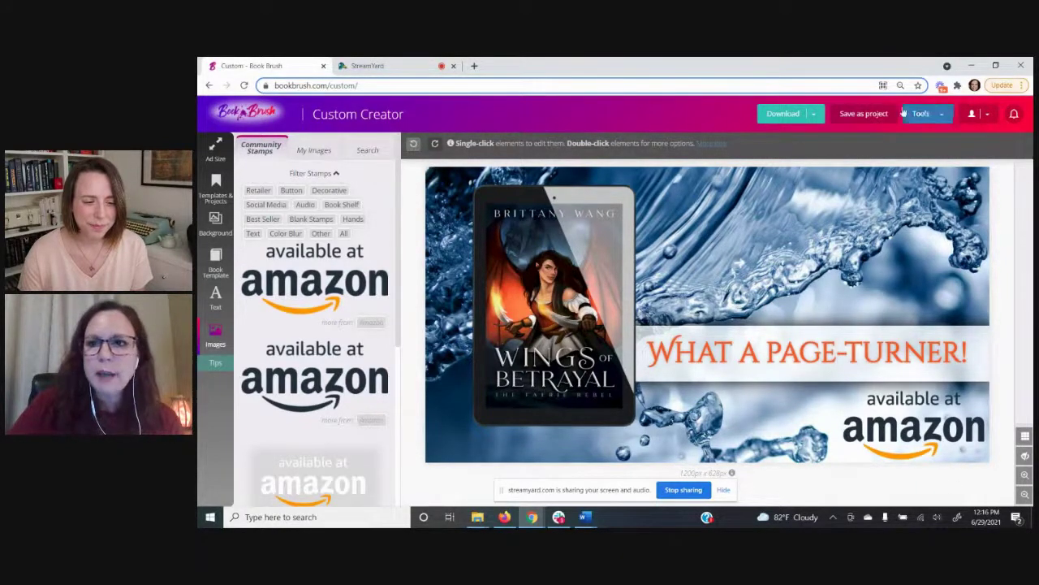
- Save the ad as a project, then check the Download formats without downloading
left_click(863, 115)
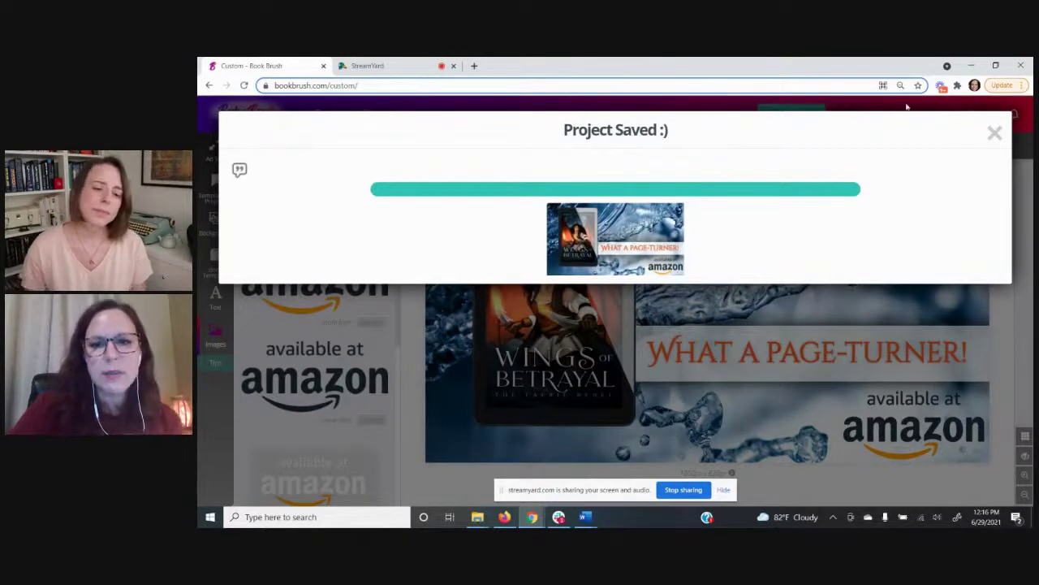
left_click(995, 132)
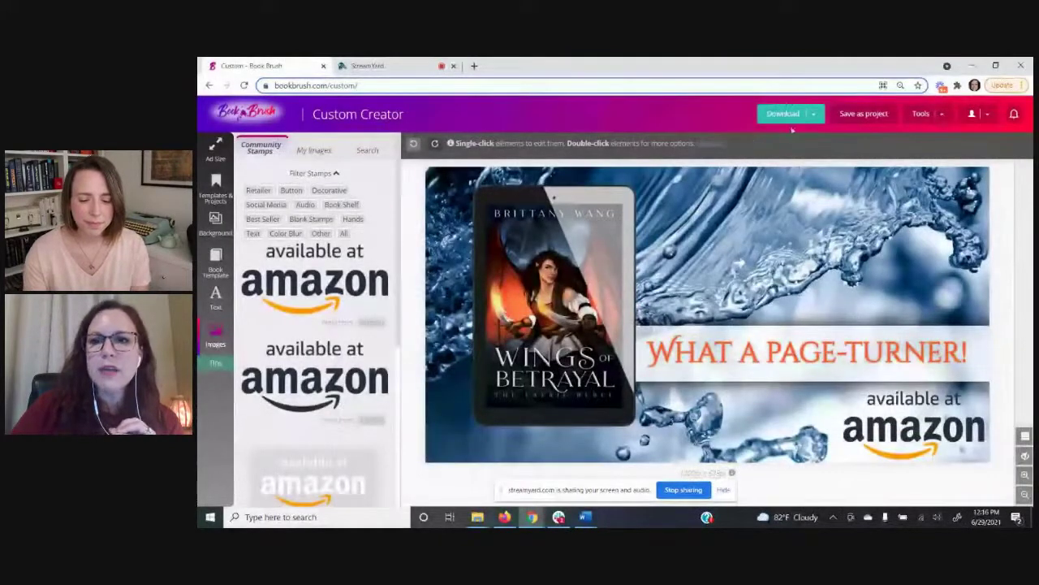
left_click(814, 118)
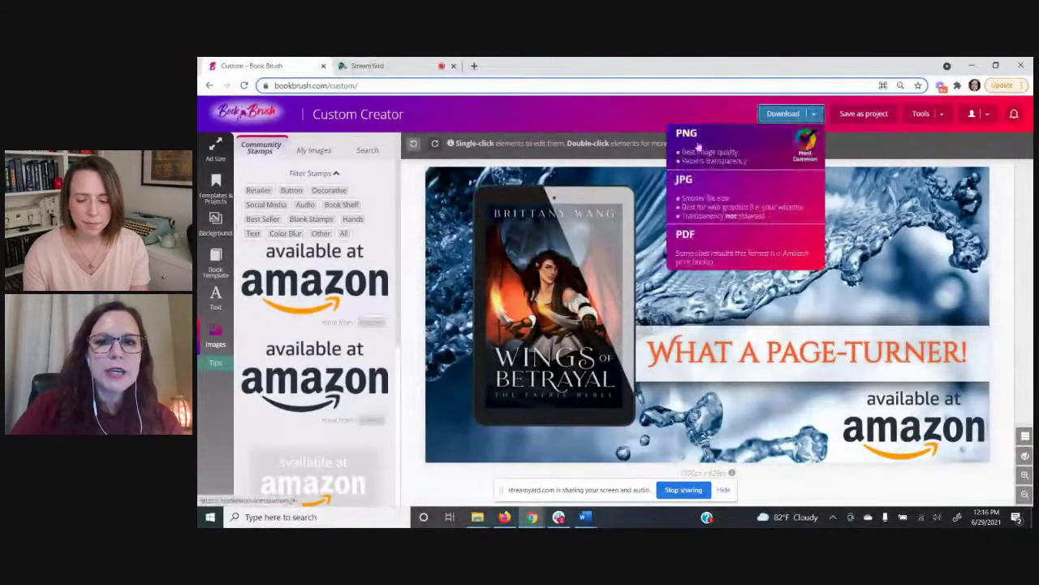
left_click(614, 102)
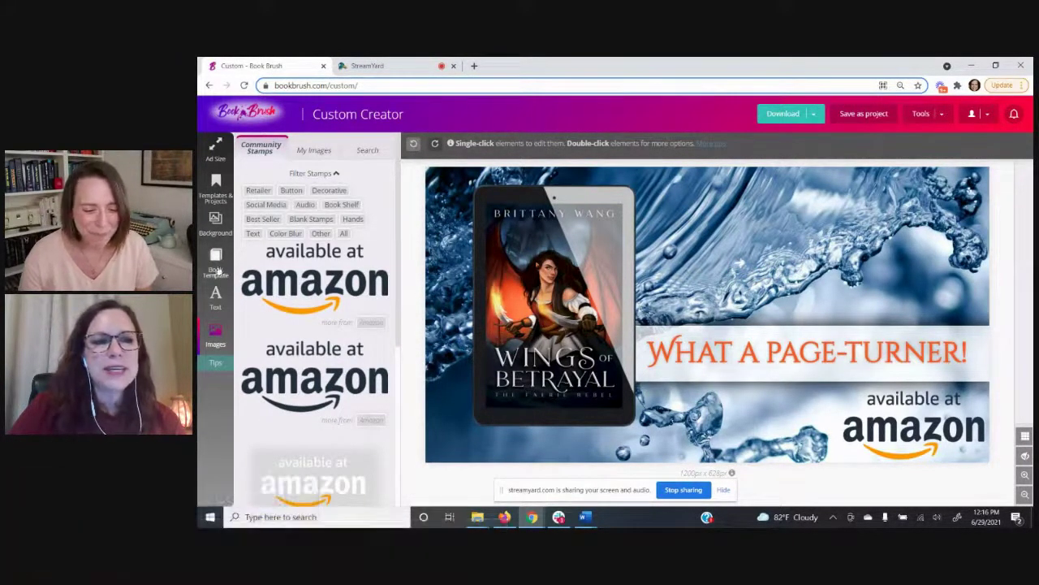
- Search backgrounds for 'org' and apply a wood texture as the ad background
left_click(226, 231)
double_click(292, 202)
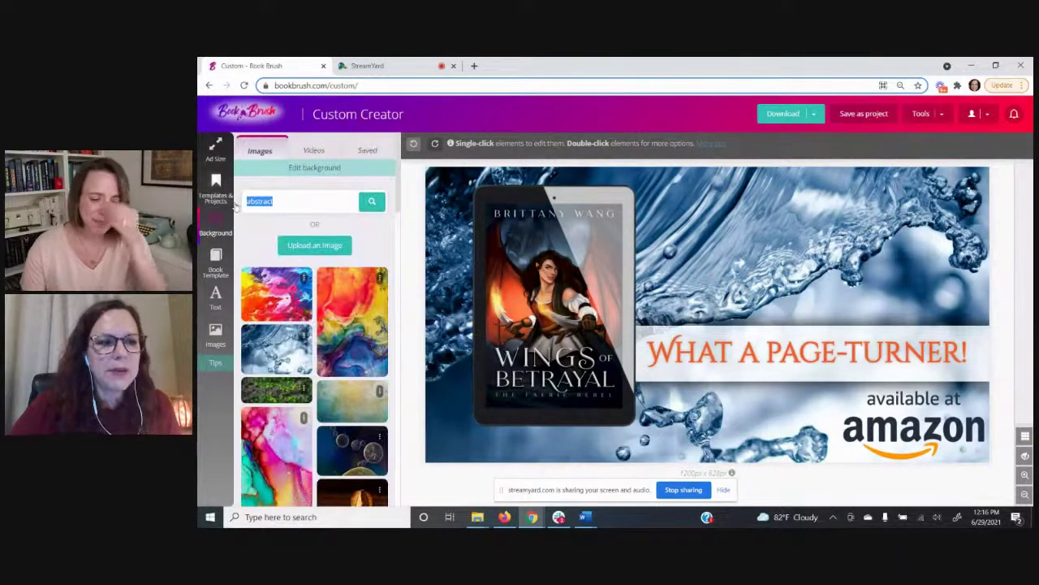
type("org")
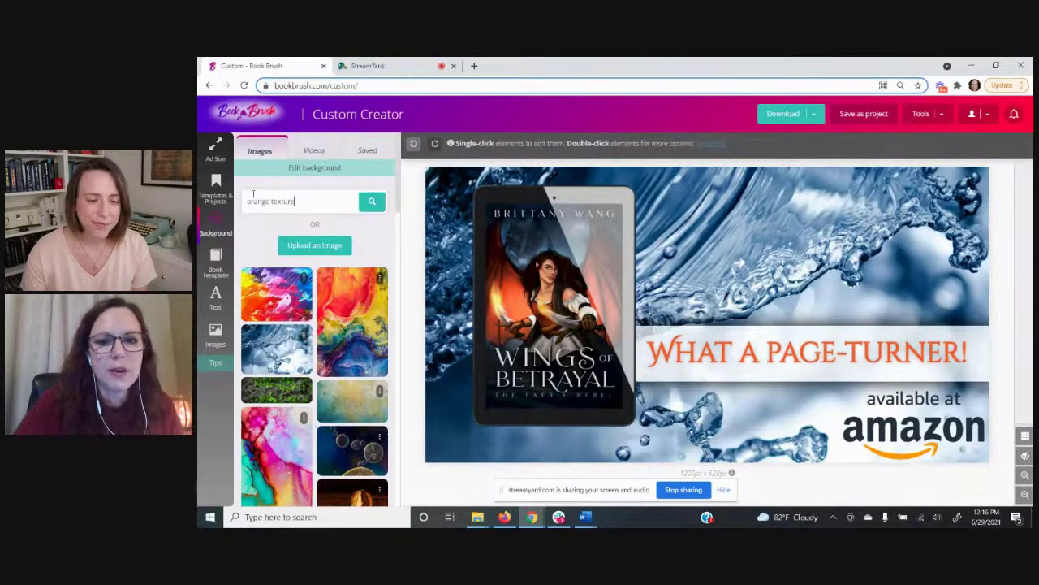
left_click(369, 203)
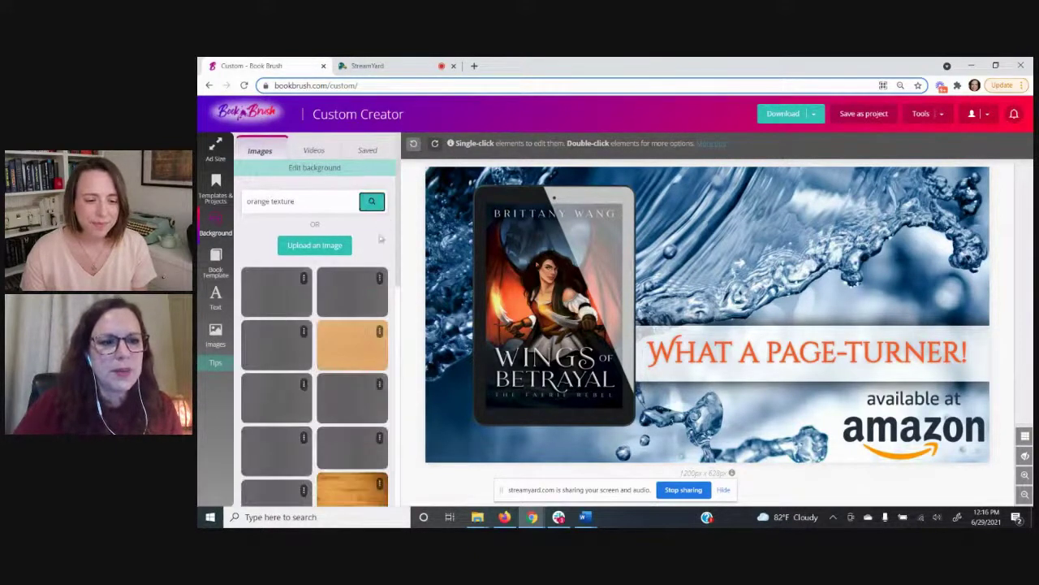
scroll(344, 351, "down", 3)
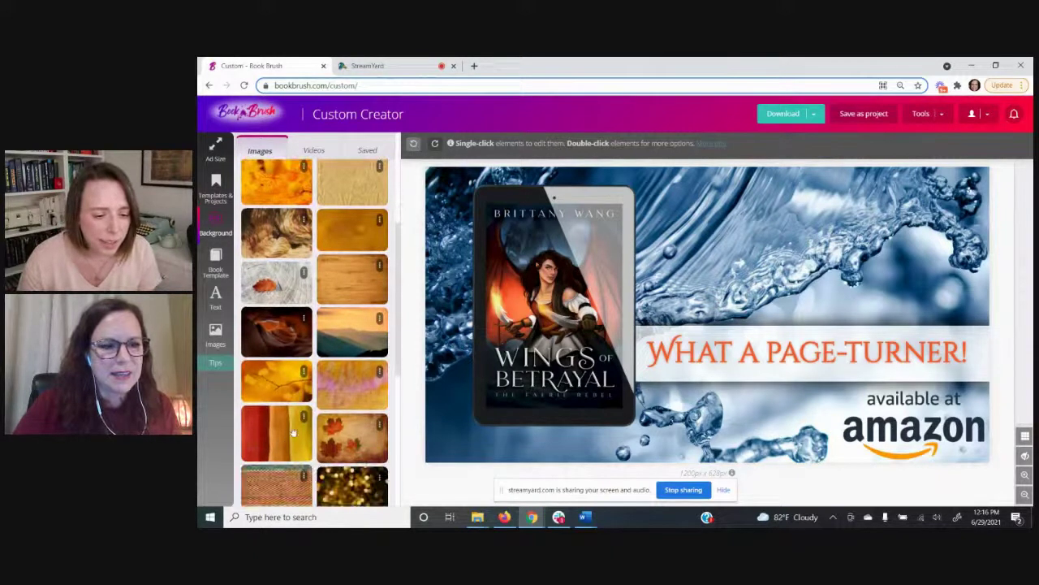
scroll(294, 433, "down", 2)
left_click(273, 376)
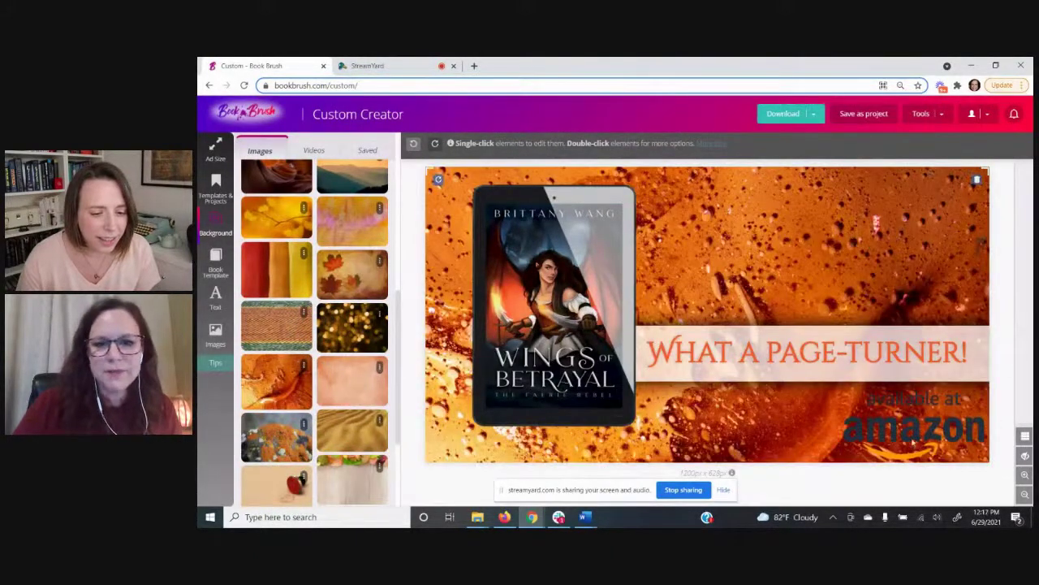
left_click_drag(841, 355, 848, 242)
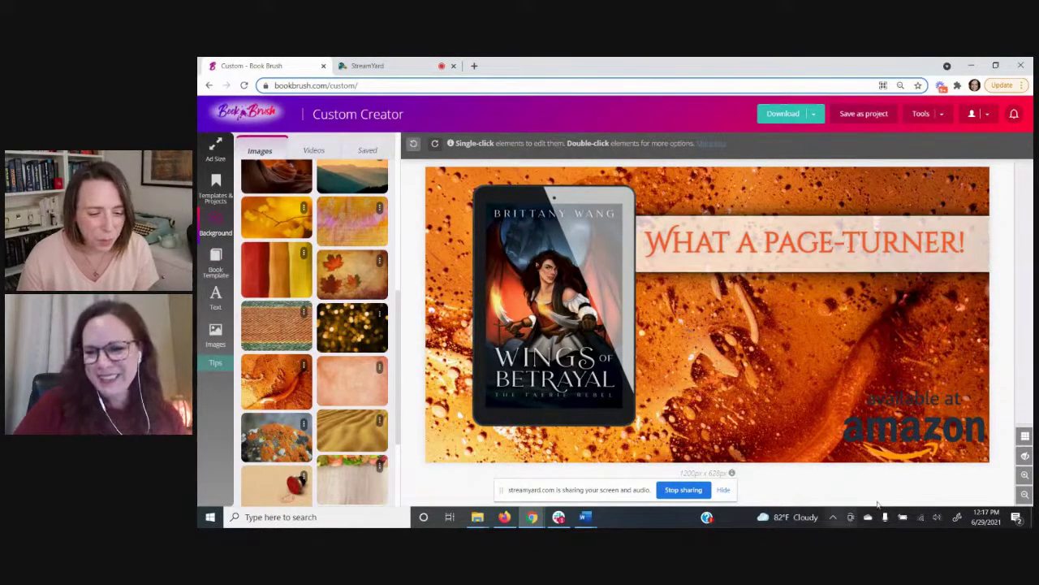
scroll(325, 372, "up", 3)
scroll(325, 371, "up", 5)
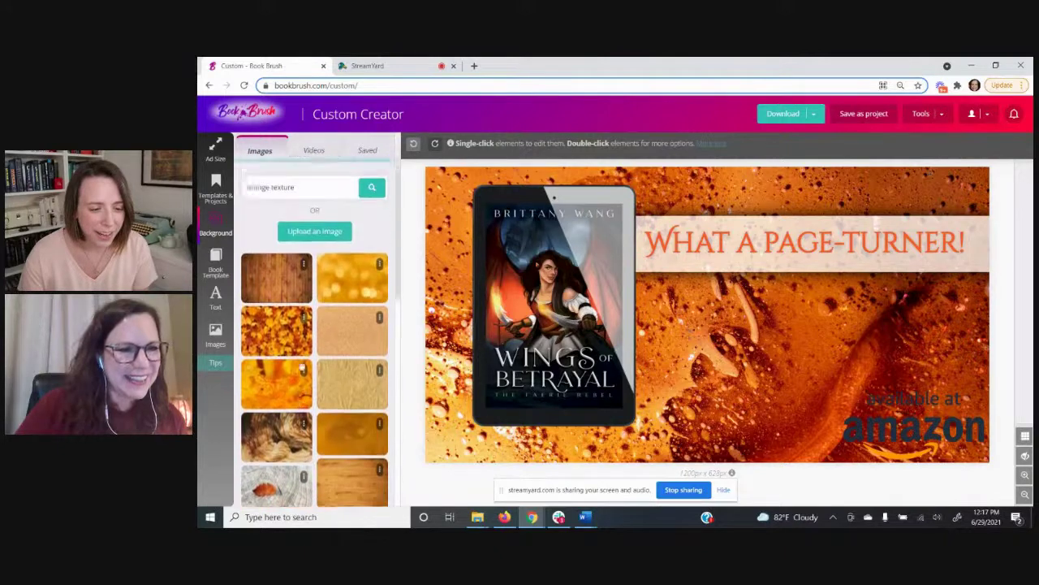
left_click(325, 372)
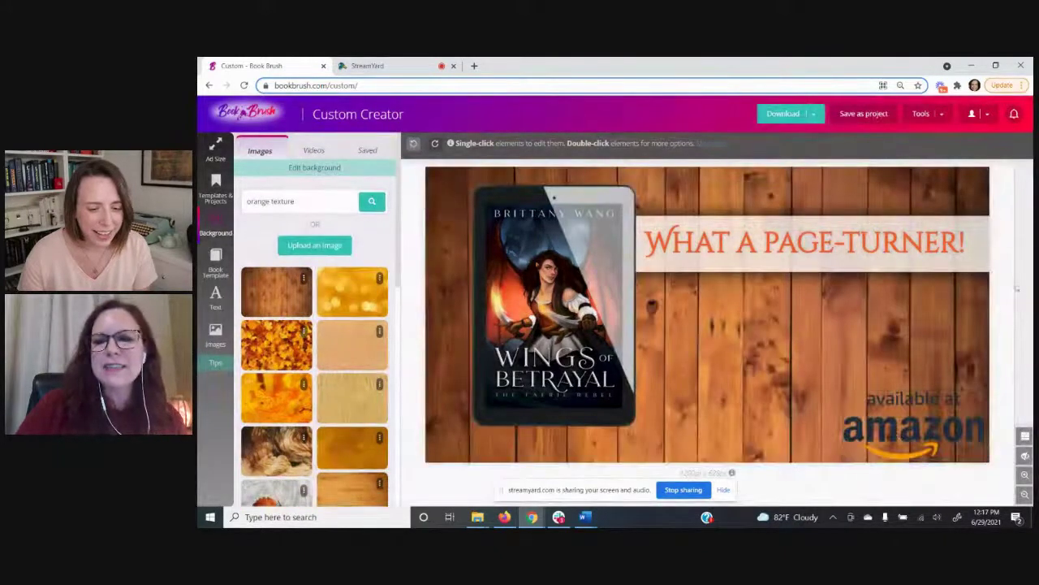
- Lower the WHAT A PAGE-TURNER! banner slightly and delete the amazon logo
left_click_drag(814, 260, 814, 325)
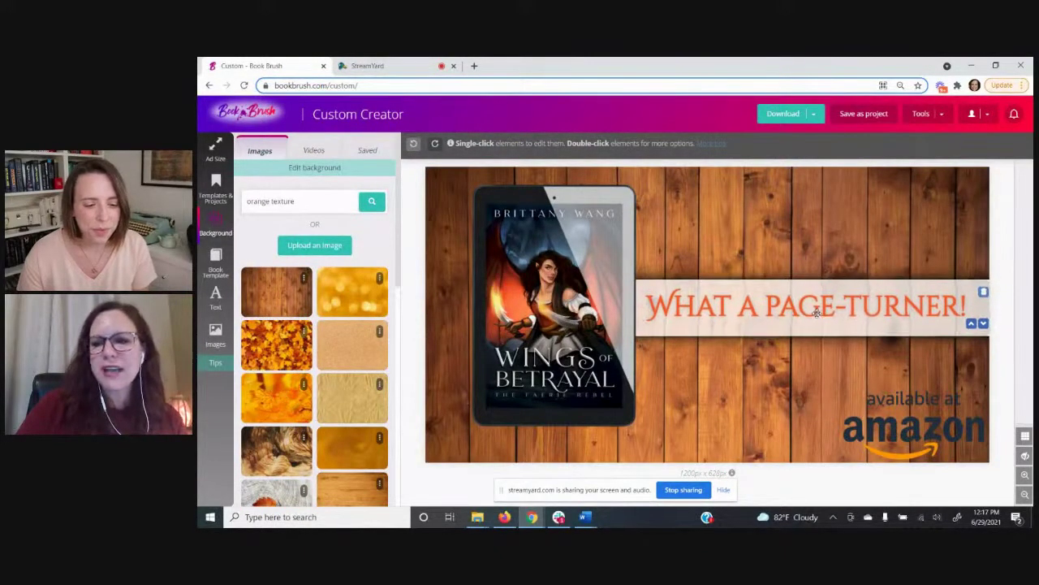
left_click_drag(895, 428, 747, 423)
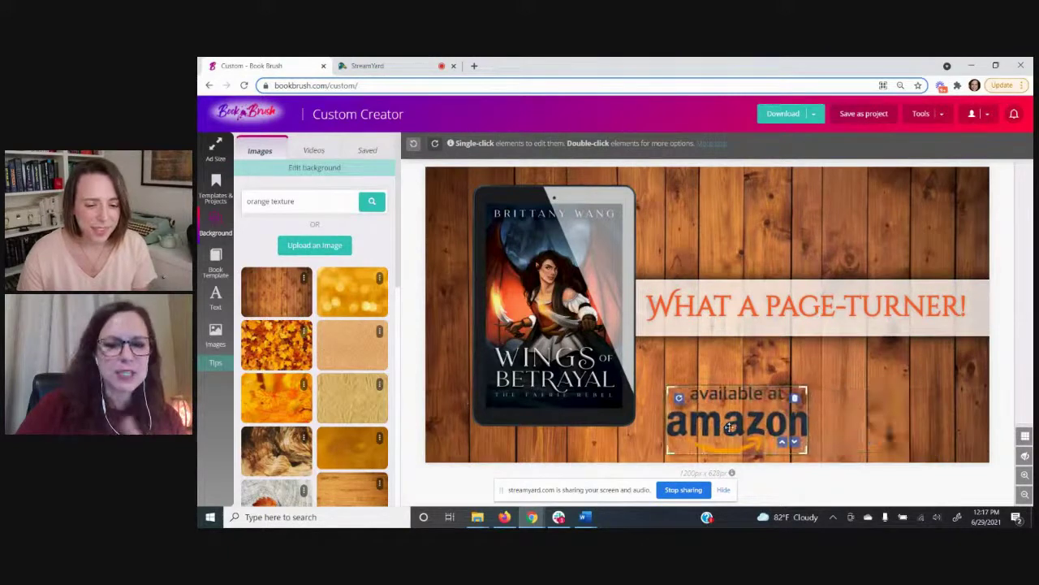
left_click(797, 398)
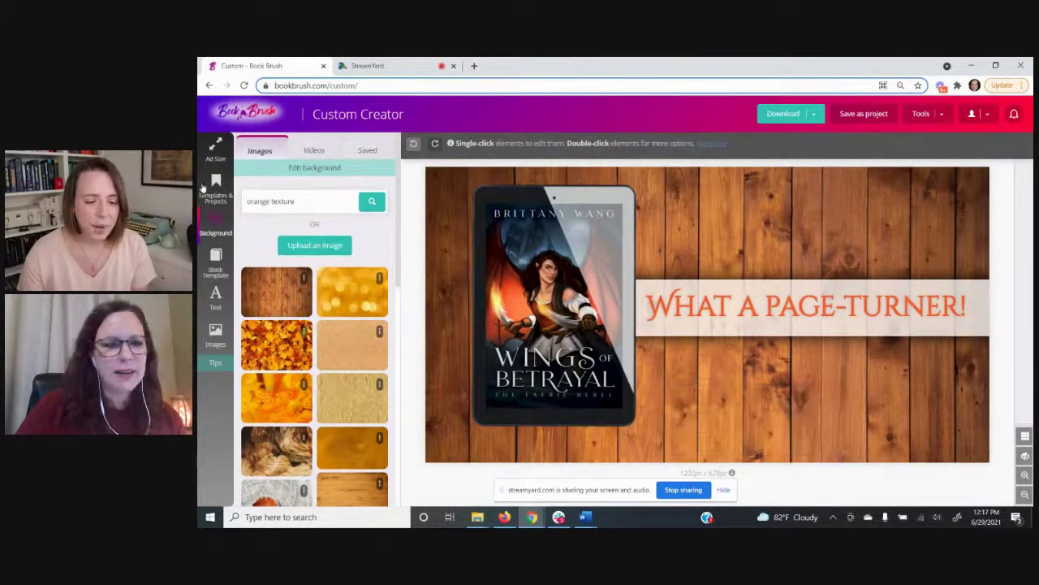
- Place the white 'available at amazon' stamp at lower right and save the ad as a project
left_click(219, 336)
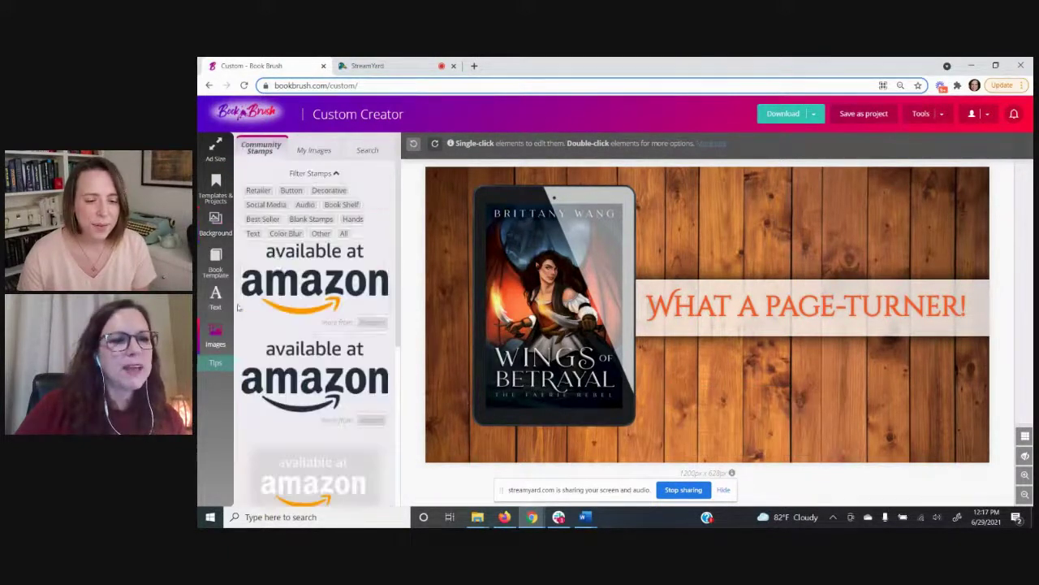
left_click(326, 477)
left_click_drag(472, 199, 868, 412)
left_click(864, 113)
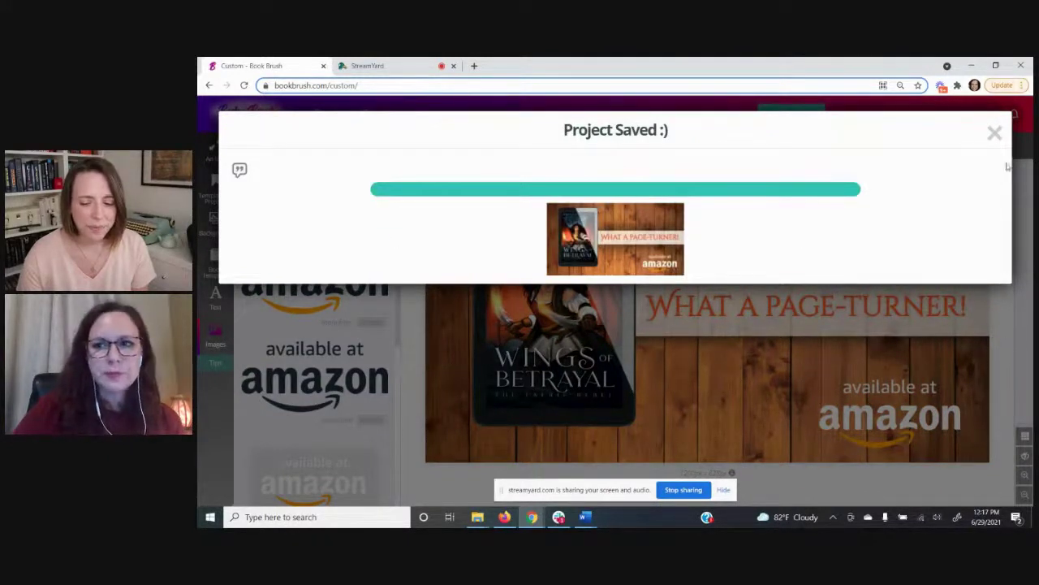
left_click(995, 133)
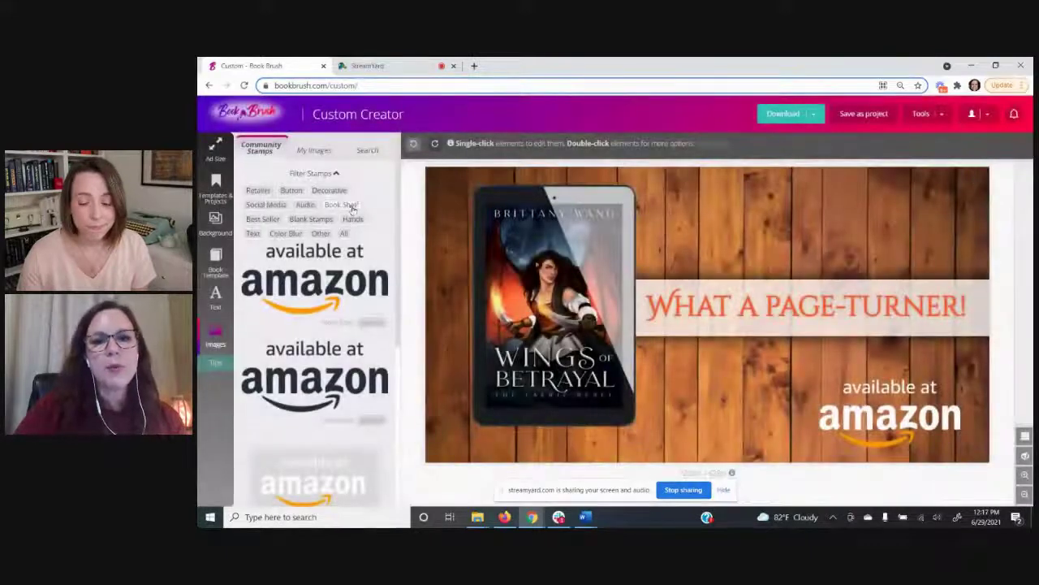
- Change the ad size to the Instagram Photo 1080x1080 template, briefly showing outside elements
left_click(213, 148)
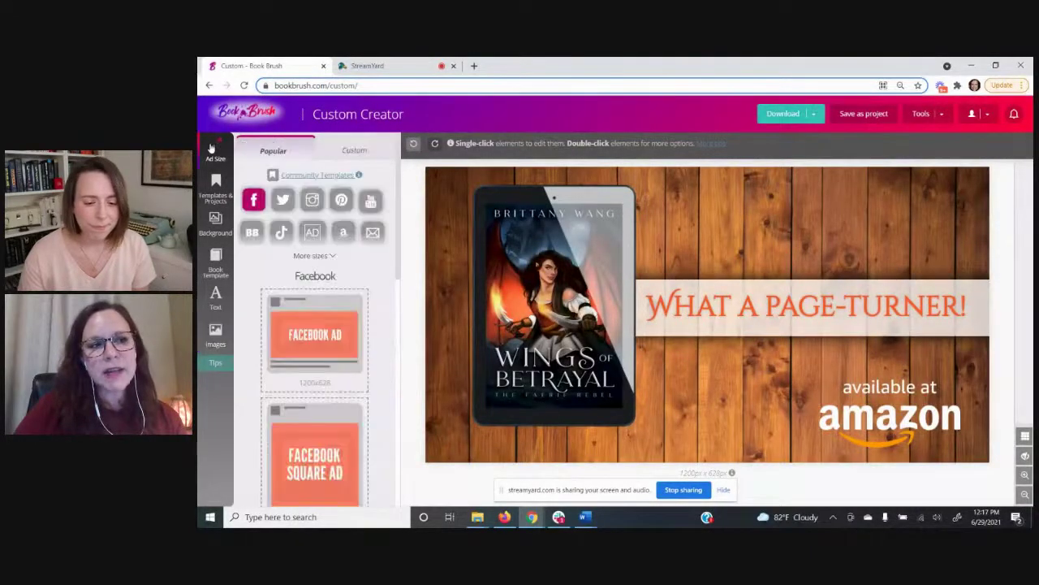
left_click(312, 200)
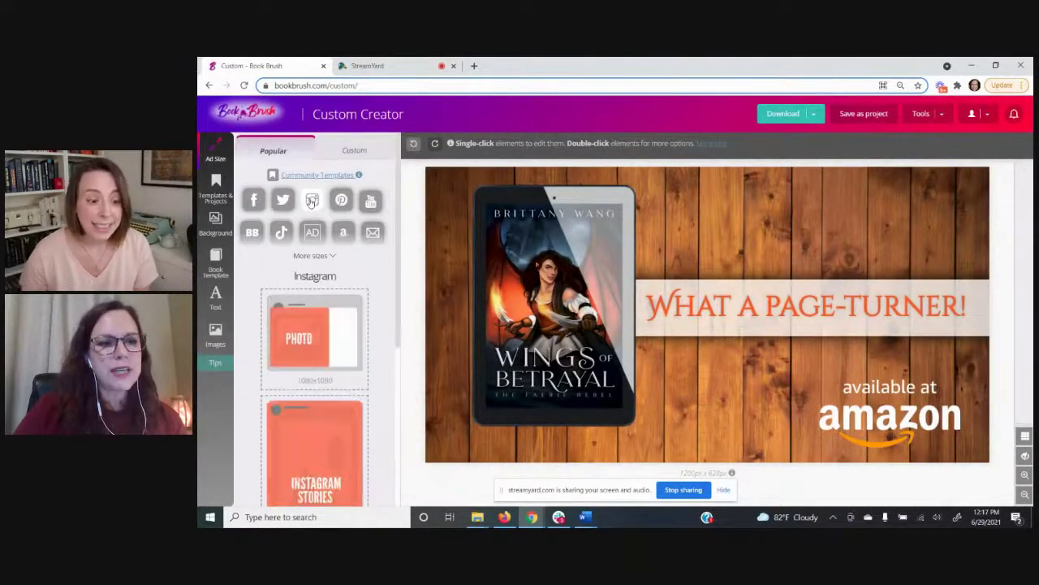
left_click(292, 332)
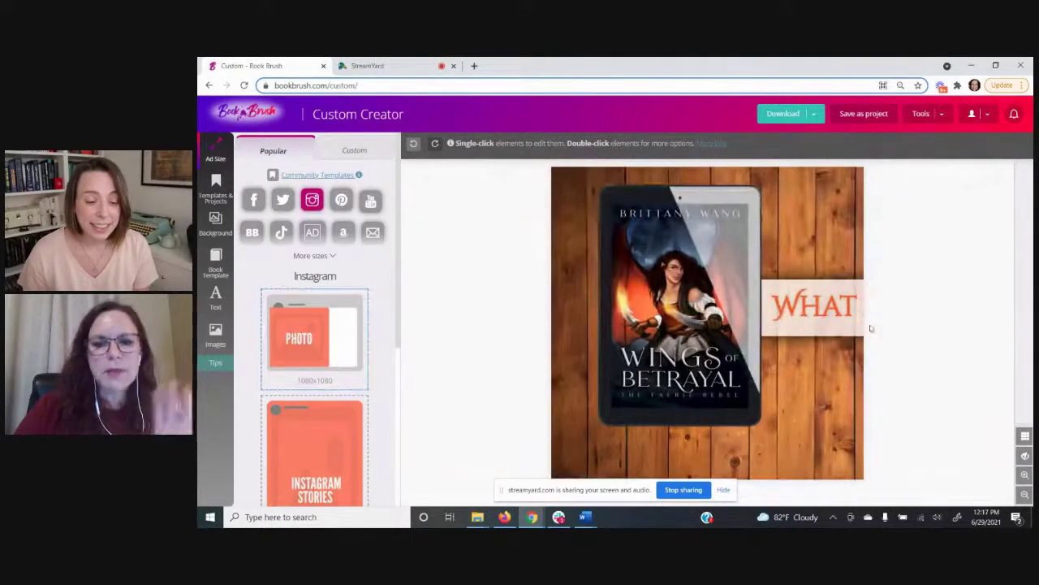
left_click(1024, 457)
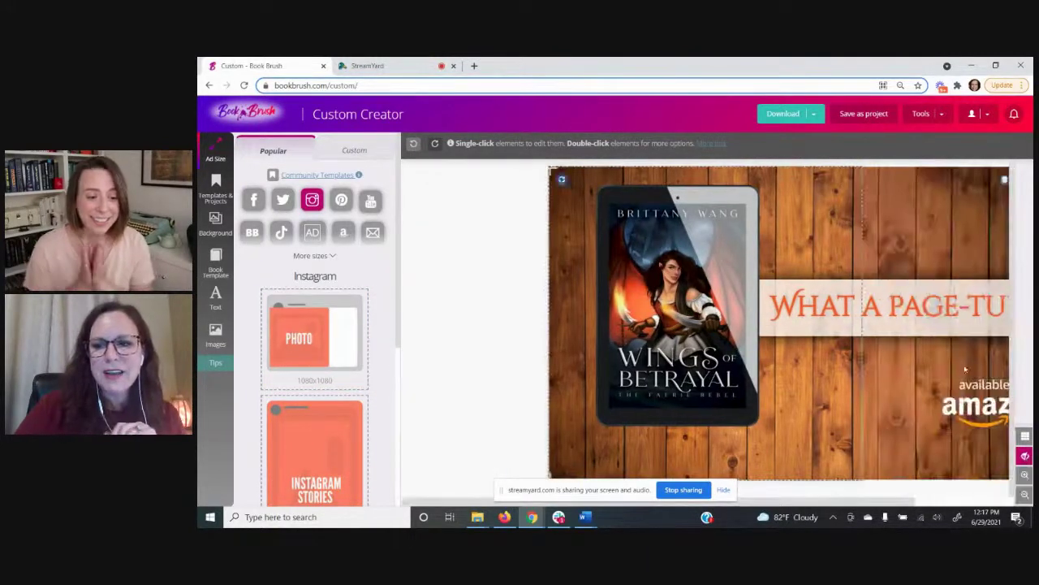
left_click(1026, 458)
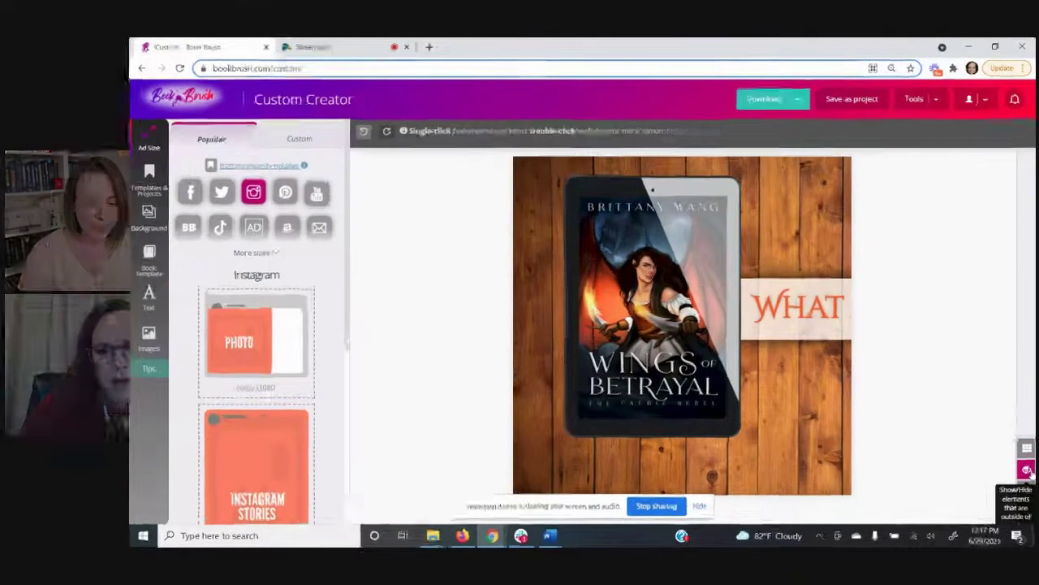
- Move the tablet left, the banner to the bottom at font size 45, and the amazon stamp beside the tablet
left_click(1025, 456)
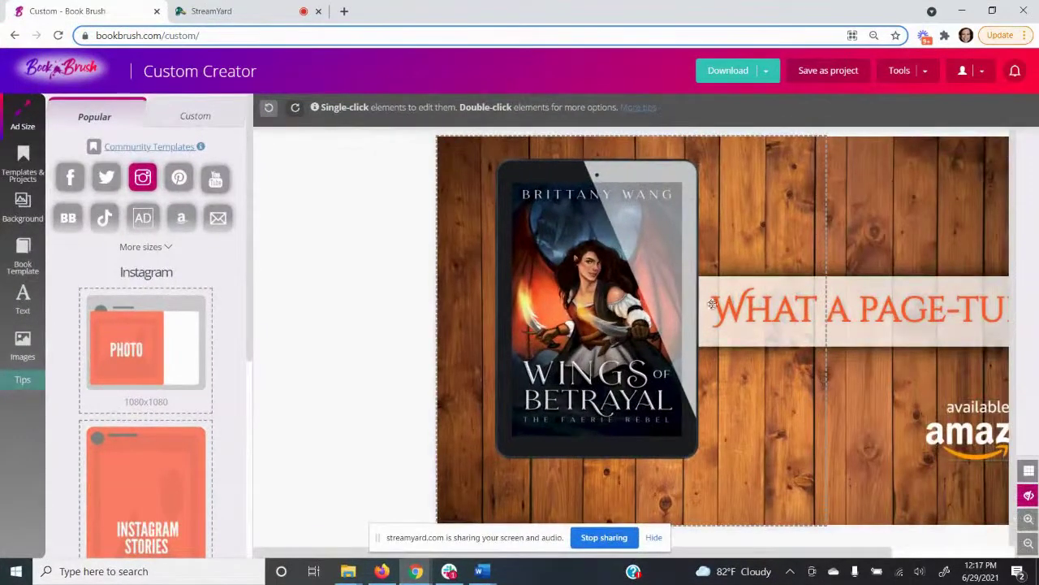
left_click_drag(597, 308, 568, 314)
left_click_drag(816, 322, 526, 482)
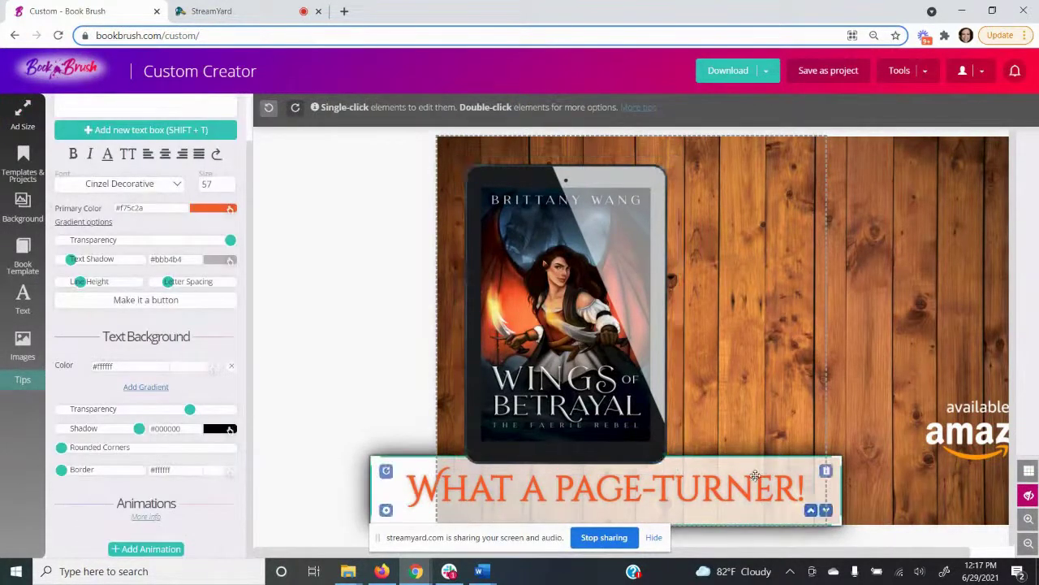
left_click(228, 188)
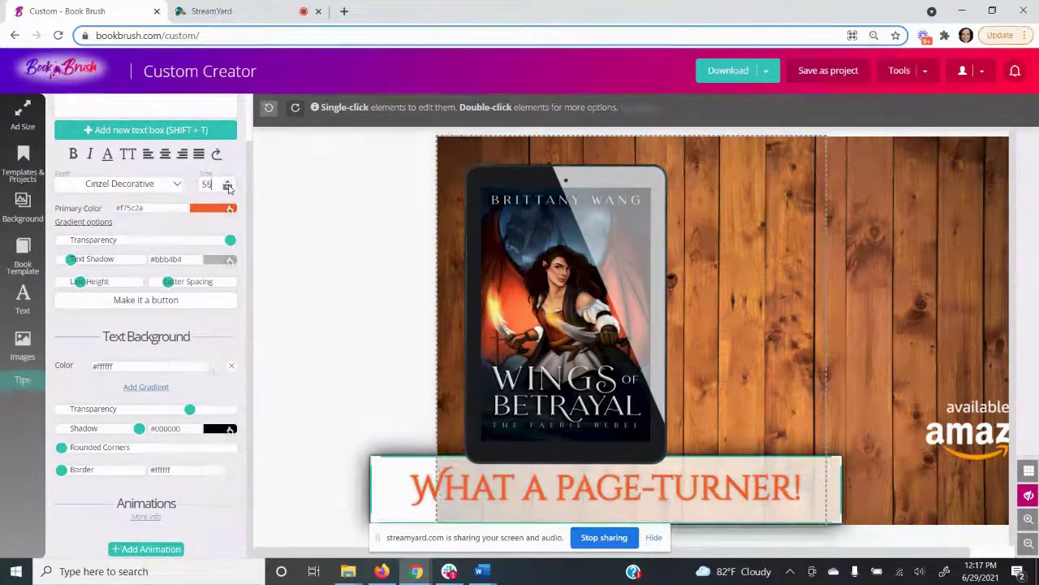
left_click_drag(765, 488, 767, 498)
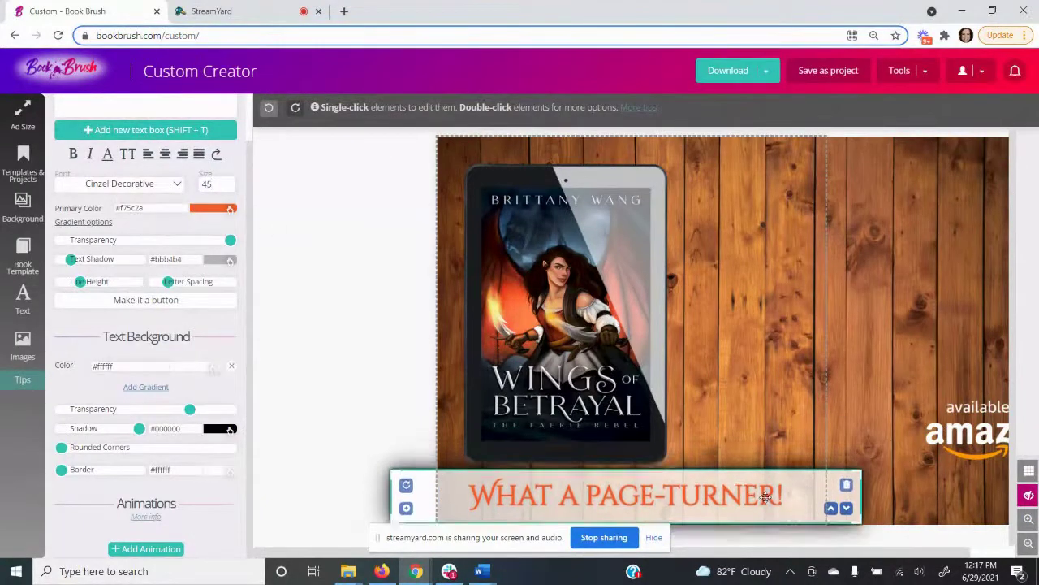
left_click_drag(989, 416, 777, 403)
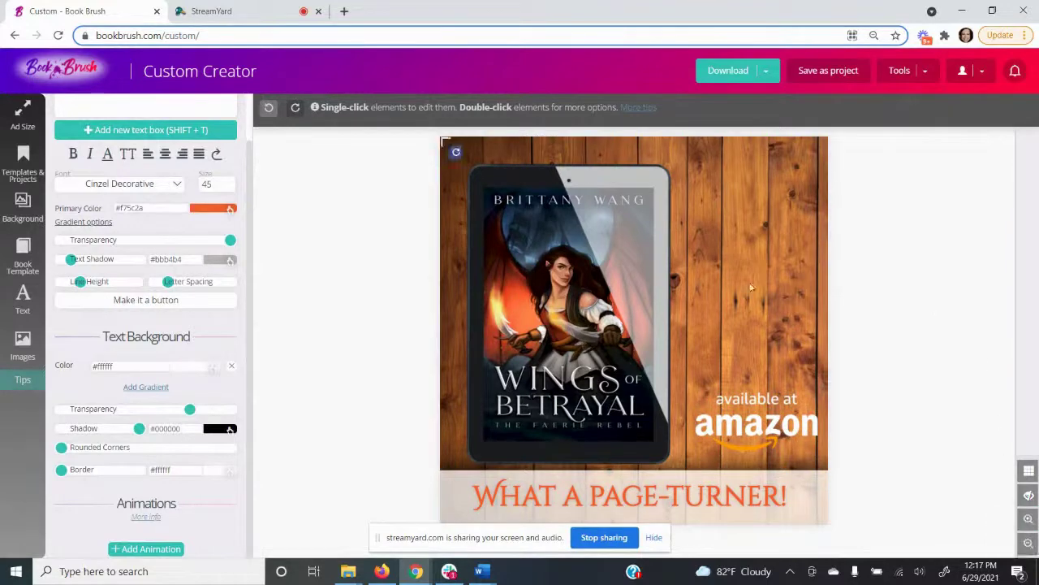
left_click(455, 253)
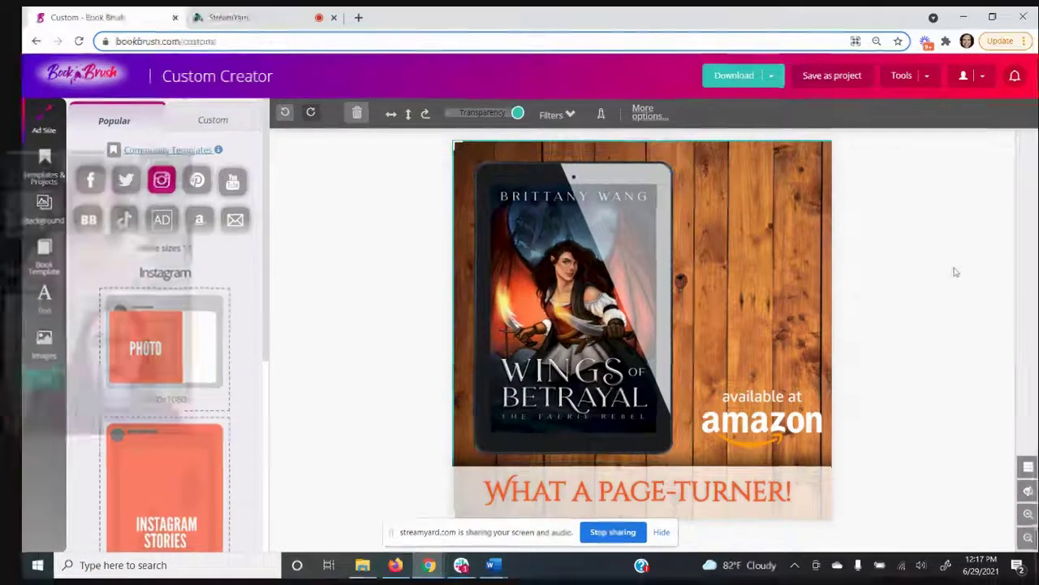
left_click(956, 272)
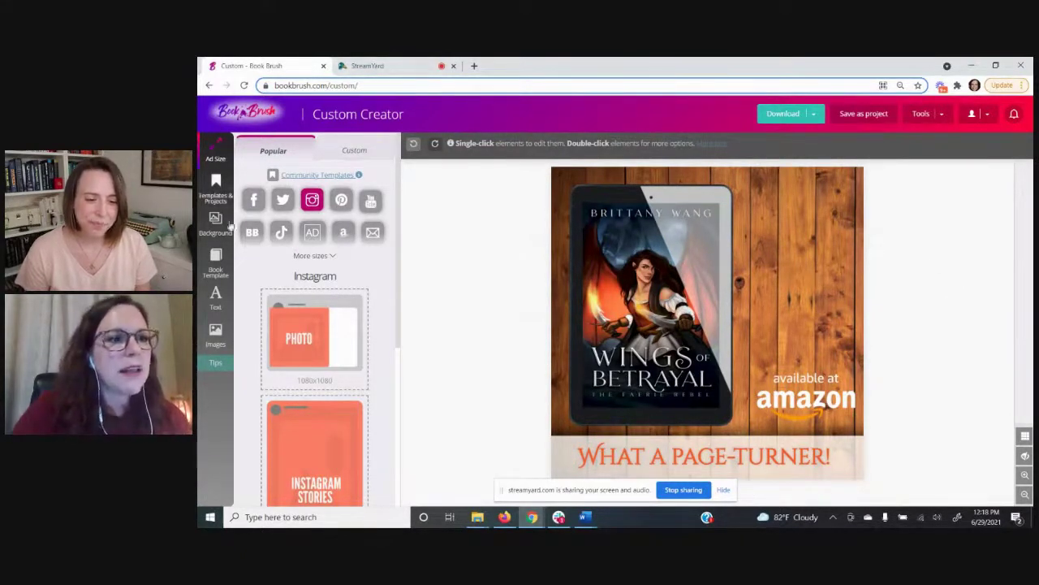
- Show My Projects from the Templates & Projects sidebar icon
left_click(215, 186)
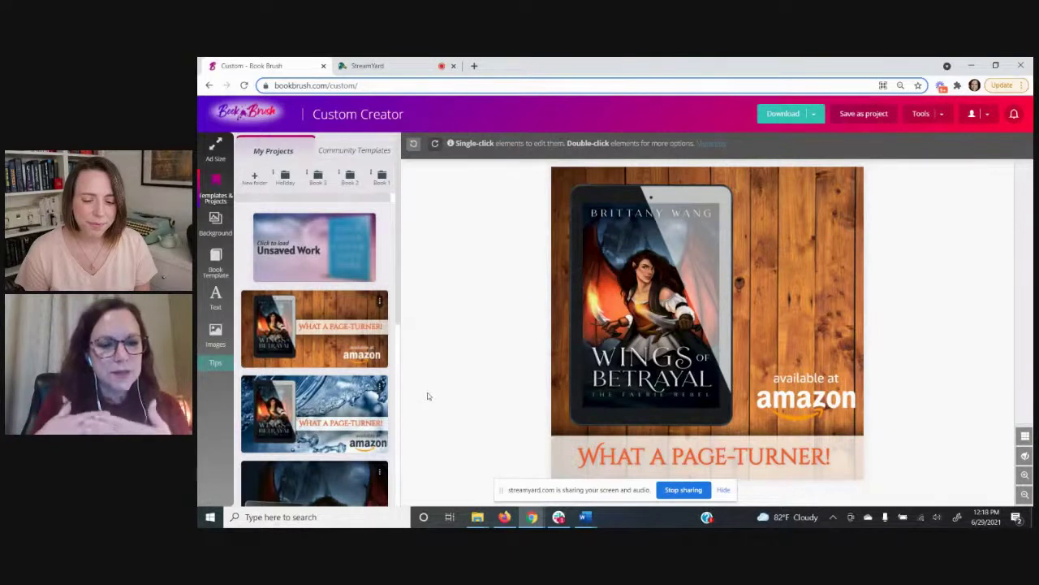
- Open Community Templates and try the Fantasy and Sci-Fi genre filters, then clear them
left_click(354, 154)
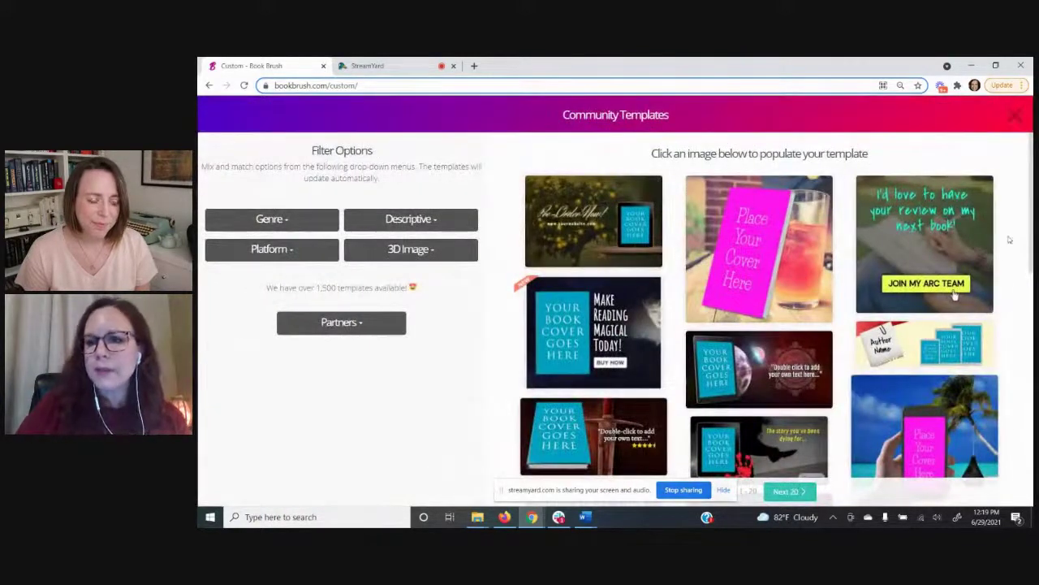
scroll(955, 296, "down", 1)
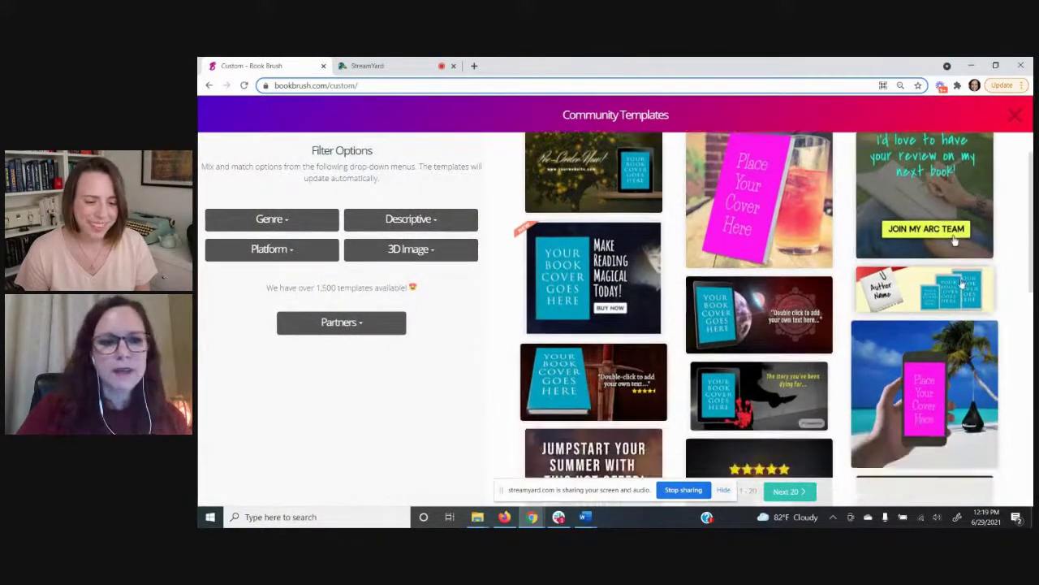
scroll(955, 243, "down", 4)
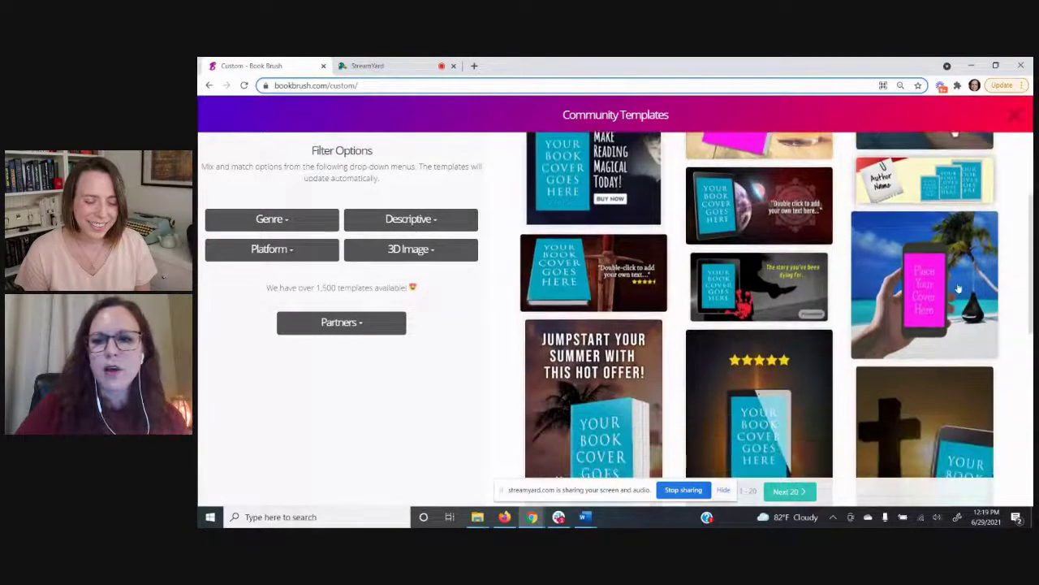
scroll(959, 288, "down", 3)
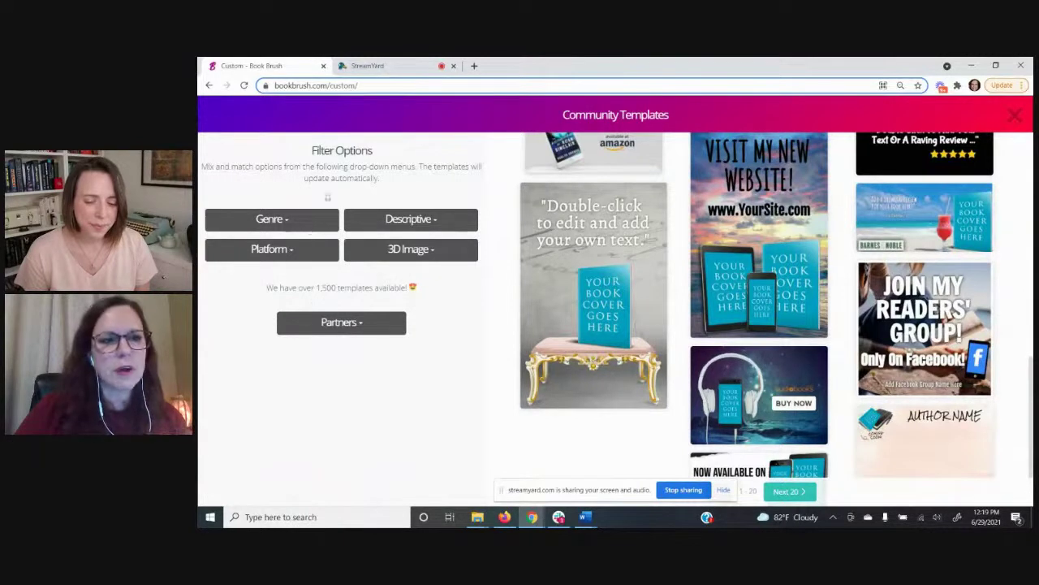
left_click(283, 221)
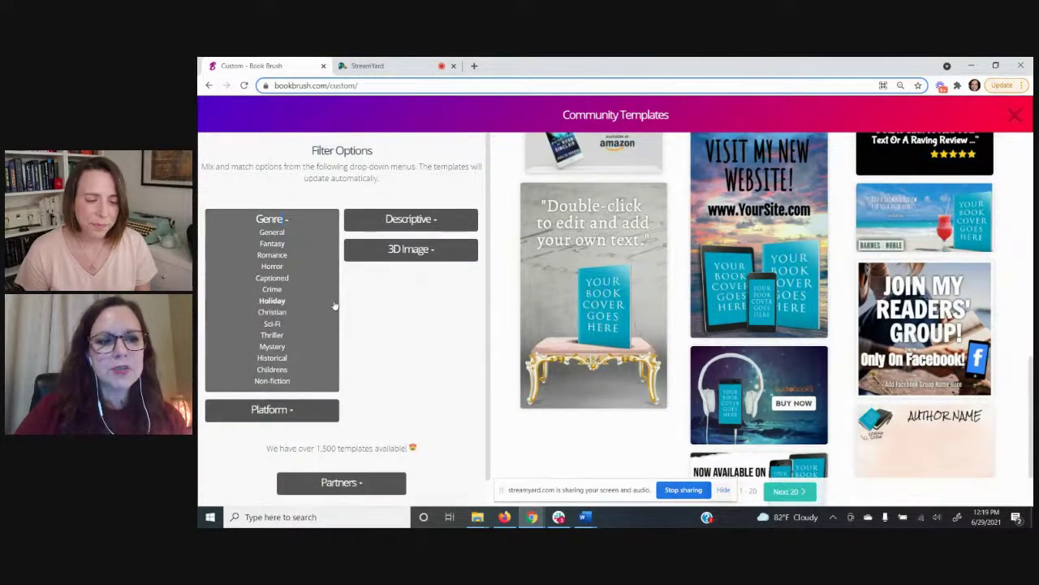
left_click(276, 243)
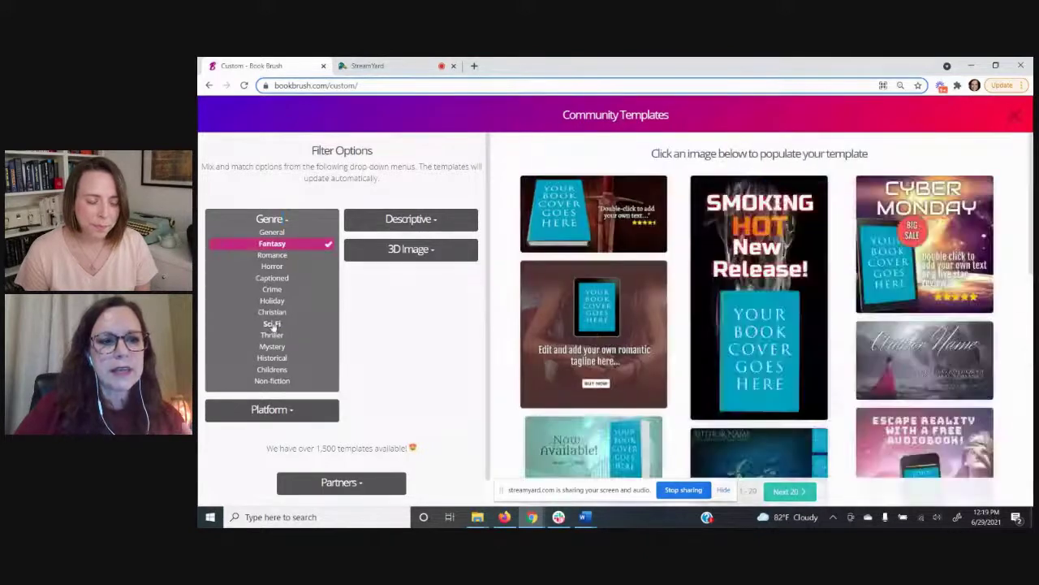
left_click(280, 323)
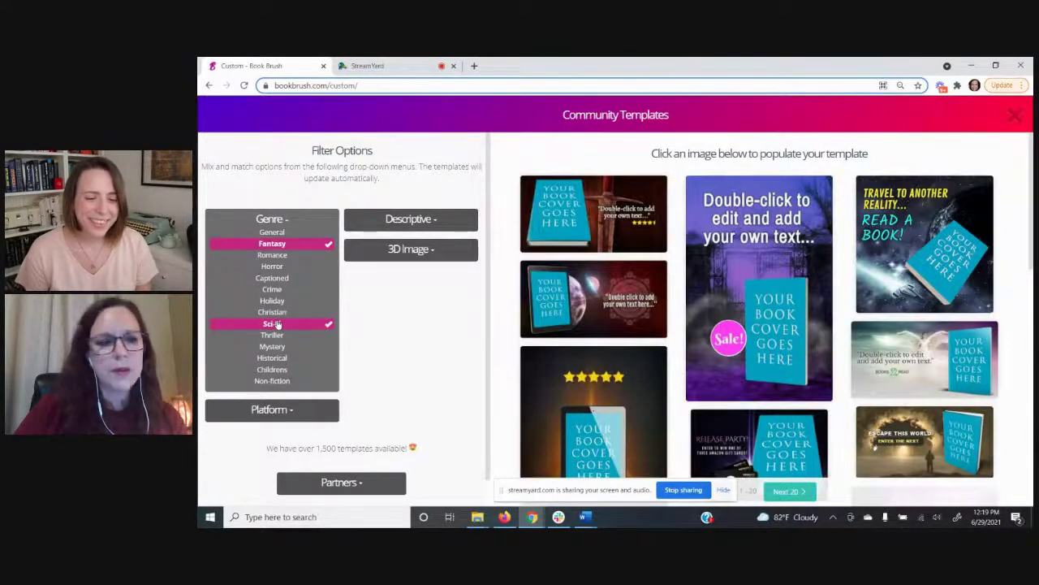
left_click(278, 324)
left_click(276, 244)
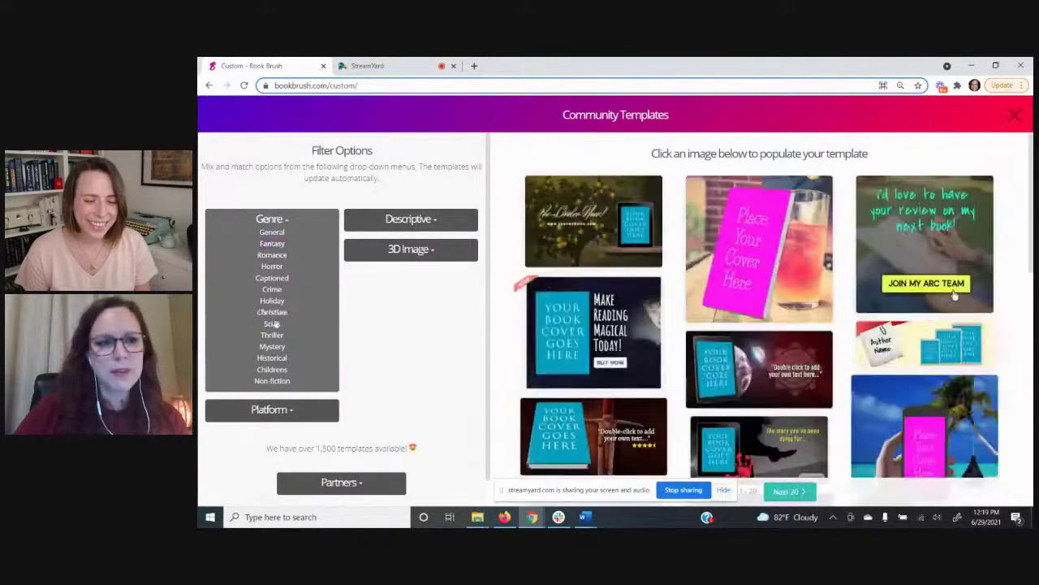
scroll(274, 276, "down", 1)
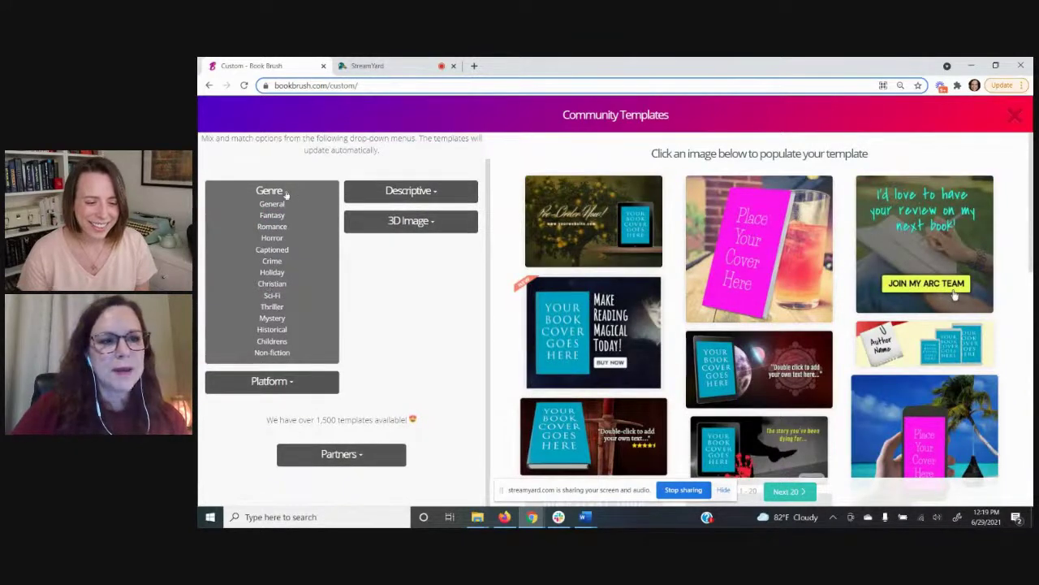
- Filter by Street Team, Author Pages and Bookmark platforms and load the dark castle bookmark template
left_click(293, 248)
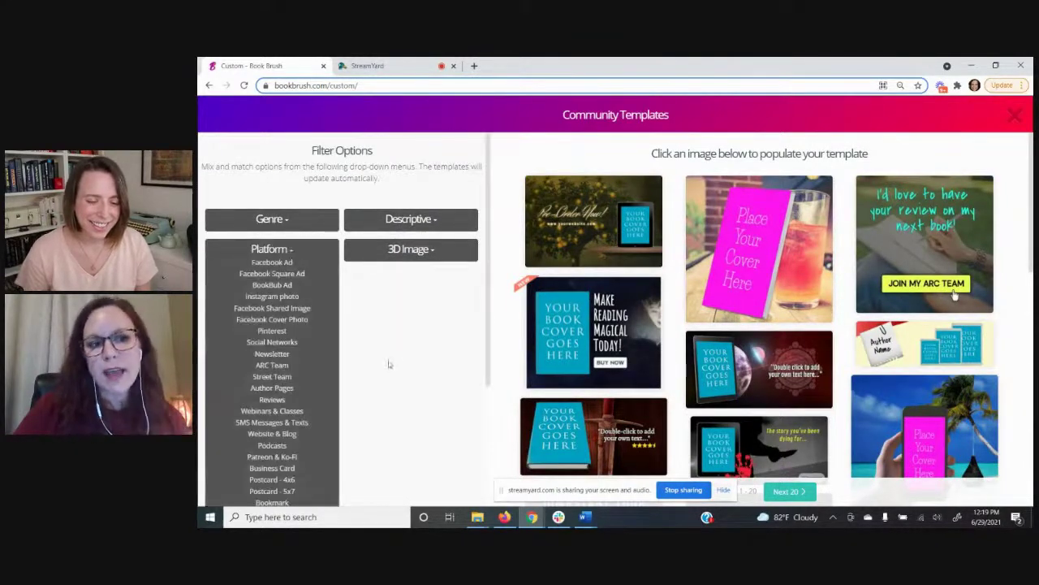
scroll(387, 362, "down", 2)
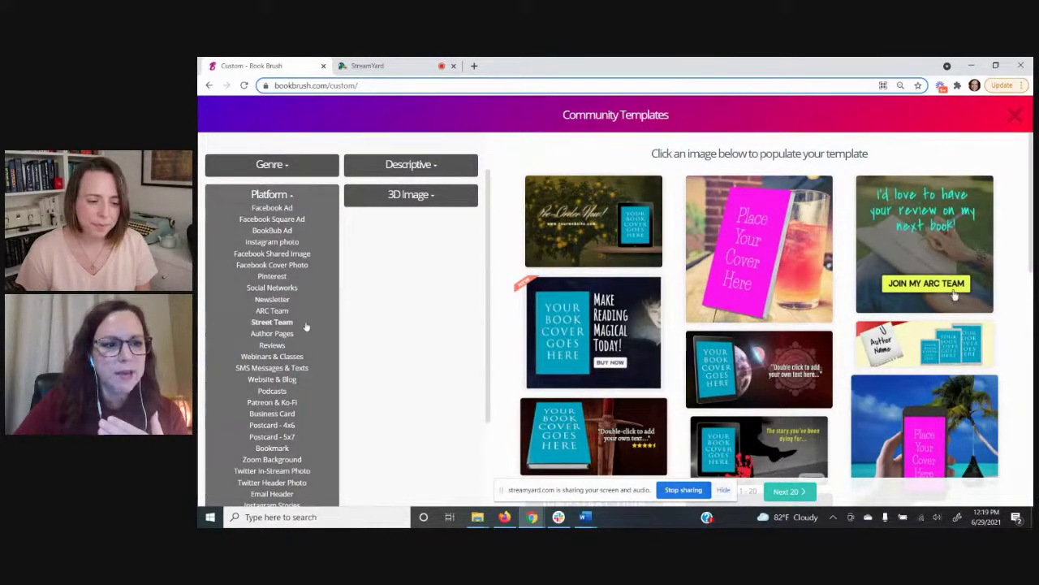
left_click(280, 324)
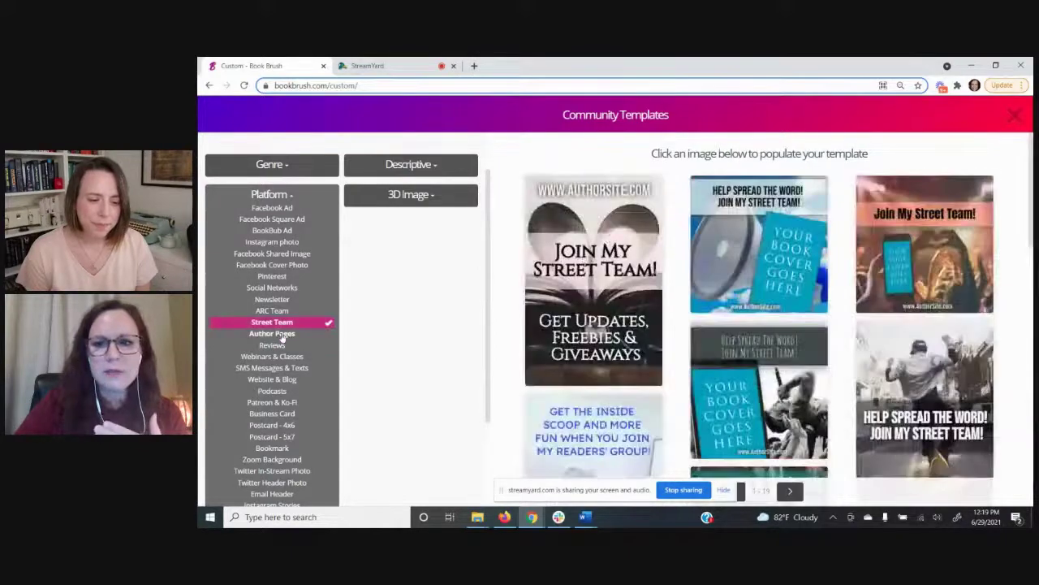
left_click(279, 334)
scroll(307, 343, "down", 1)
scroll(307, 342, "down", 1)
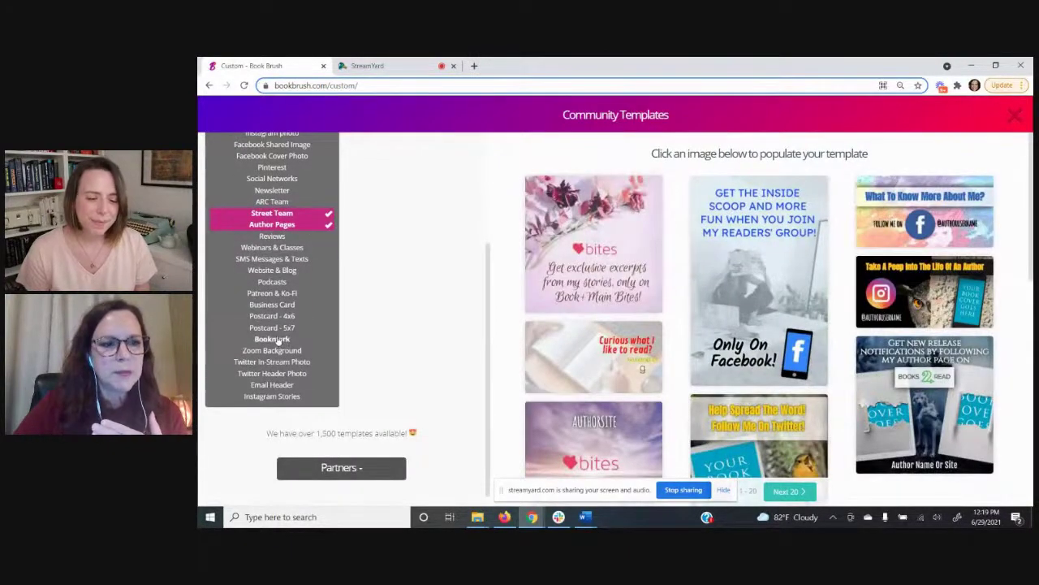
left_click(272, 339)
scroll(819, 353, "down", 3)
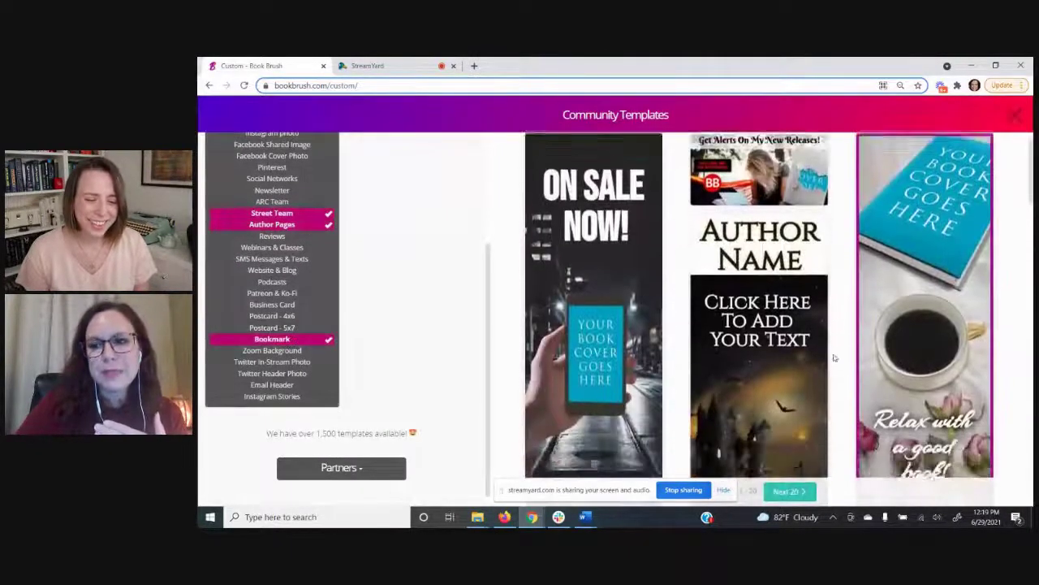
scroll(818, 352, "down", 3)
scroll(829, 390, "up", 2)
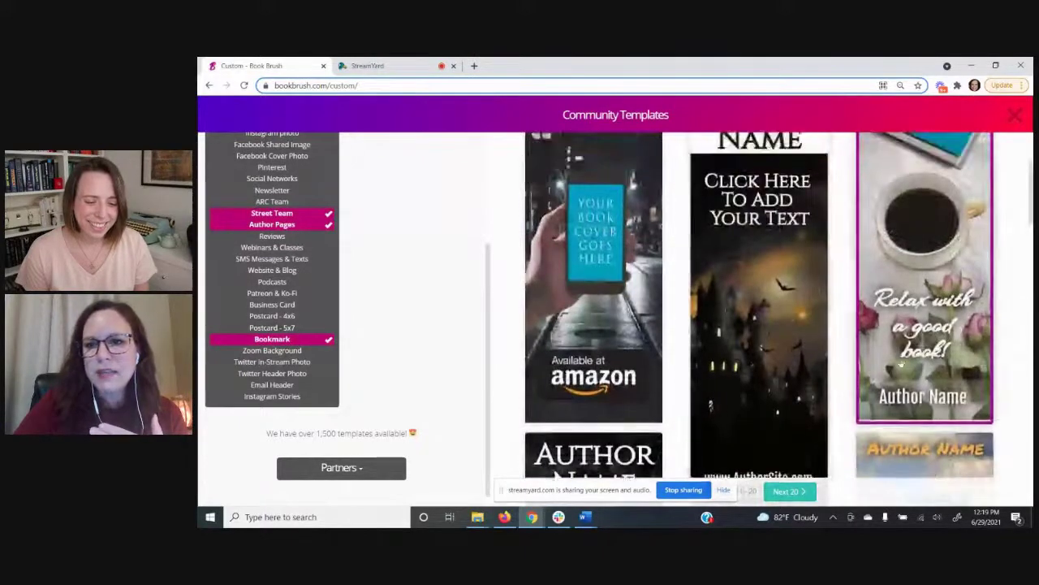
left_click(752, 290)
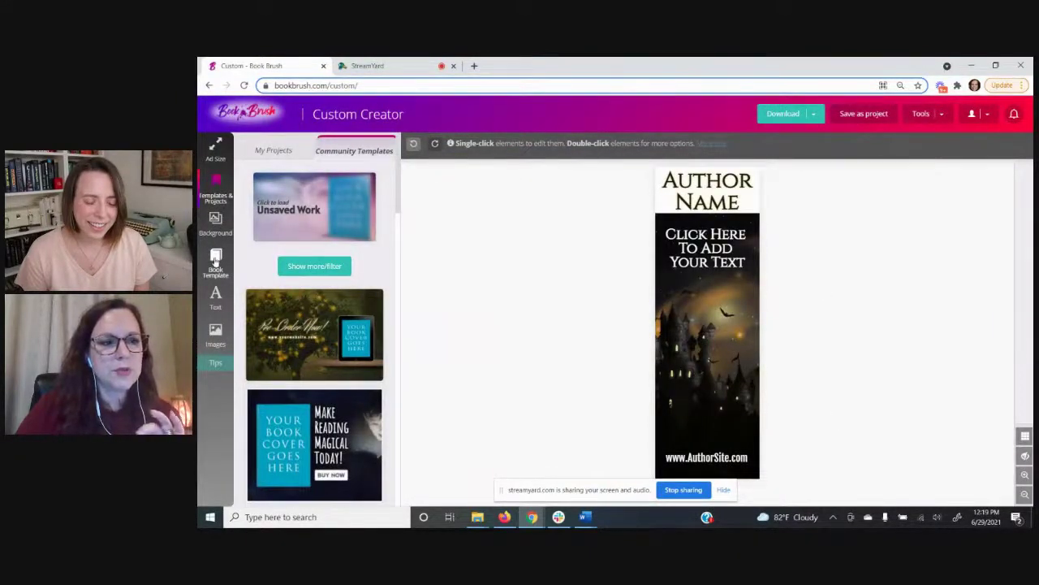
- Add a reveal-style 3D book mockup of the Wings of Betrayal cover to the bookmark
left_click(216, 258)
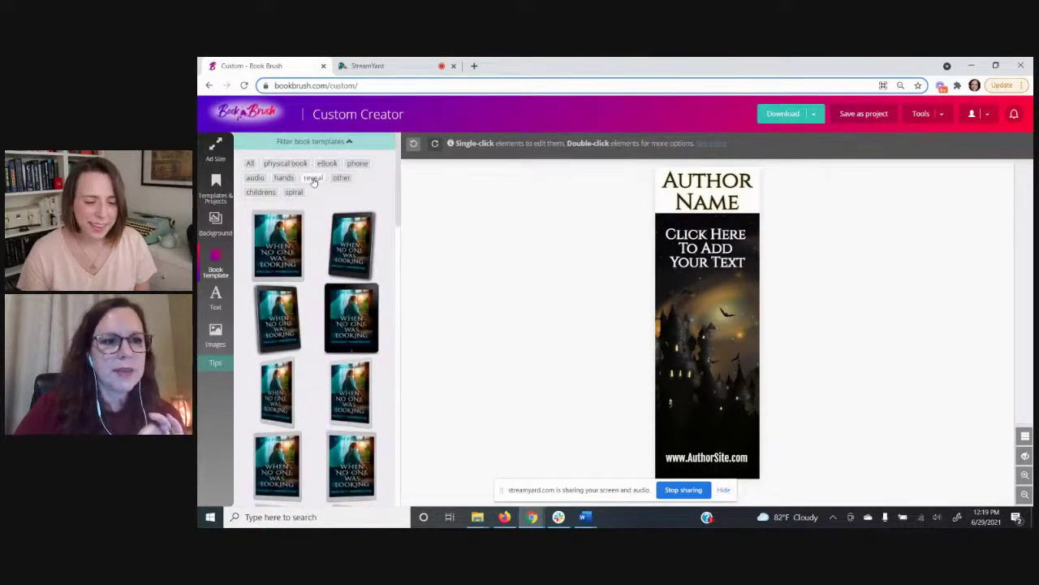
left_click(313, 178)
scroll(308, 362, "down", 5)
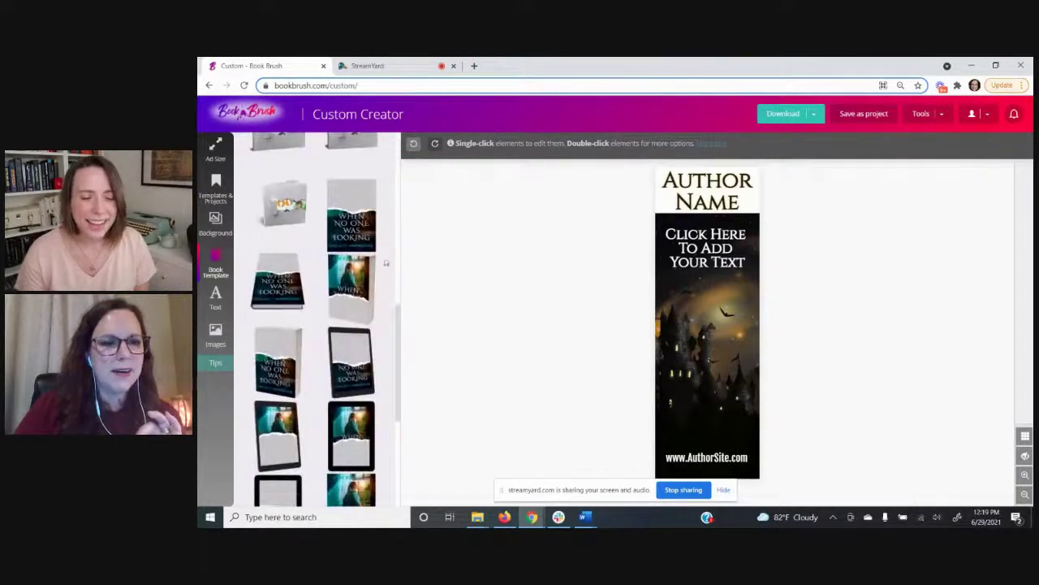
scroll(319, 360, "down", 2)
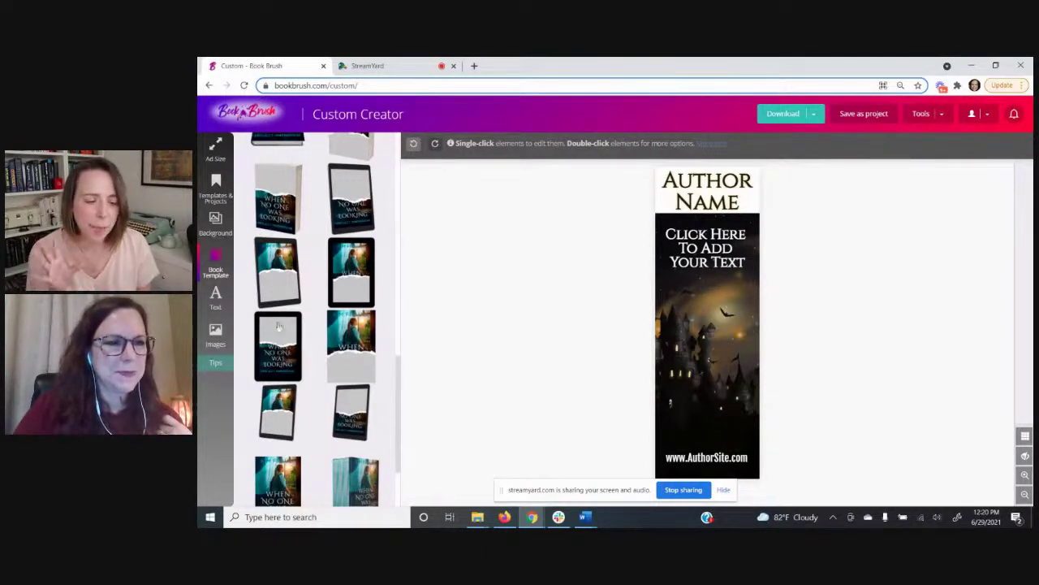
left_click(282, 189)
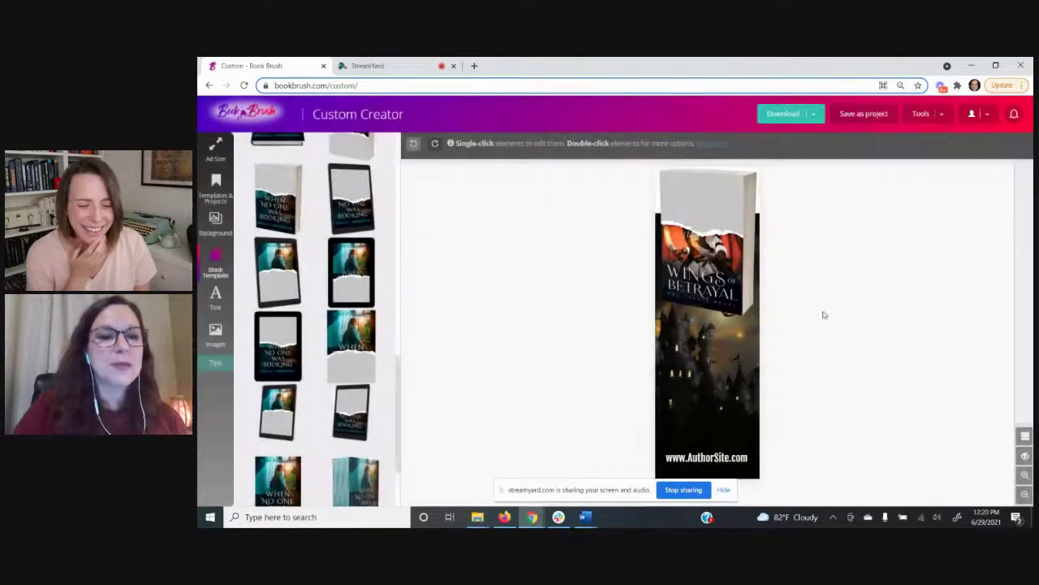
- Shrink the 3D book with the Size slider and position it beneath the placeholder text
left_click_drag(688, 225, 688, 338)
double_click(731, 297)
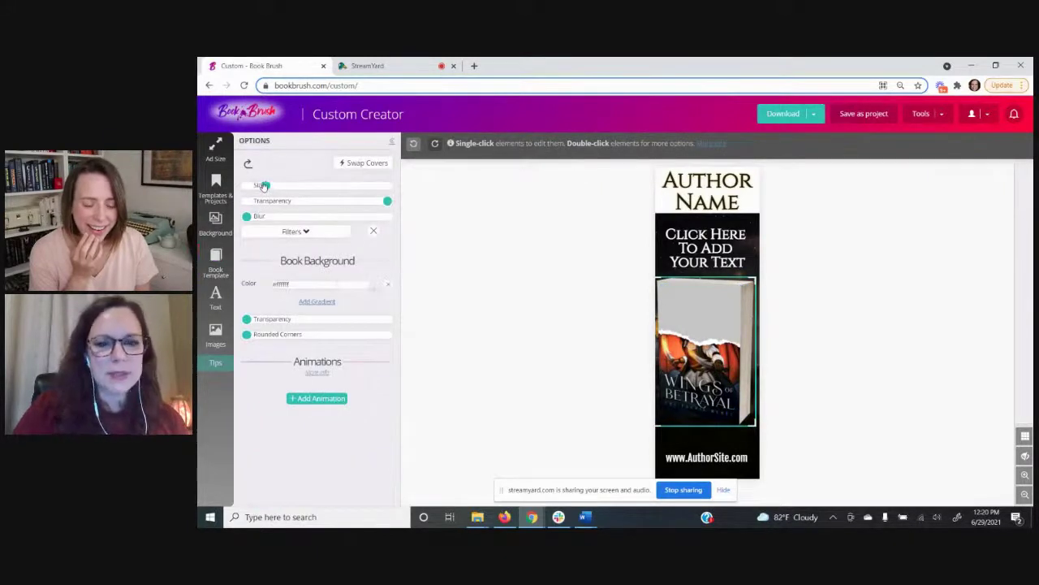
left_click_drag(264, 185, 259, 185)
left_click_drag(662, 284, 680, 297)
- Replace the 'Author Name' heading text with the author's name
left_click(705, 247)
left_click(704, 187)
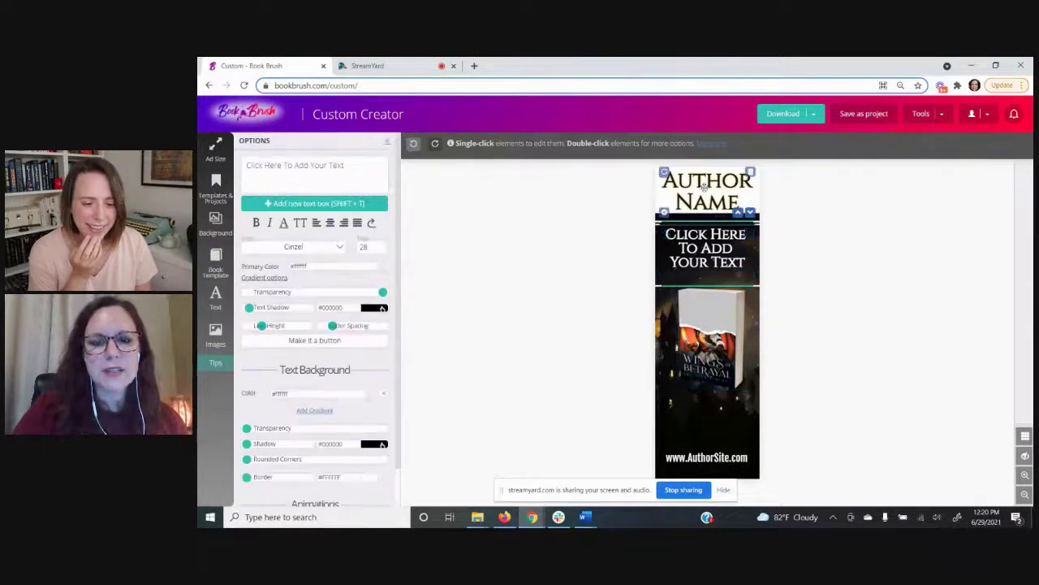
double_click(702, 186)
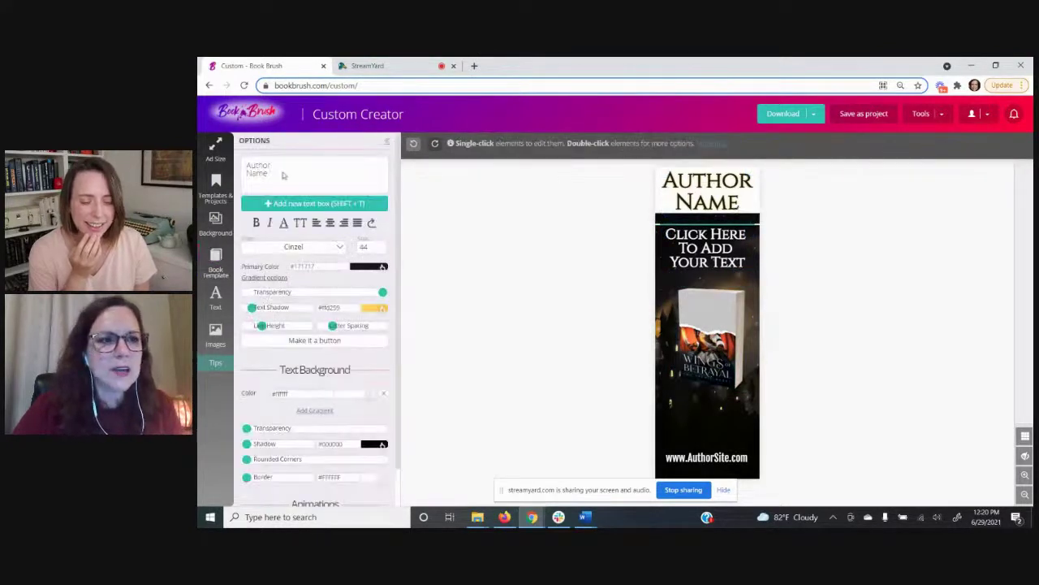
left_click(284, 174)
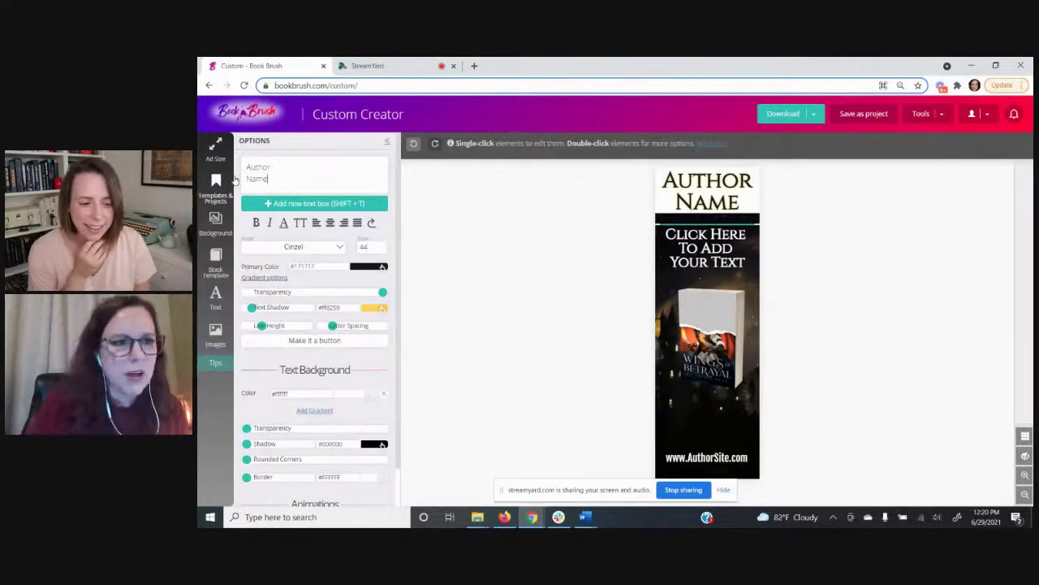
key("BackSpace")
key("BackSpace")
key("BackSpace")
key("BackSpace")
key("BackSpace")
key("BackSpace")
key("BackSpace")
key("BackSpace")
key("BackSpace")
key("BackSpace")
key("BackSpace")
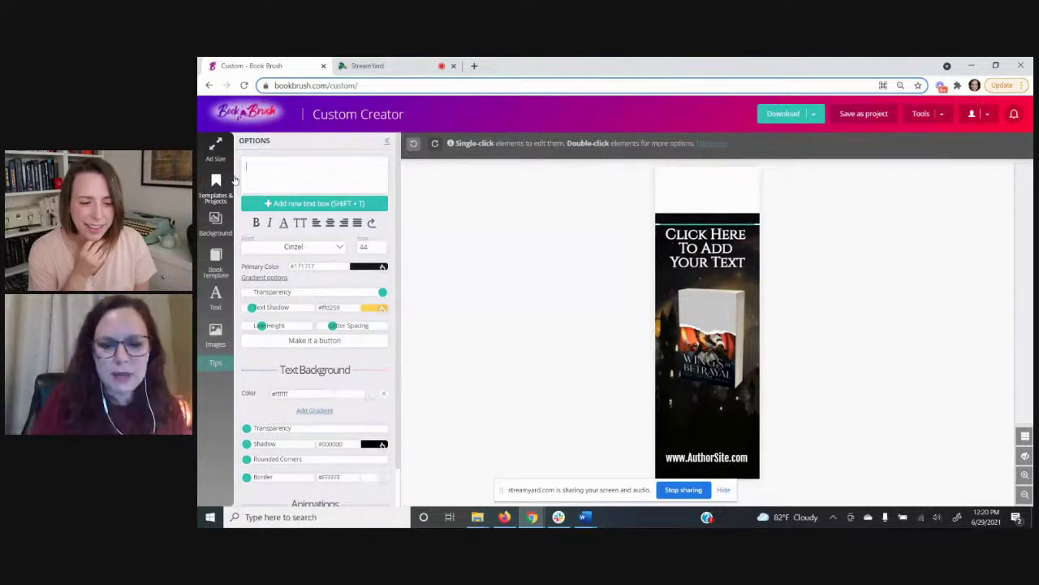
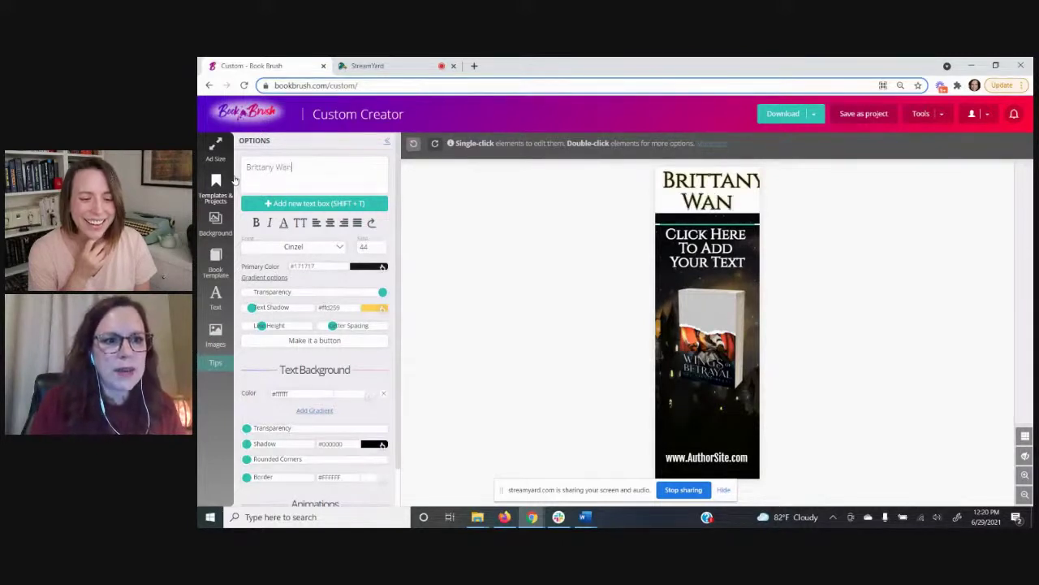
- Shrink the name to font size 38 and delete the 'Click Here To Add Your Text' line
left_click(379, 251)
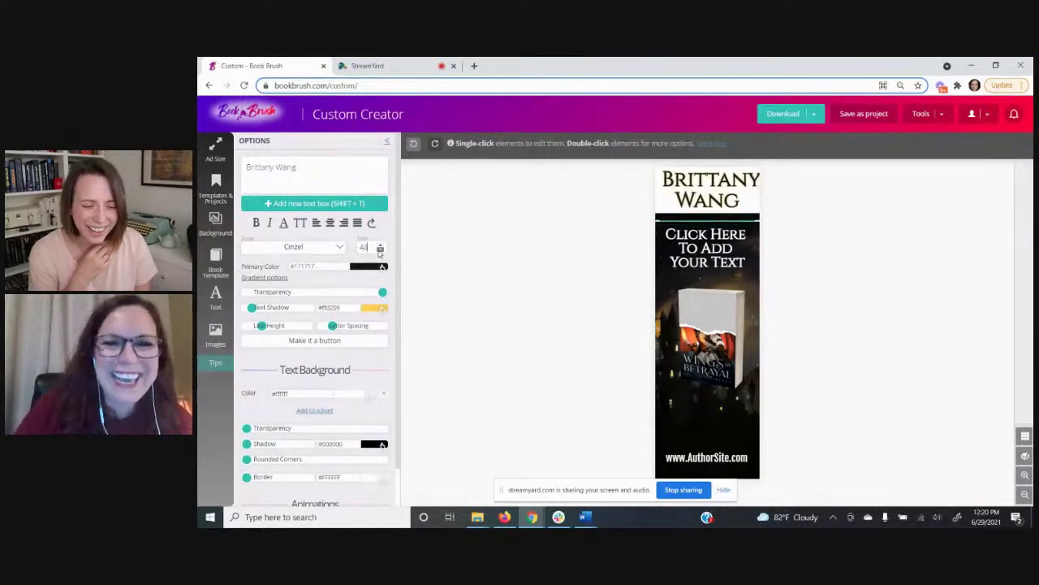
left_click(380, 250)
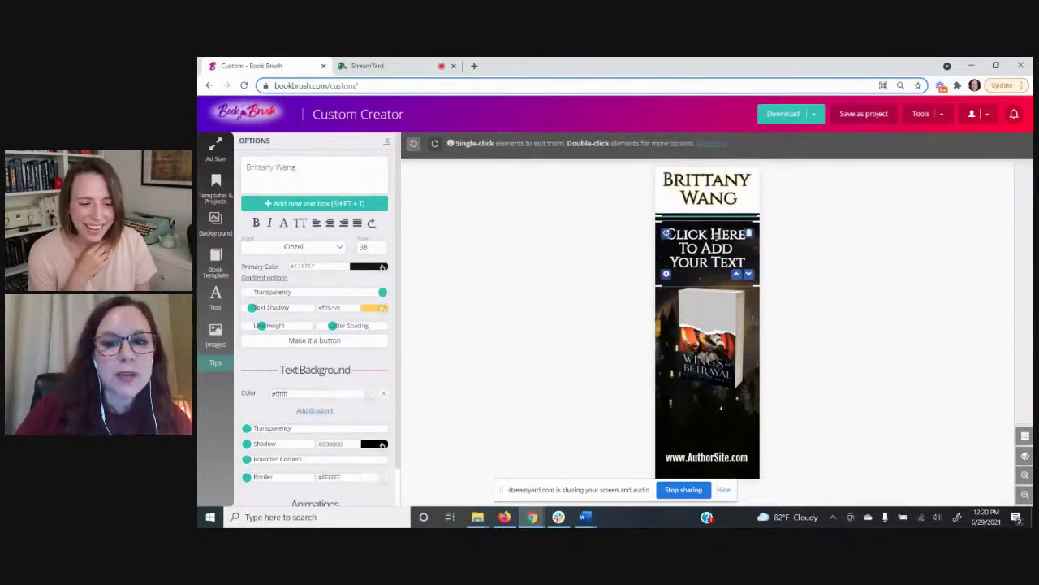
left_click(749, 234)
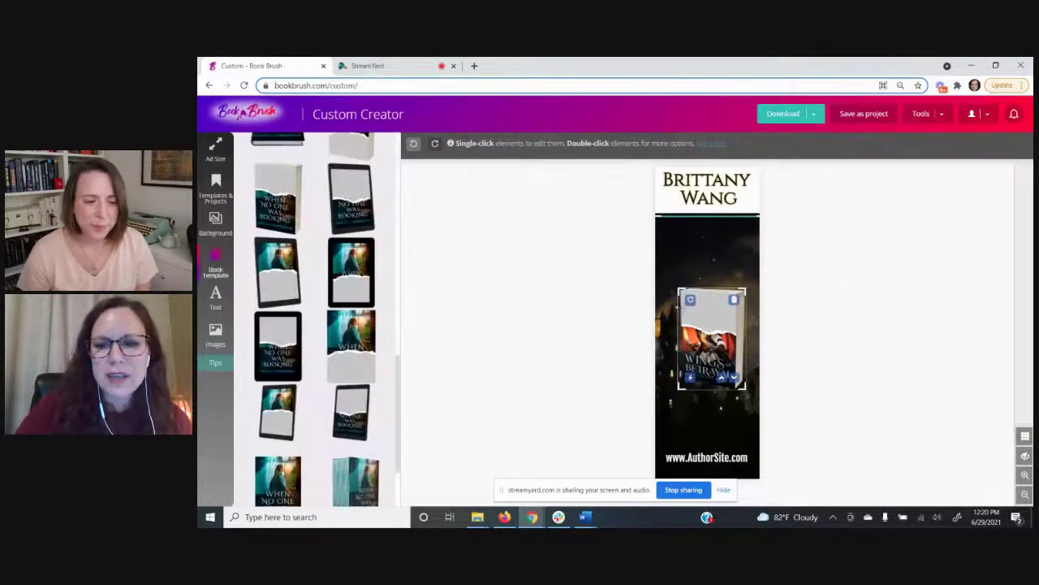
- Raise the book mockup higher on the bookmark and bring up the Community Templates browser
left_click_drag(711, 341, 711, 294)
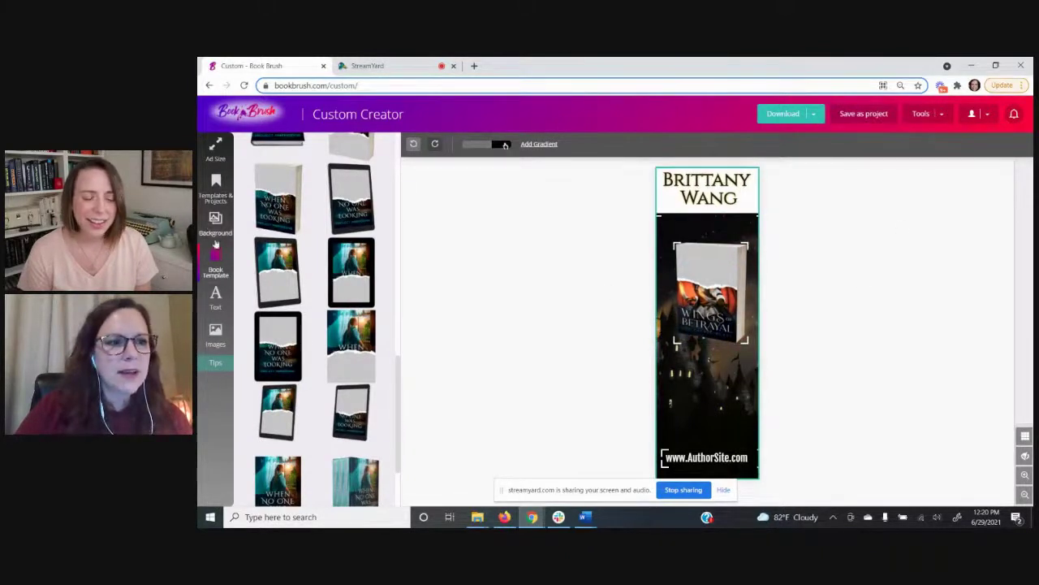
left_click(216, 191)
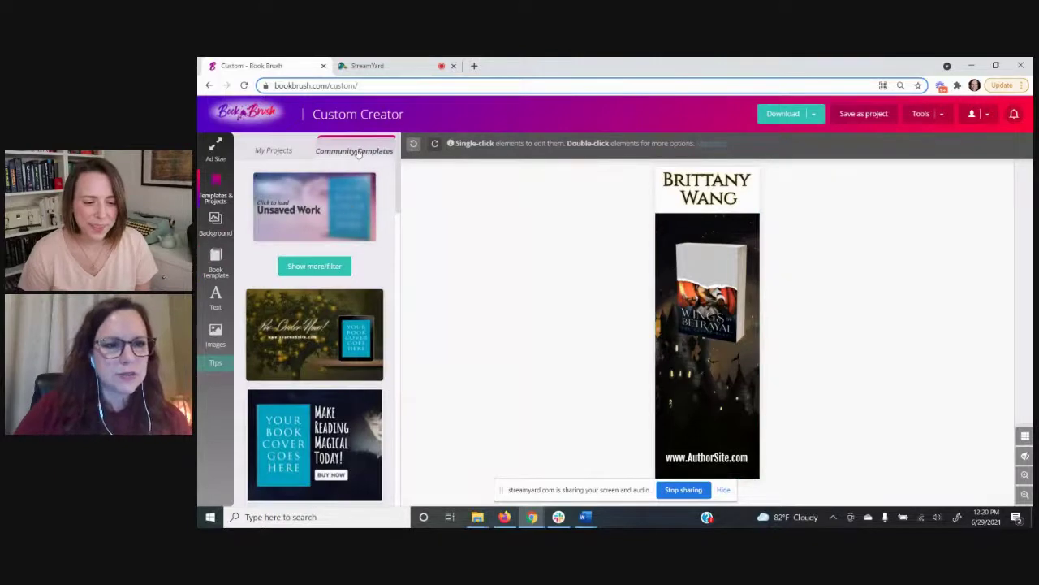
left_click(358, 152)
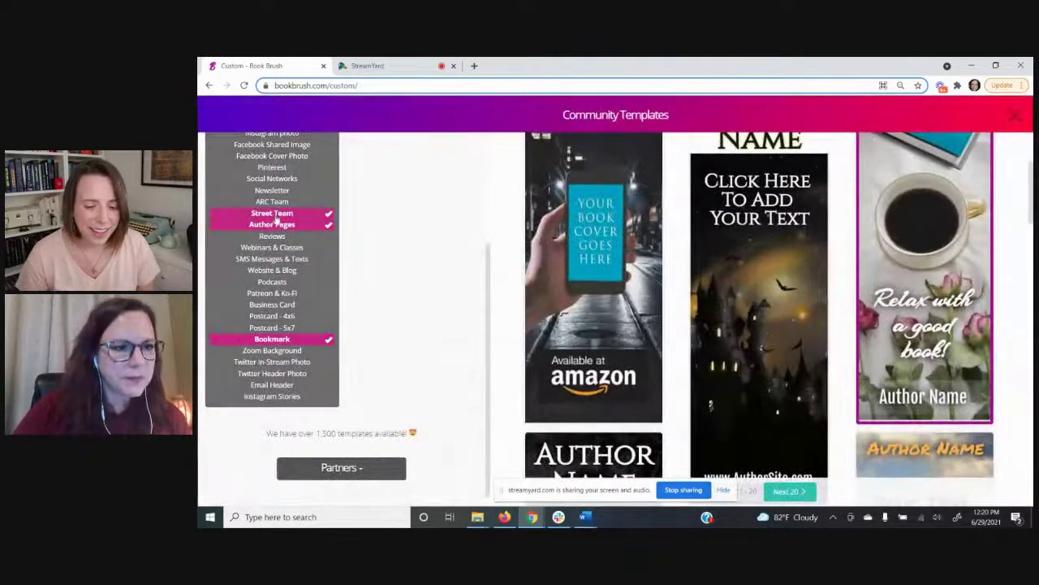
- Replace the Street Team, Author Pages and Bookmark filters with Facebook Ad and load the dark tablet template
left_click(272, 213)
left_click(272, 225)
left_click(272, 339)
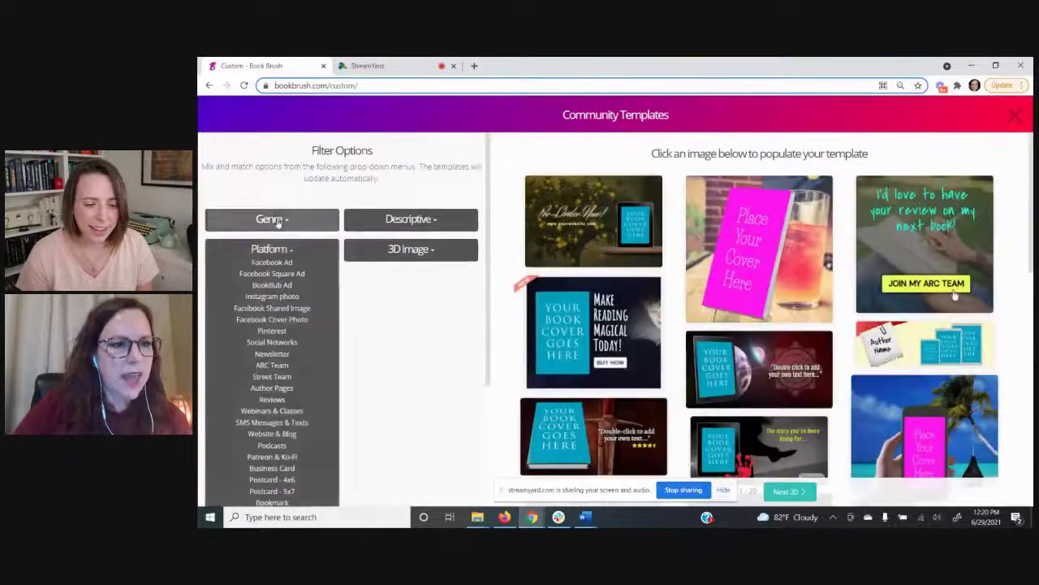
left_click(272, 261)
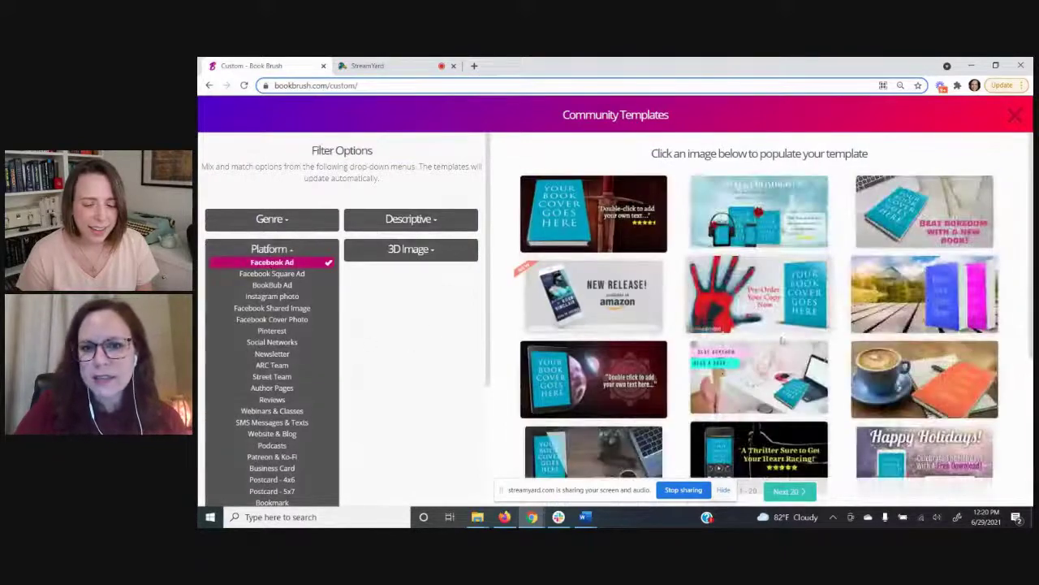
scroll(849, 280, "down", 1)
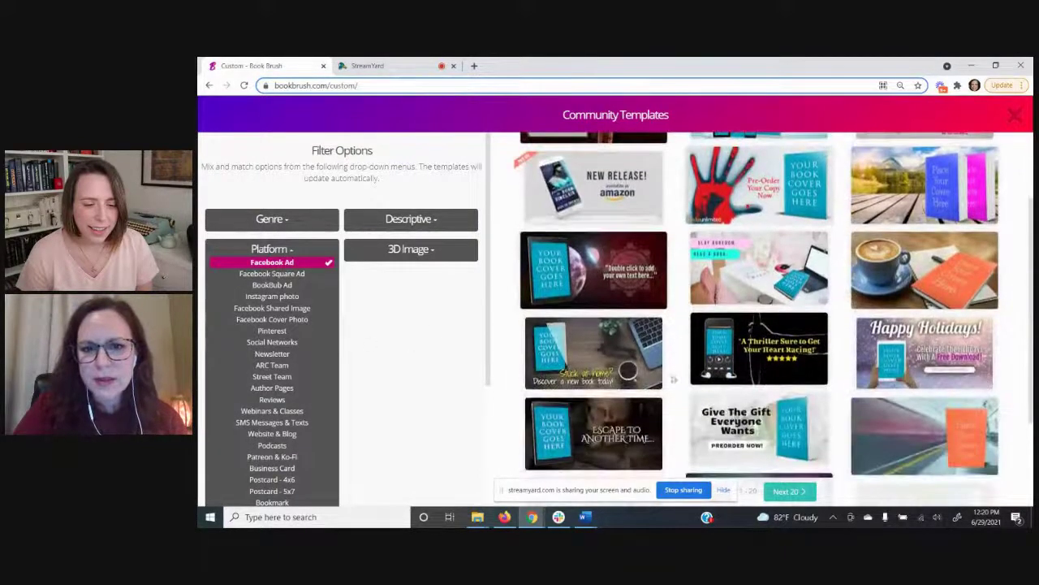
left_click(593, 264)
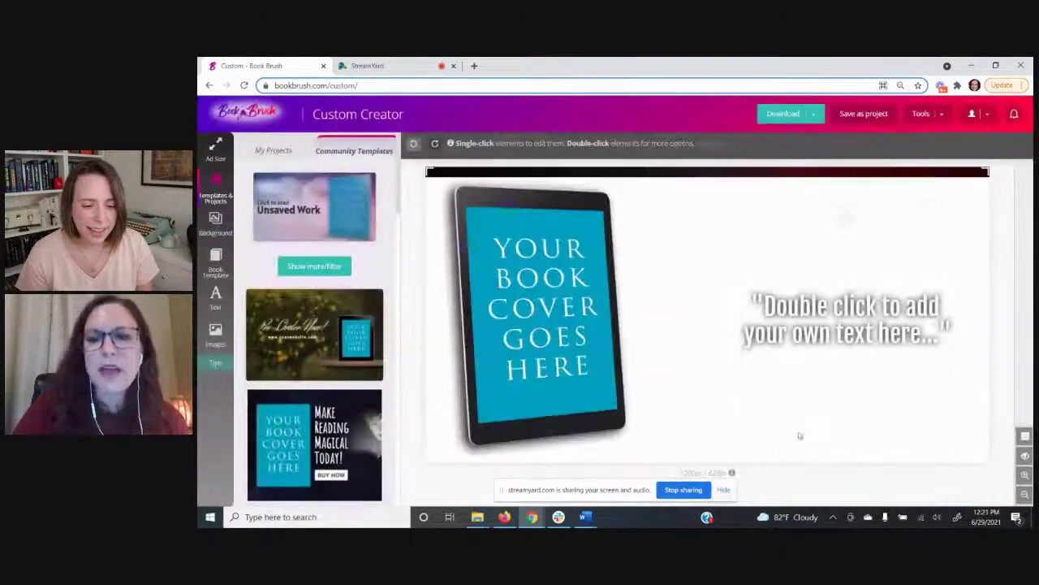
- Select the tablet mockup so the Wings of Betrayal cover can be swapped onto it
left_click(518, 296)
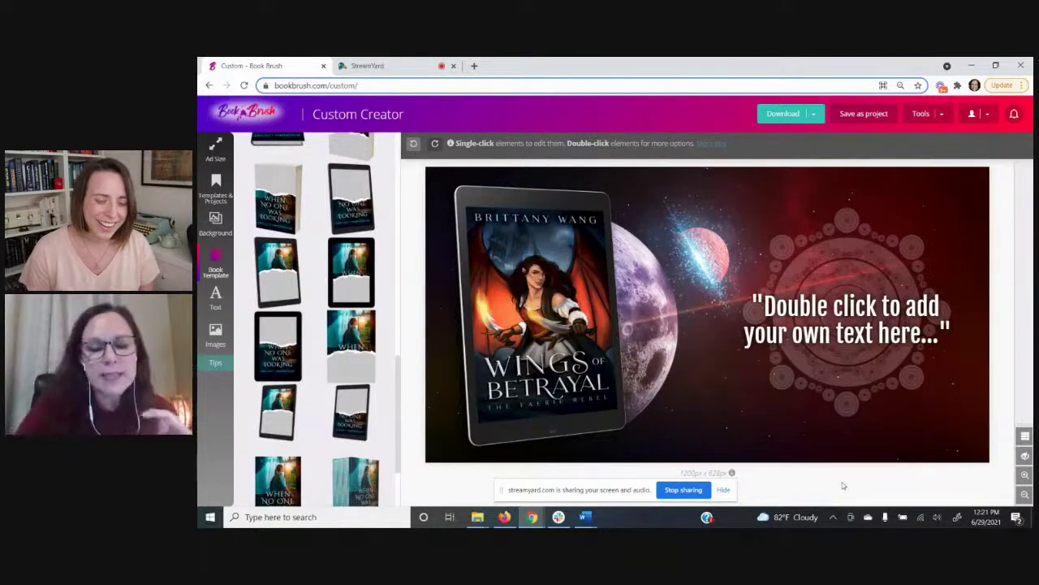
- Nudge the tablet mockup slightly right and try selecting the ad background
left_click(520, 421)
left_click_drag(519, 366, 571, 361)
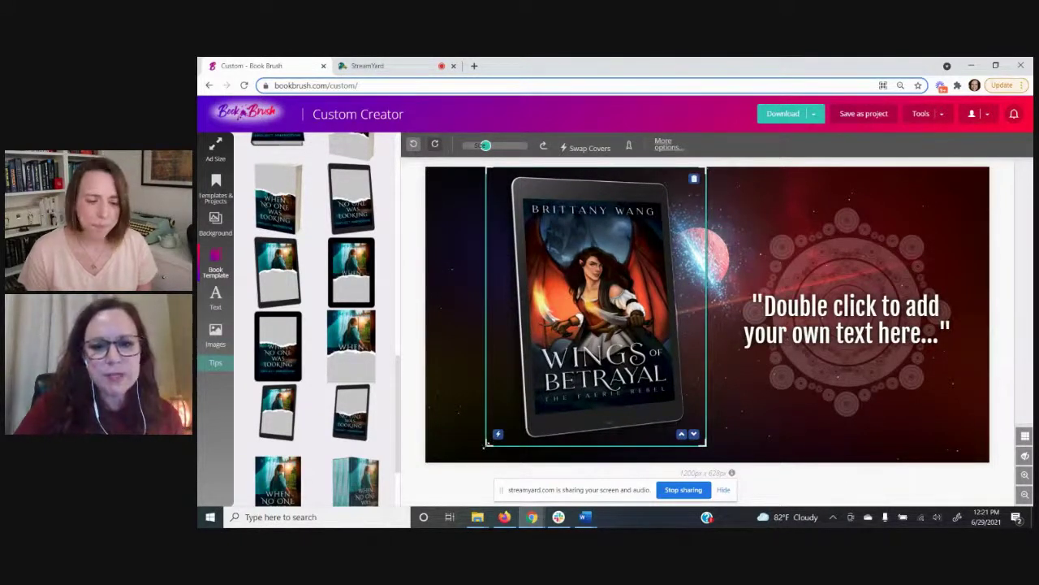
double_click(540, 378)
left_click(540, 377)
double_click(540, 377)
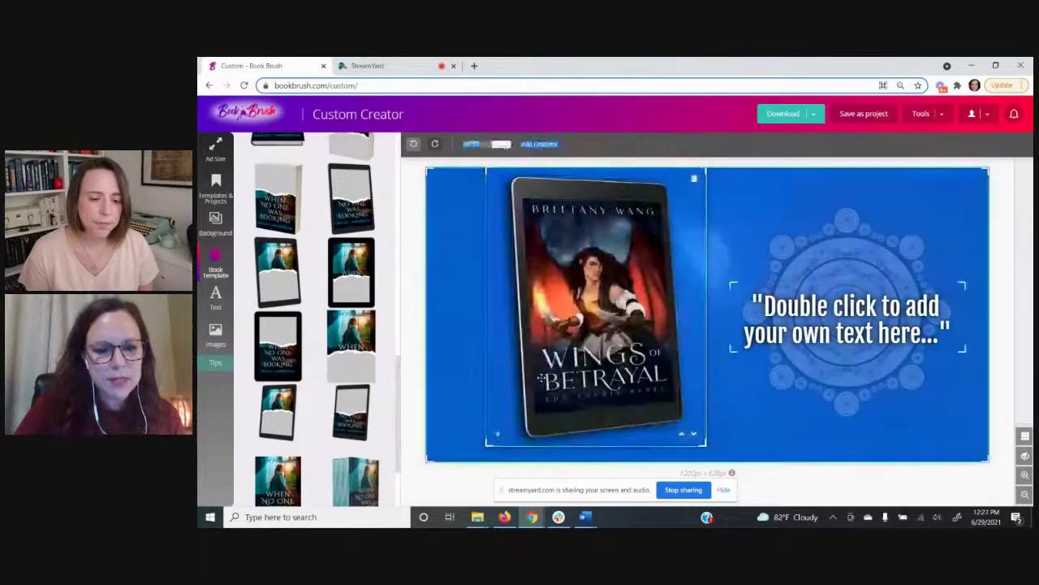
left_click(540, 377)
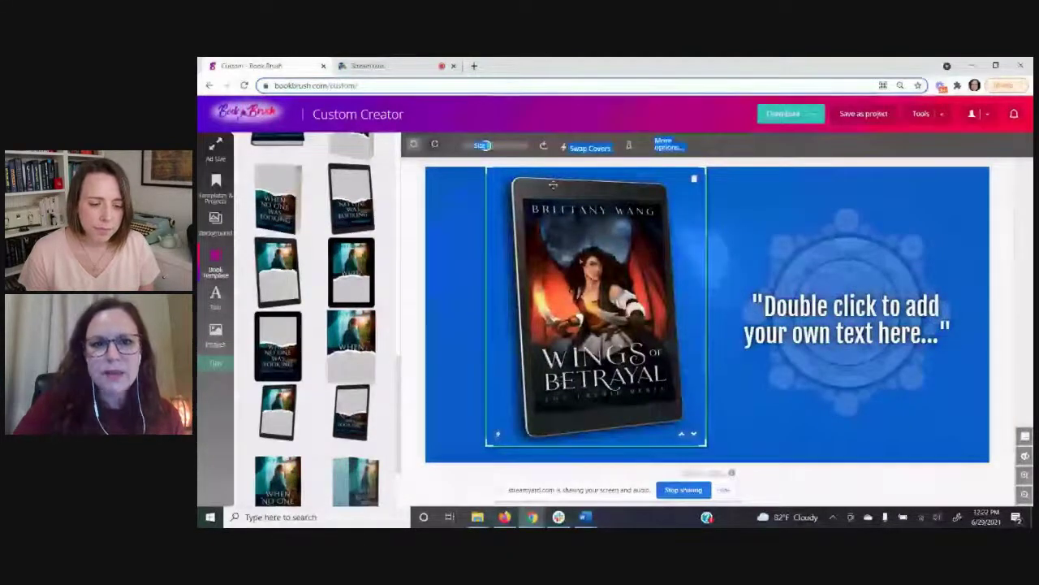
- Deselect the canvas elements, then reload the editor, discarding the unsaved changes
left_click(504, 125)
left_click(582, 232)
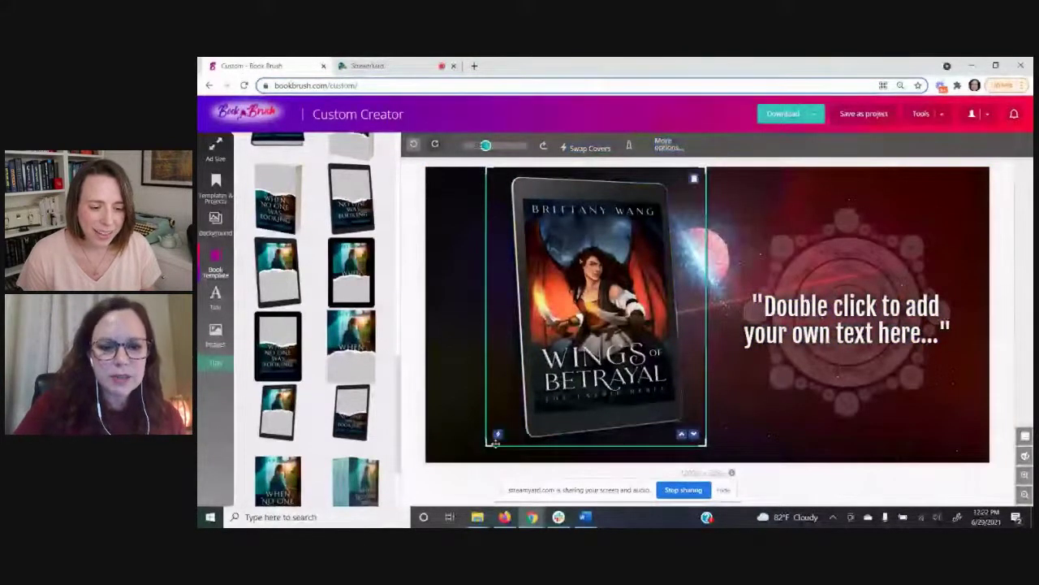
double_click(471, 215)
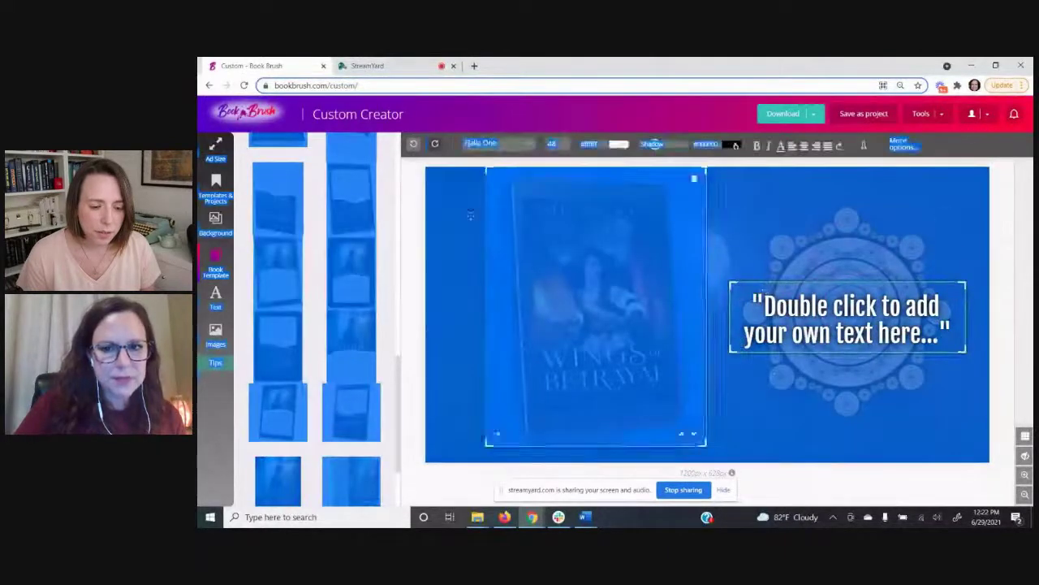
left_click(712, 225)
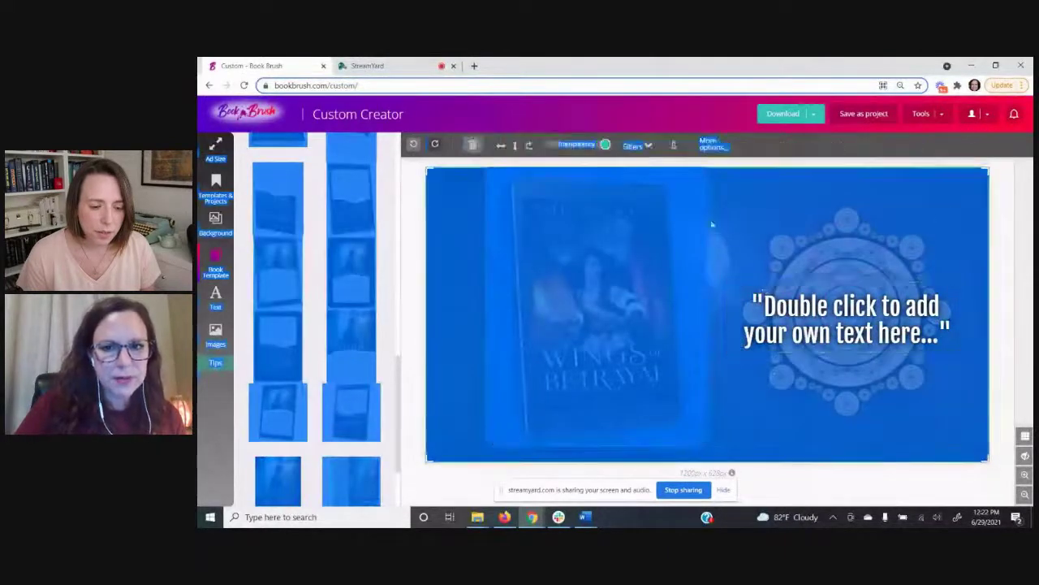
left_click(323, 230)
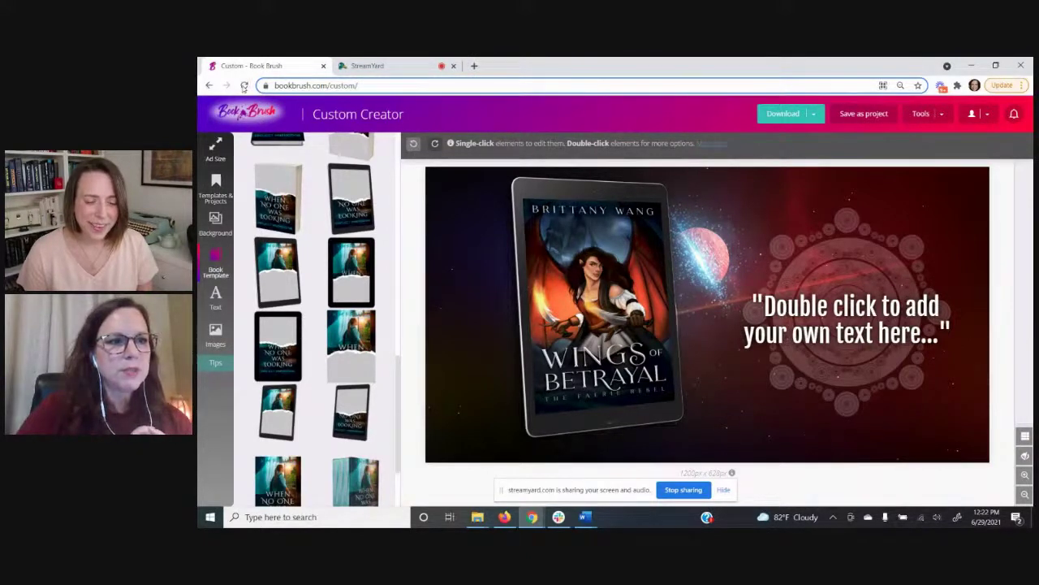
left_click(243, 85)
left_click(665, 147)
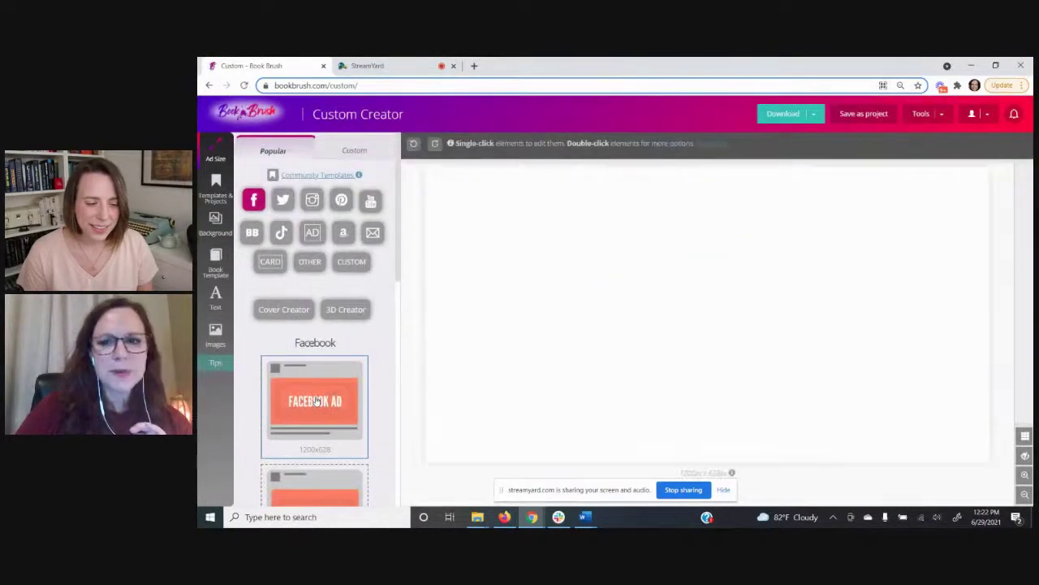
- Add an eBook tablet mockup showing the Wings of Betrayal cover
left_click(215, 260)
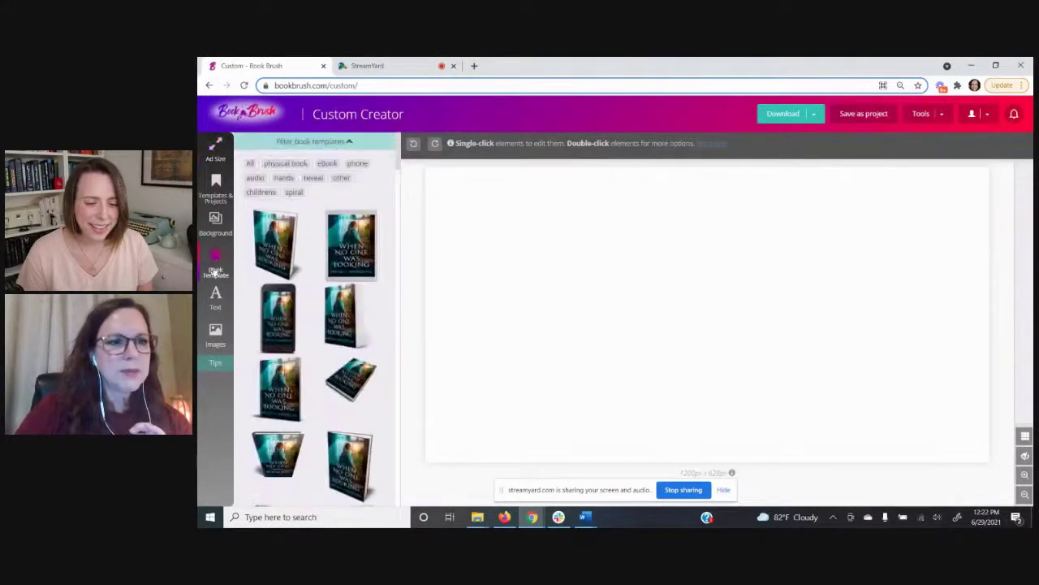
left_click(325, 164)
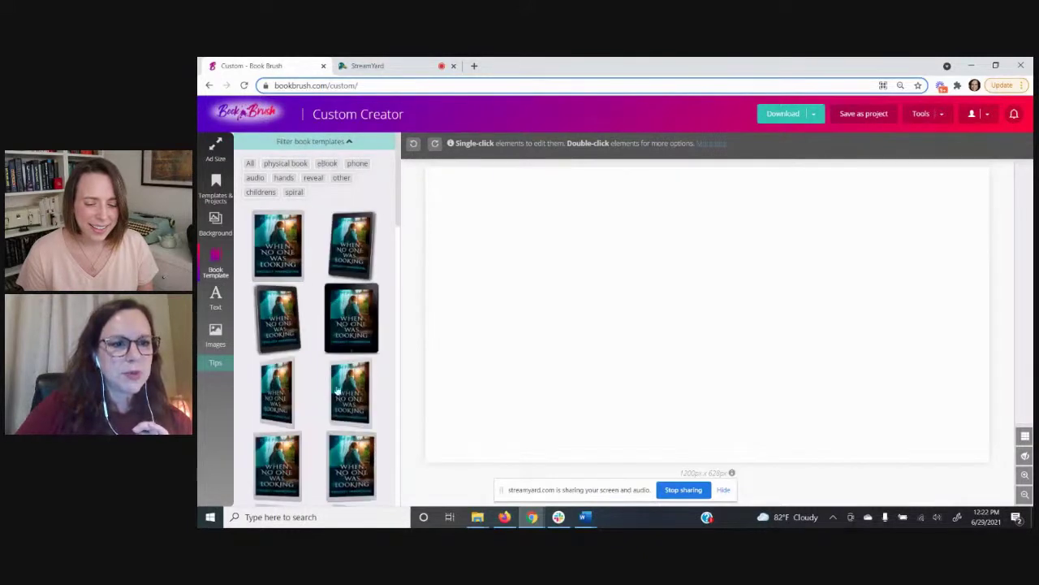
left_click(270, 322)
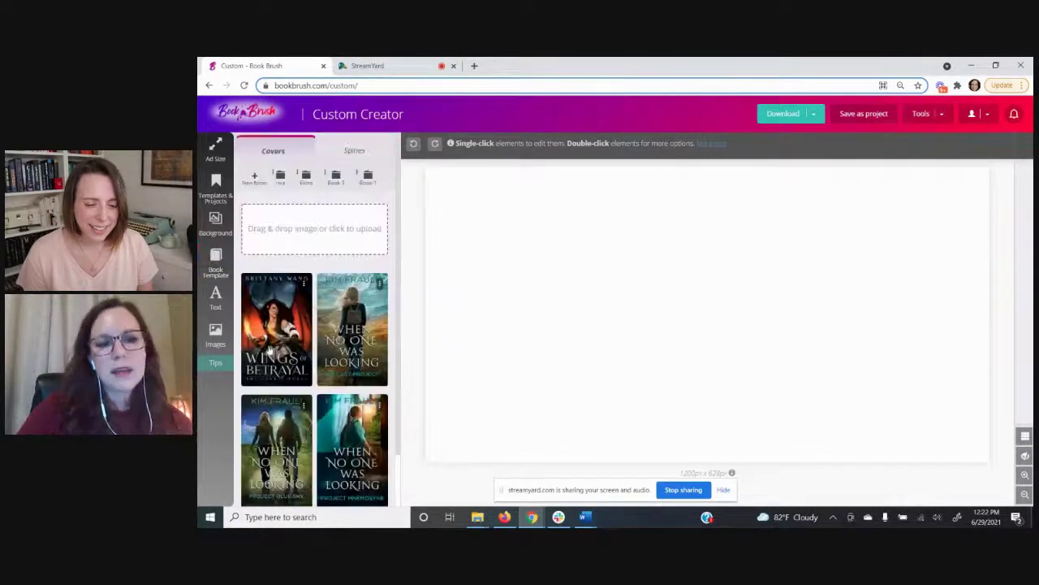
left_click(269, 351)
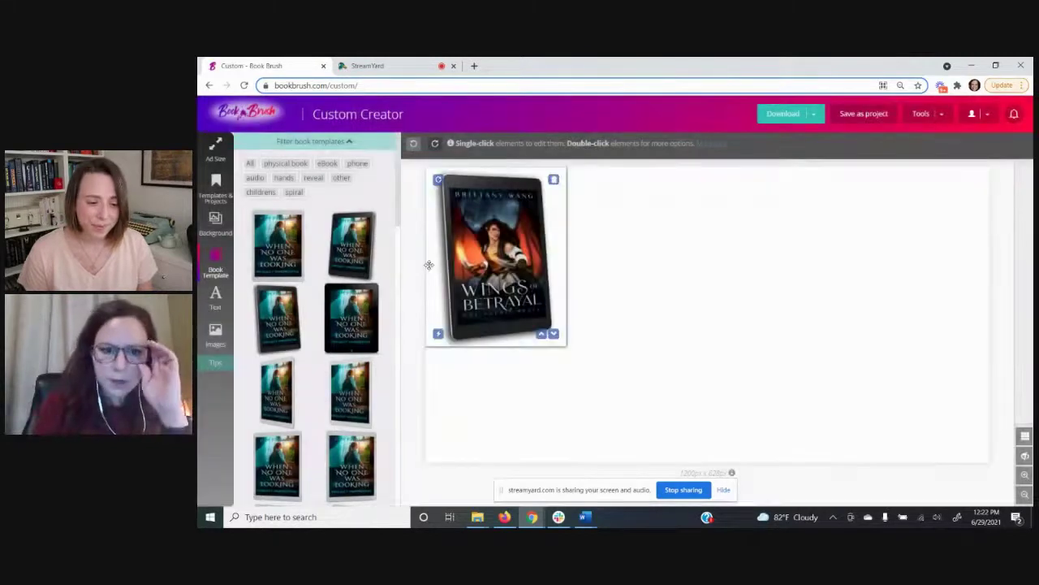
- Reposition the tablet mockup, enlarge it, and nudge it slightly upward
left_click_drag(509, 239, 641, 271)
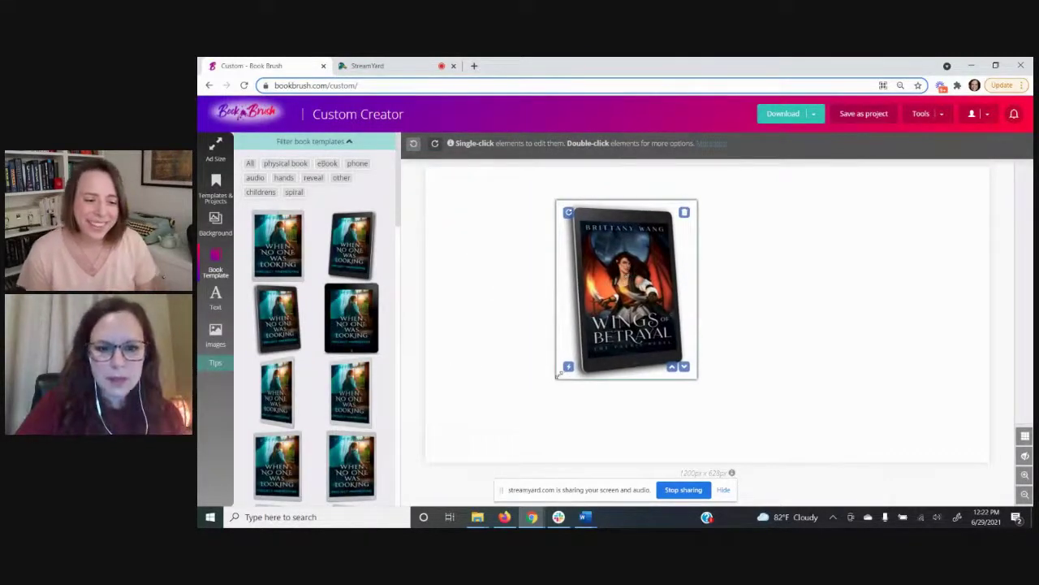
left_click_drag(557, 374, 492, 459)
left_click_drag(614, 347, 615, 332)
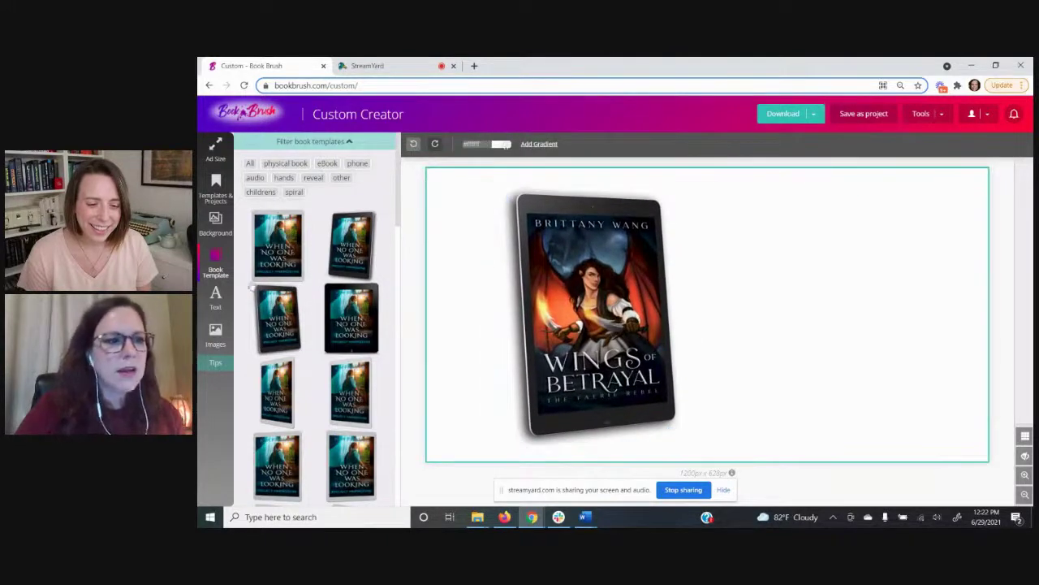
left_click(216, 299)
- Add a text box reading 'Pre-Order'
left_click(319, 172)
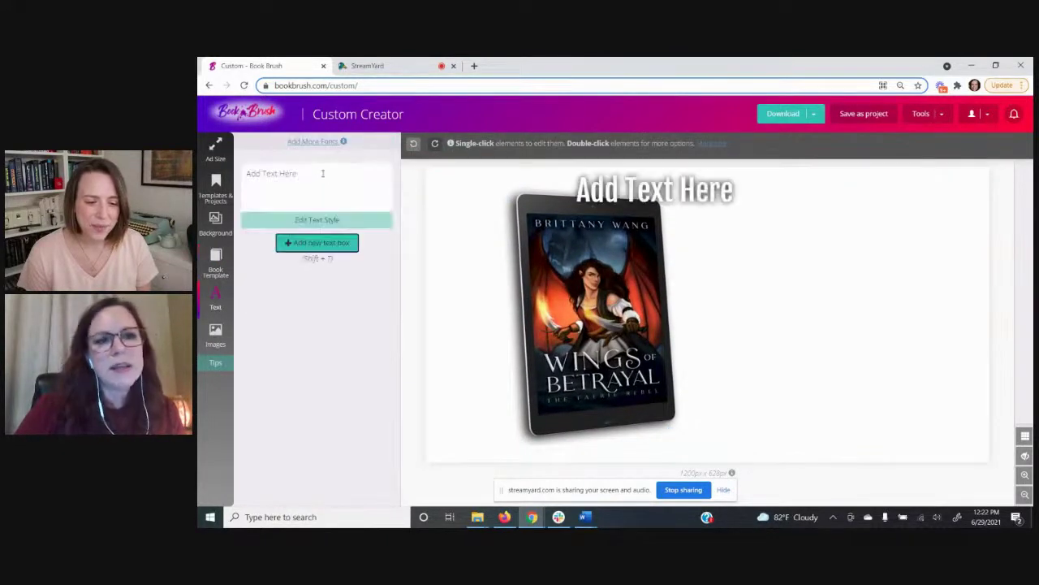
key("BackSpace")
key("BackSpace")
key("BackSpace")
key("BackSpace")
key("BackSpace")
key("BackSpace")
key("BackSpace")
key("BackSpace")
key("BackSpace")
key("BackSpace")
key("BackSpace")
key("BackSpace")
key("BackSpace")
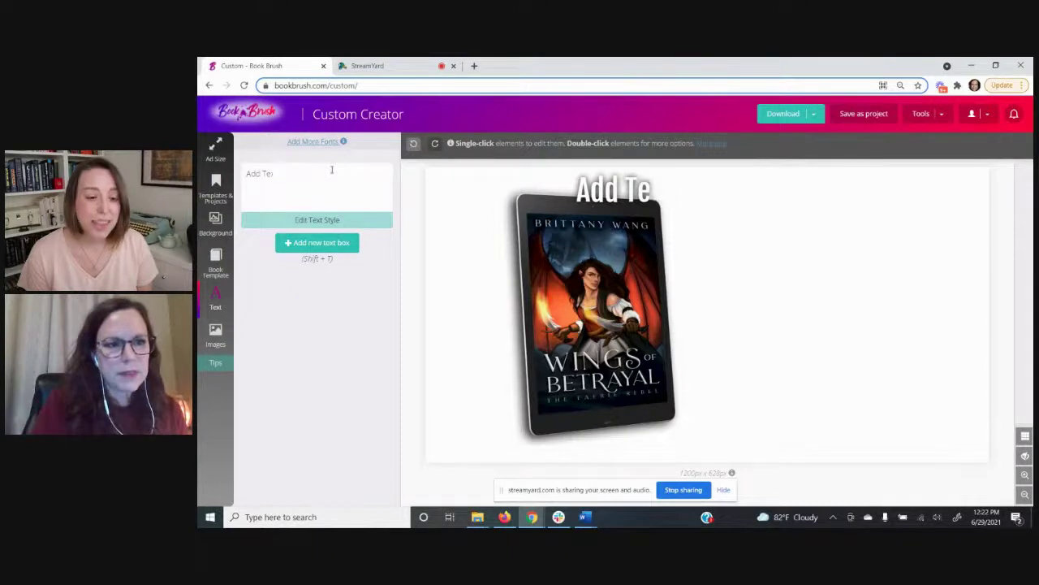
type("P")
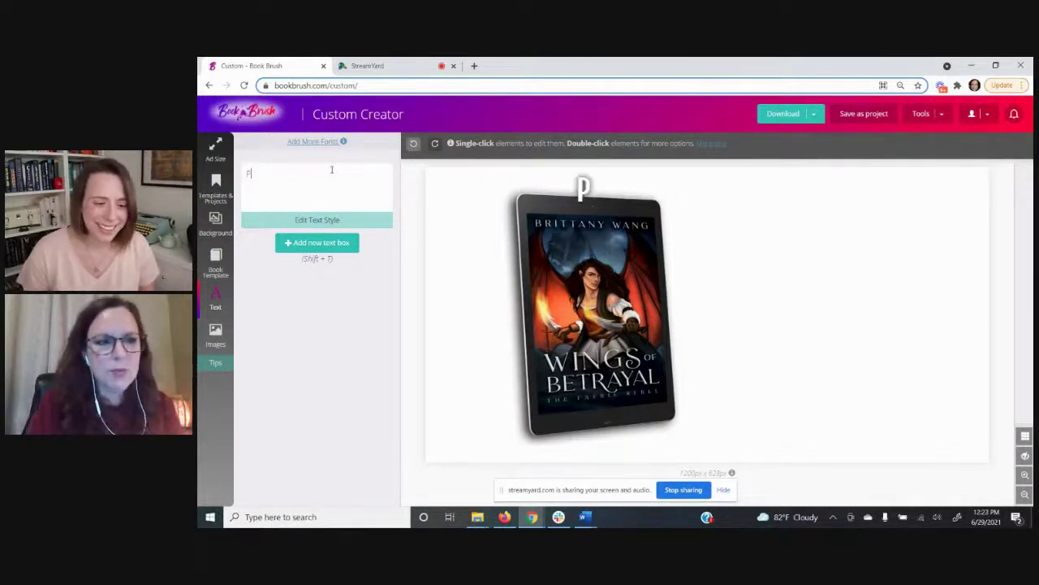
type("re-Order")
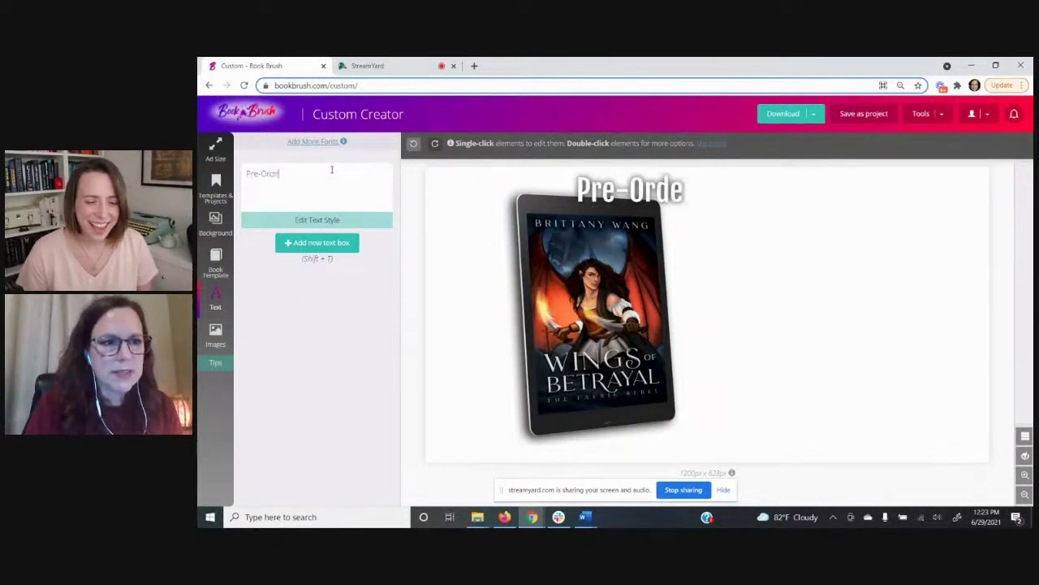
- Style the text in Cinzel Decorative, colour #050505, and move it right of the tablet
left_click(327, 219)
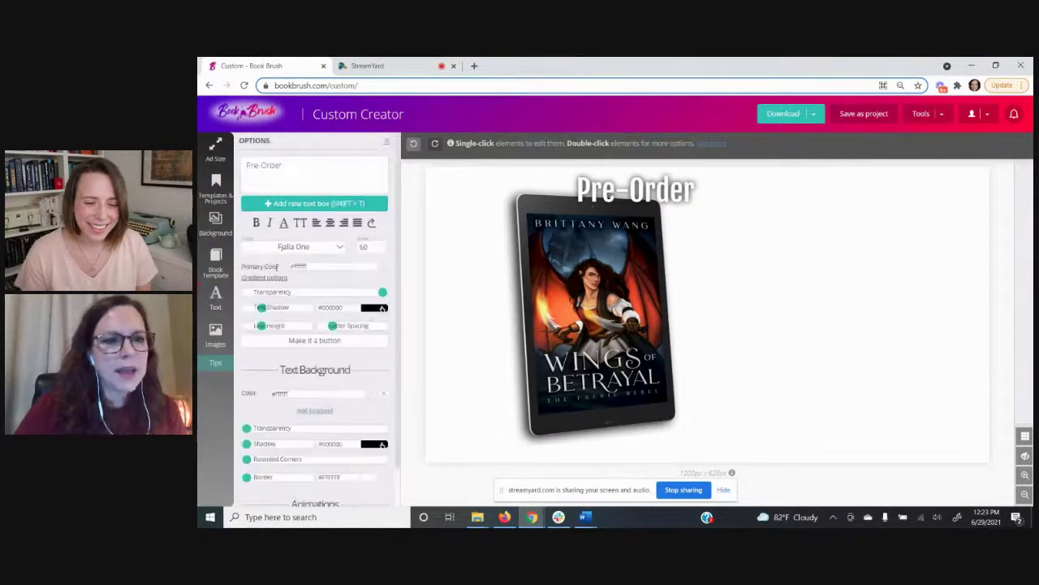
left_click(294, 247)
scroll(338, 319, "down", 1)
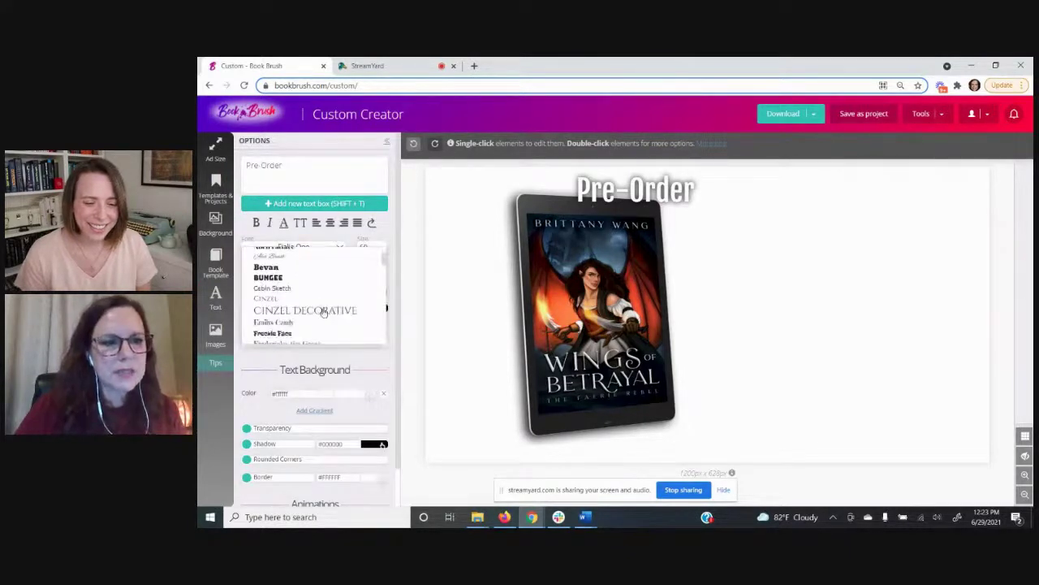
left_click(323, 313)
left_click_drag(703, 193, 837, 339)
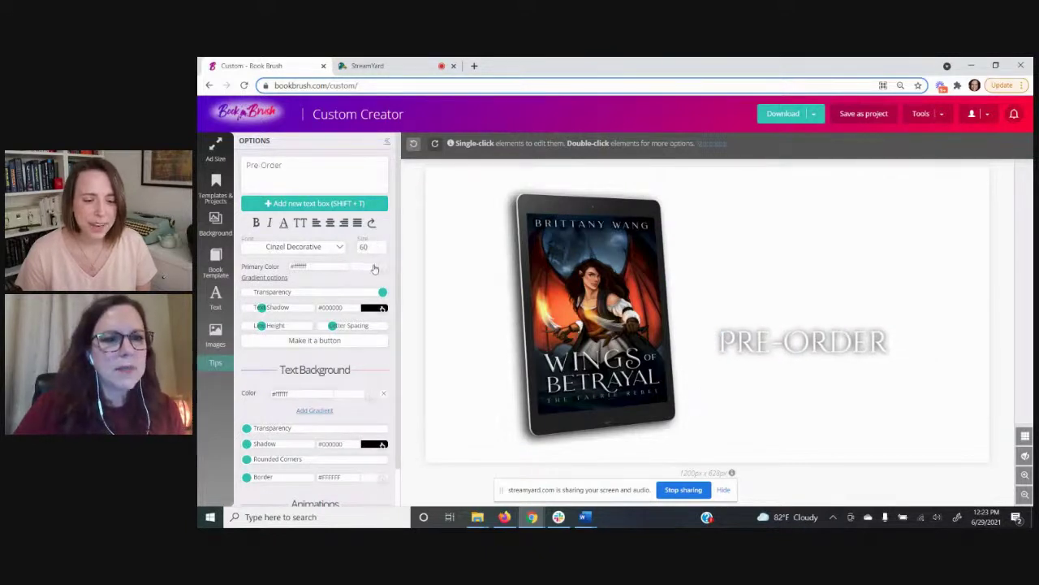
left_click(375, 268)
left_click(352, 337)
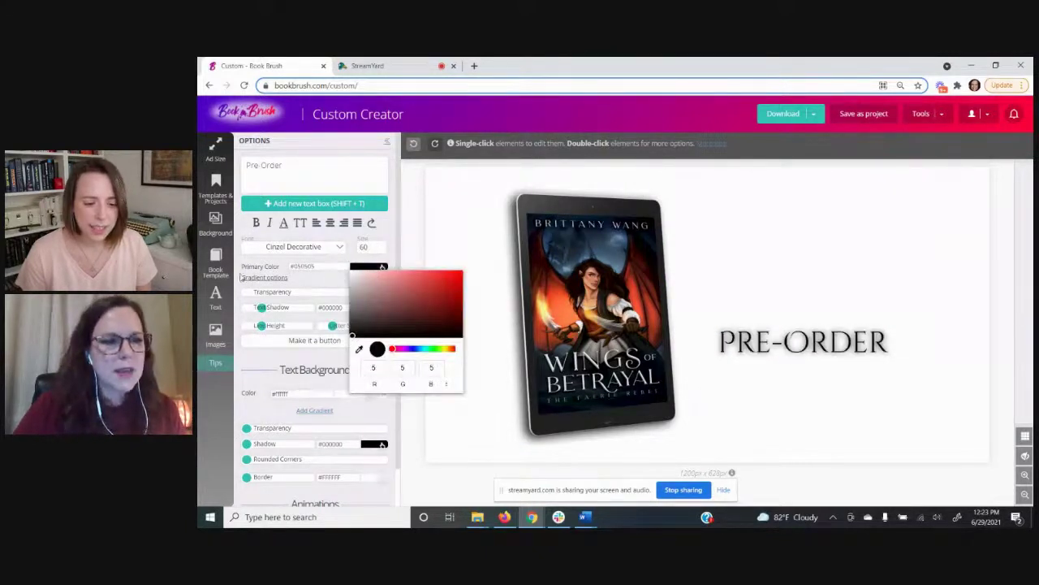
left_click(216, 225)
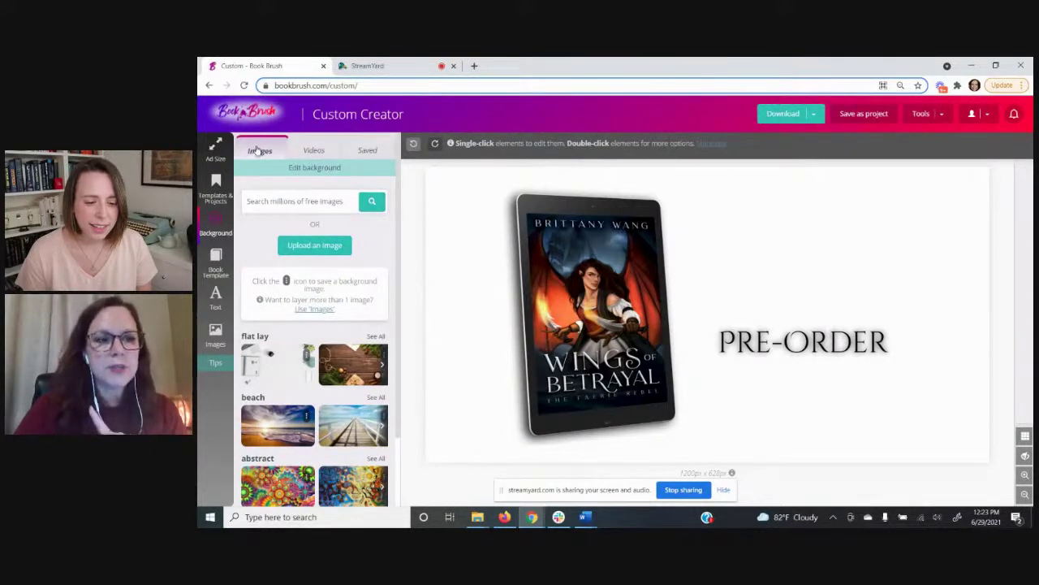
- Set the 10-second black smoke video from a 'smoke' search as background and preview it
left_click(314, 151)
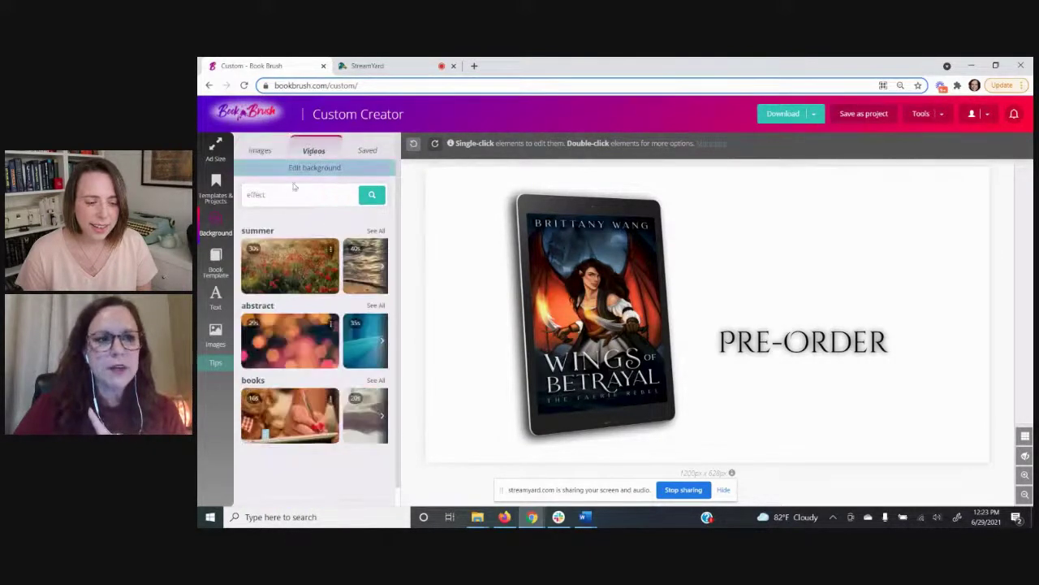
left_click(292, 195)
left_click(271, 222)
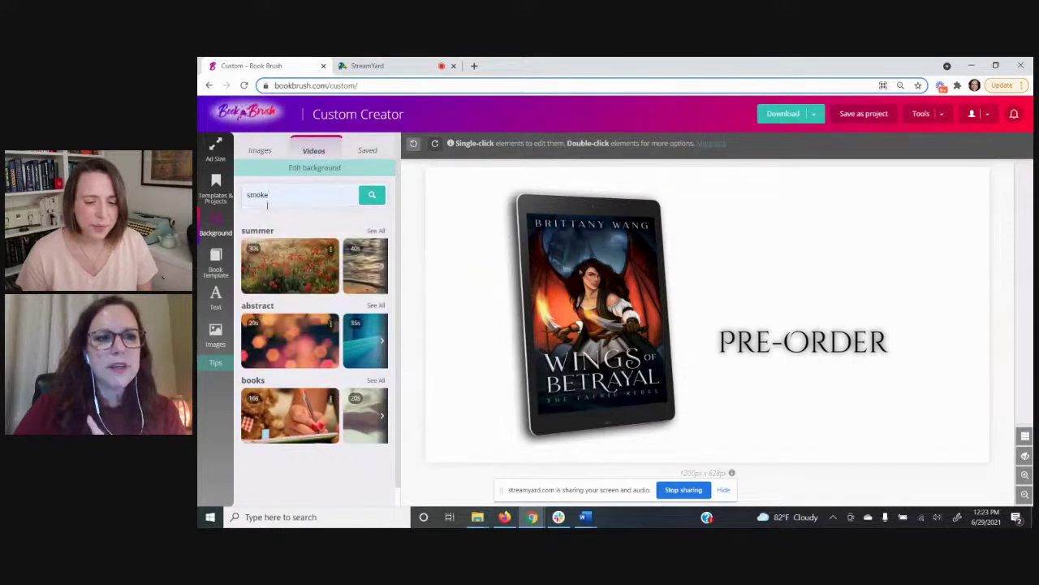
left_click(372, 195)
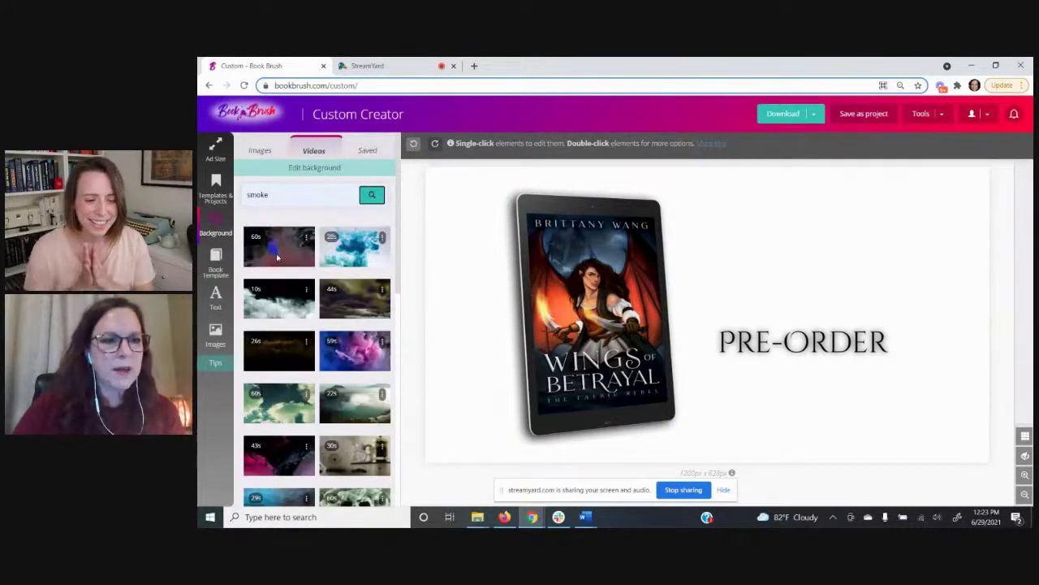
left_click(279, 300)
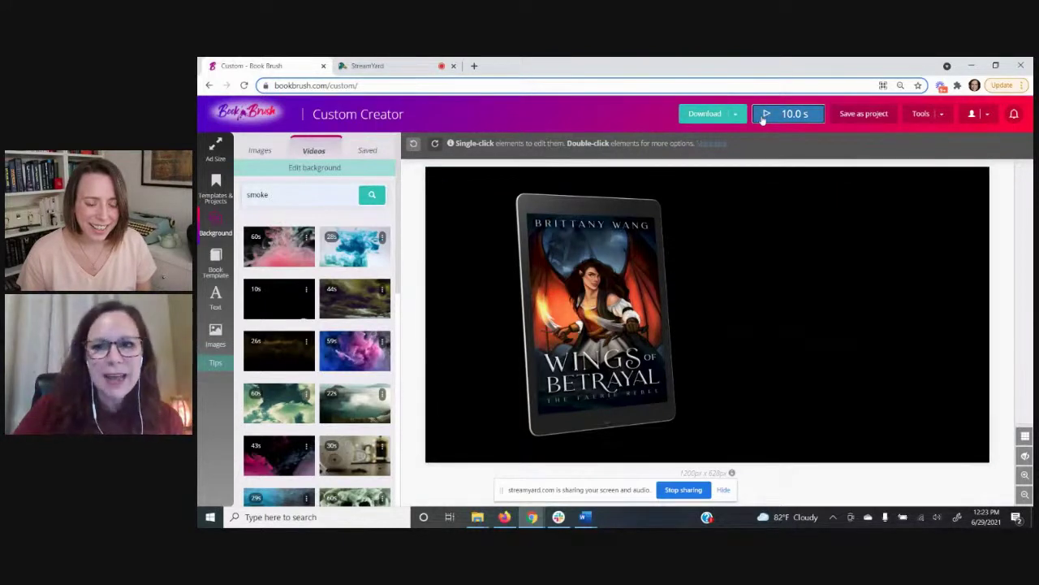
left_click(764, 116)
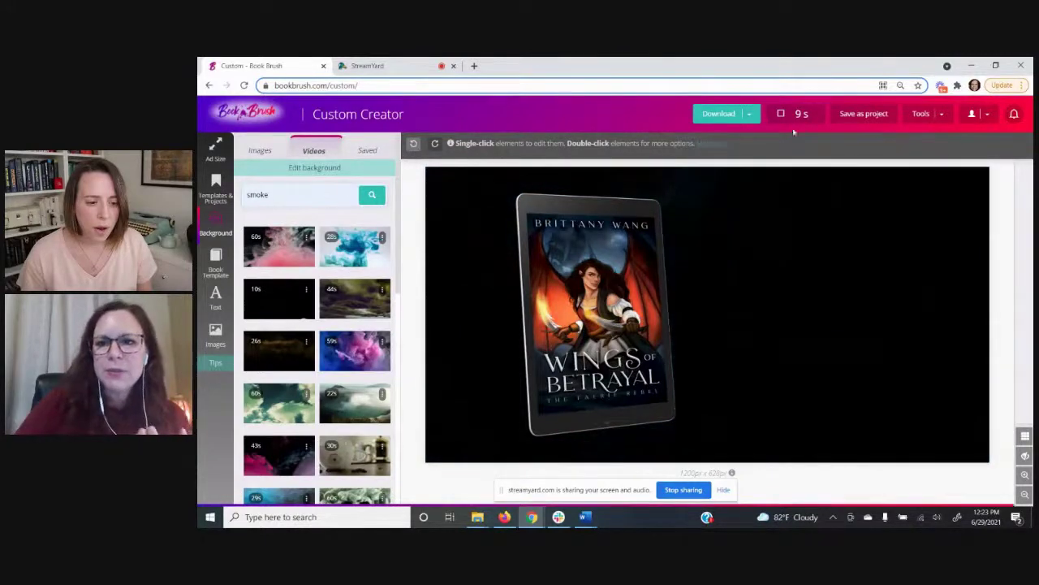
left_click(834, 349)
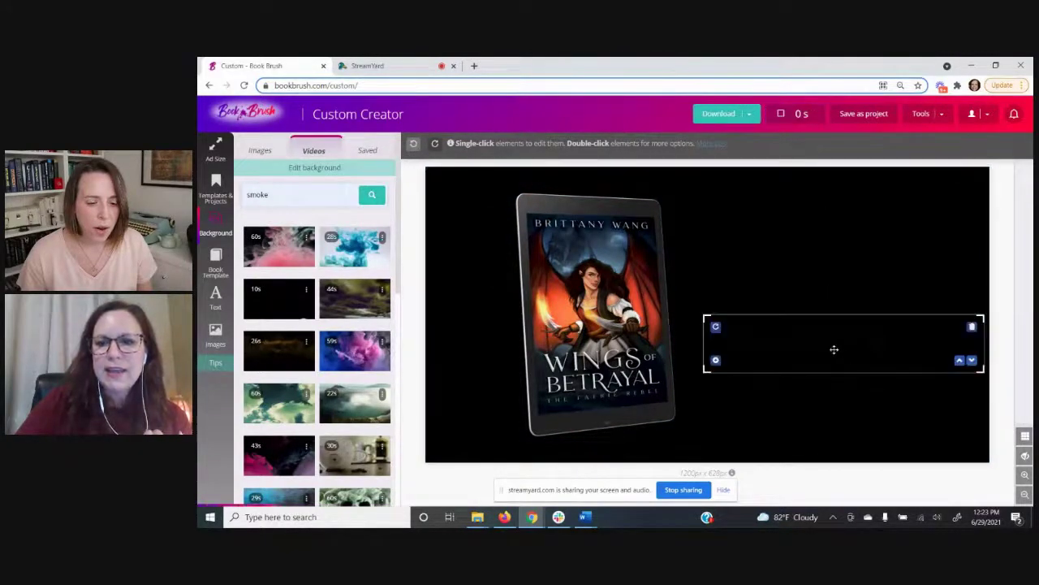
mouse_move(834, 349)
left_mouse_down()
mouse_move(835, 311)
mouse_move(826, 352)
left_mouse_up()
left_click(832, 426)
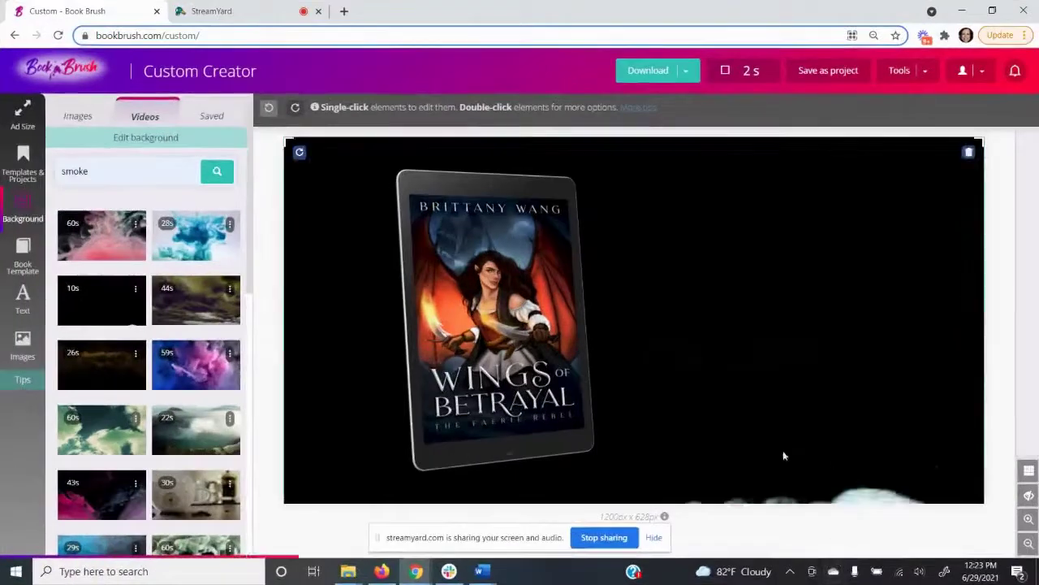
left_click(743, 355)
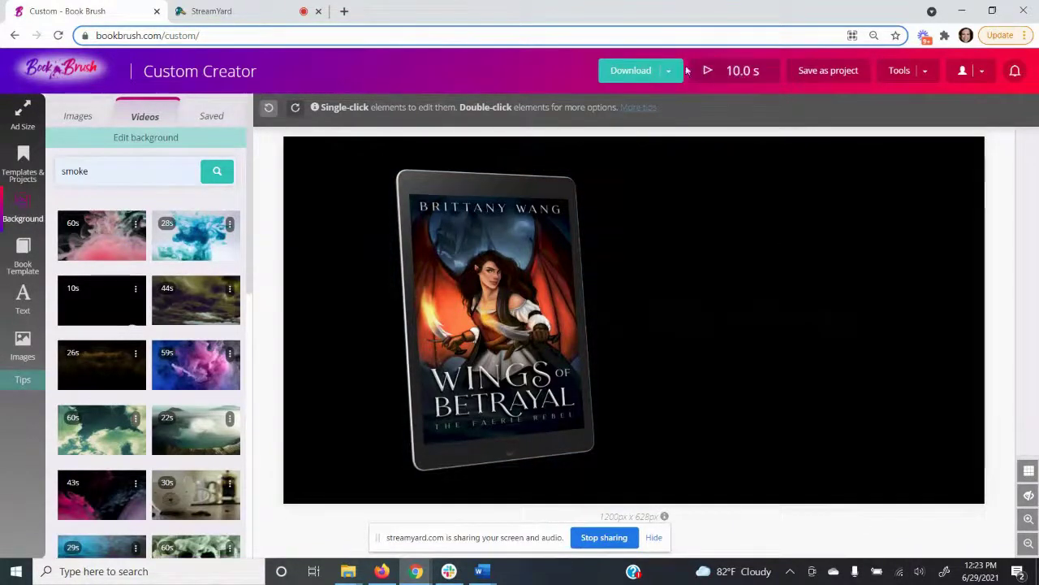
left_click(664, 71)
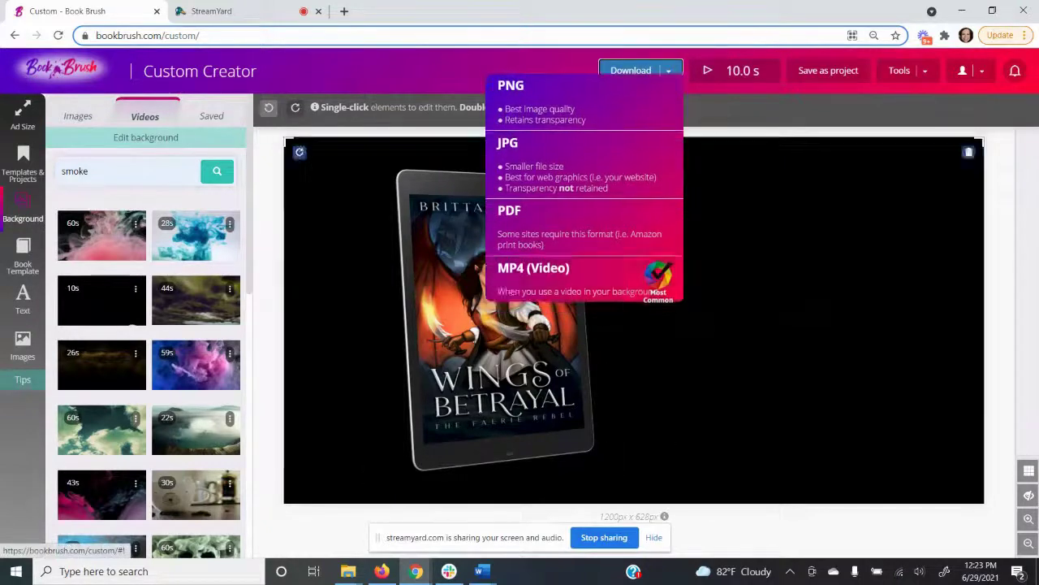
left_click(865, 541)
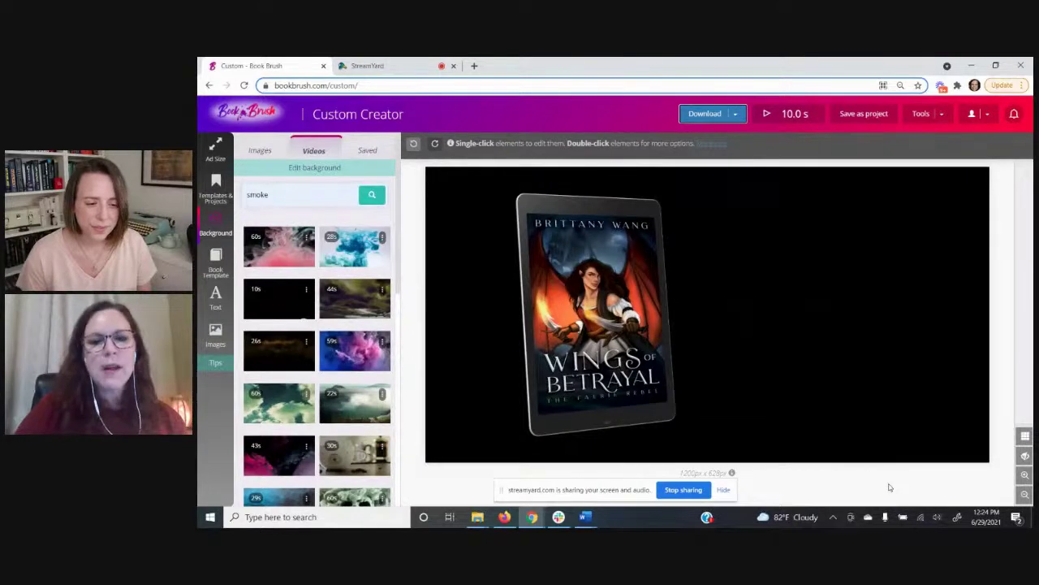
- Apply the Pulse animation from the 100+ animations gallery to the Wings of Betrayal tablet mockup
left_click(601, 307)
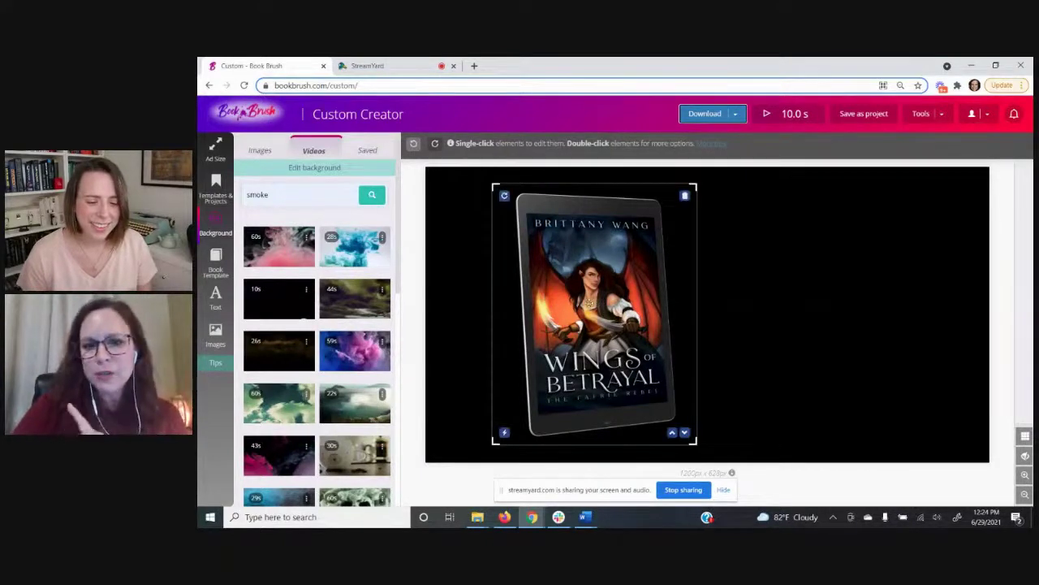
double_click(583, 307)
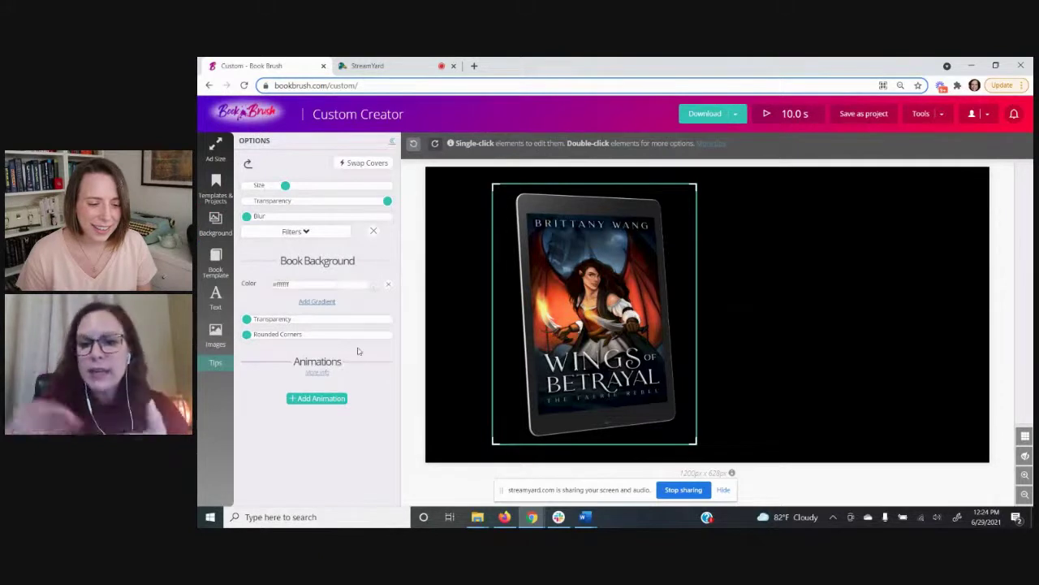
double_click(312, 399)
scroll(321, 406, "down", 1)
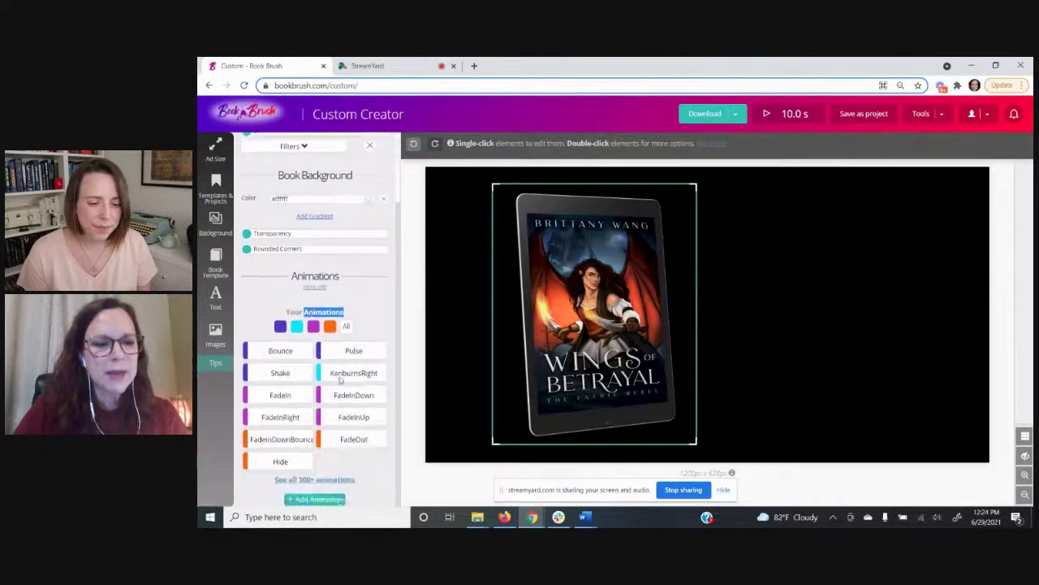
left_click(319, 479)
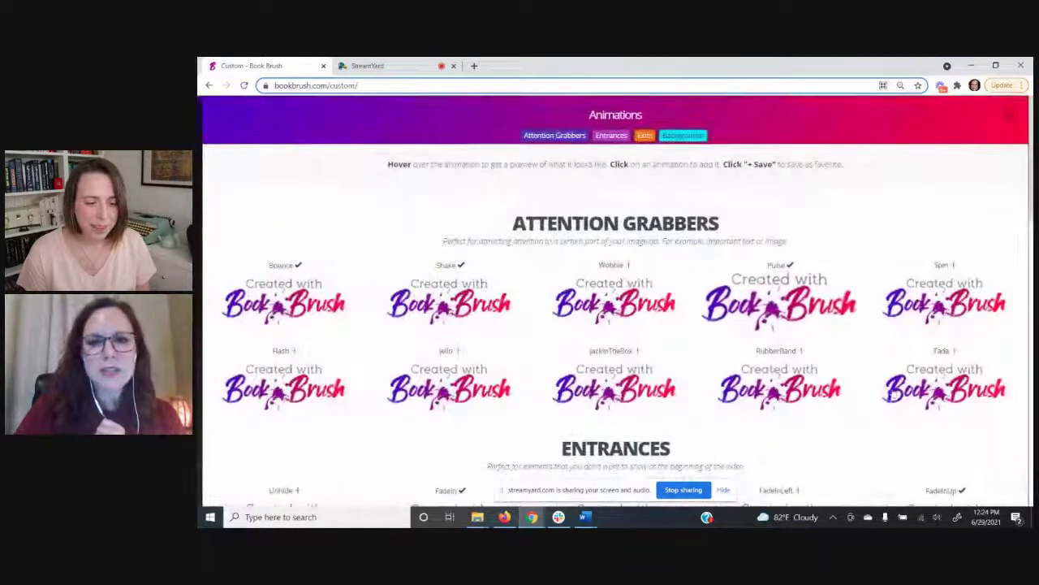
scroll(891, 393, "down", 1)
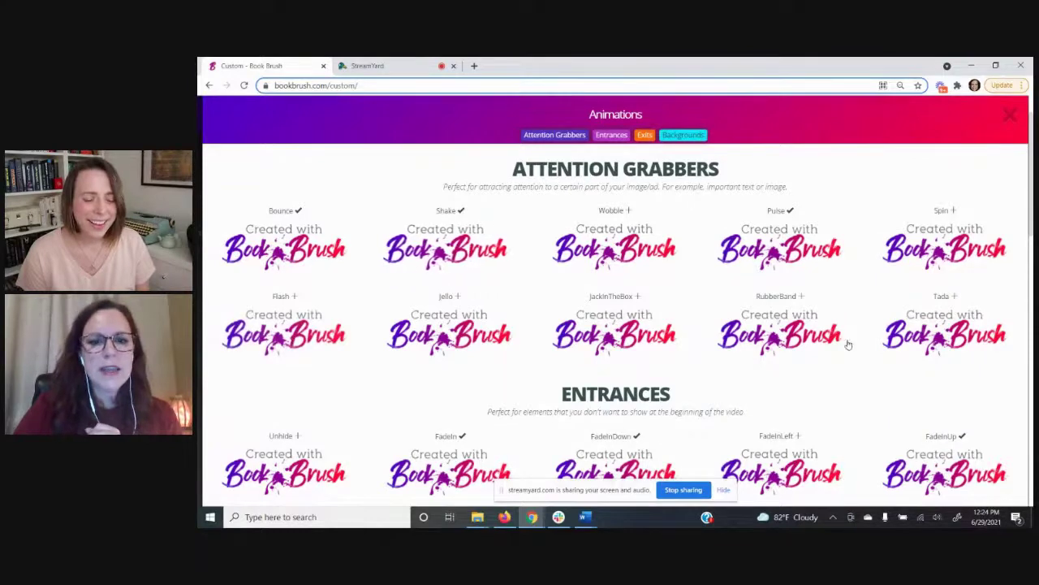
scroll(877, 385, "down", 2)
scroll(876, 386, "down", 5)
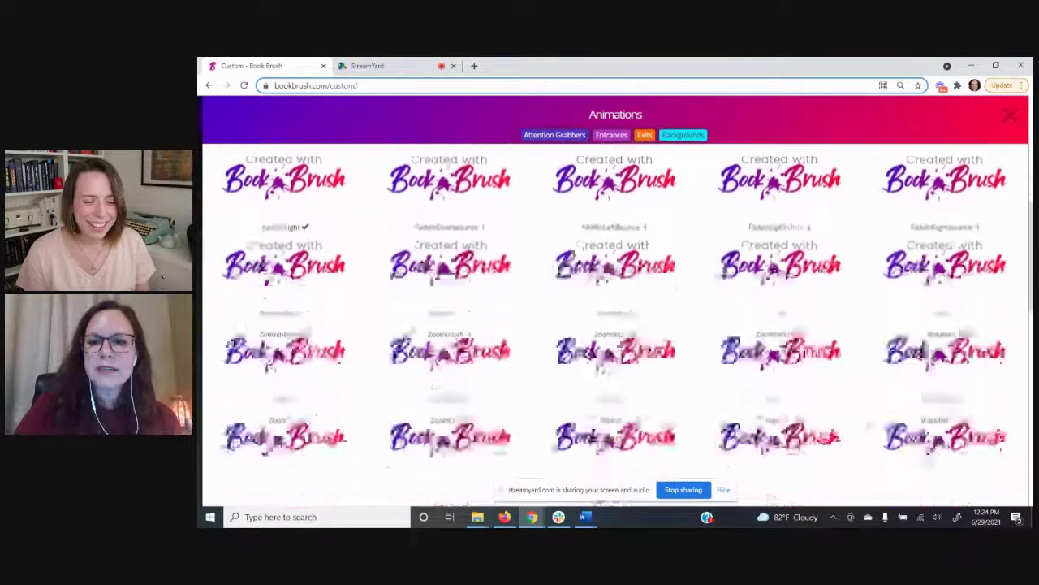
scroll(880, 439, "up", 5)
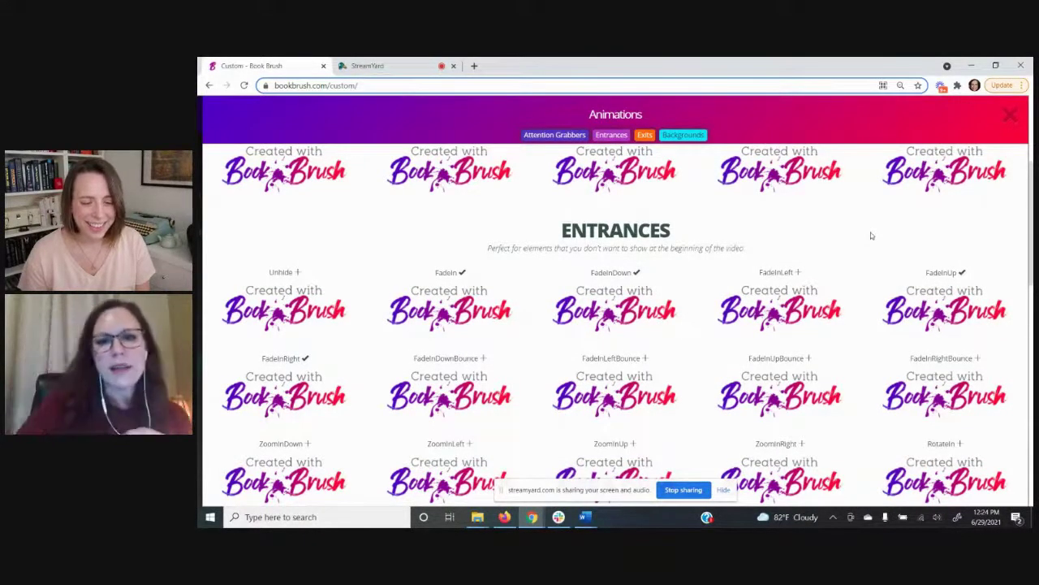
scroll(772, 380, "up", 2)
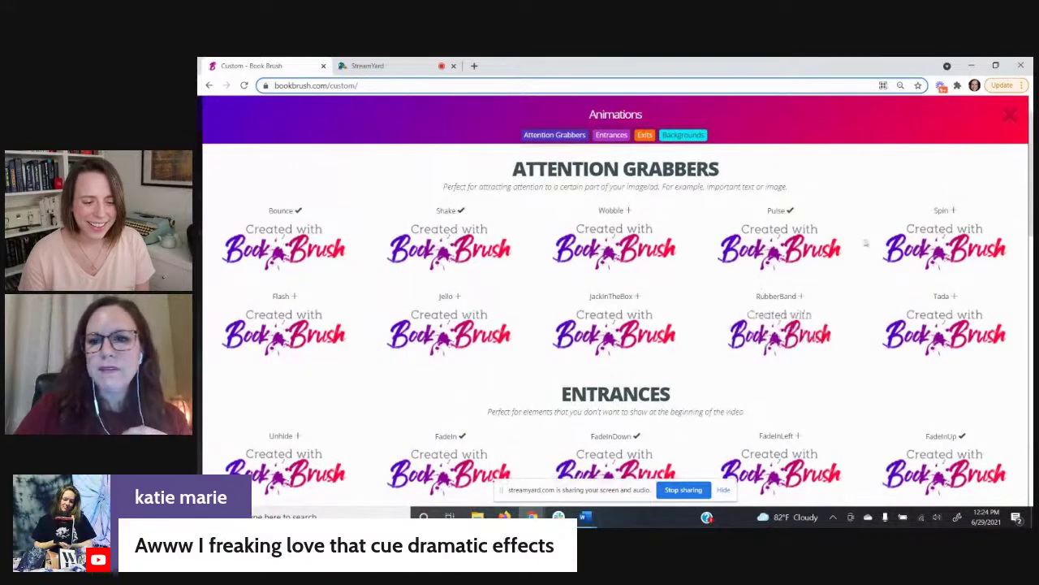
left_click(778, 244)
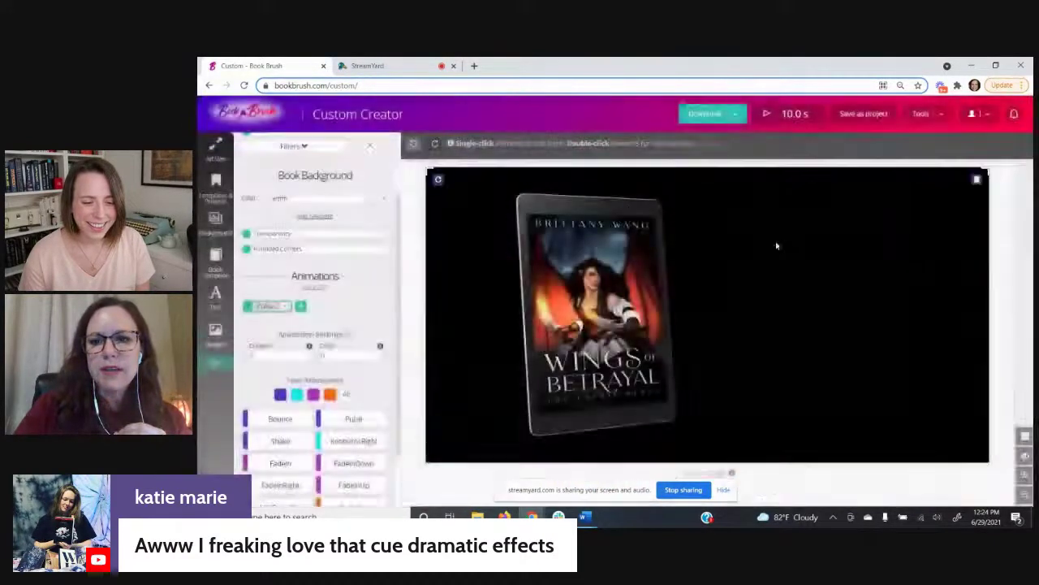
left_click(766, 115)
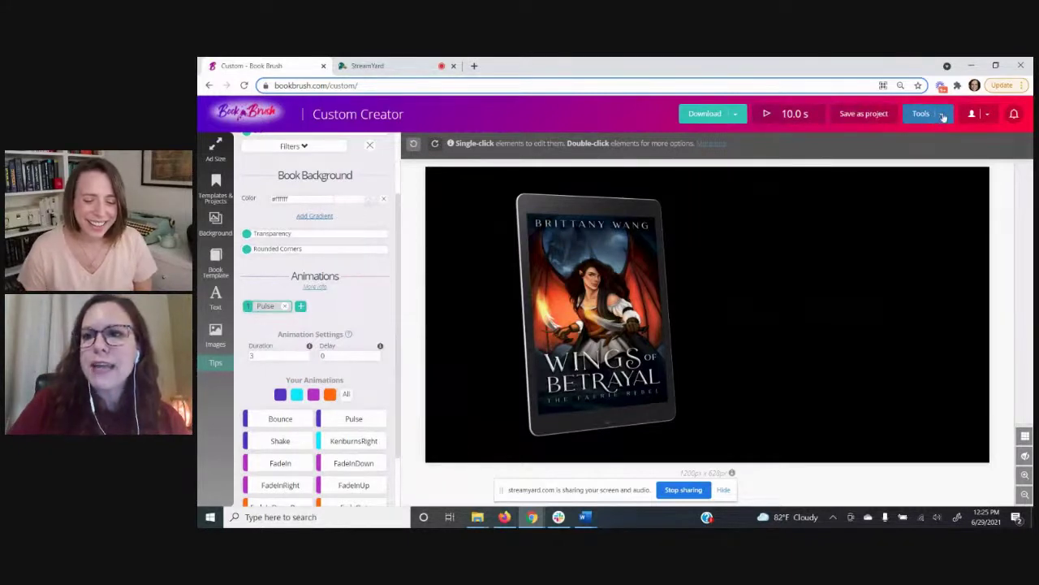
- Switch from the editor to the Instant Mockups tool and show all 1303 templates
left_click(943, 118)
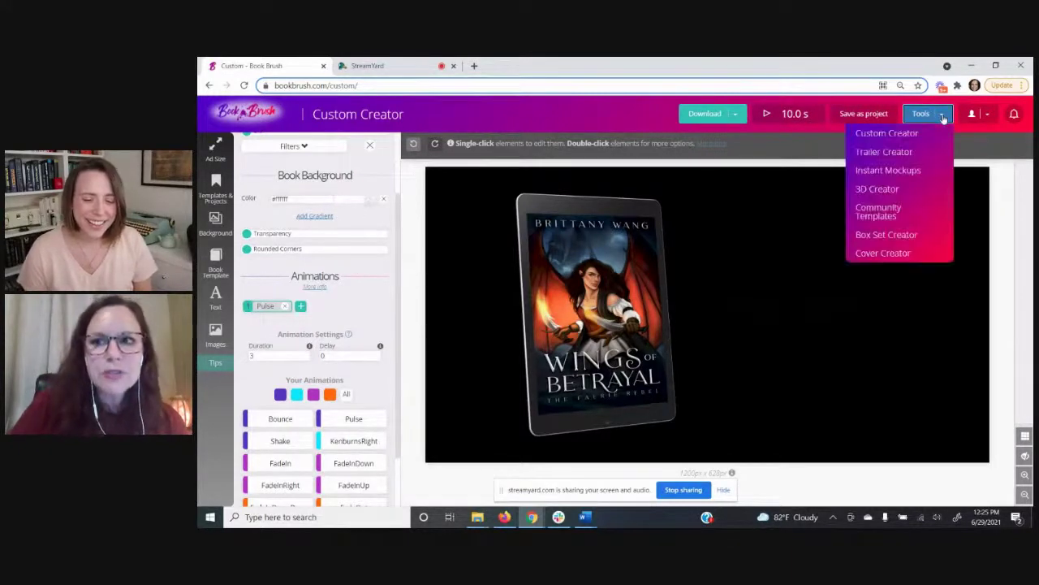
left_click(890, 173)
left_click(669, 147)
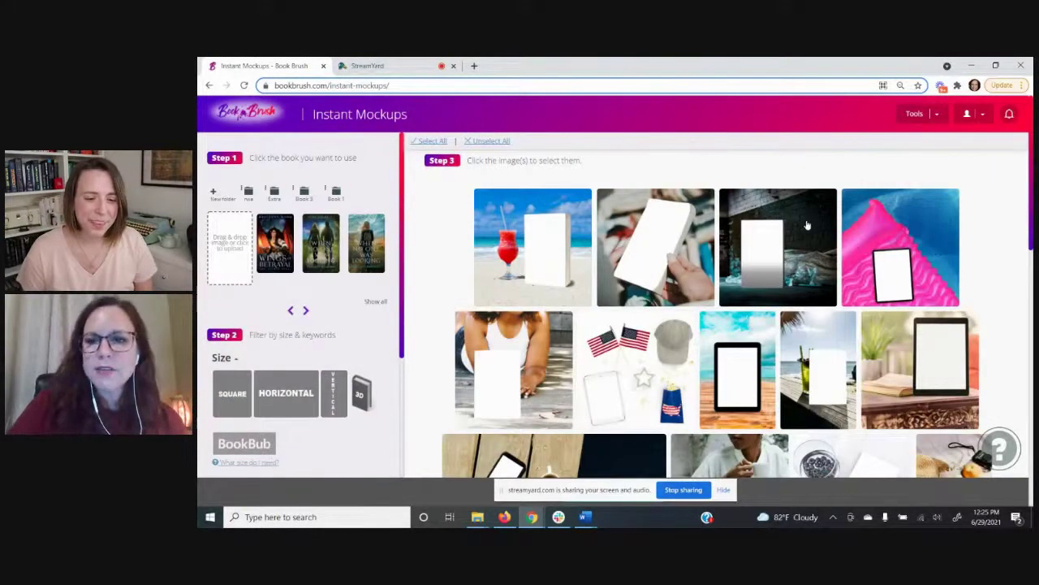
scroll(808, 225, "down", 3)
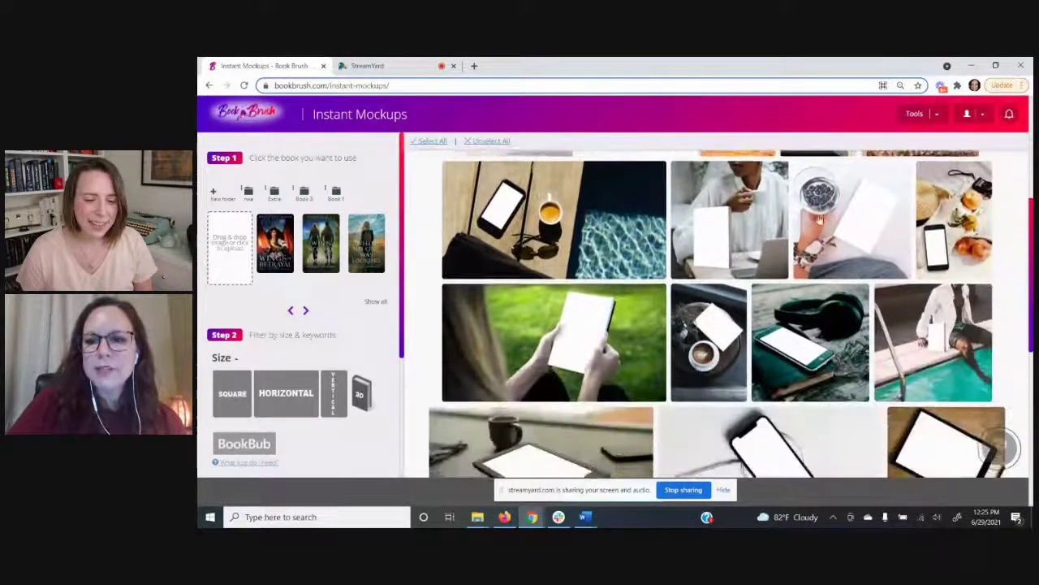
scroll(820, 220, "down", 5)
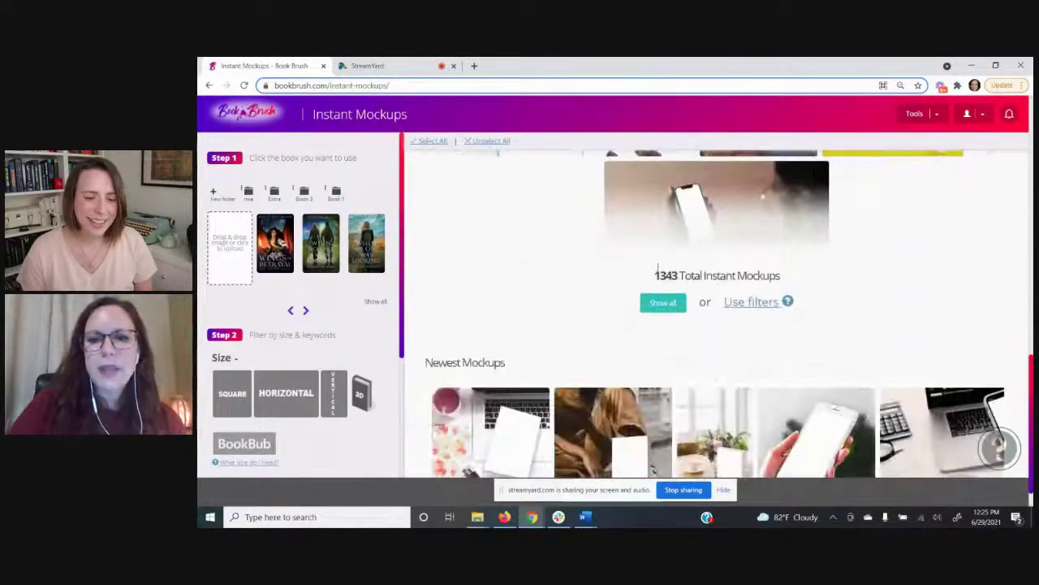
left_click(662, 303)
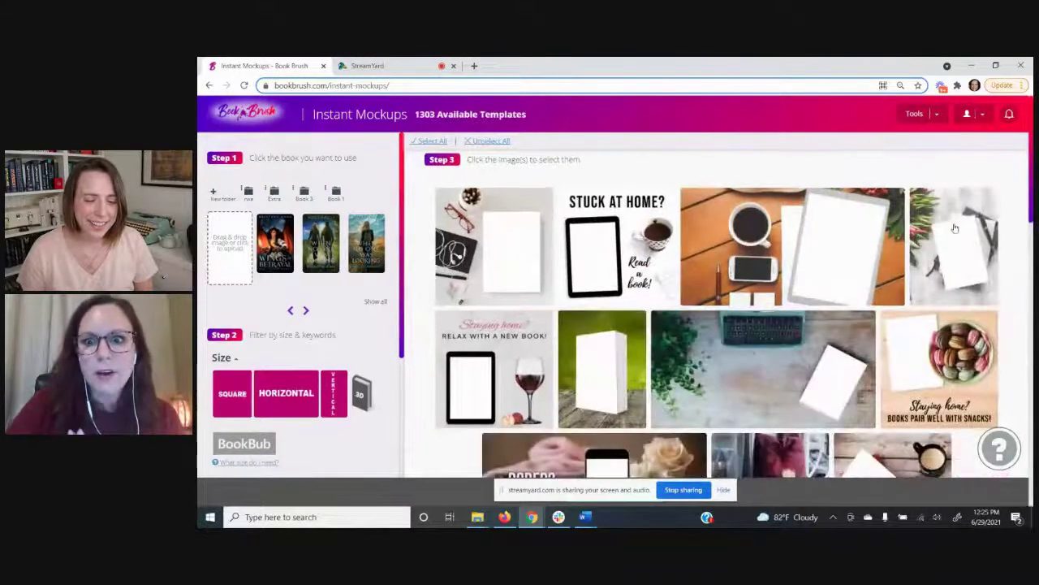
- Choose the Wings of Betrayal book as the Step 1 cover for the mockups
scroll(948, 241, "down", 5)
scroll(948, 240, "down", 5)
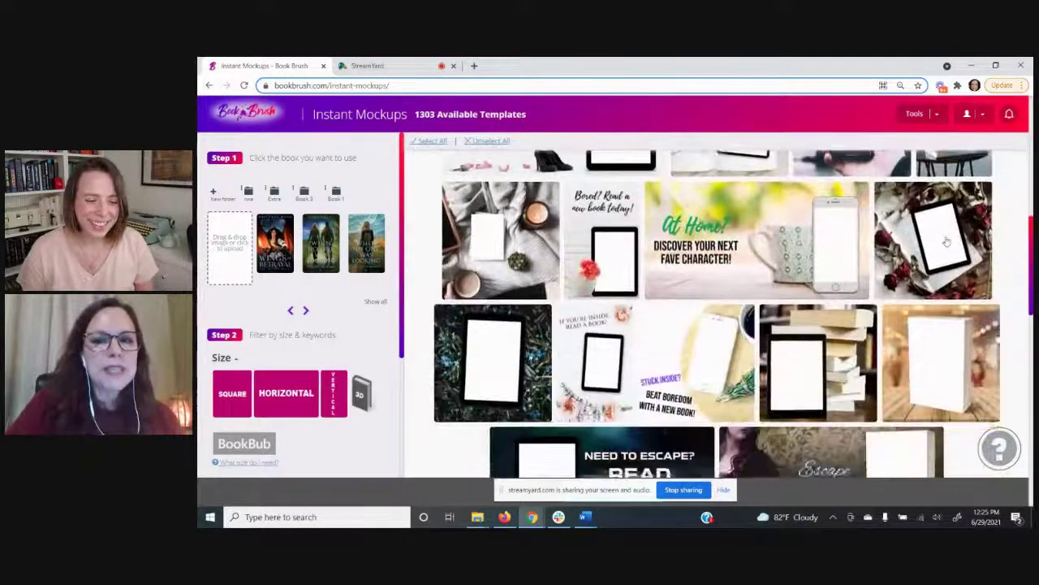
scroll(947, 241, "down", 5)
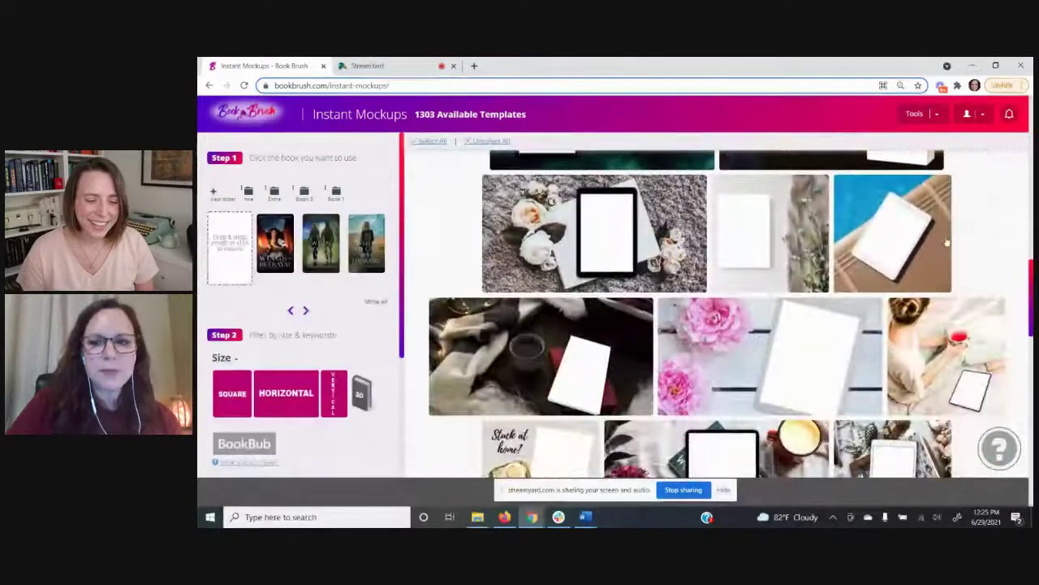
scroll(940, 240, "down", 5)
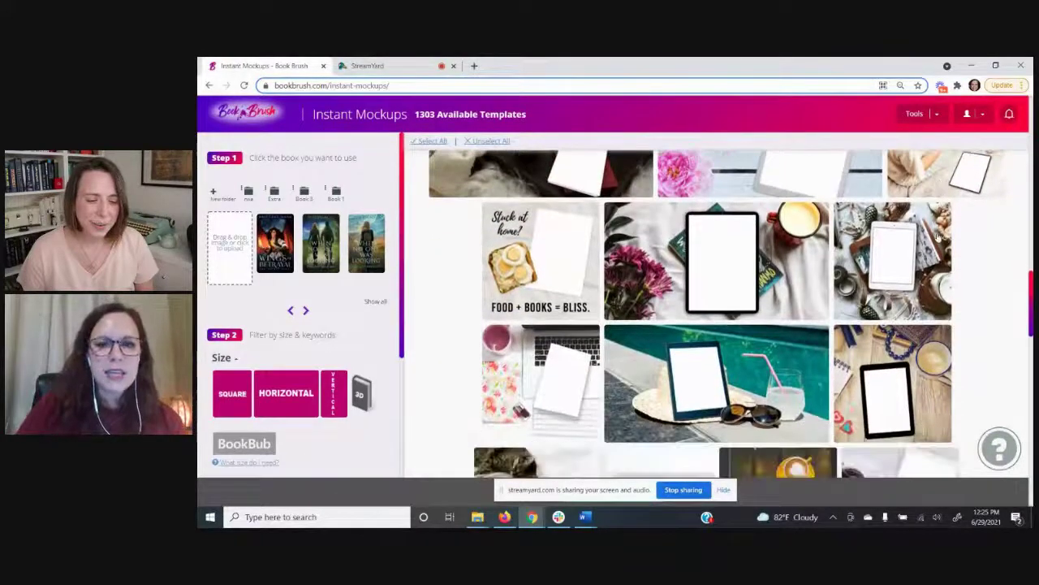
scroll(919, 248, "down", 3)
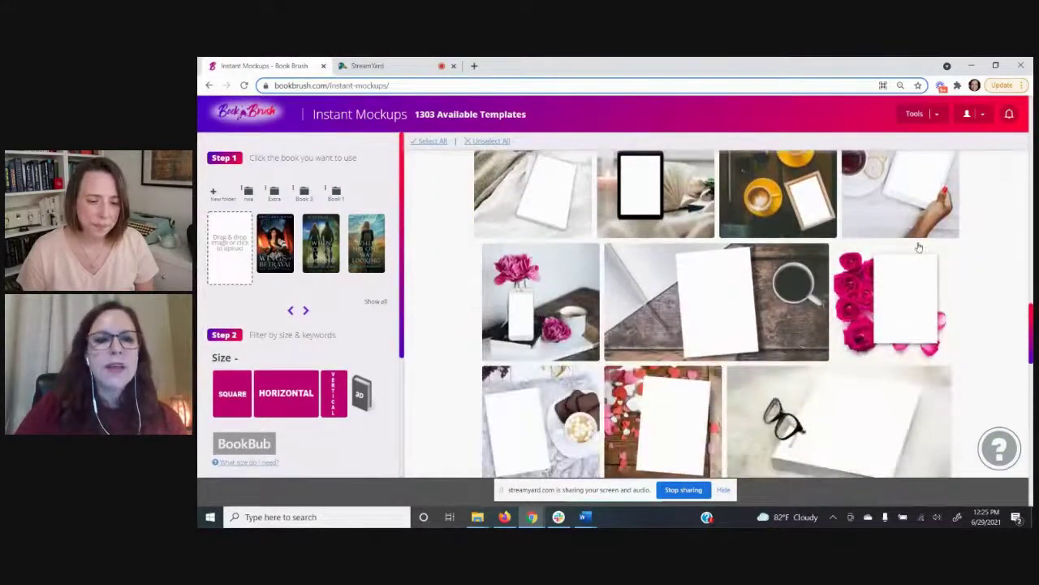
scroll(940, 307, "down", 5)
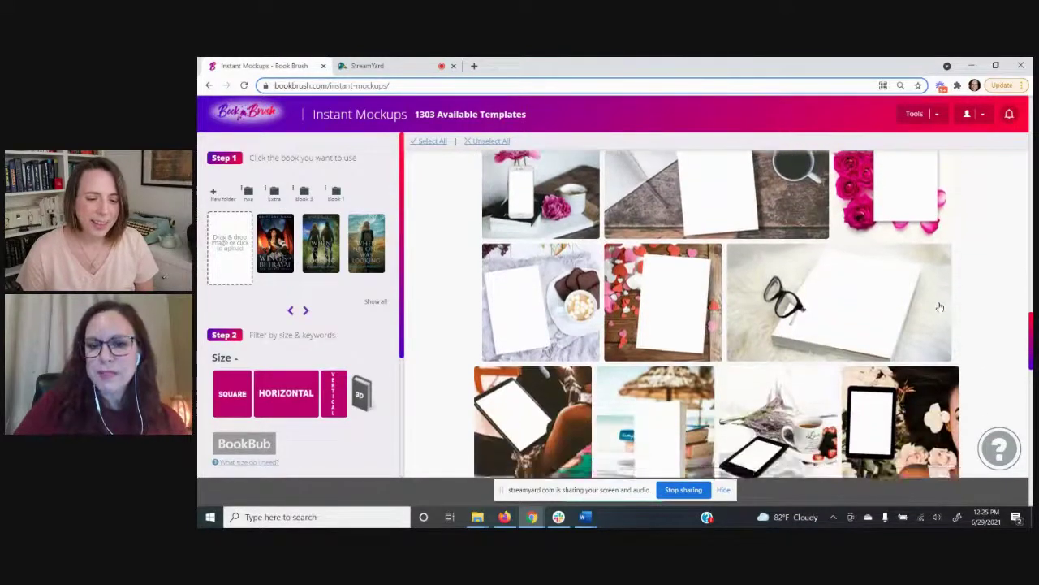
scroll(938, 300, "down", 1)
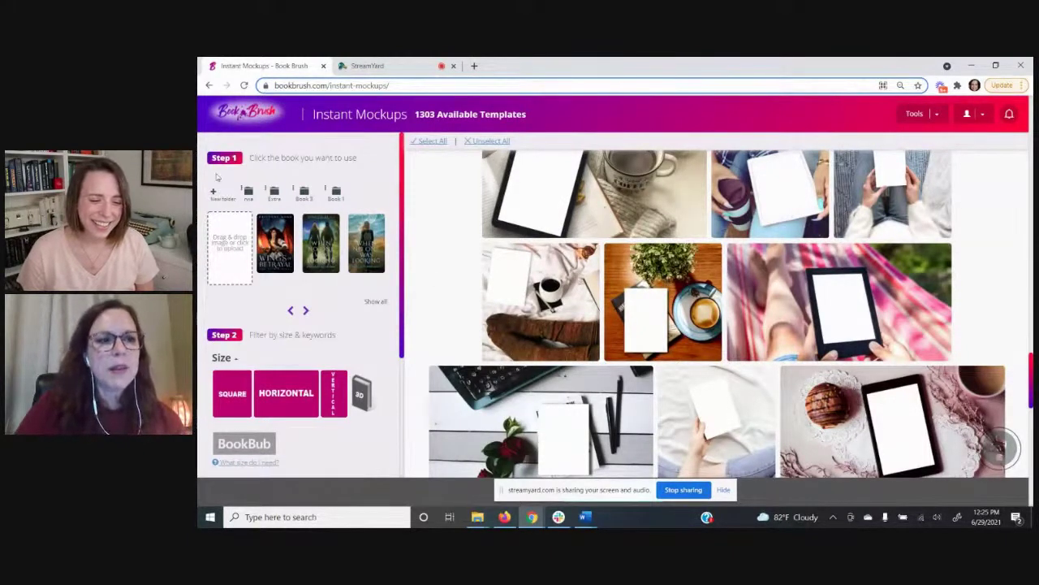
left_click(264, 230)
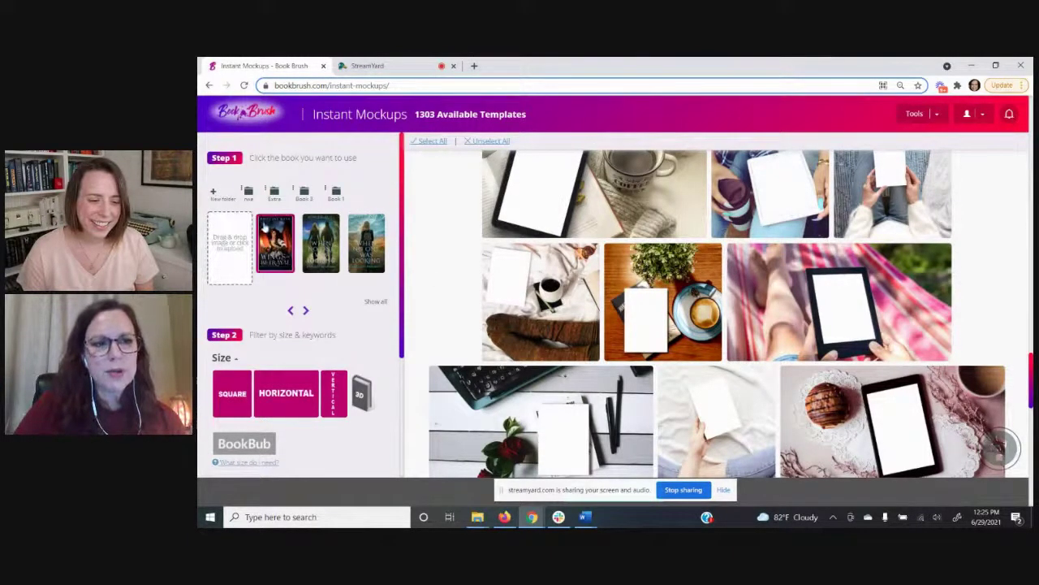
- Add the hands-holding-tablet, hammock e-reader, blue bag and green book mockups to the selection
scroll(283, 375, "down", 2)
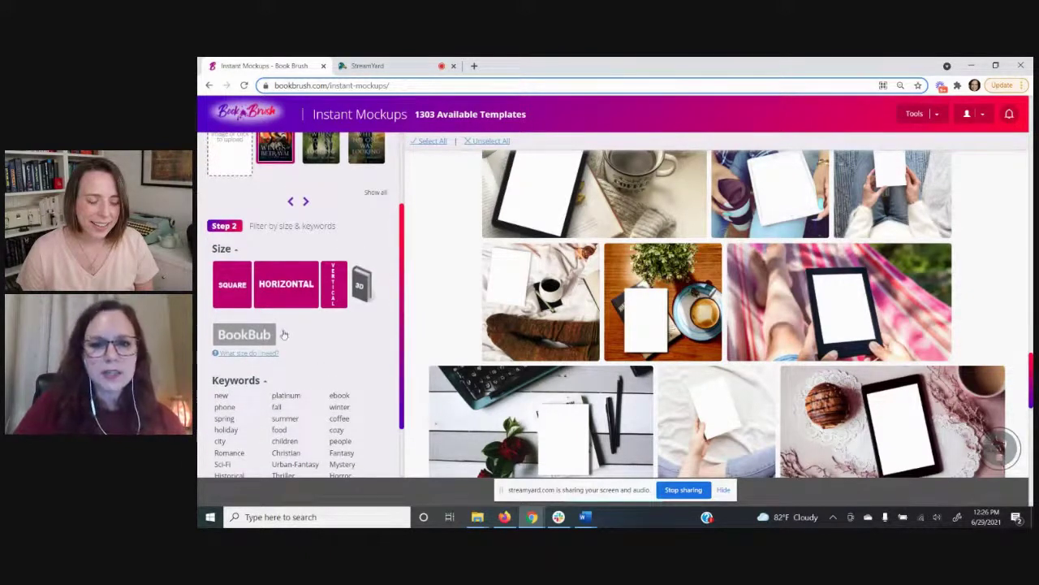
scroll(283, 334, "up", 2)
scroll(605, 276, "up", 2)
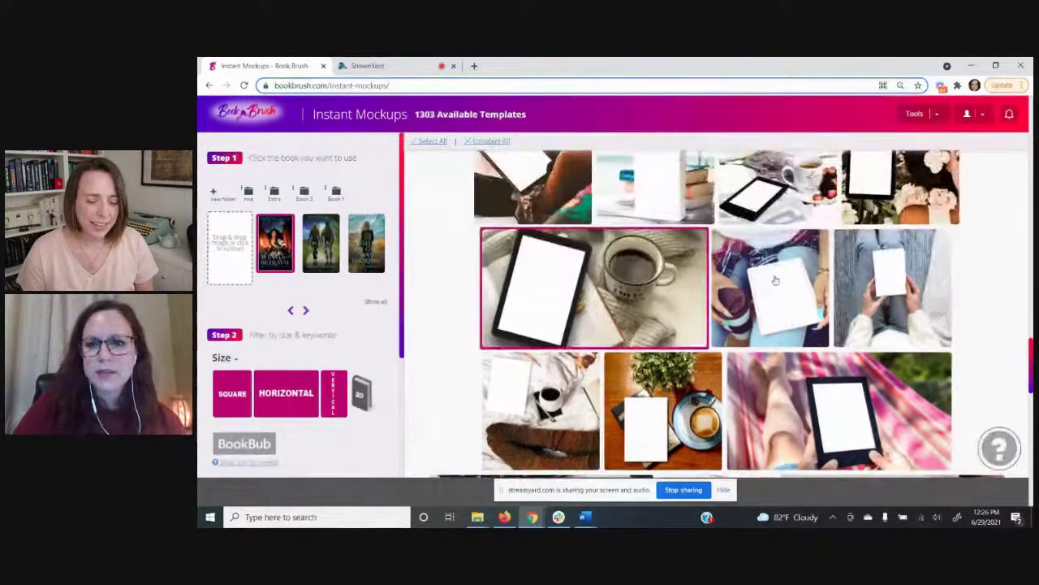
left_click(776, 280)
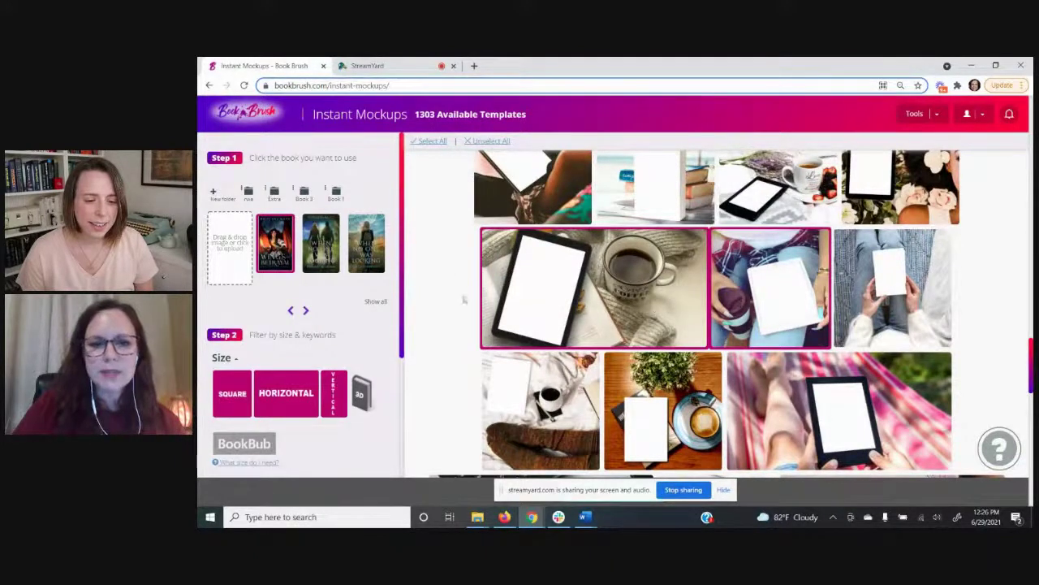
scroll(824, 345, "down", 2)
left_click(825, 349)
scroll(823, 340, "down", 3)
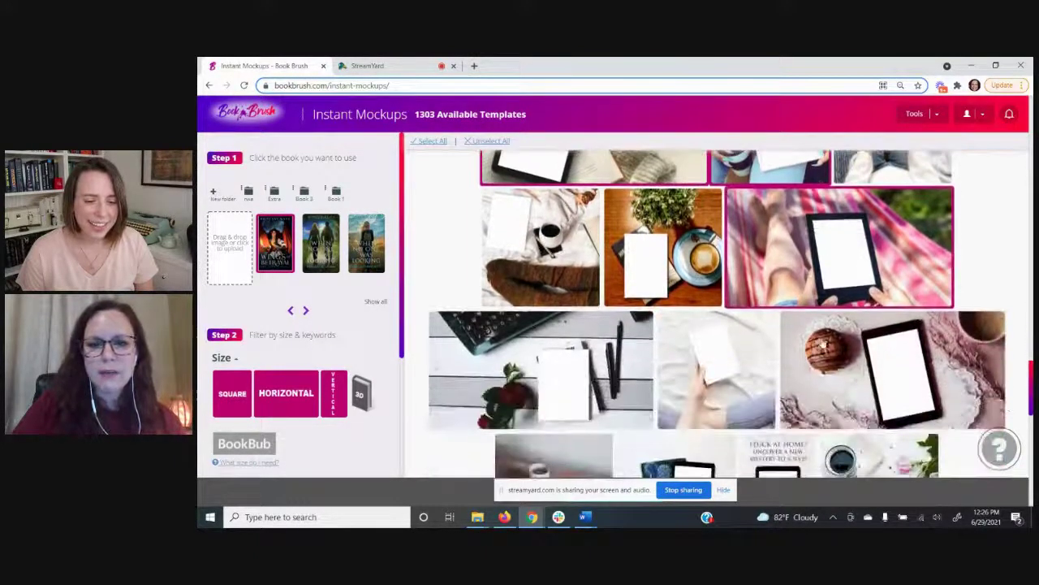
scroll(825, 337, "down", 3)
scroll(720, 225, "down", 4)
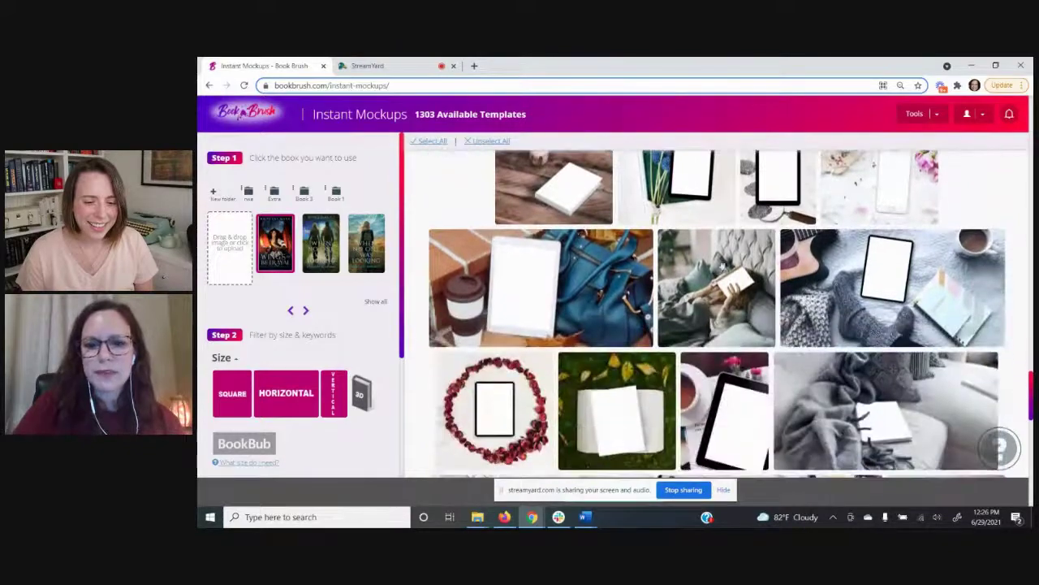
left_click(532, 298)
scroll(568, 292, "down", 2)
left_click(618, 288)
- Add the hat, wooden-table, beach e-reader and hand-holding-book mockups to the selection
scroll(707, 309, "down", 2)
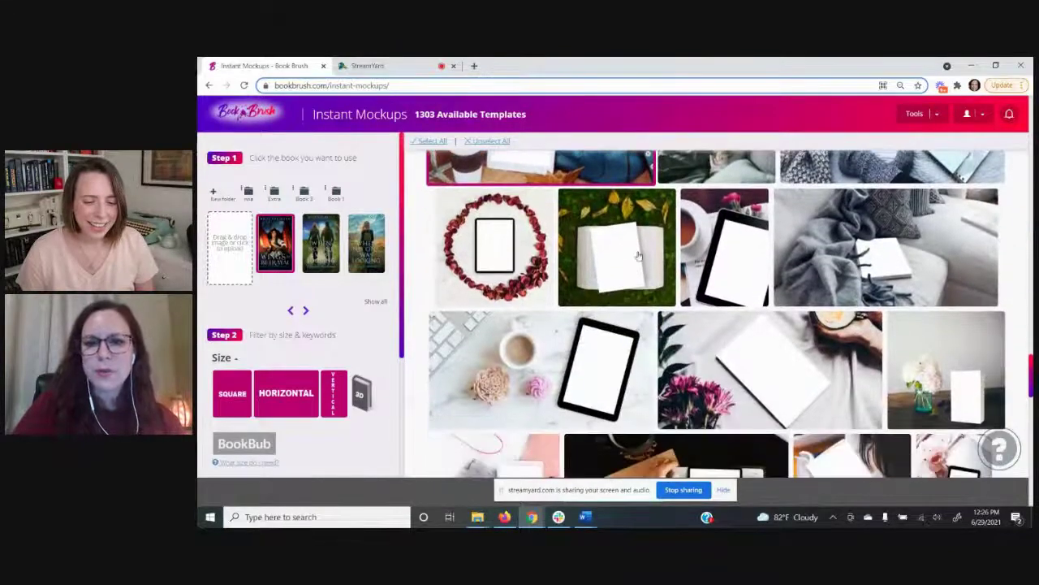
scroll(708, 285, "down", 4)
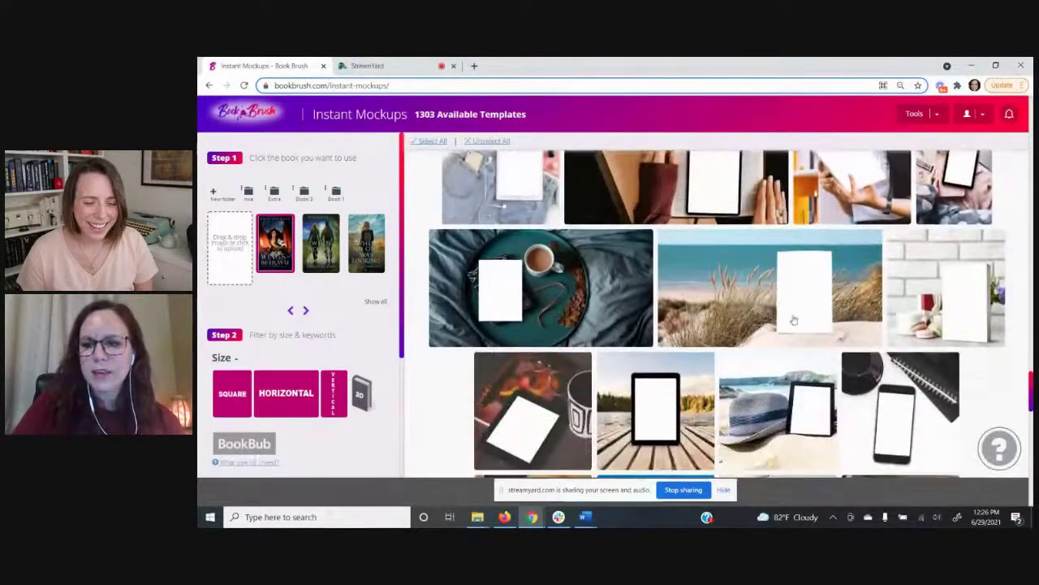
scroll(714, 301, "down", 2)
left_click(784, 312)
scroll(783, 311, "down", 4)
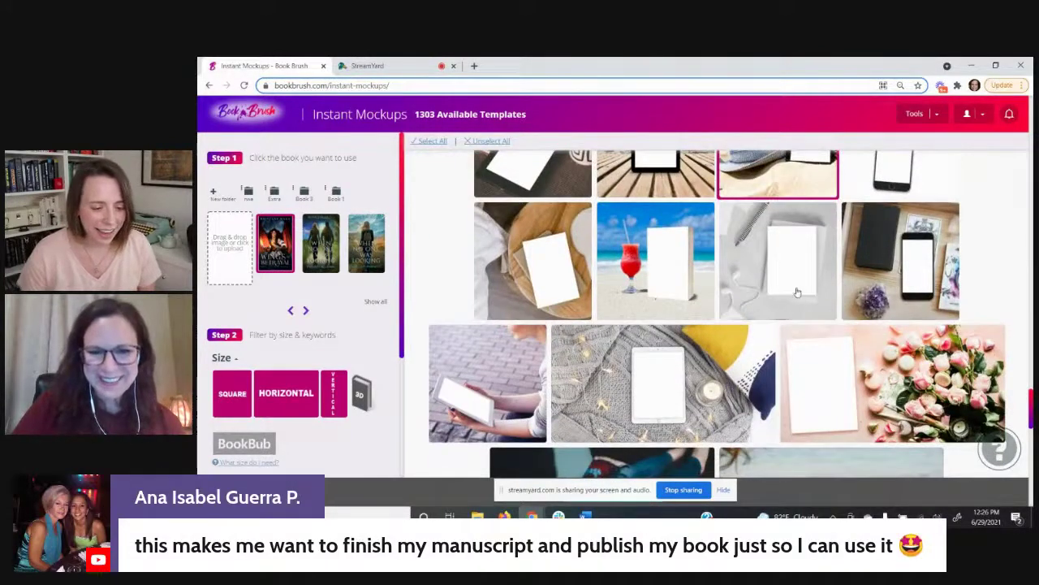
left_click(547, 283)
scroll(540, 380, "down", 3)
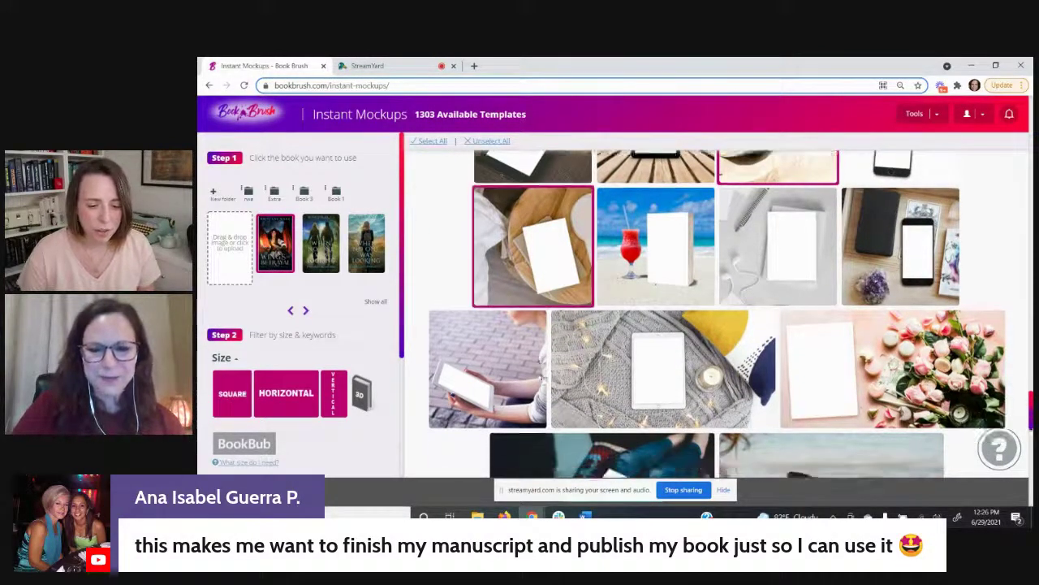
scroll(986, 414, "down", 1)
left_click(871, 297)
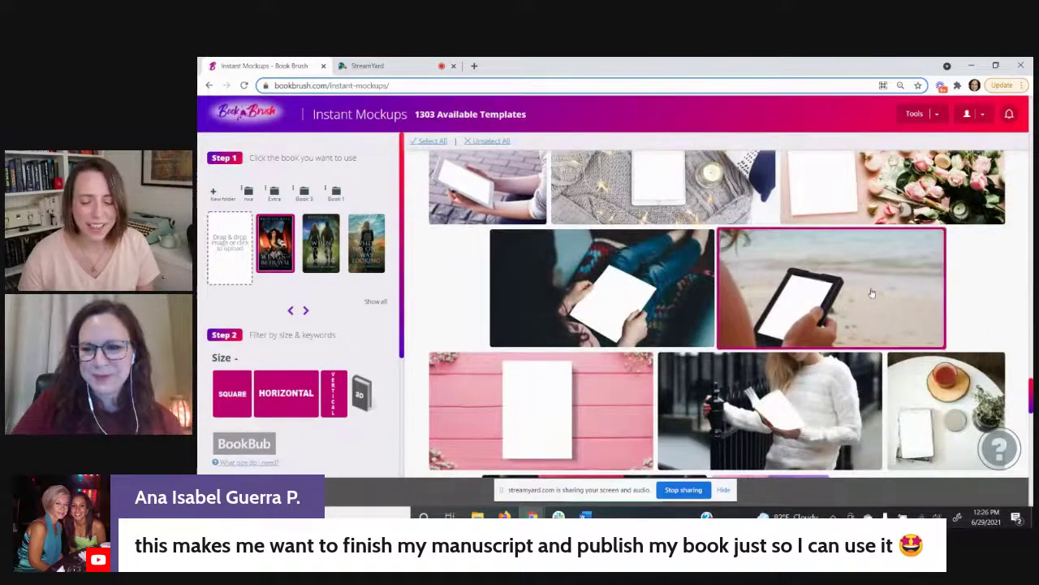
scroll(873, 293, "down", 3)
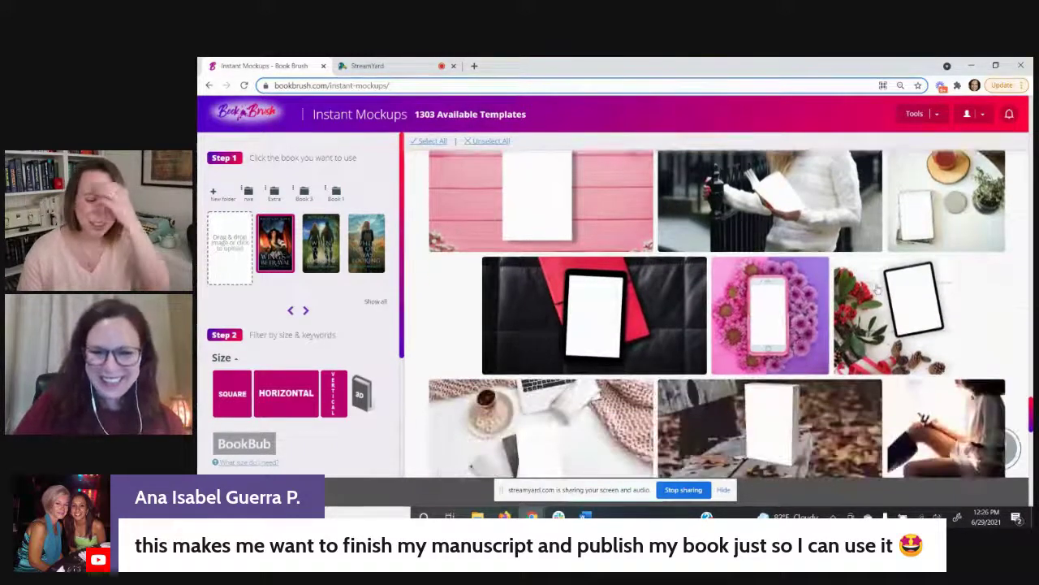
scroll(875, 286, "down", 2)
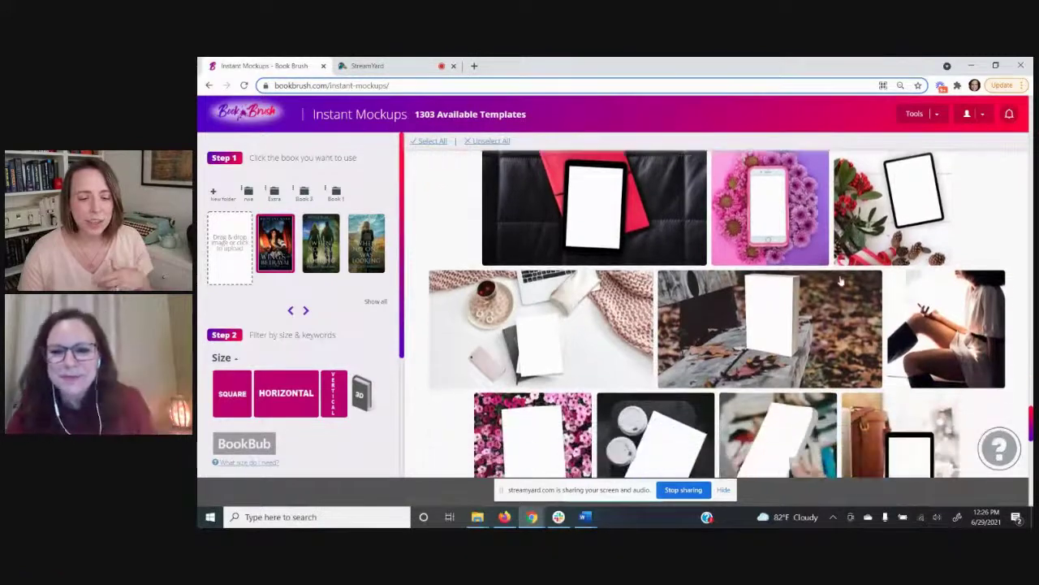
scroll(840, 281, "down", 1)
left_click(778, 389)
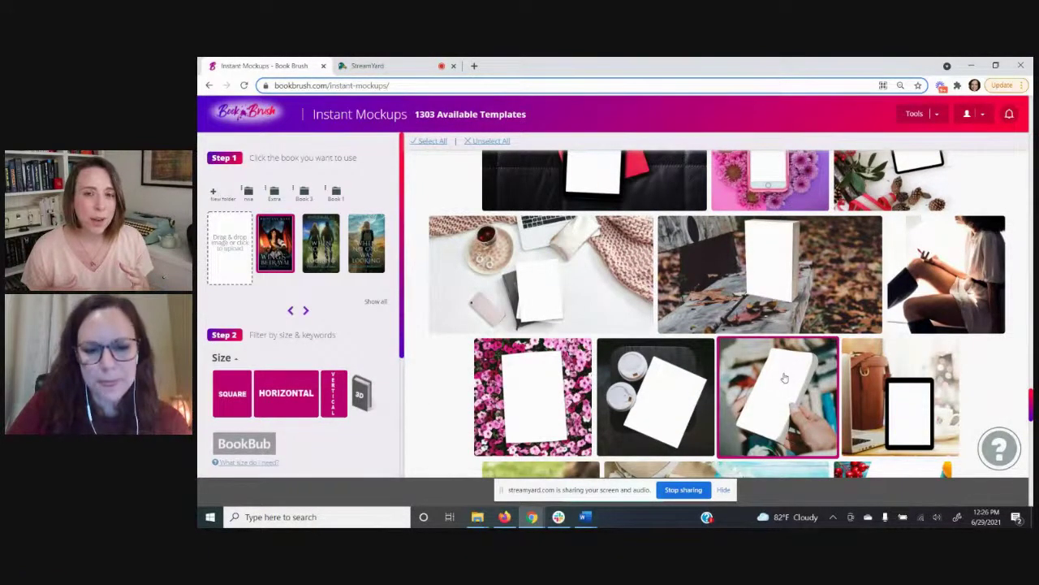
- Scroll through the remaining mockup templates
scroll(784, 378, "down", 2)
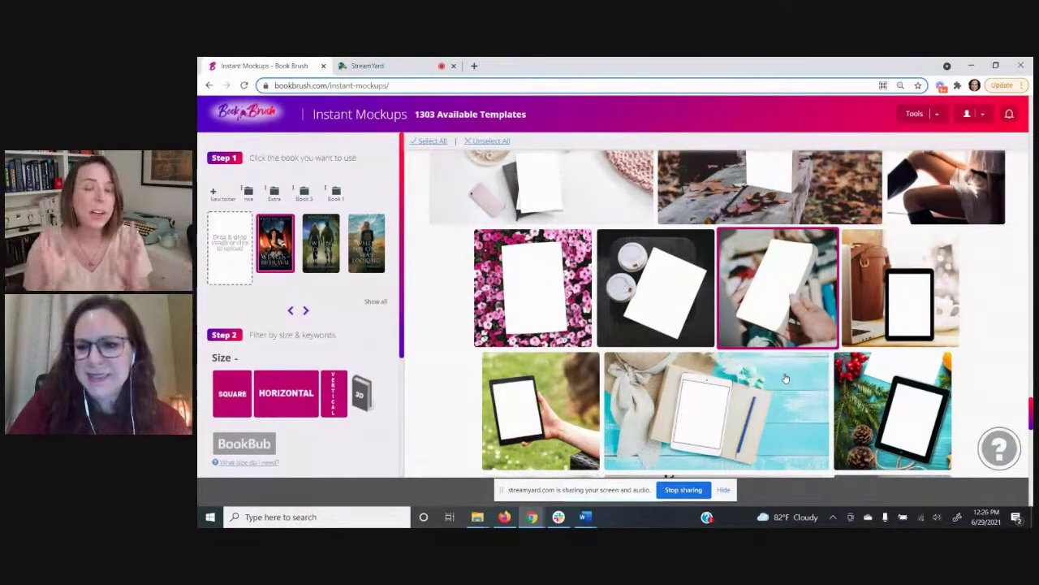
scroll(785, 379, "down", 3)
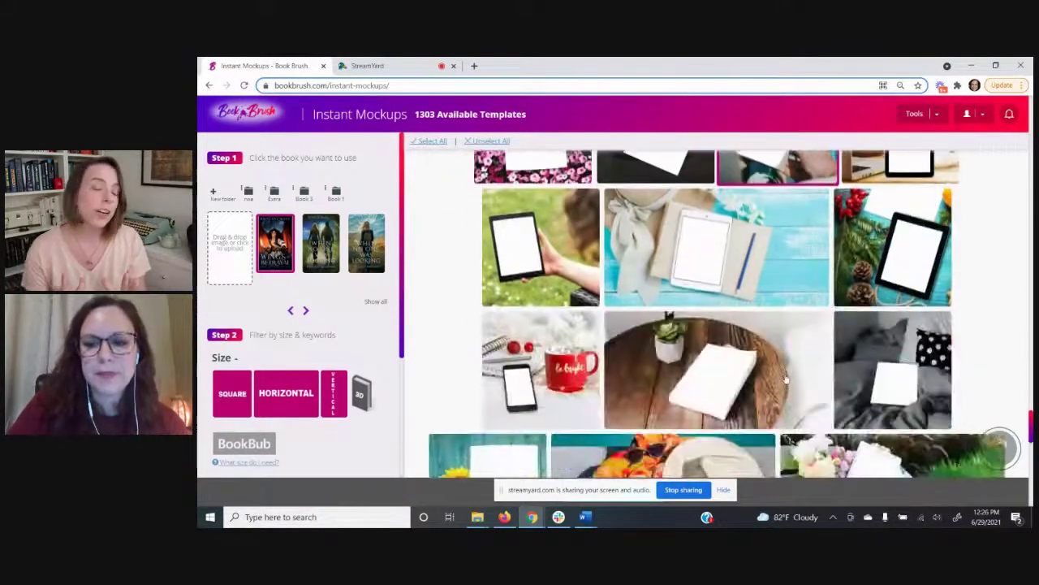
scroll(786, 378, "down", 2)
scroll(911, 384, "down", 4)
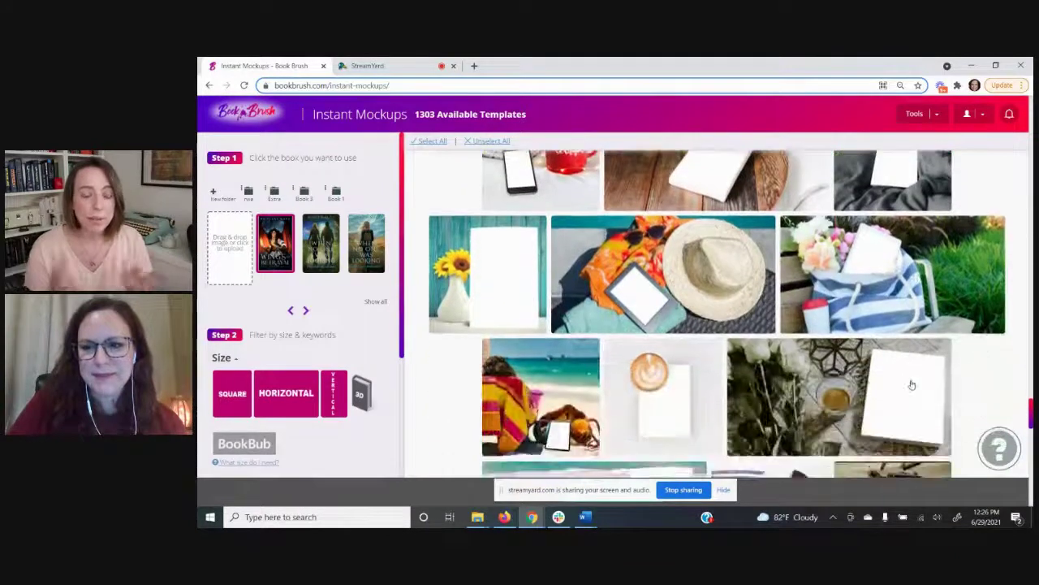
scroll(911, 384, "down", 2)
scroll(911, 384, "down", 2)
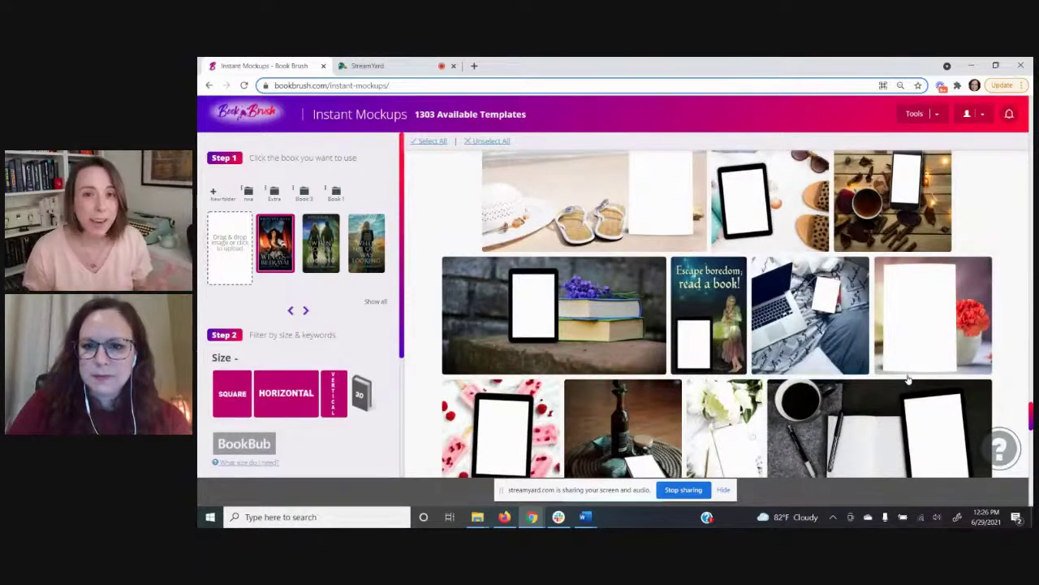
scroll(908, 379, "down", 2)
scroll(907, 378, "down", 2)
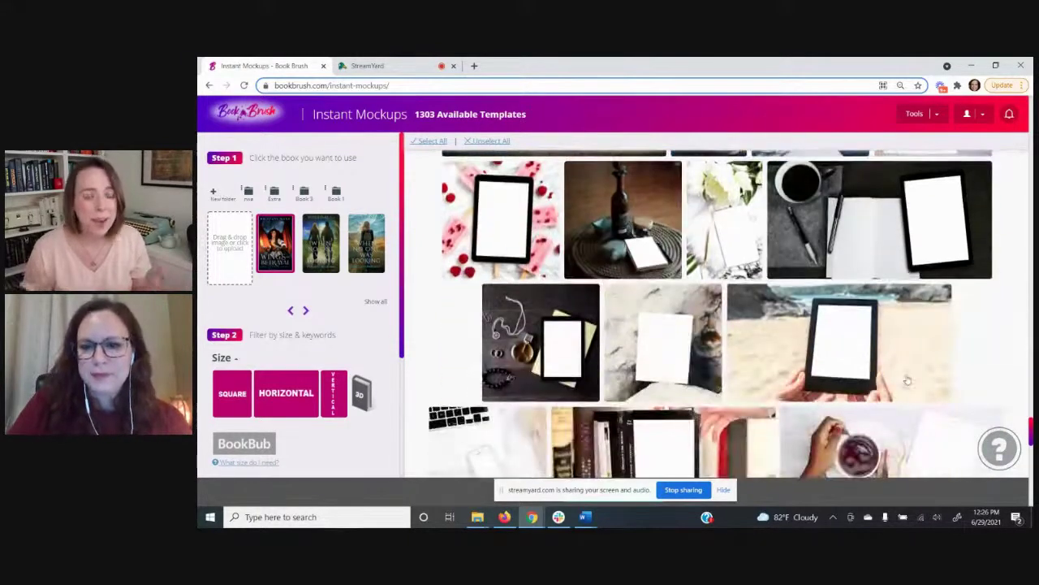
scroll(908, 378, "down", 2)
scroll(908, 378, "down", 2)
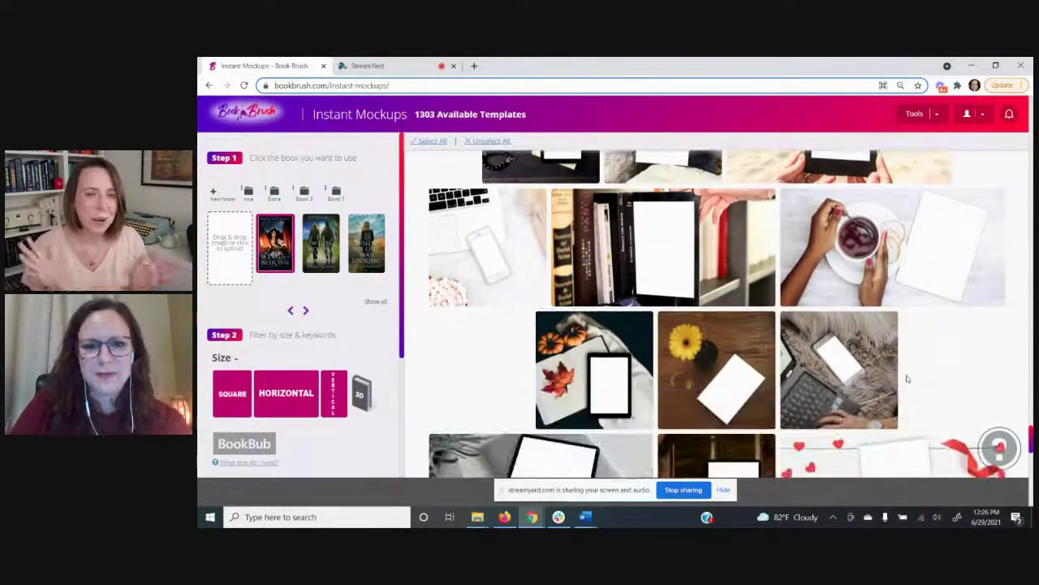
scroll(908, 379, "down", 2)
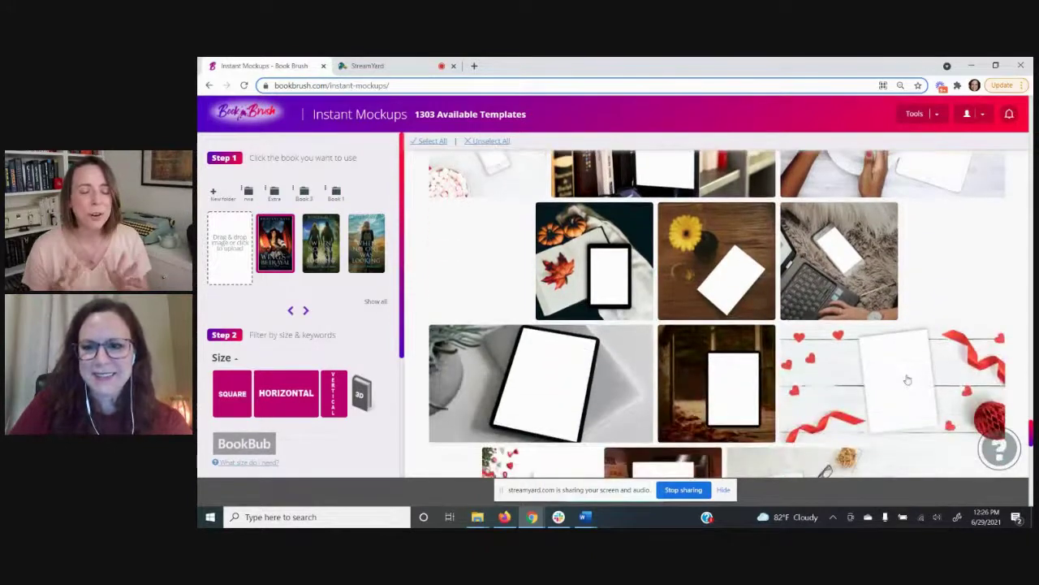
scroll(908, 378, "down", 4)
scroll(908, 378, "down", 4)
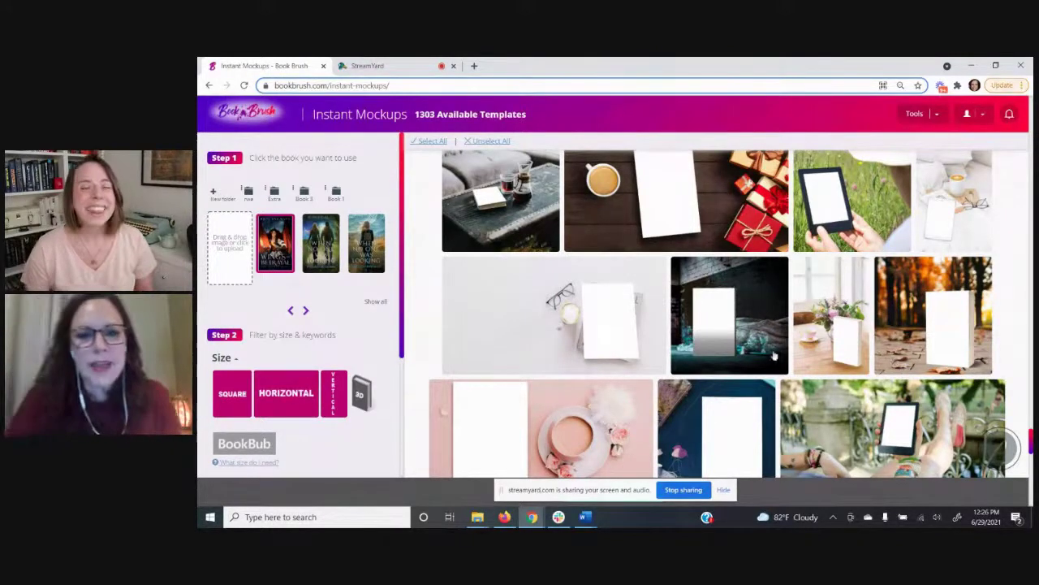
- Toggle the browser between a smaller window and full screen twice
left_click(996, 66)
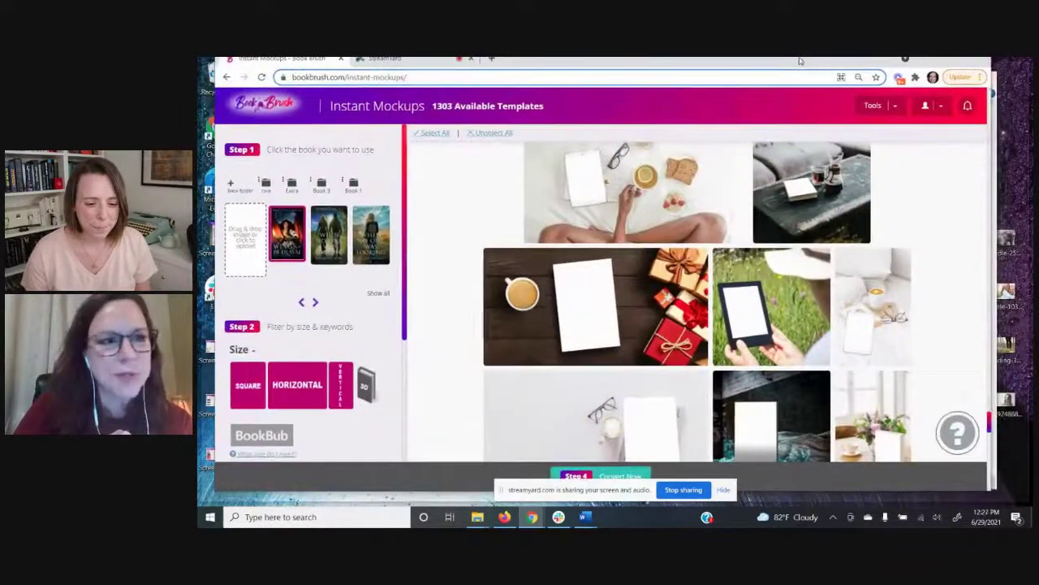
left_click(955, 59)
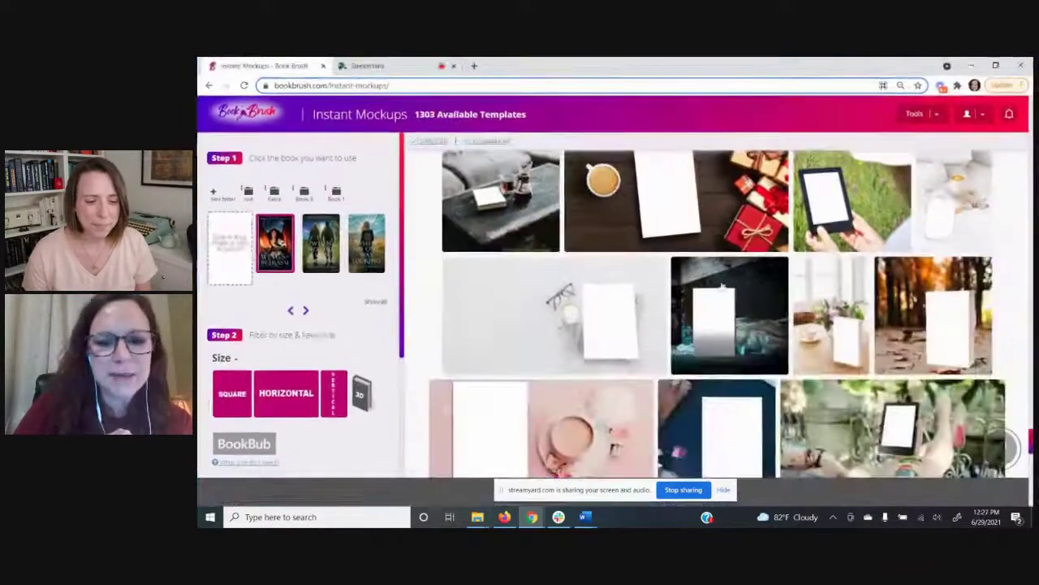
left_click(996, 66)
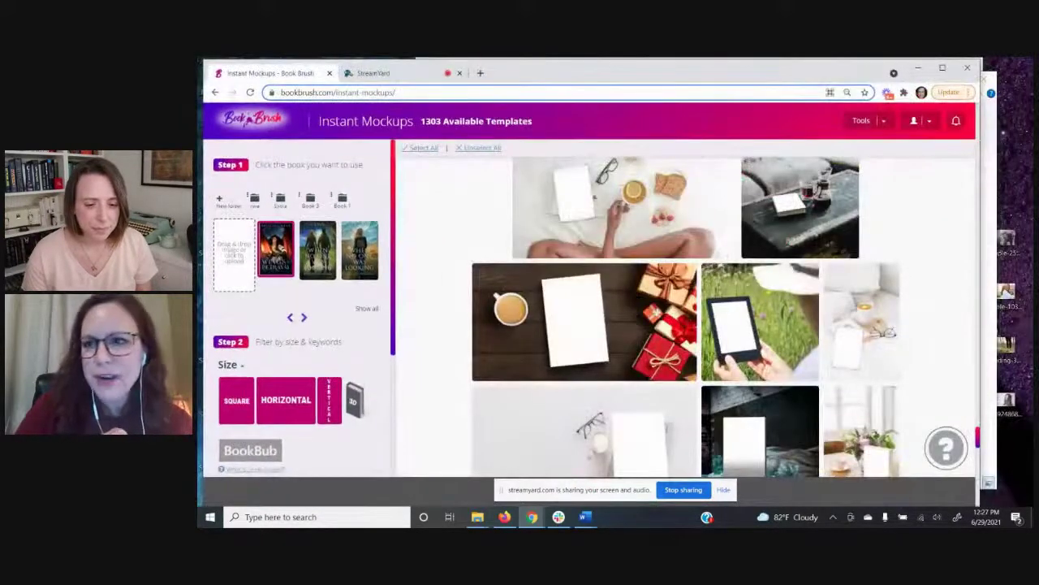
left_click(944, 68)
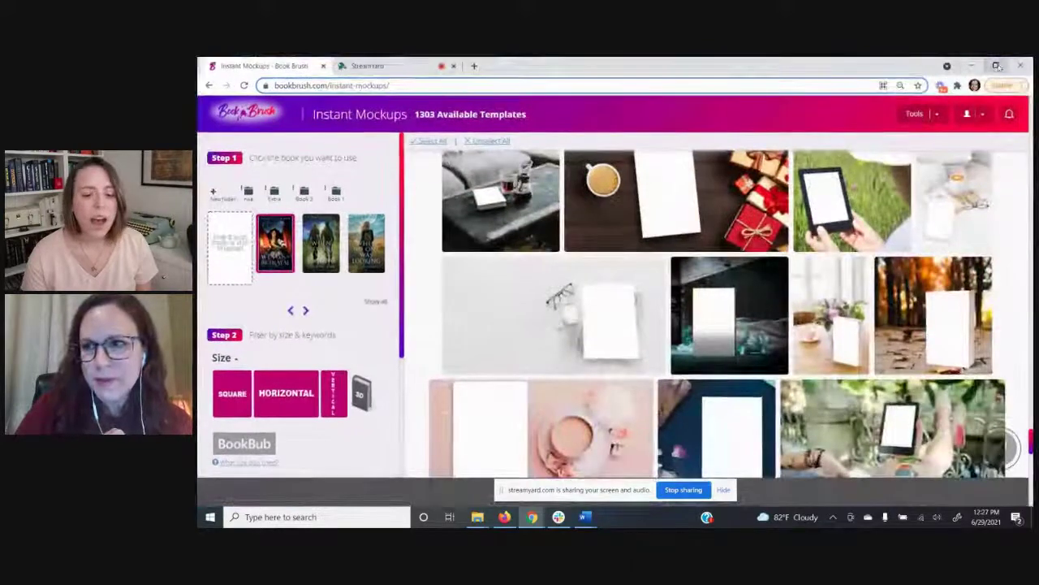
- Restore the browser to full screen while the mockup generation finishes
left_click(996, 66)
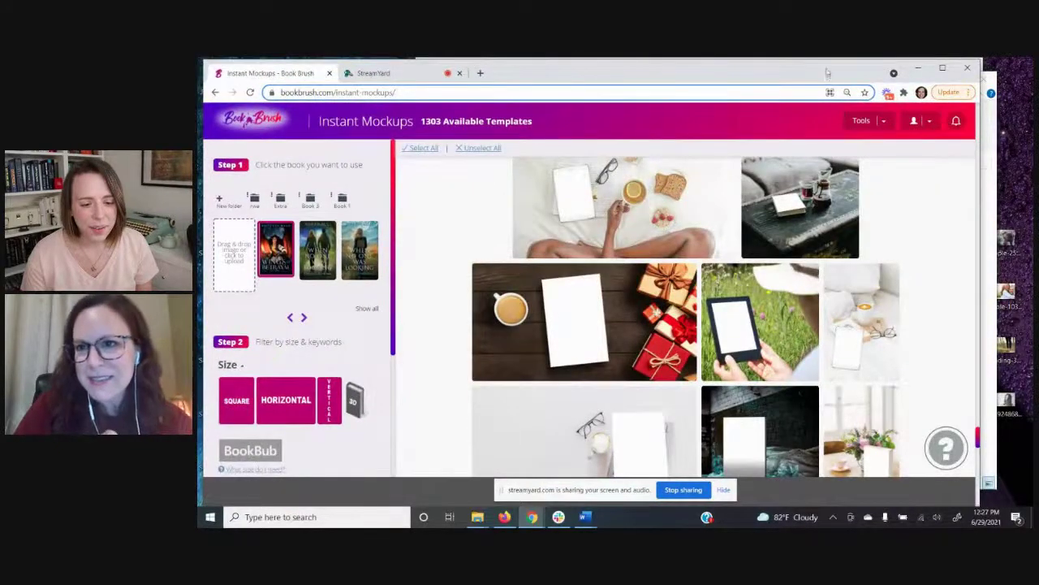
left_click_drag(827, 73, 742, 70)
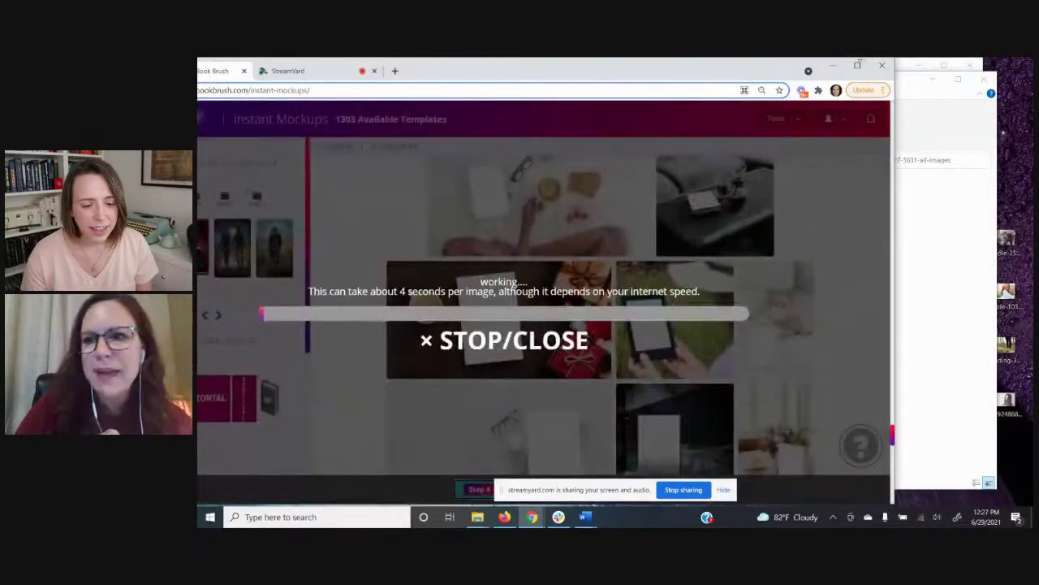
left_click(857, 64)
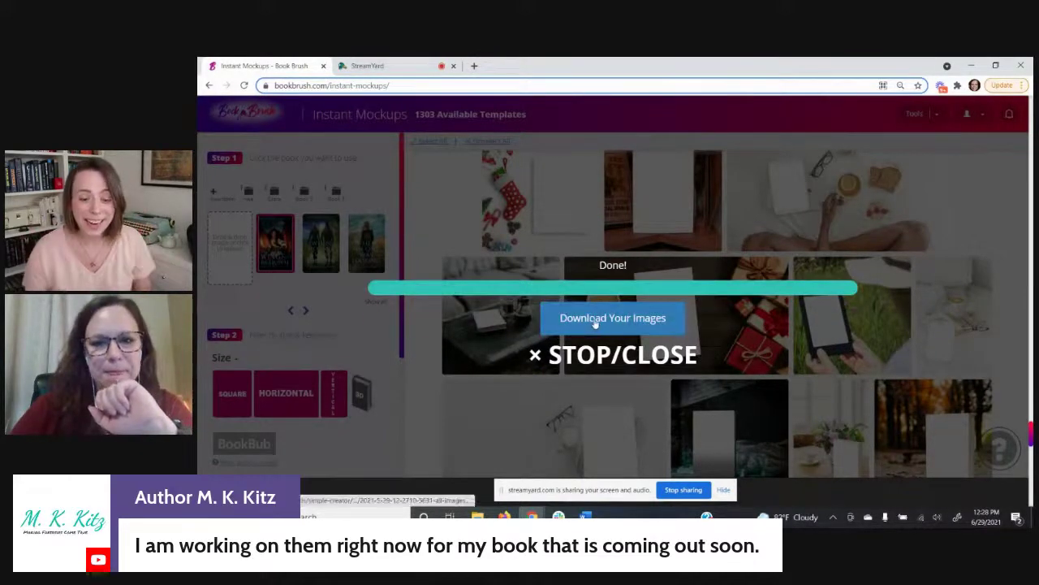
- Download the finished mockups as a zip, open it and select the image folder inside
left_click(594, 320)
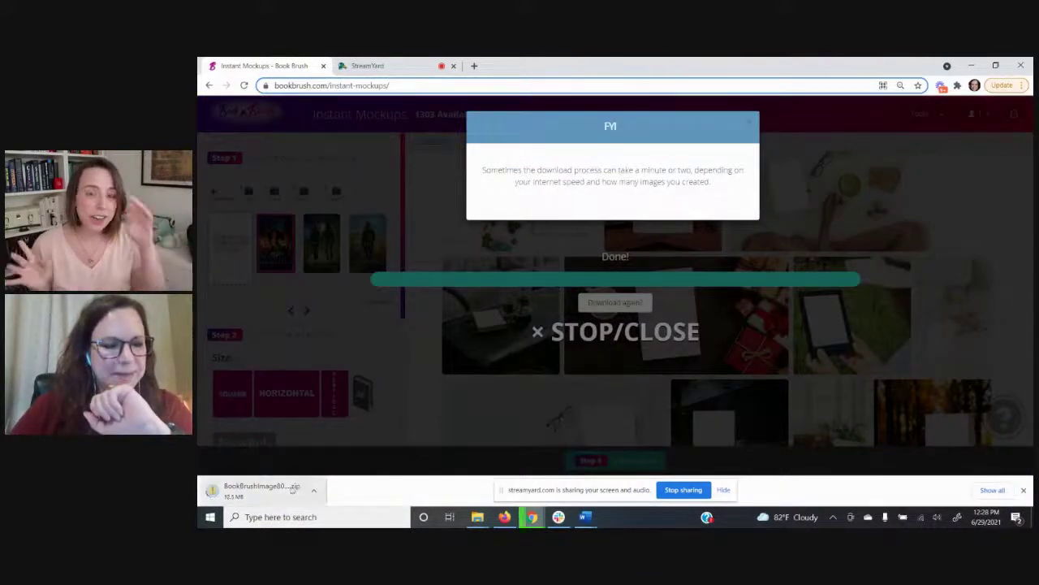
left_click(266, 493)
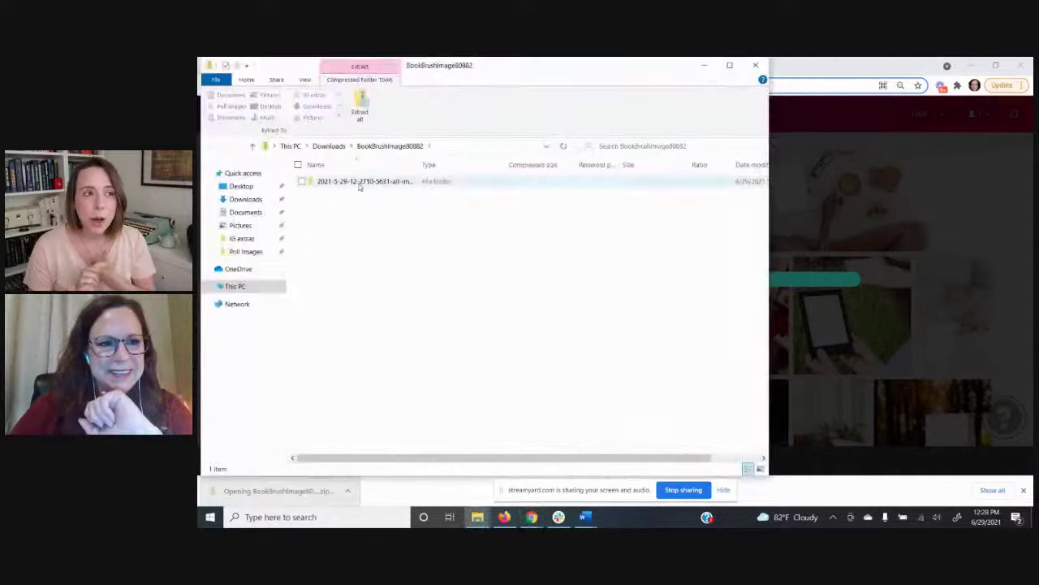
left_click(359, 182)
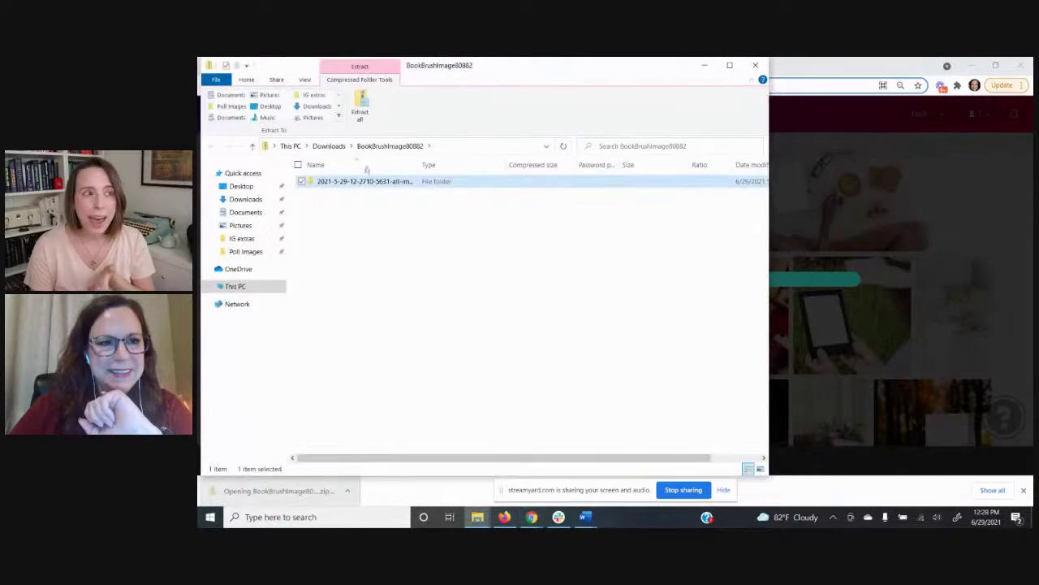
- Extract the zip to the suggested folder and open BookBrushImage44 from the all-images folder
left_click(360, 110)
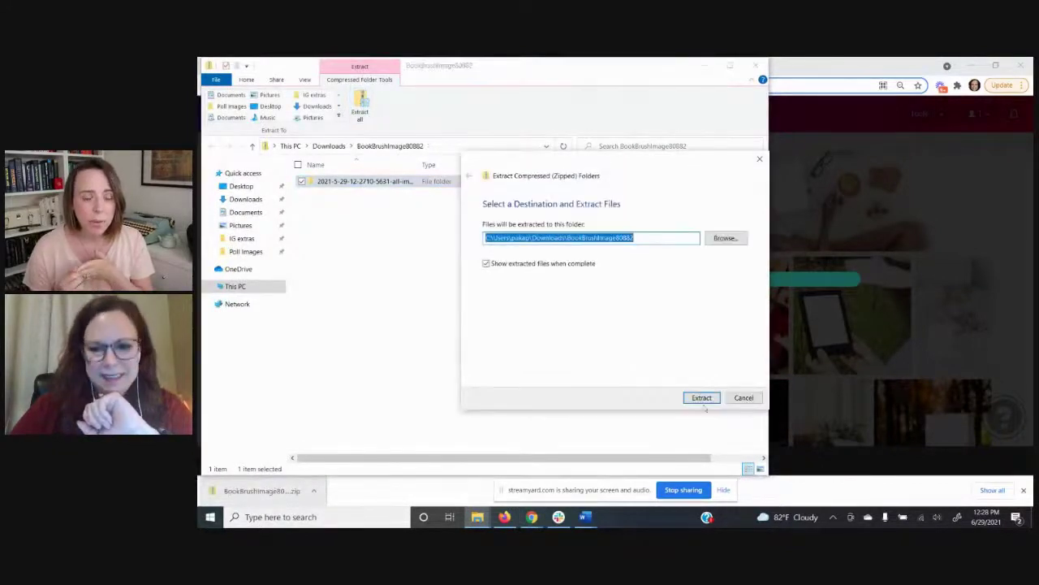
left_click(700, 398)
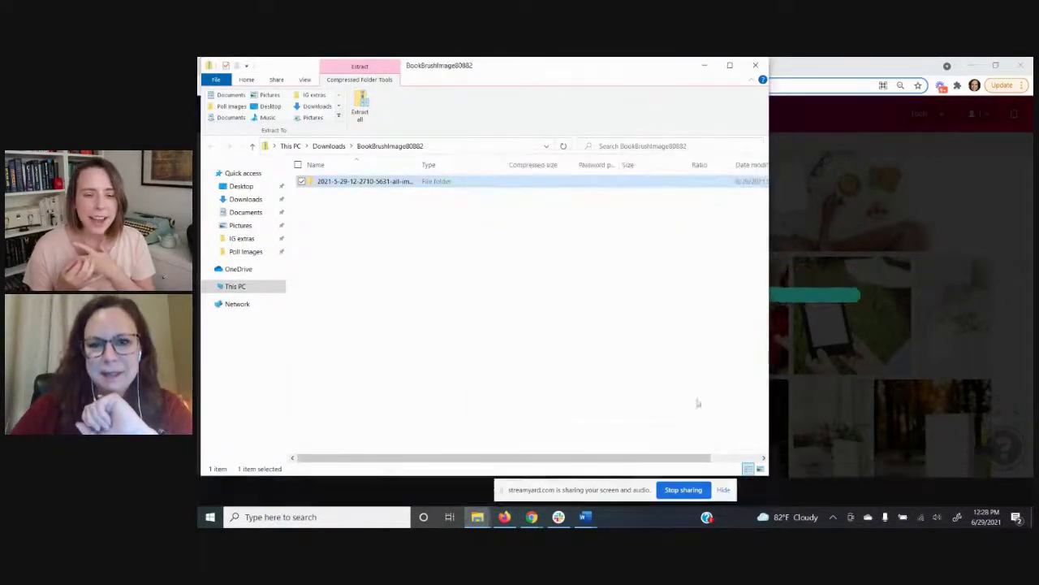
double_click(401, 197)
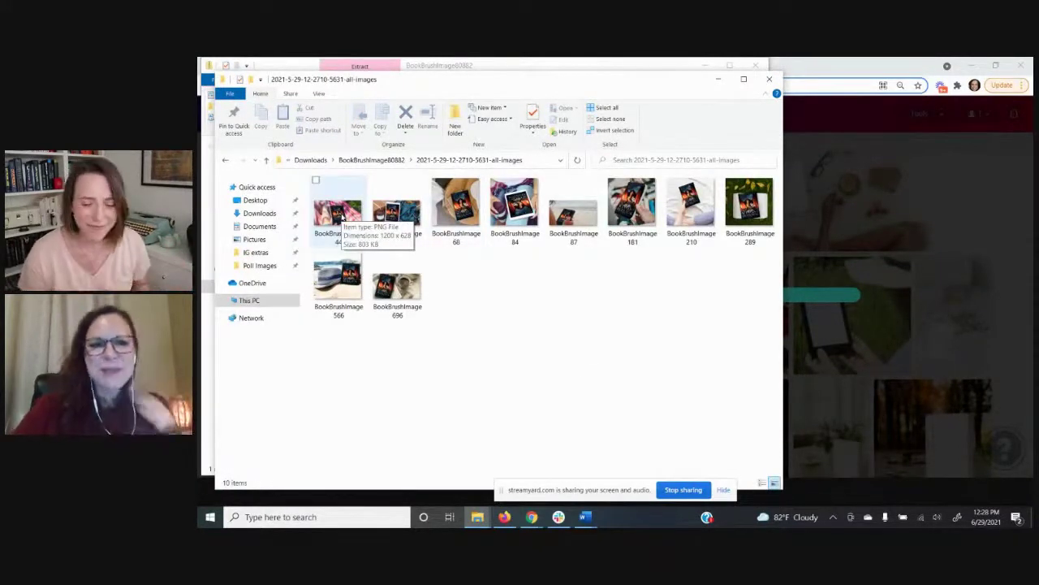
double_click(337, 217)
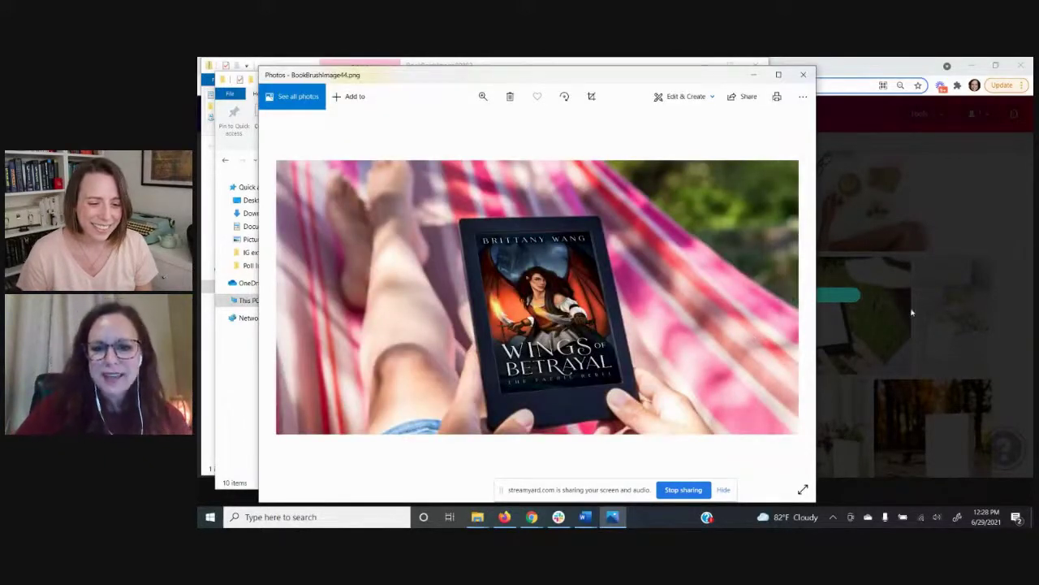
- Page through all ten mockup images in Photos, then close the viewer
left_click(792, 298)
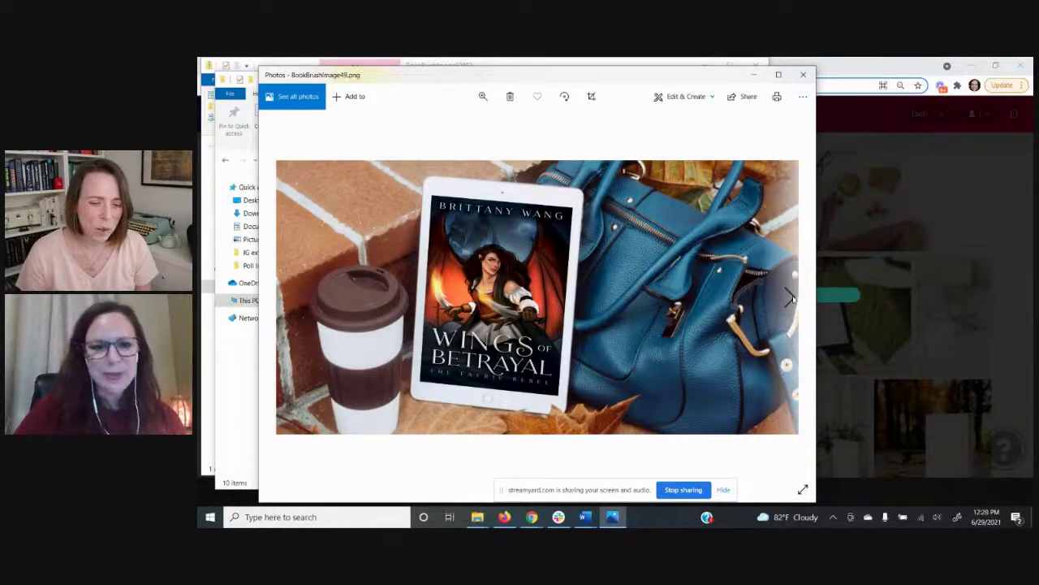
left_click(792, 297)
left_click(791, 299)
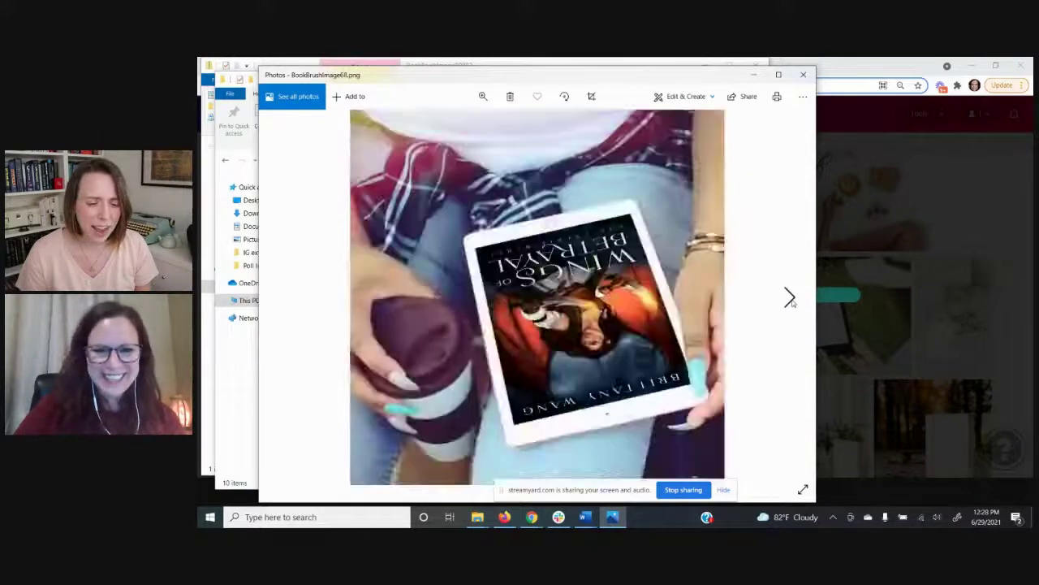
left_click(791, 298)
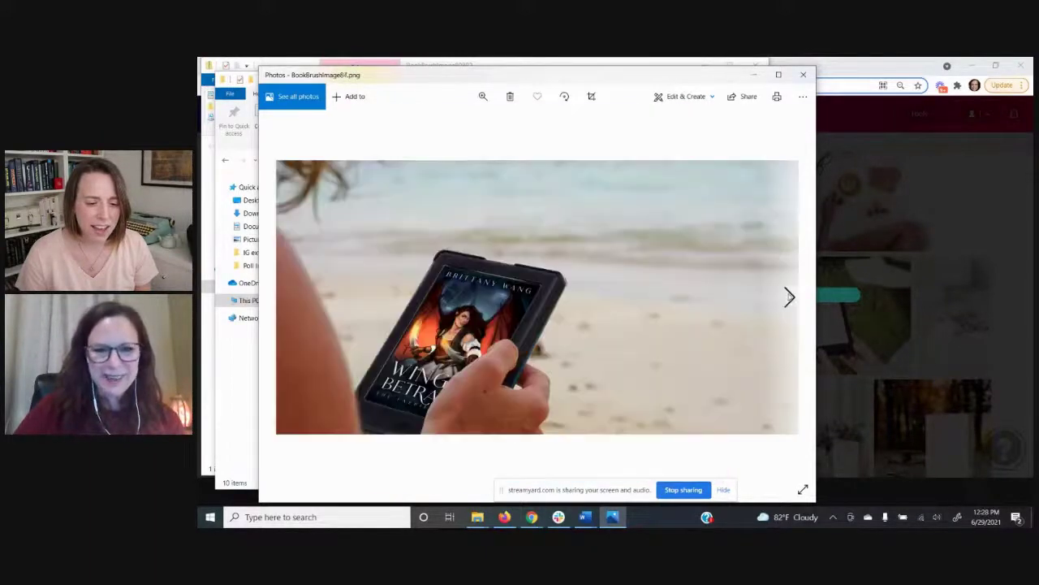
left_click(791, 299)
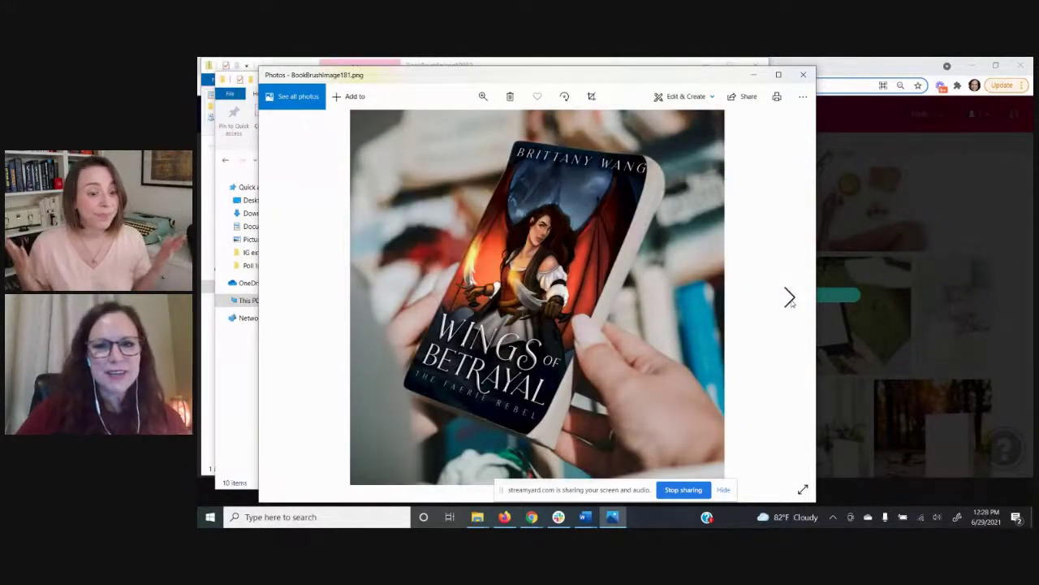
left_click(790, 298)
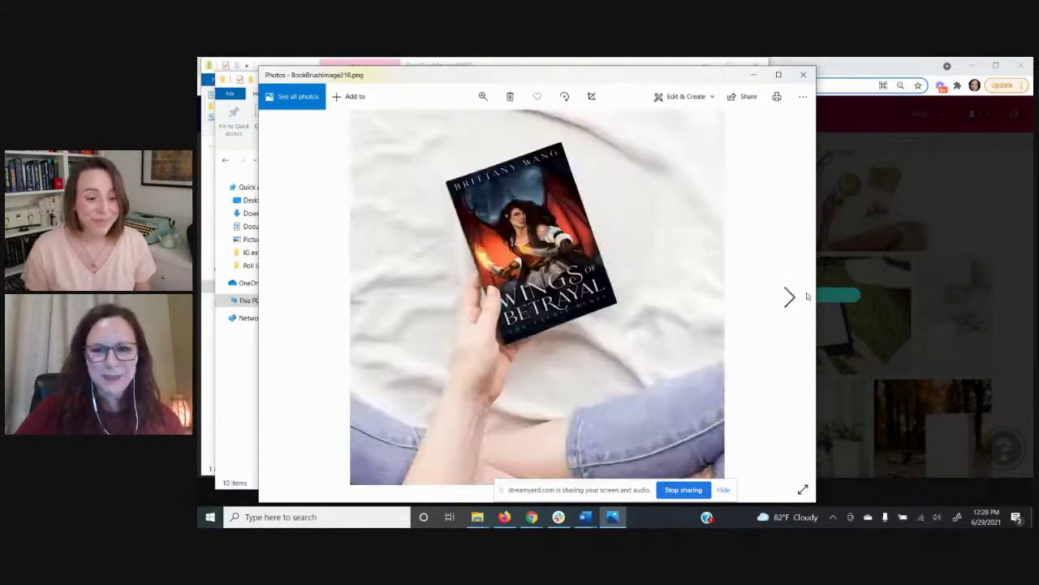
left_click(790, 298)
left_click(791, 298)
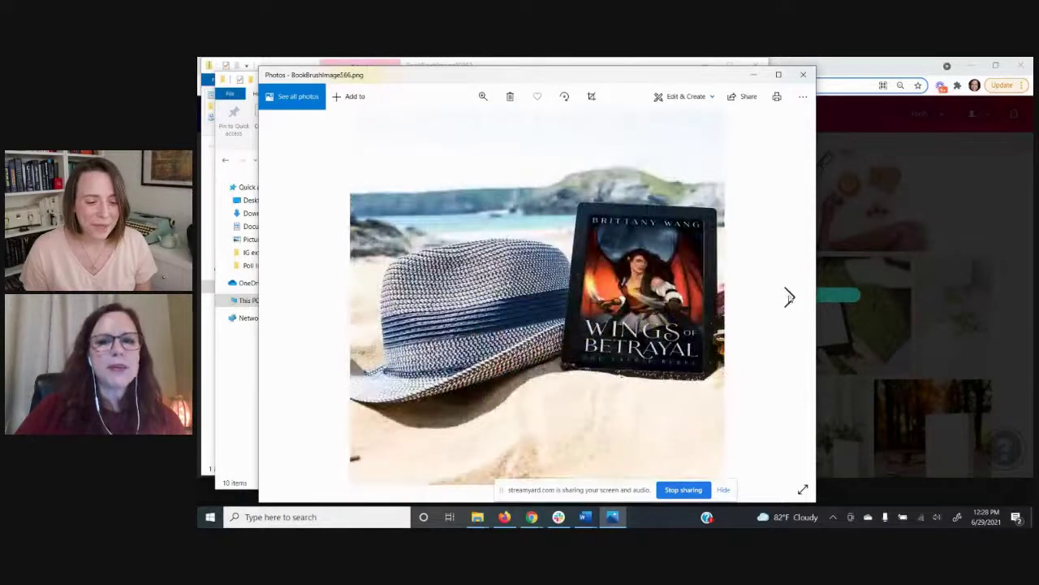
left_click(790, 299)
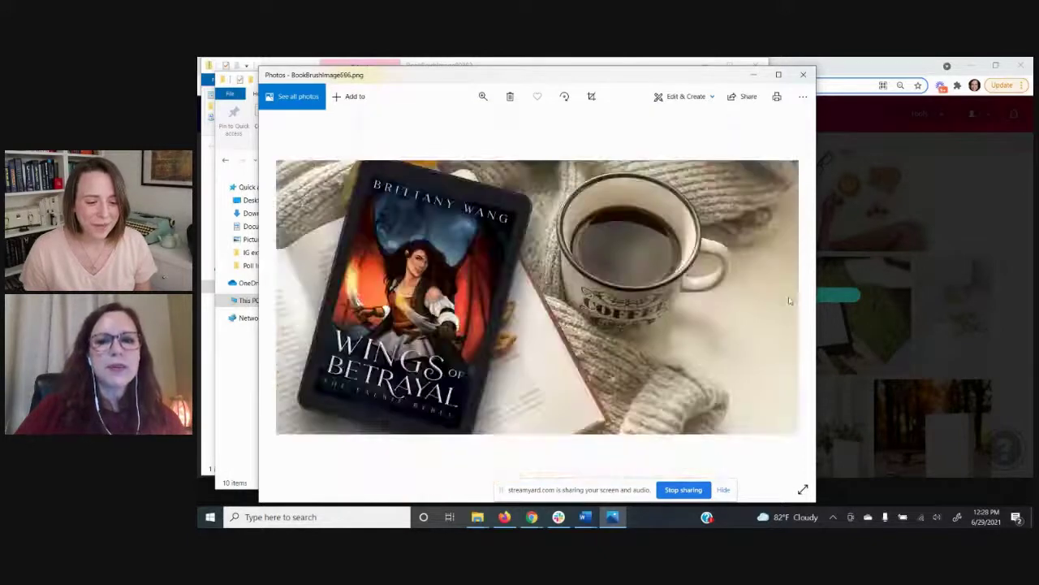
left_click(803, 74)
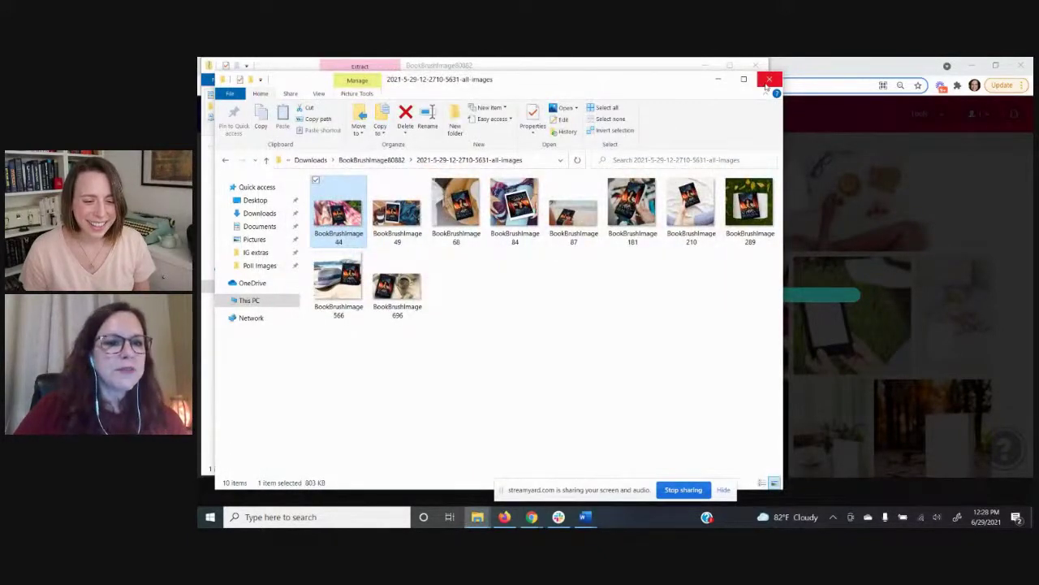
- Close both Explorer windows, dismiss the FYI notice and Done overlay, and show the Tools list
left_click(768, 81)
left_click(757, 66)
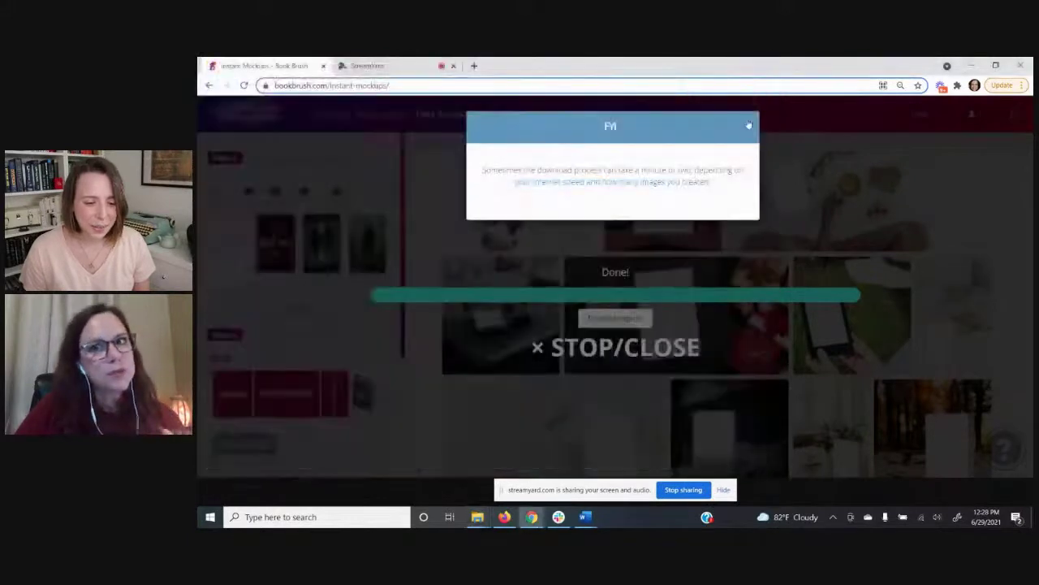
left_click(749, 125)
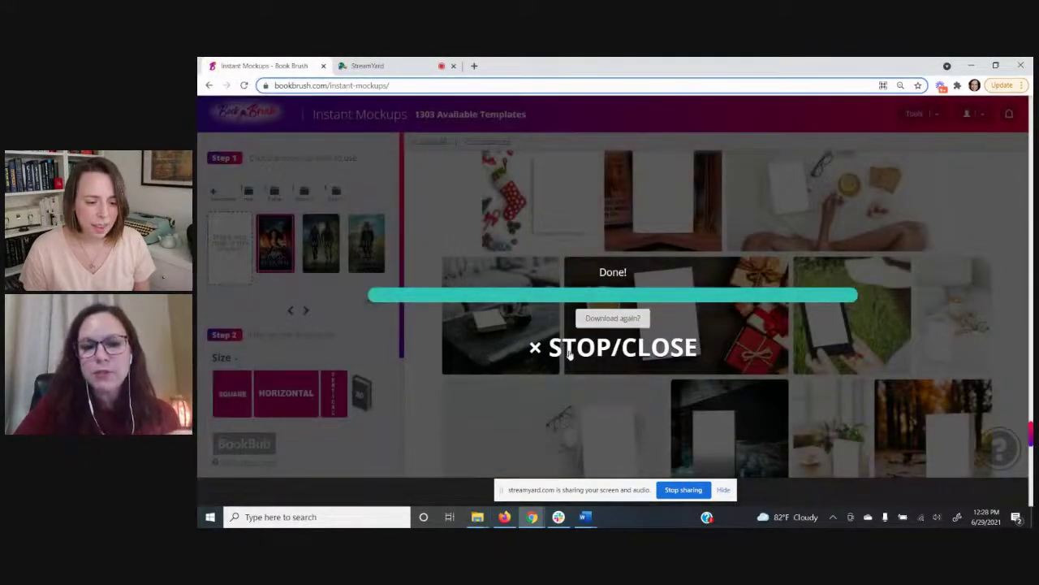
left_click(570, 349)
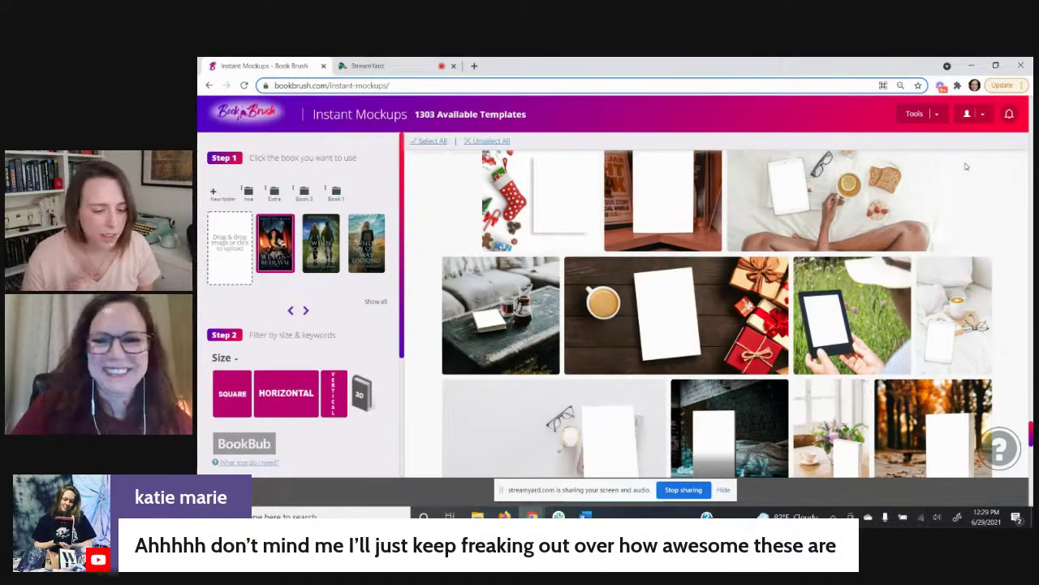
left_click(938, 115)
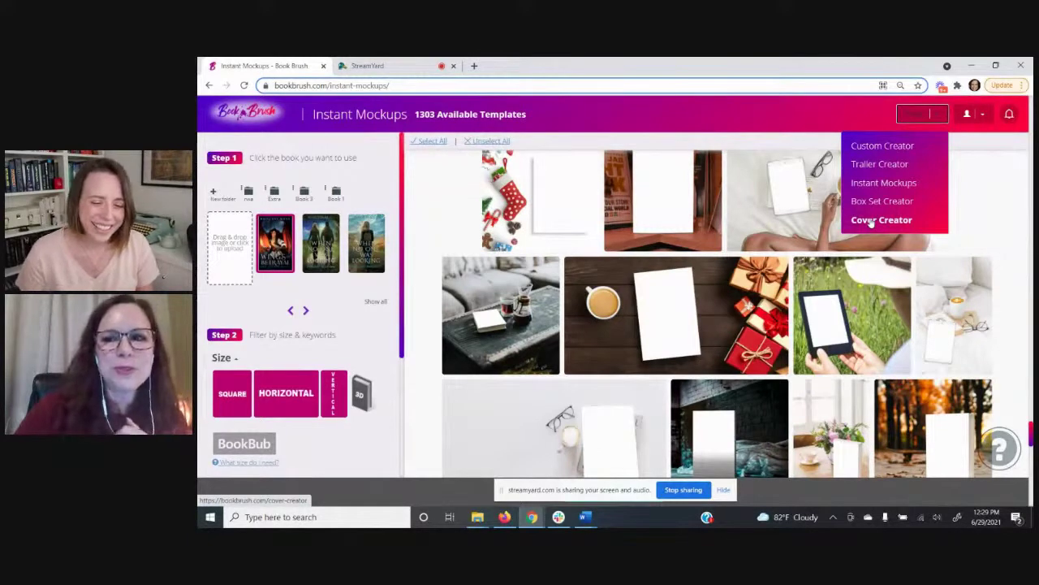
- Open Cover Creator and start a blank eBook cover at the Kindle 1600x2560 size
left_click(866, 221)
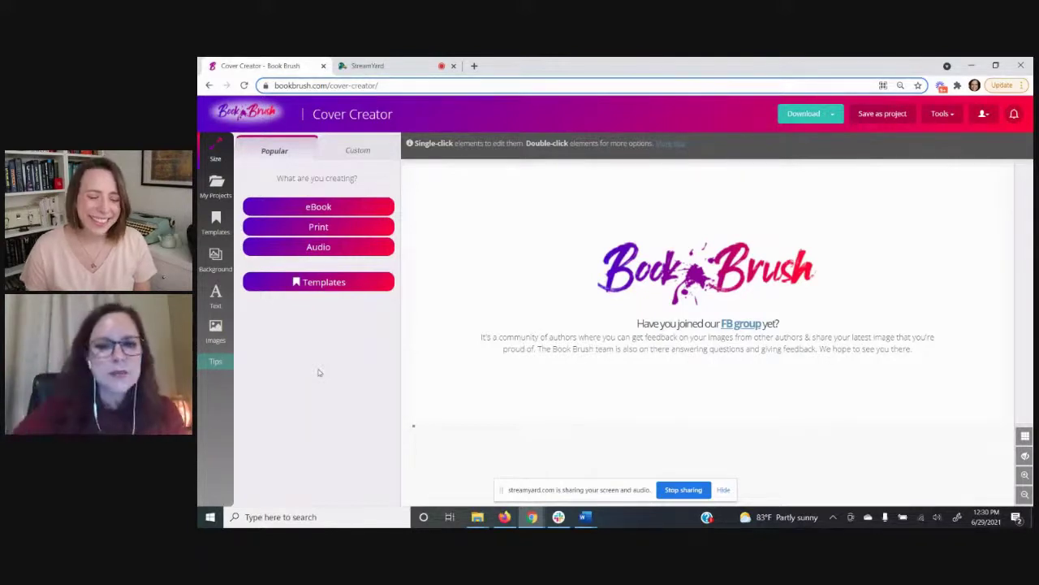
left_click(284, 212)
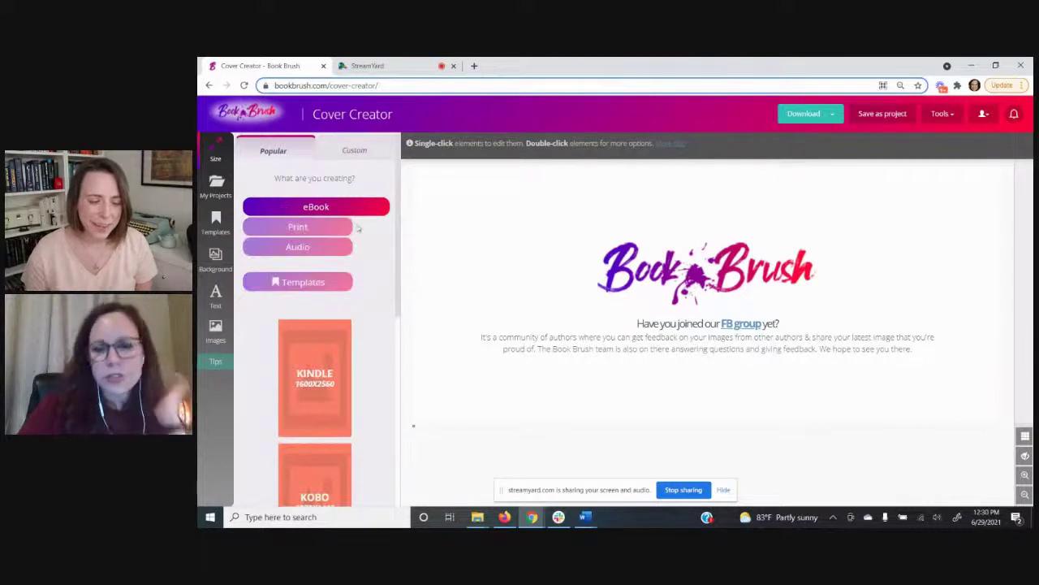
scroll(379, 236, "down", 4)
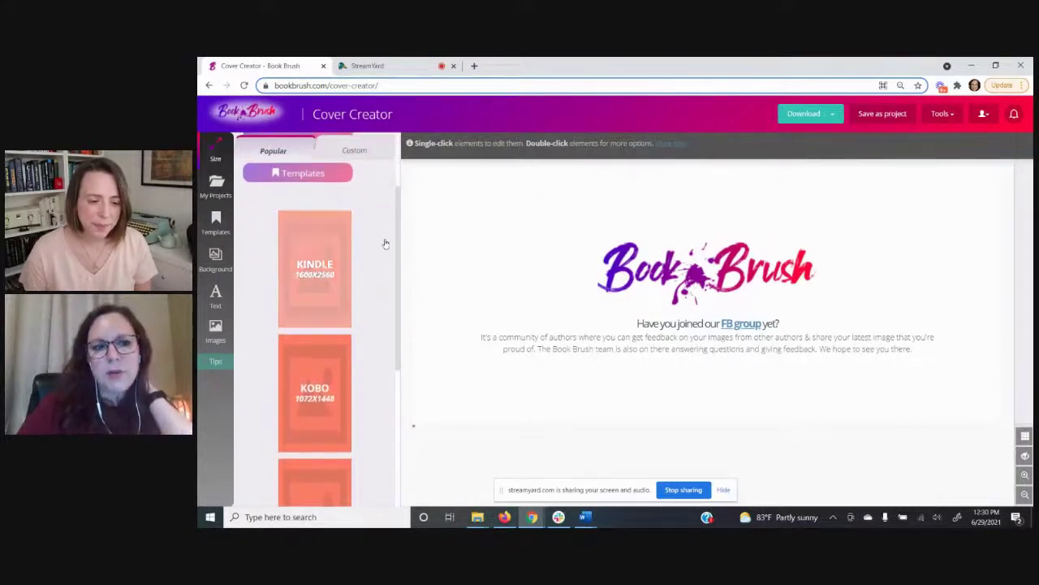
scroll(383, 242, "down", 1)
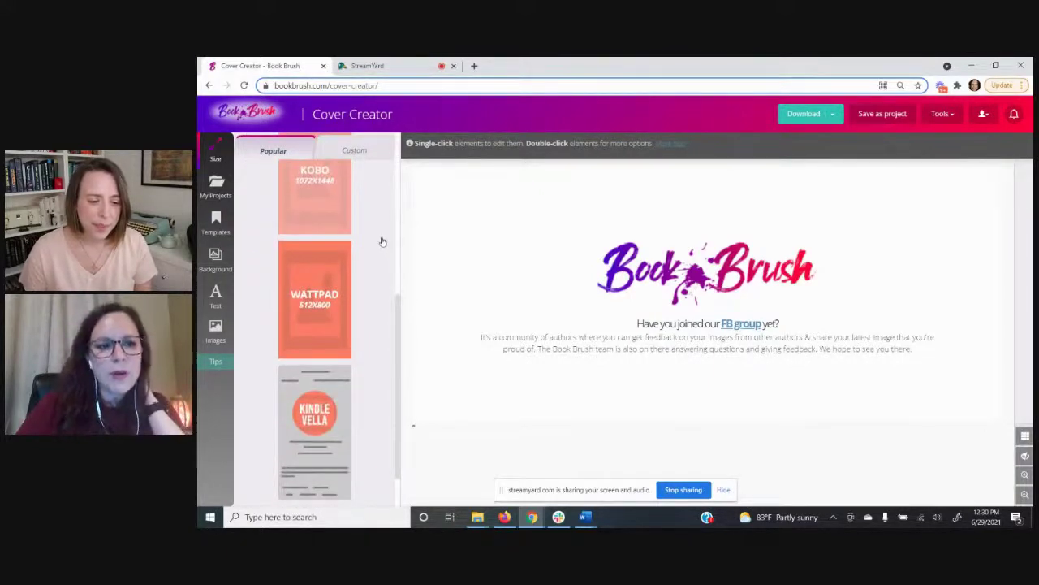
scroll(382, 240, "down", 1)
scroll(371, 367, "up", 4)
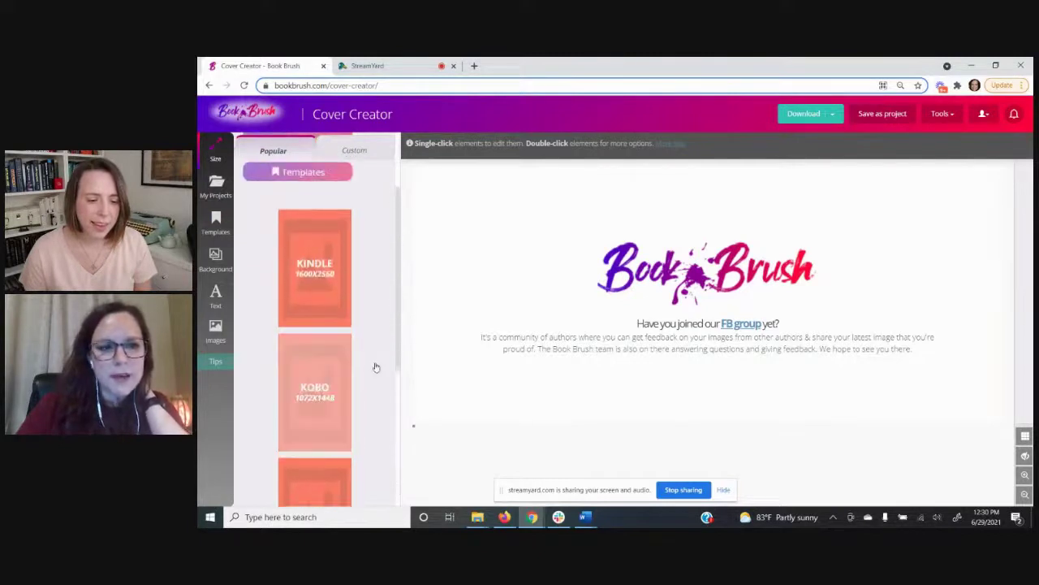
left_click(317, 268)
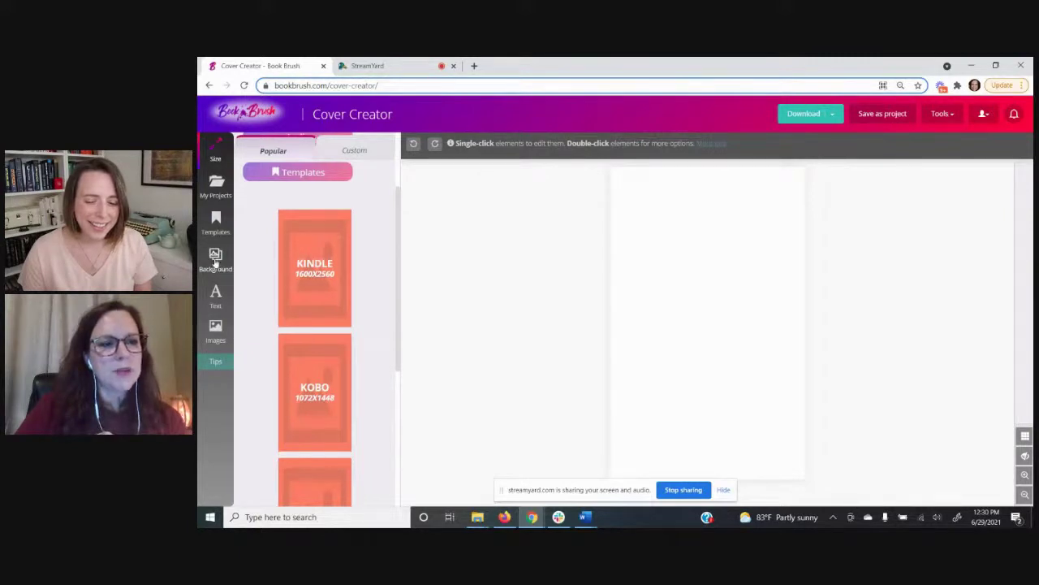
- Search backgrounds for 'spooky' and set the dark foggy forest image as the background
left_click(215, 262)
left_click(313, 201)
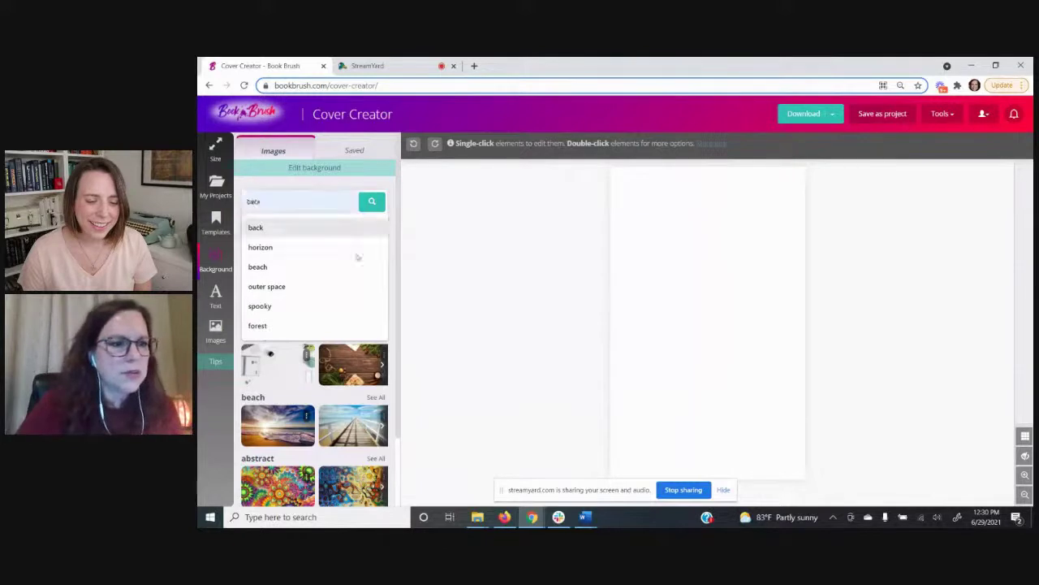
left_click(357, 306)
left_click(377, 203)
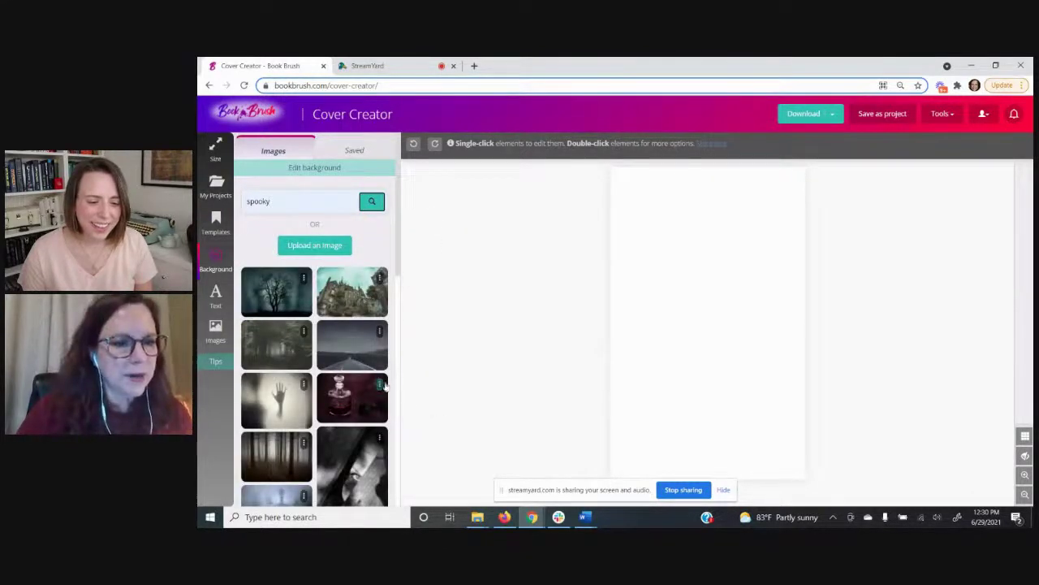
scroll(381, 386, "down", 2)
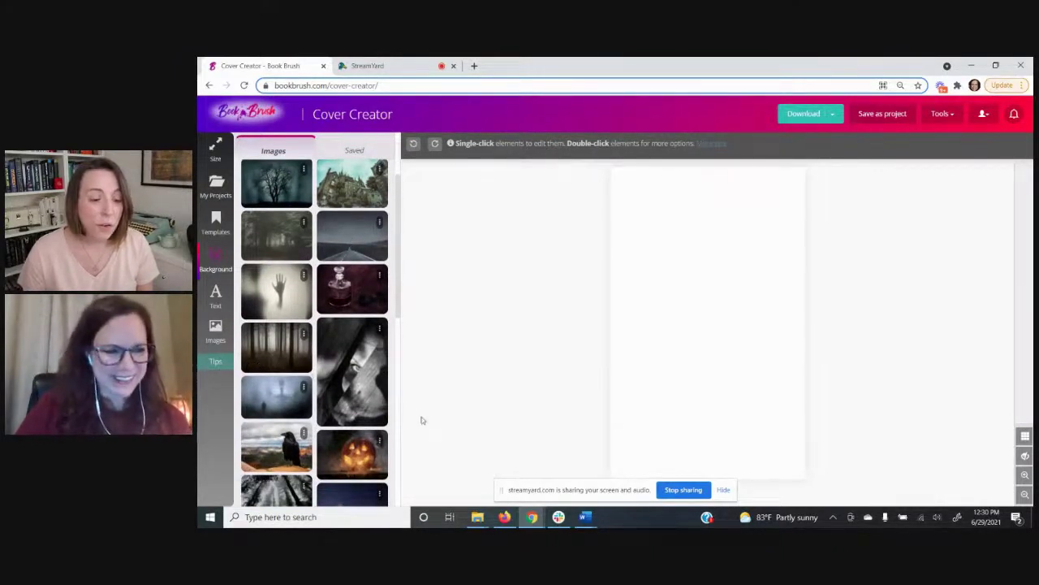
left_click(273, 339)
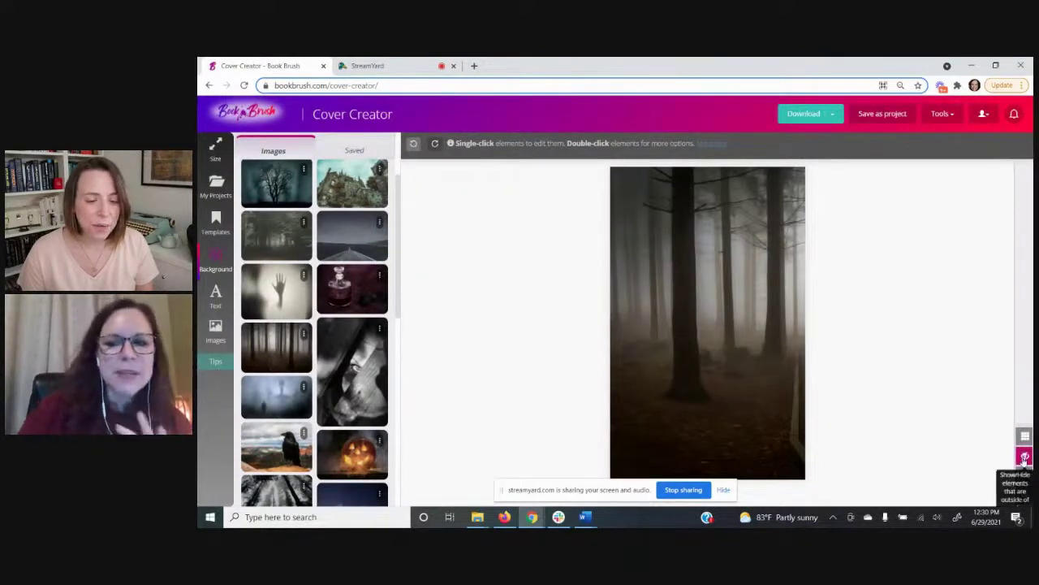
- Enlarge the forest background and shift it left so the path sits on the cover
left_click(1024, 457)
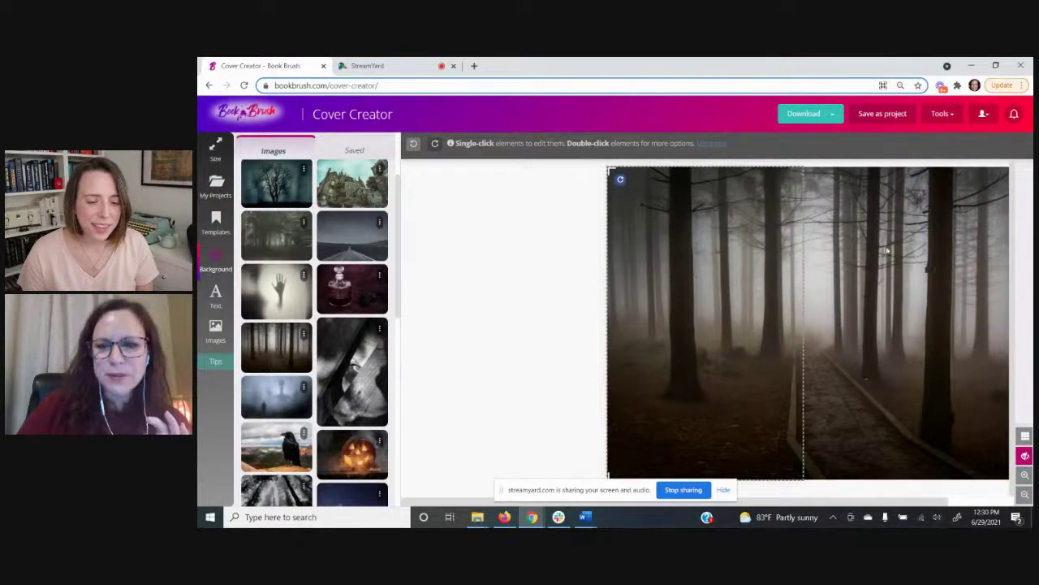
left_click_drag(608, 167, 579, 160)
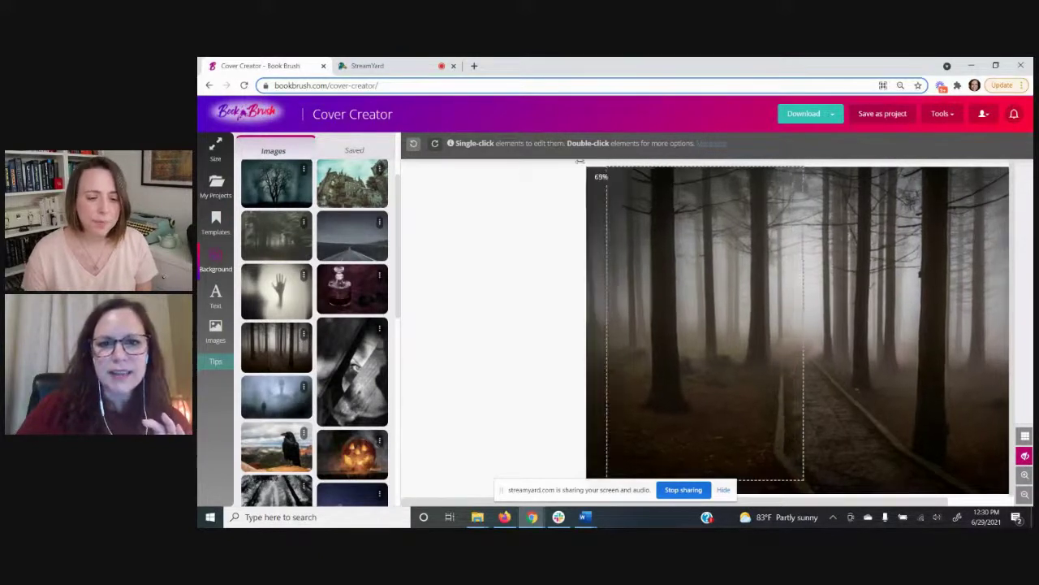
left_click_drag(881, 255, 724, 262)
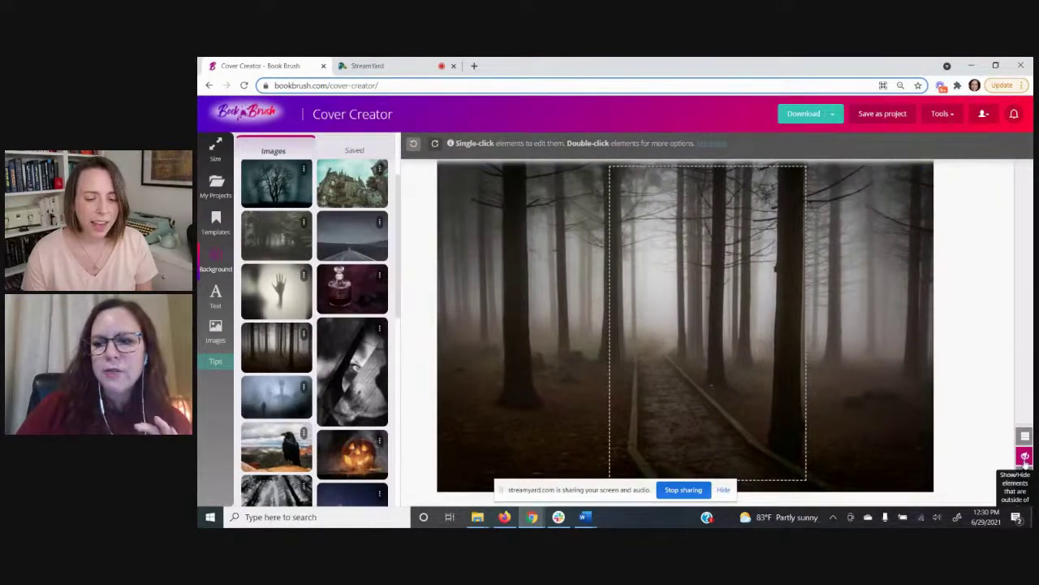
left_click(1025, 457)
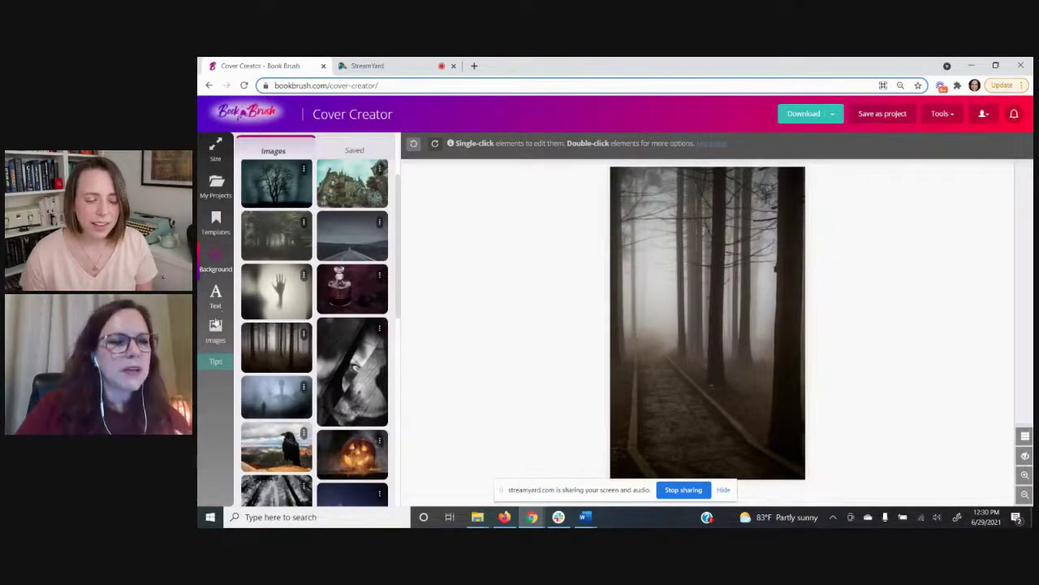
- Add a new text box reading 'The Forest'
left_click(216, 297)
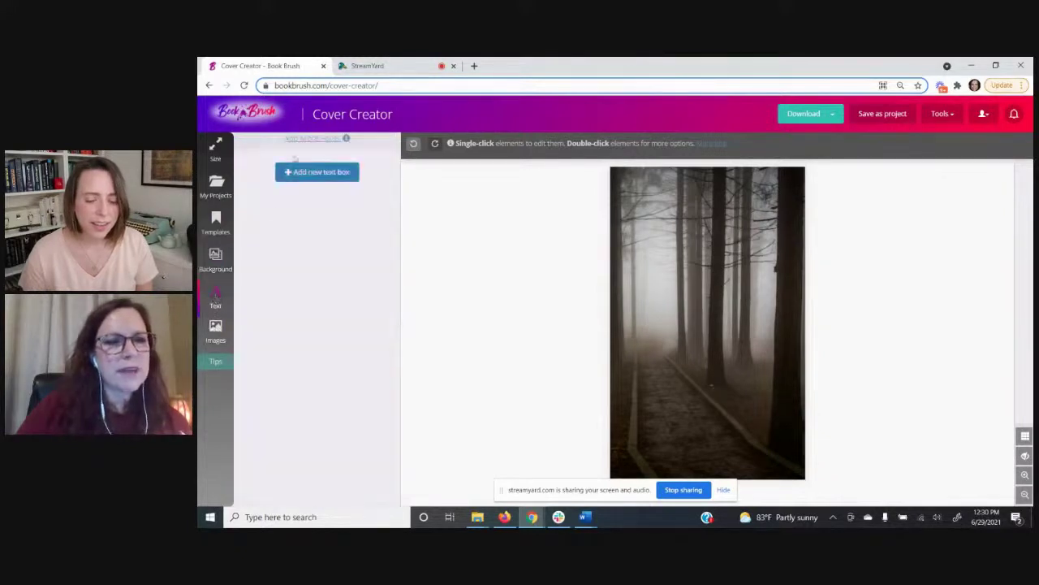
left_click(313, 171)
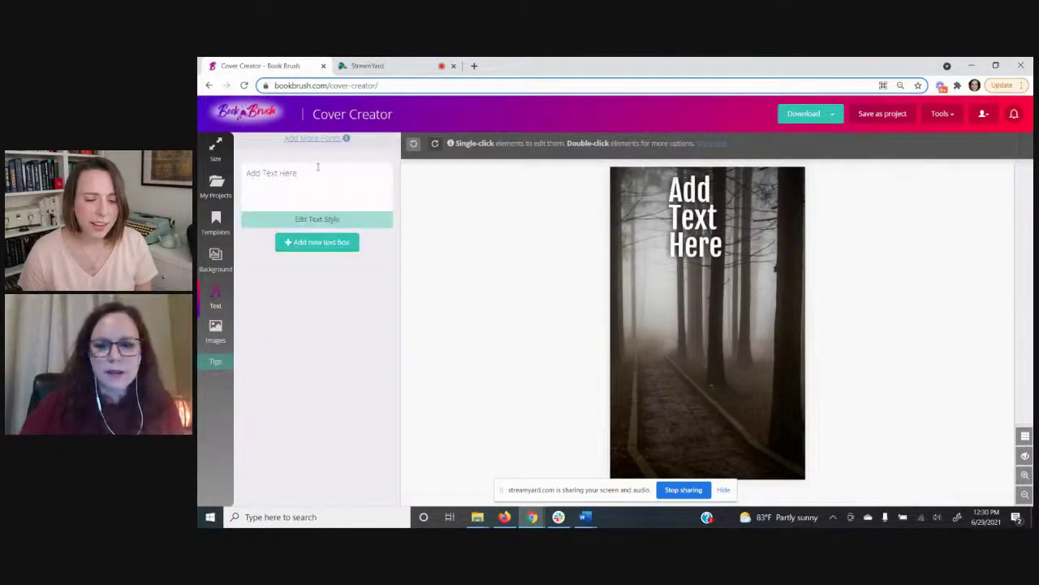
key("BackSpace")
key("BackSpace")
key("BackSpace")
key("BackSpace")
key("BackSpace")
key("BackSpace")
key("BackSpace")
key("BackSpace")
key("BackSpace")
key("BackSpace")
key("BackSpace")
key("BackSpace")
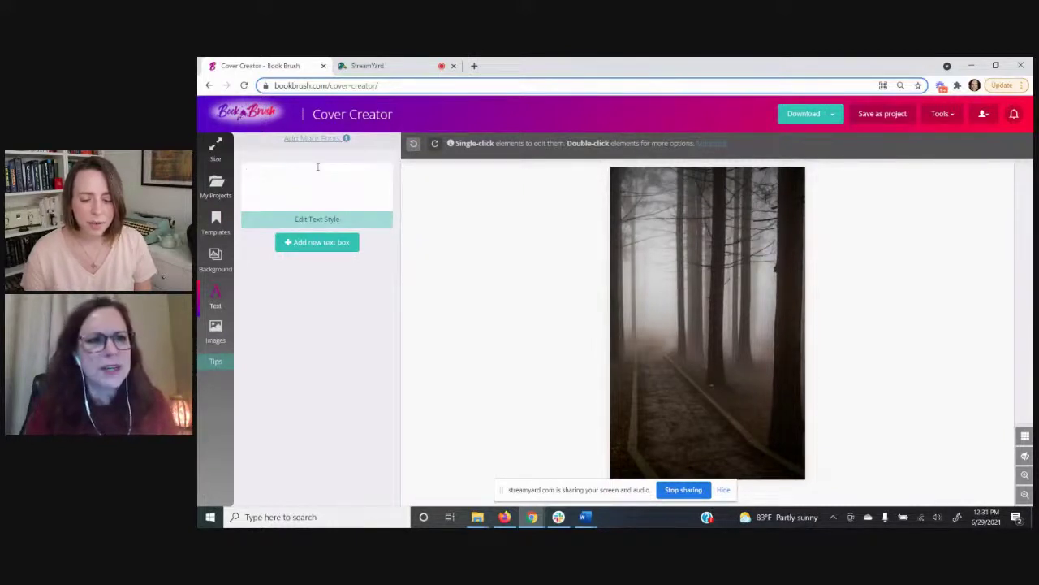
type("The Forest")
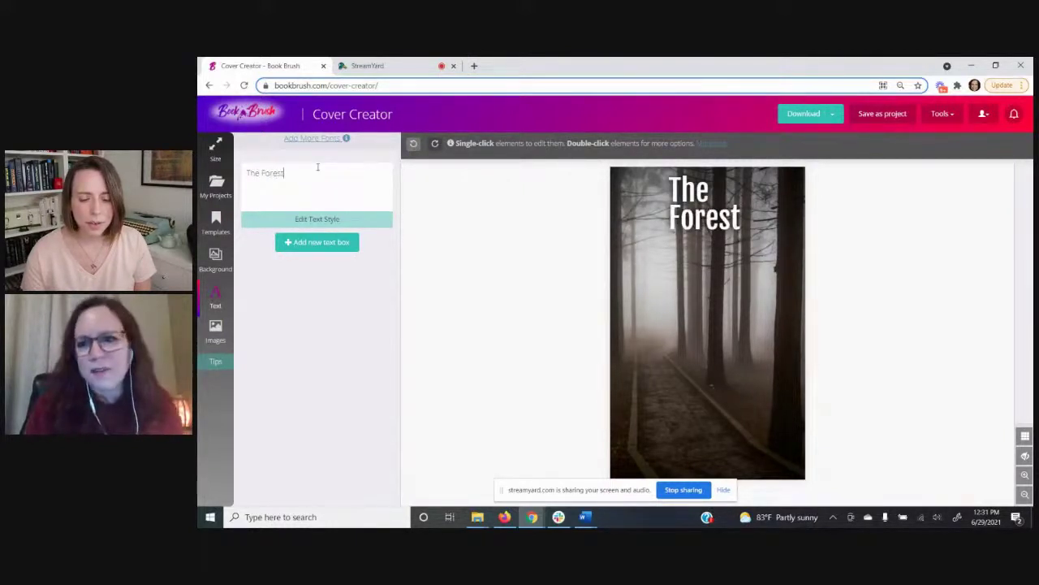
- Style the title in Abril Fatface at font size 91
left_click(316, 218)
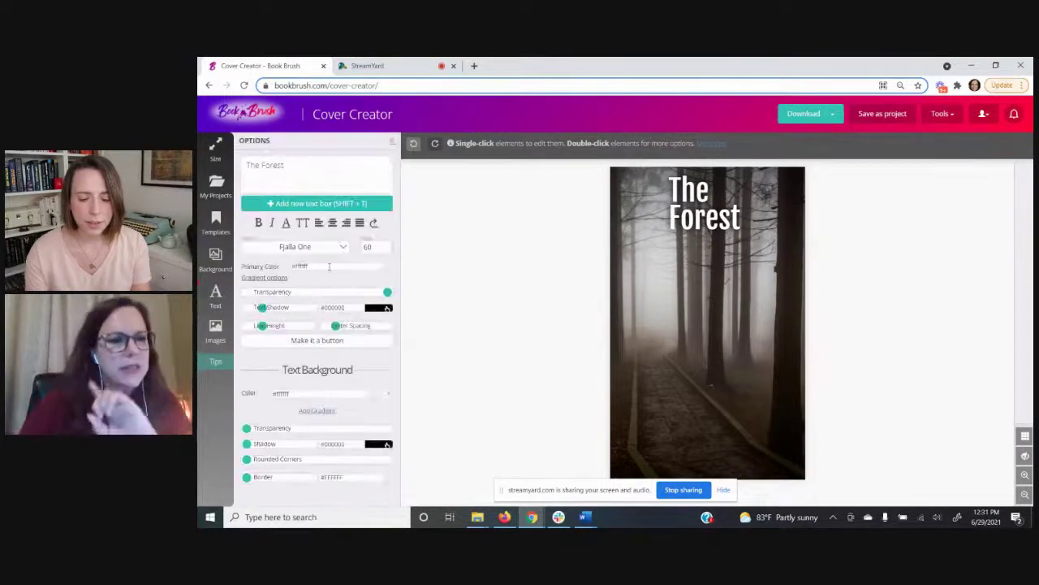
left_click(322, 250)
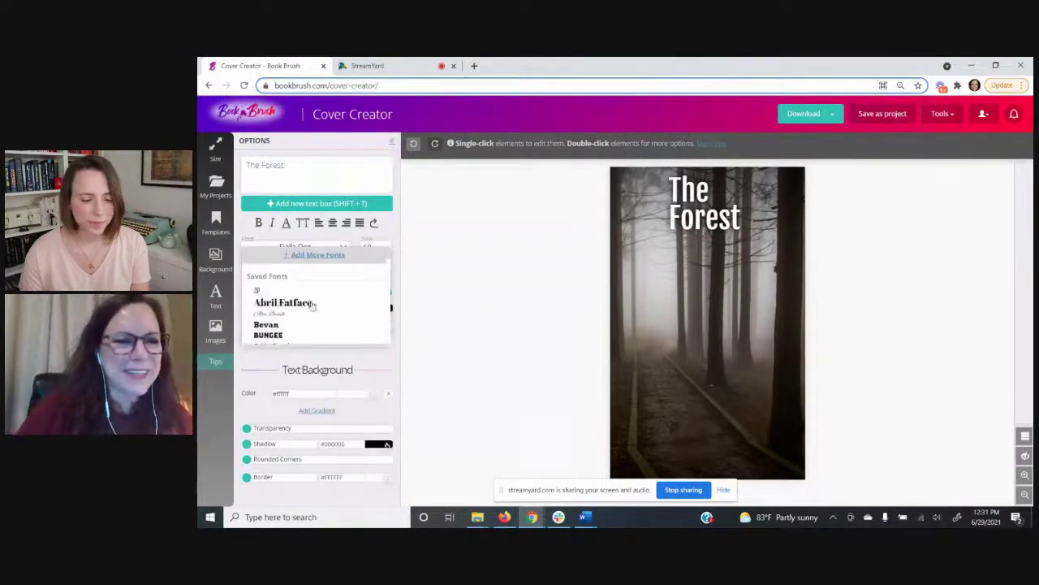
left_click(278, 304)
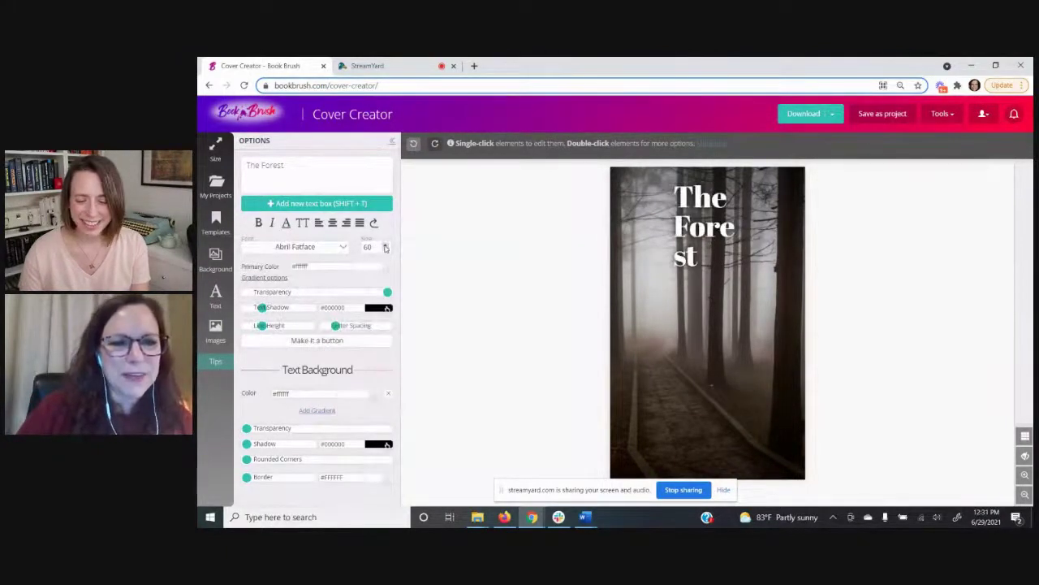
left_click(385, 246)
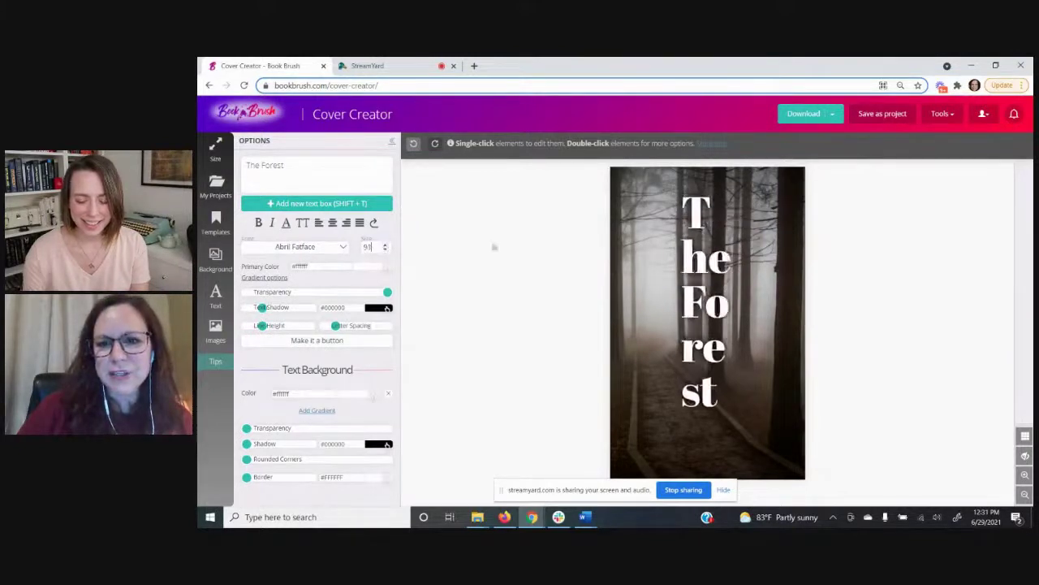
left_click(720, 289)
- Widen the title box, centre-align the text and nudge it into place at the top
left_click_drag(753, 295, 856, 284)
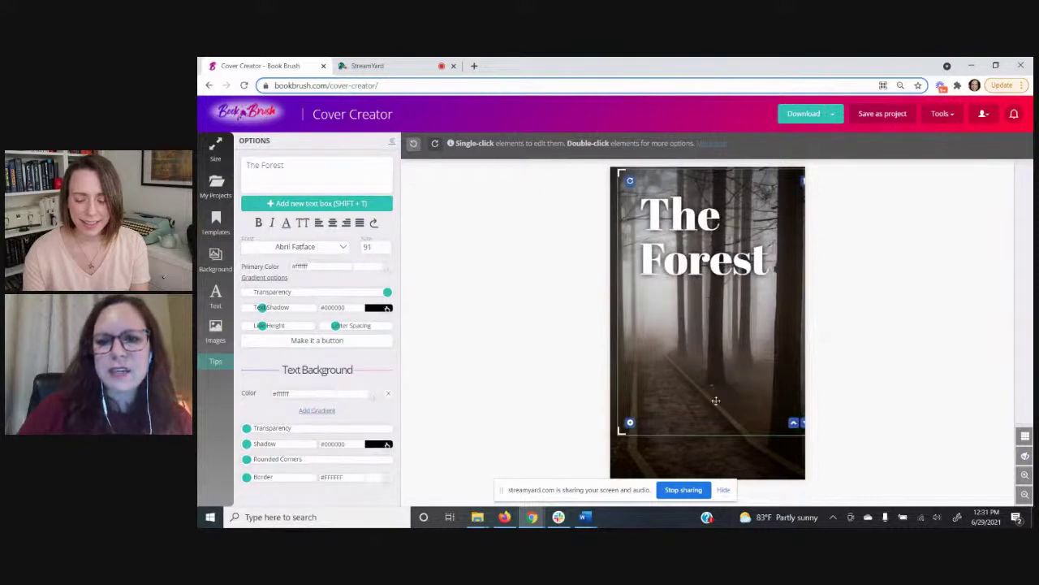
left_click_drag(702, 434, 704, 285)
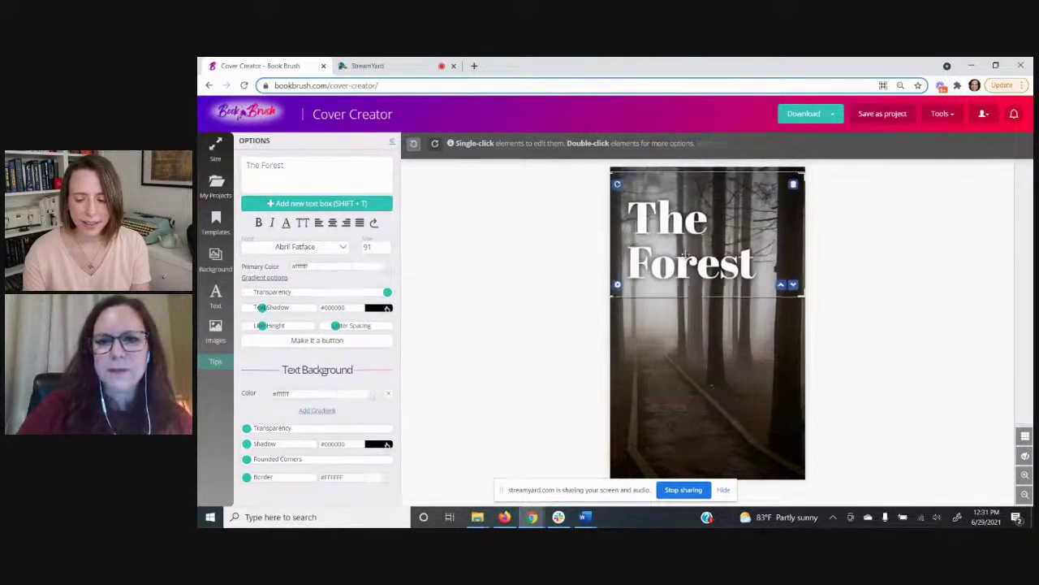
left_click(413, 241)
left_click(332, 222)
left_click(658, 256)
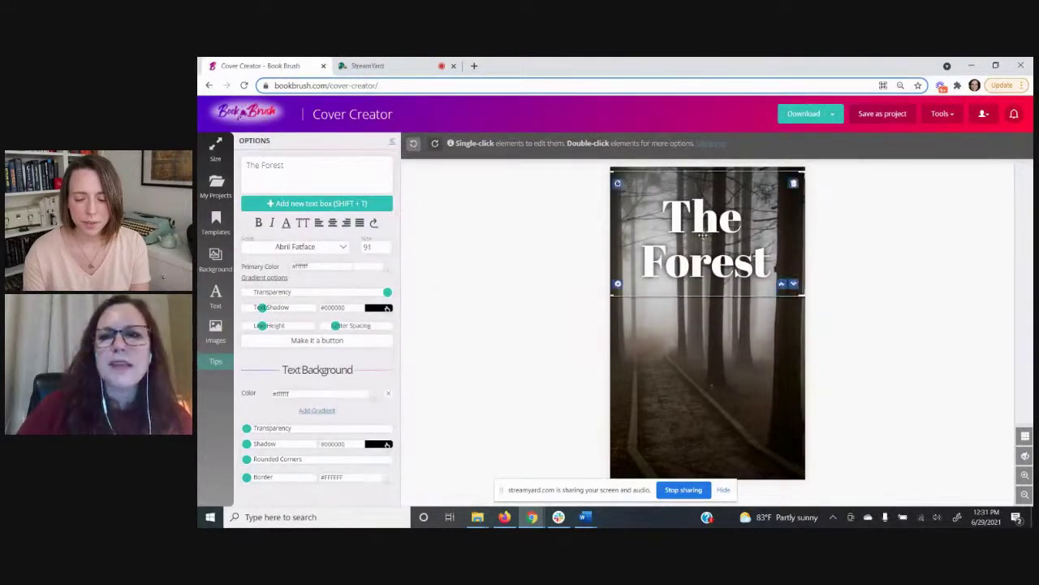
left_click_drag(708, 222, 711, 221)
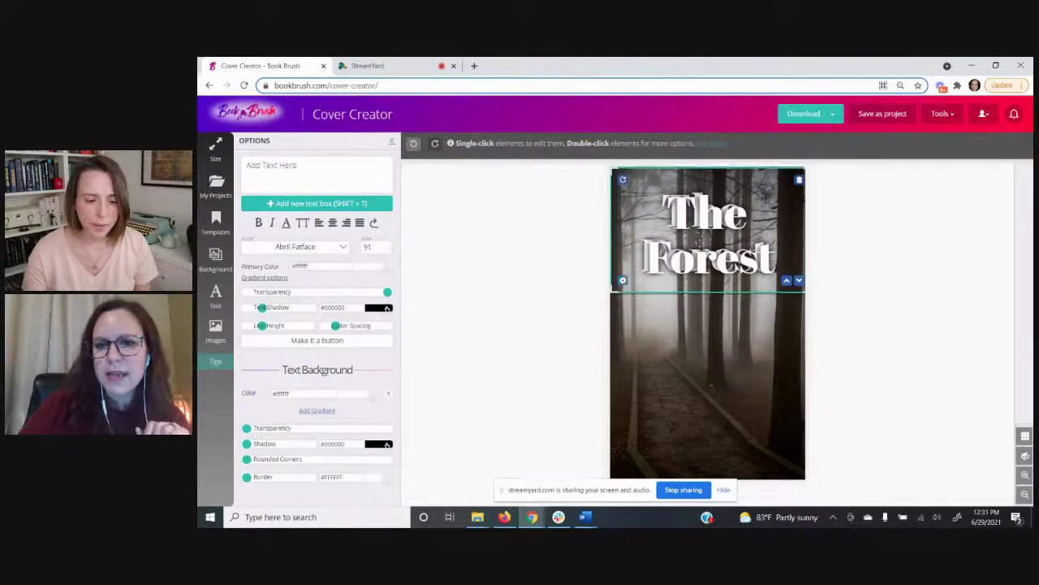
- Replace the lower title copy with the author's name at size 44 along the bottom edge
left_click(618, 279)
left_click(319, 177)
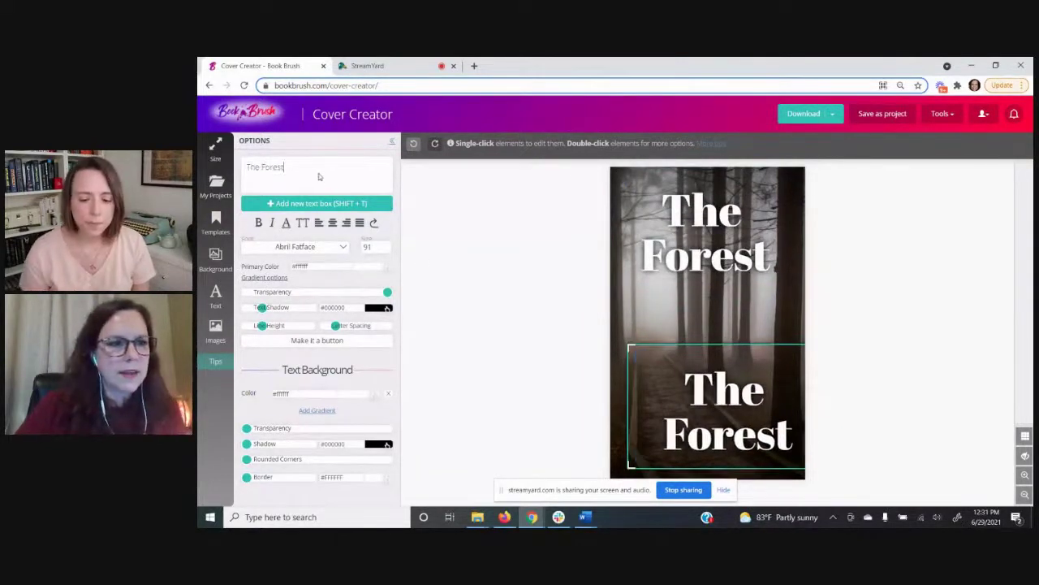
key("BackSpace")
key("BackSpace")
key("BackSpace")
key("BackSpace")
key("BackSpace")
key("BackSpace")
key("BackSpace")
key("BackSpace")
key("BackSpace")
key("BackSpace")
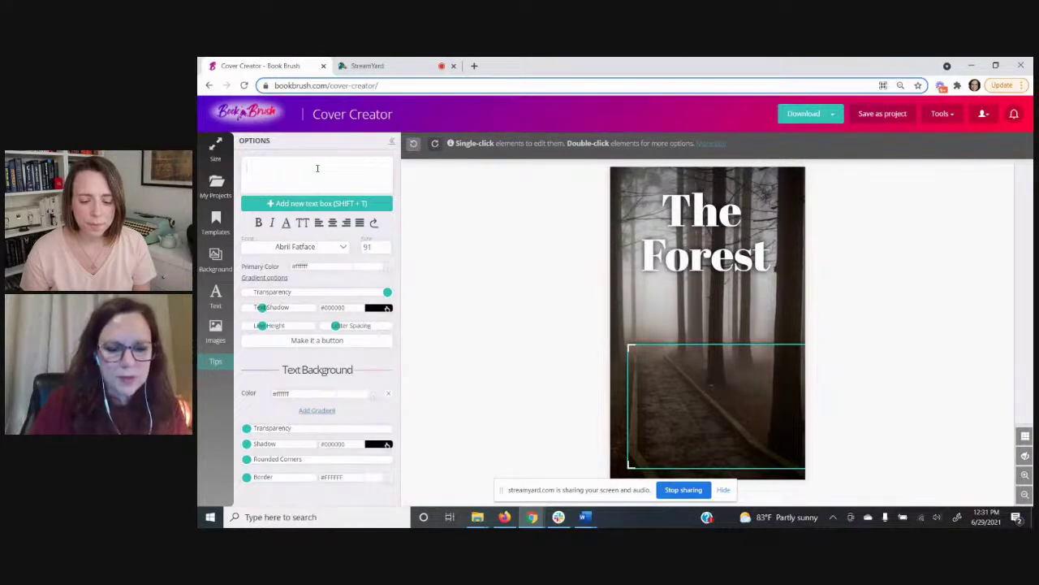
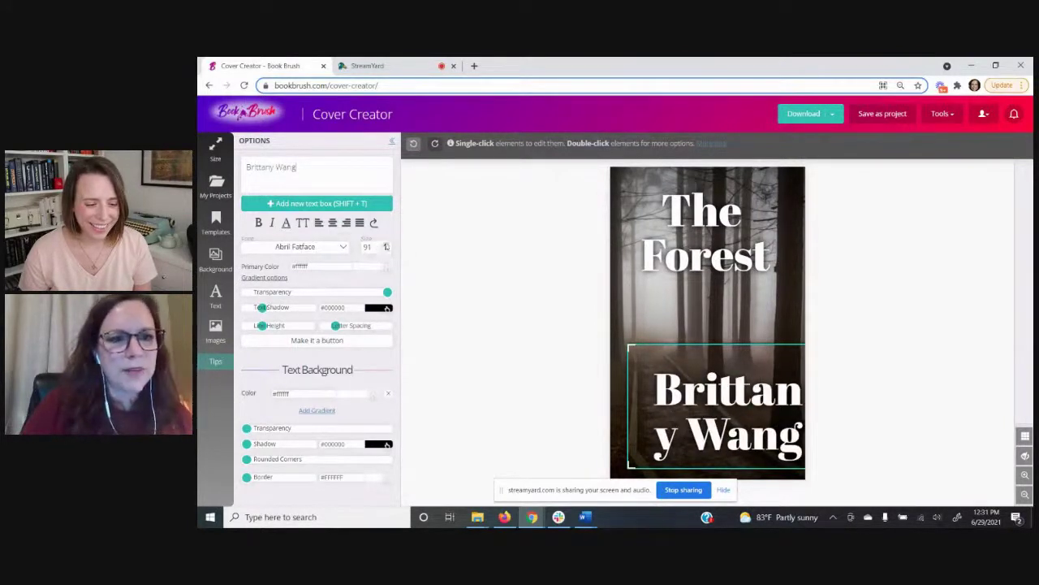
left_click_drag(386, 251, 388, 251)
left_click_drag(712, 350, 692, 442)
left_click(930, 355)
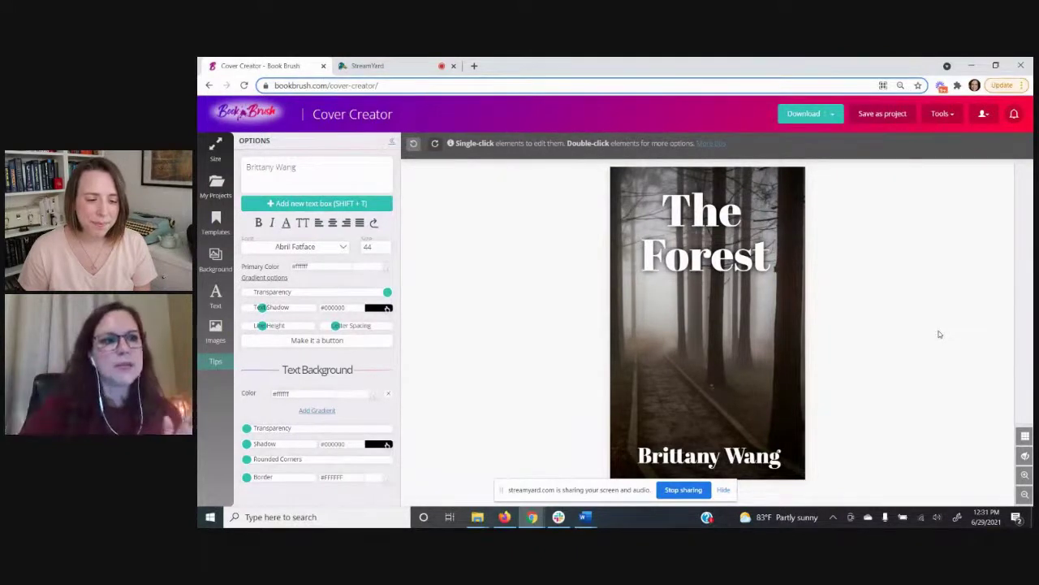
- Search the image library for 'back' and open the seated woman photo's options
left_click(216, 261)
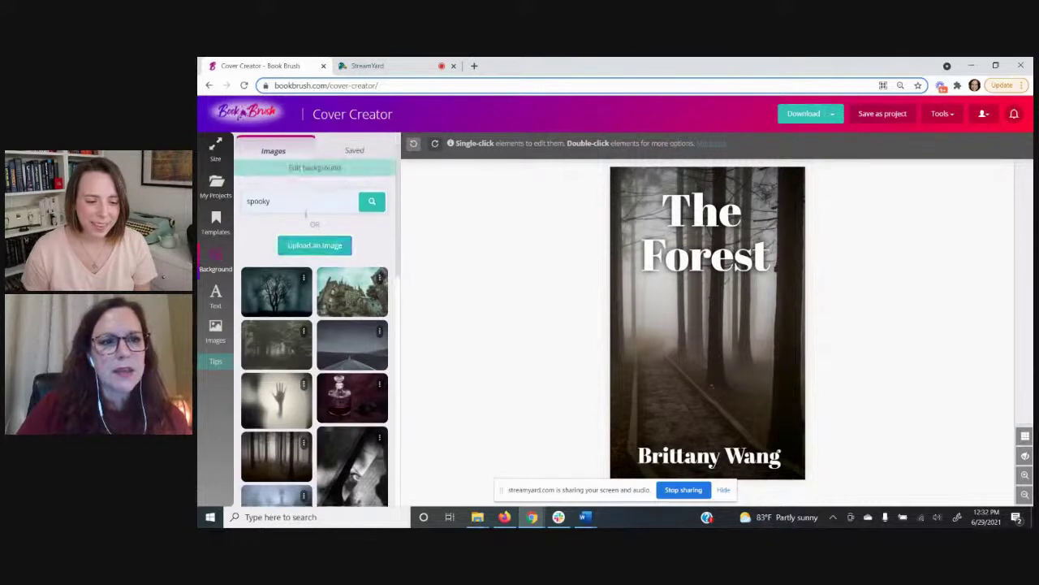
key("BackSpace")
key("BackSpace")
key("BackSpace")
key("BackSpace")
key("BackSpace")
key("BackSpace")
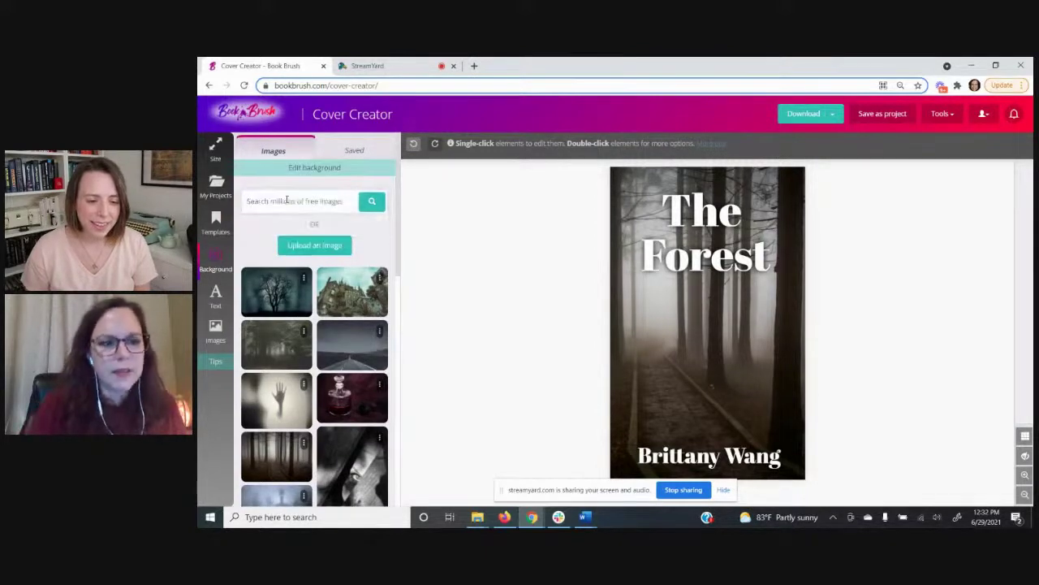
type("back")
left_click(370, 204)
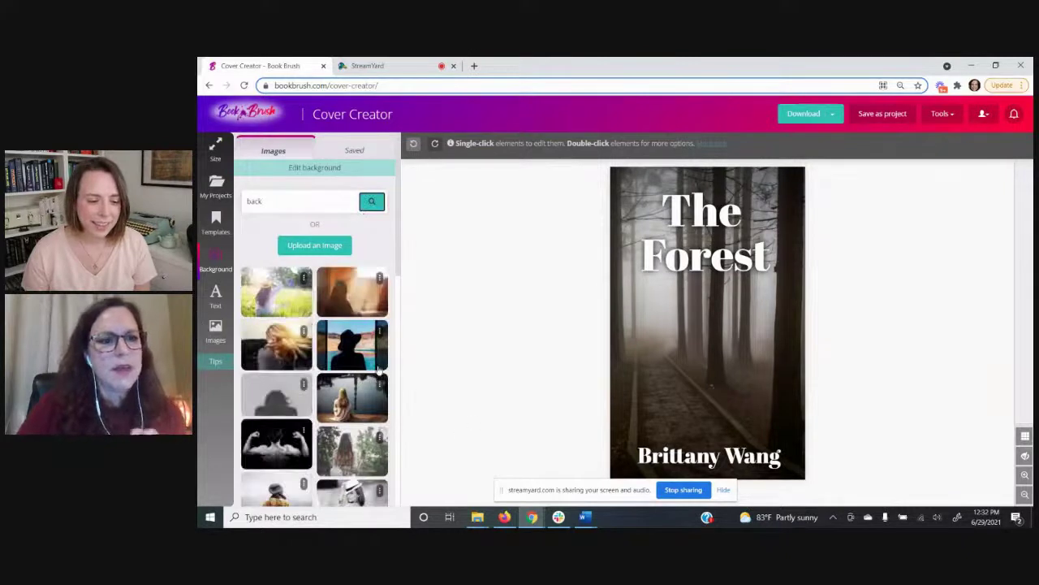
scroll(378, 370, "down", 1)
scroll(372, 360, "down", 1)
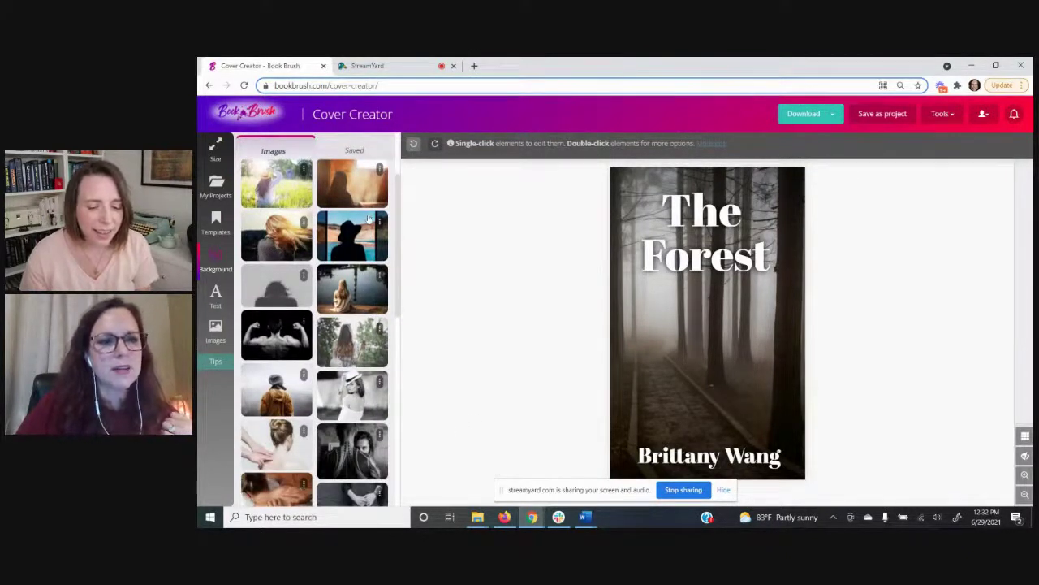
scroll(367, 218, "up", 1)
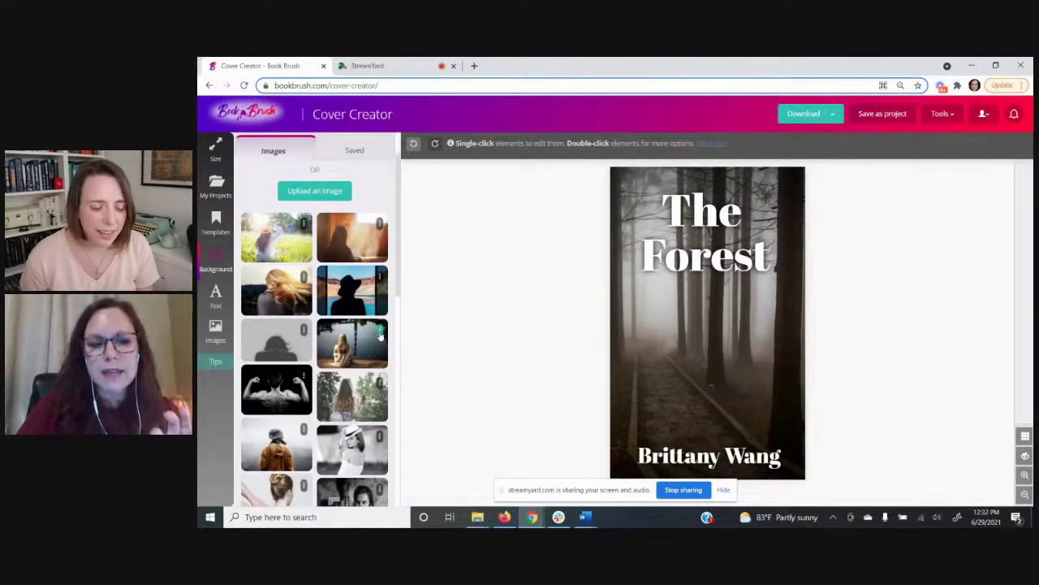
left_click(381, 333)
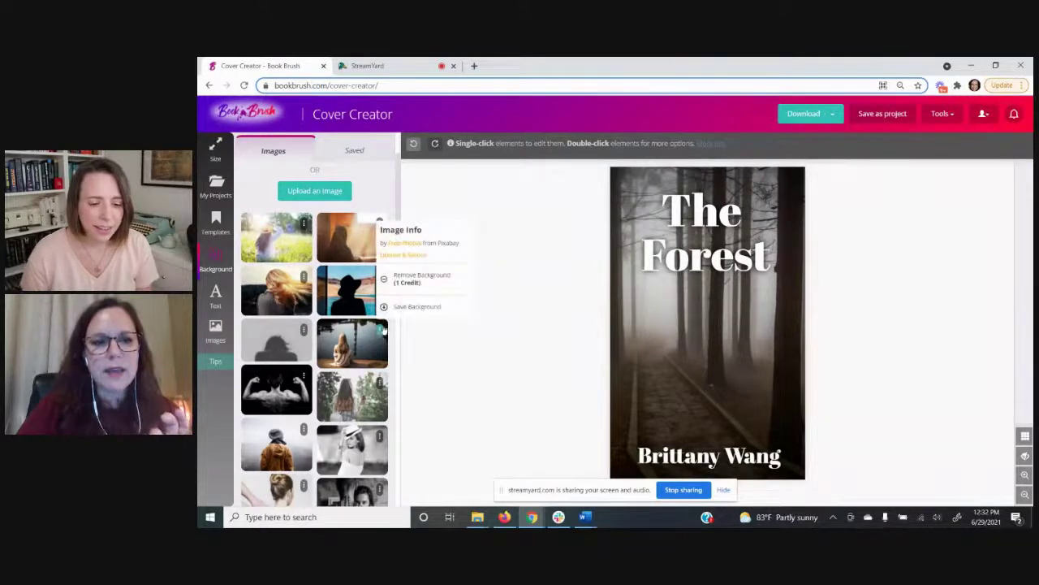
- Remove the background from the seated woman's photo to make a cut-out
left_click(422, 277)
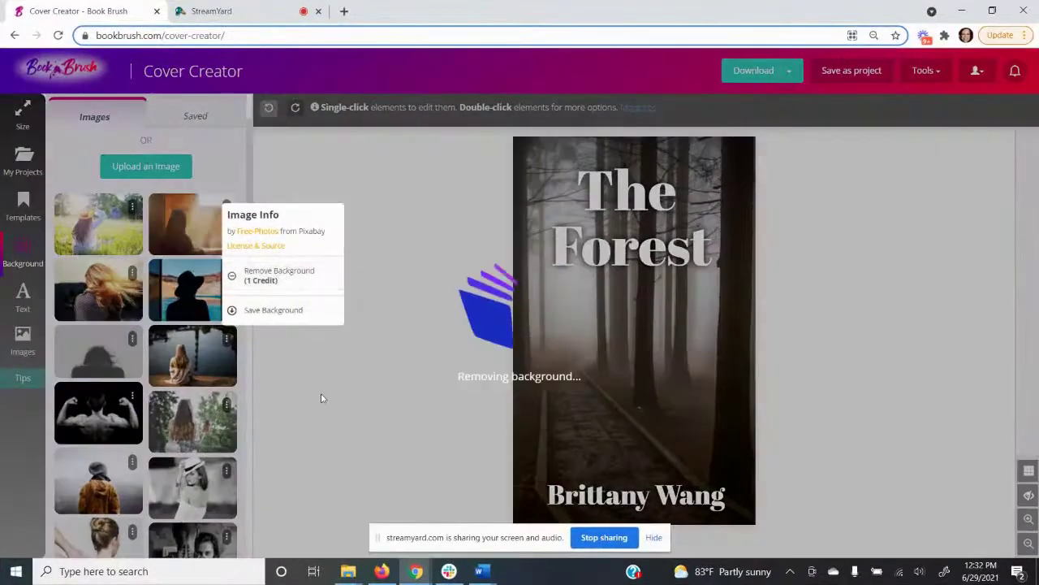
left_click(320, 379)
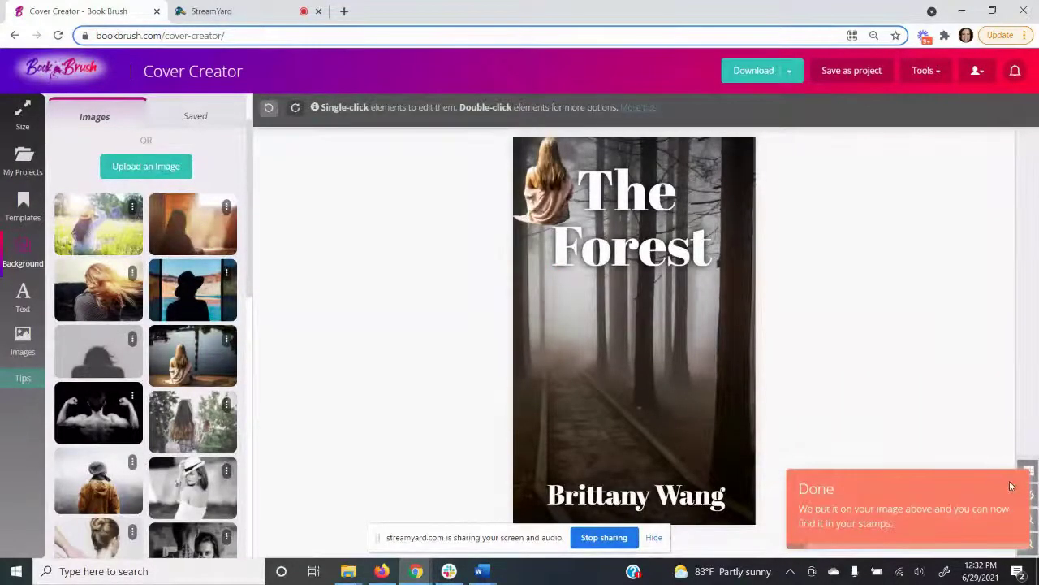
left_click(1015, 490)
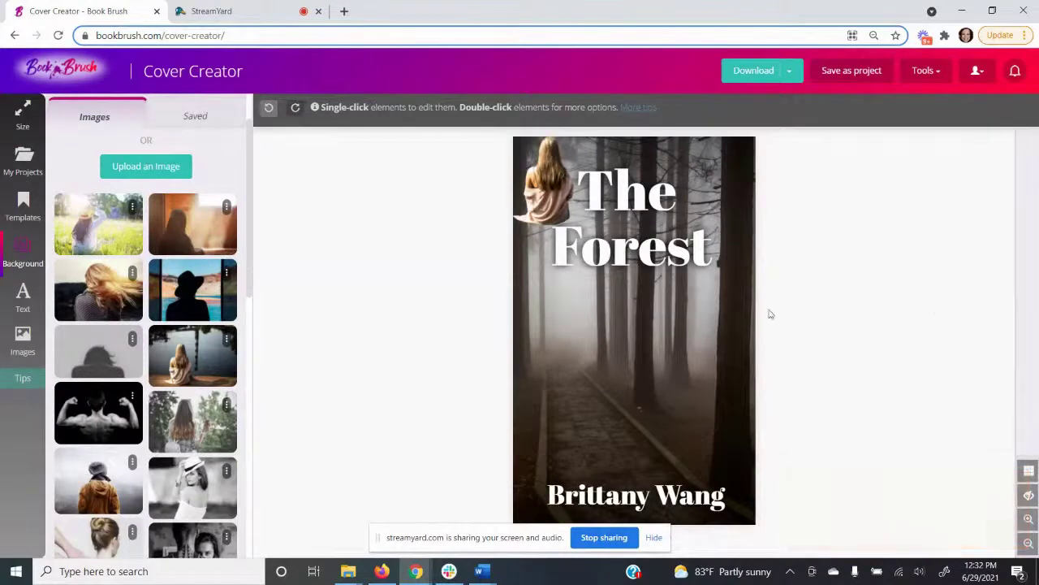
- Move and enlarge the woman cut-out in the lower centre, sent behind the author name
left_click(555, 187)
left_click_drag(555, 187, 646, 358)
left_click_drag(605, 395, 513, 520)
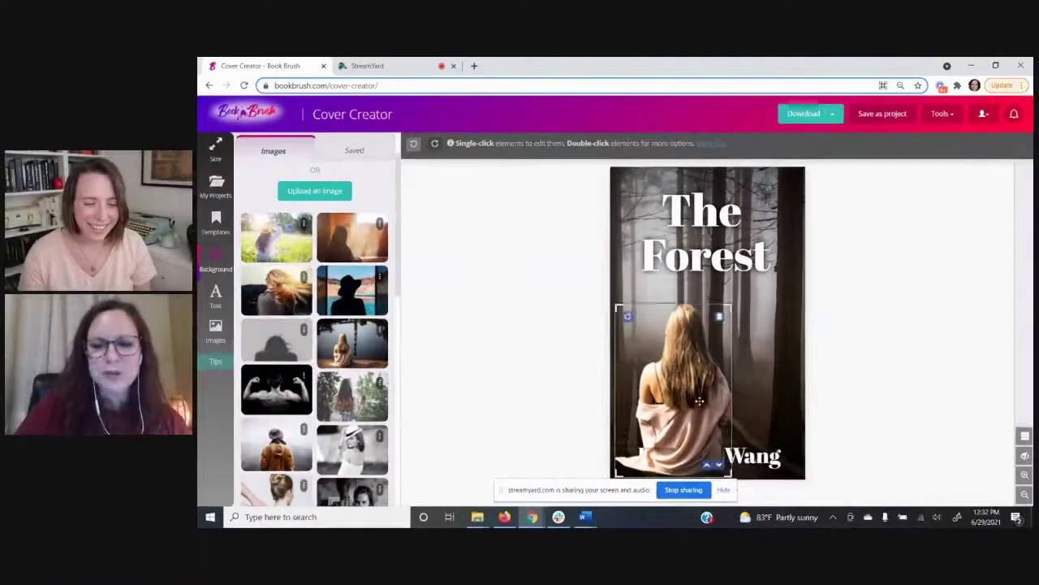
left_click_drag(752, 407, 760, 466)
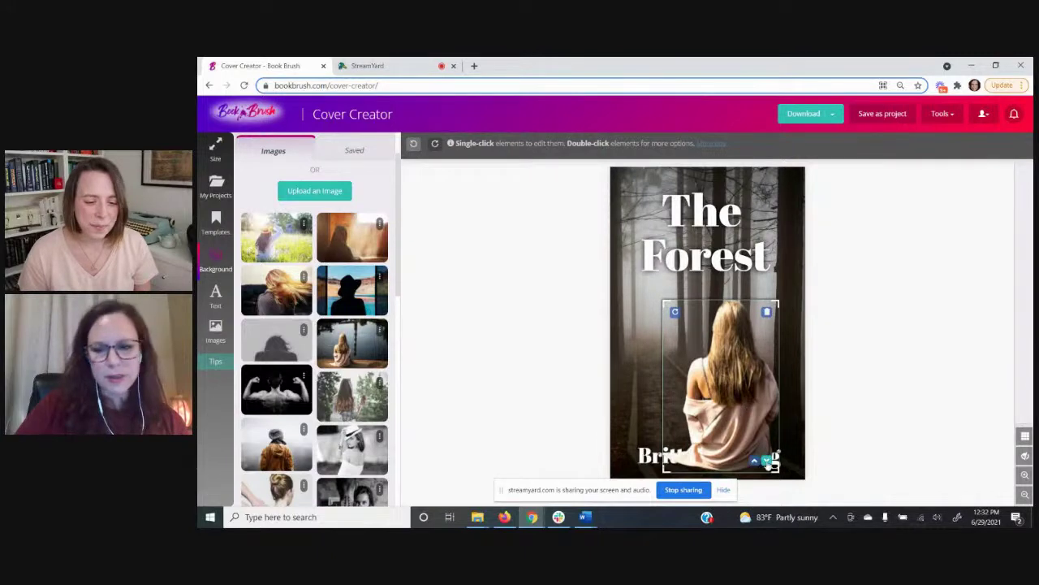
left_click(767, 460)
left_click_drag(740, 321, 743, 350)
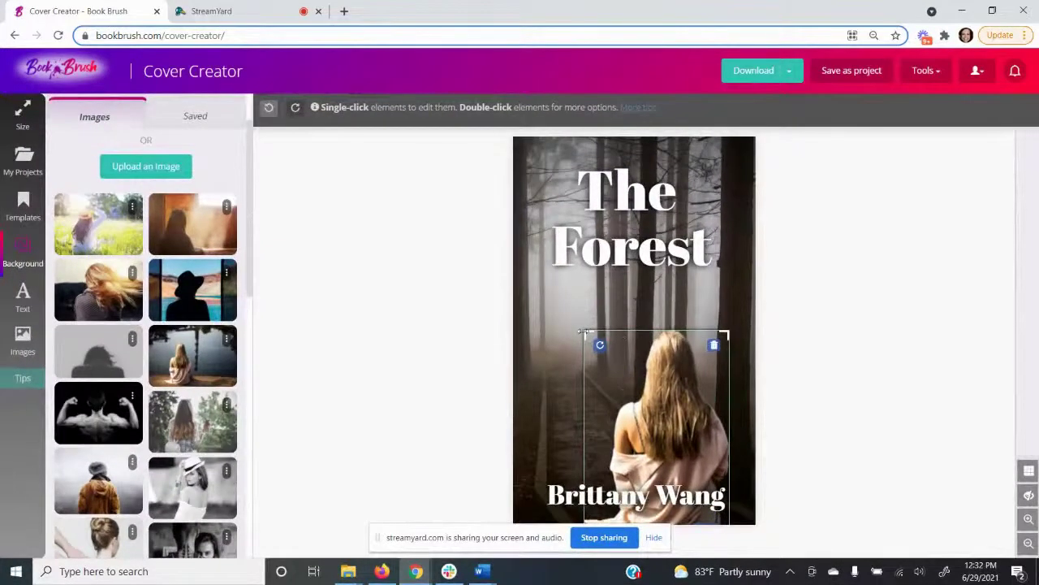
left_click_drag(582, 332, 579, 317)
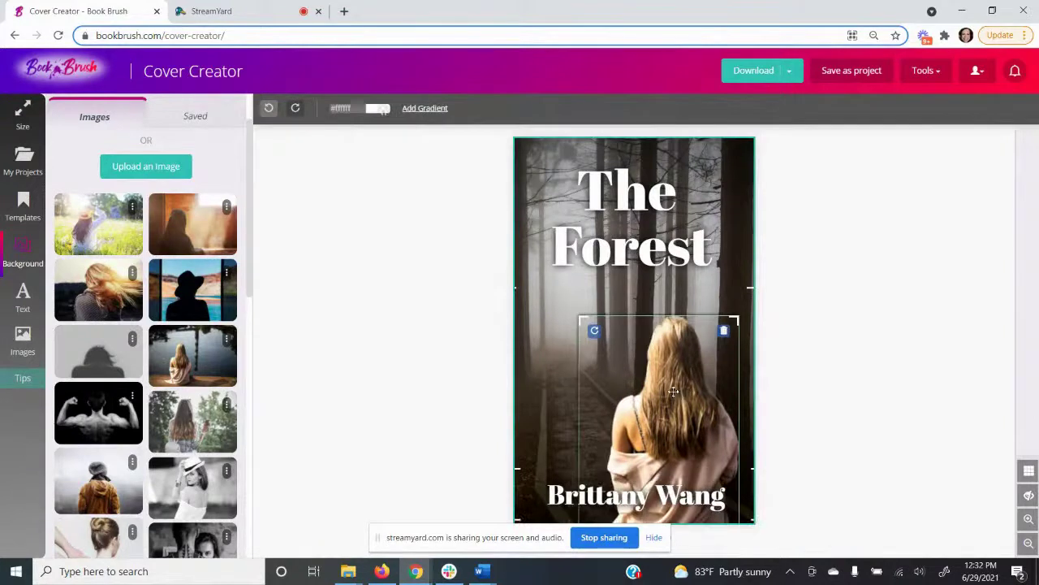
- Apply the Aden photo filter to the woman cut-out
double_click(676, 394)
left_click(114, 213)
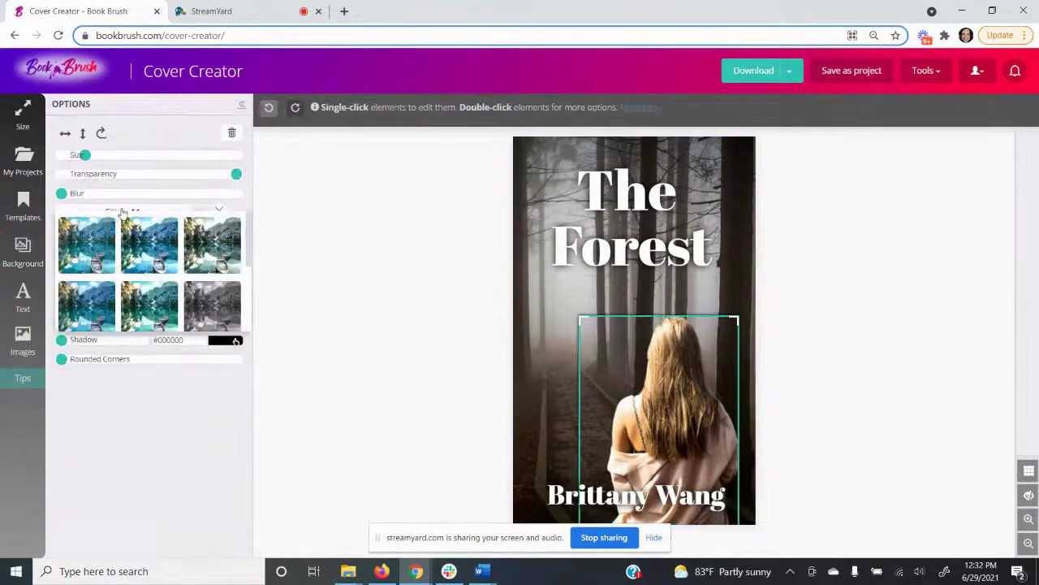
left_click(139, 243)
left_click(120, 212)
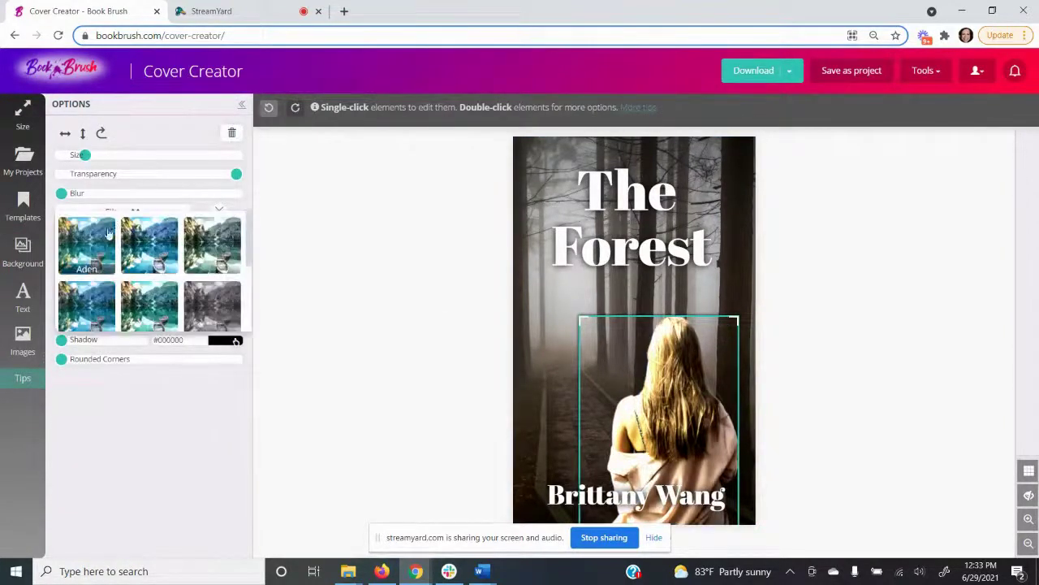
left_click(95, 246)
- Brighten the forest background with a filter and shift it slightly right
left_click(538, 335)
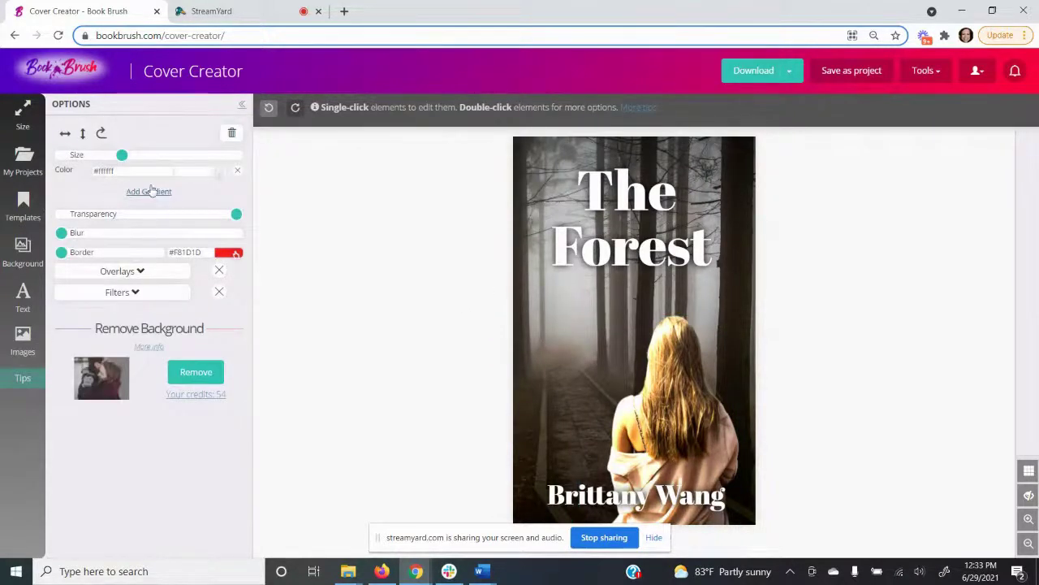
left_click(136, 294)
left_click(90, 321)
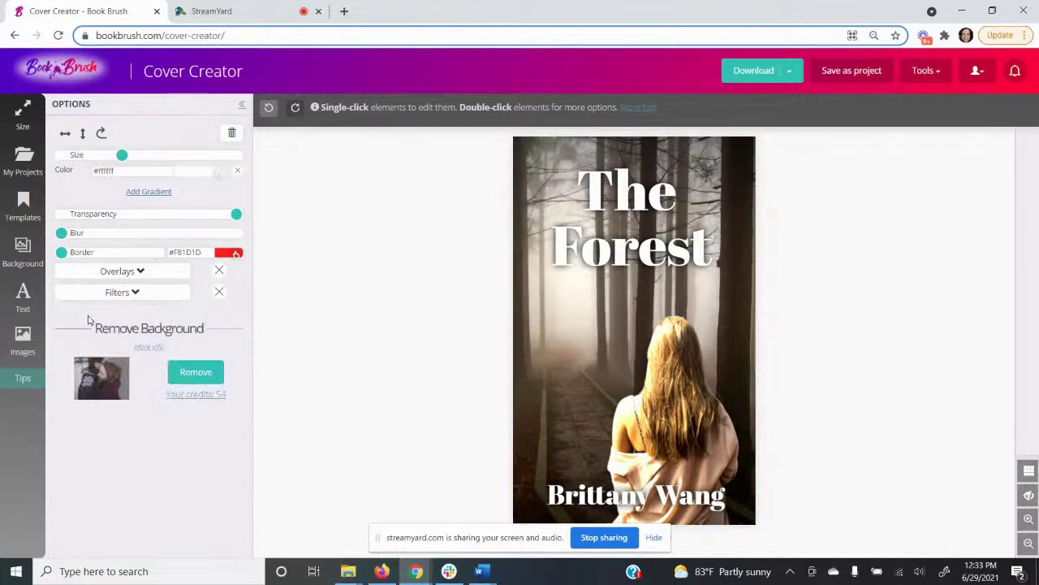
left_click_drag(533, 362, 542, 358)
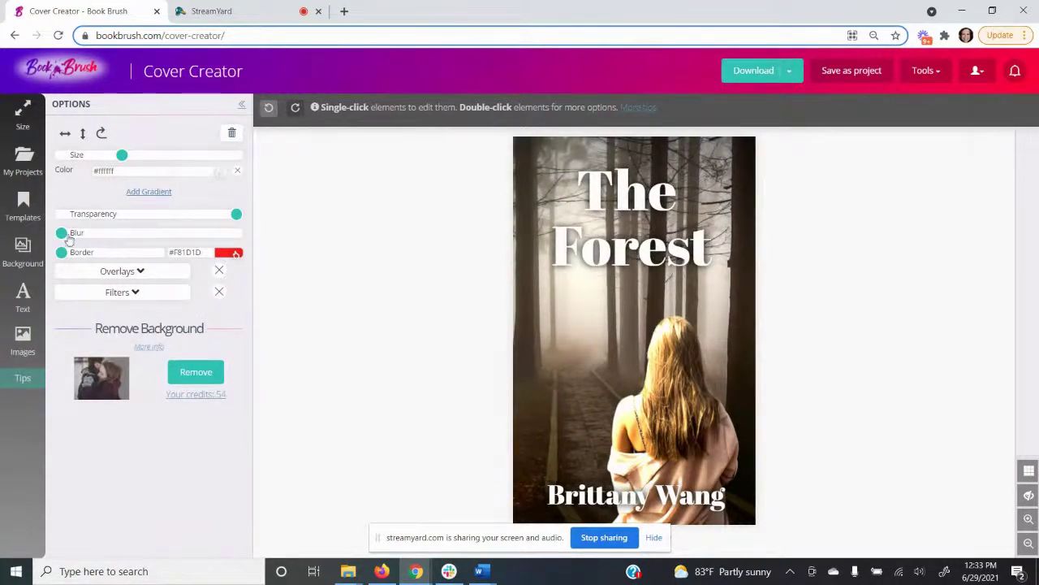
- Add a slight blur to both the forest background and the woman image
left_click_drag(62, 233, 71, 234)
left_click(663, 419)
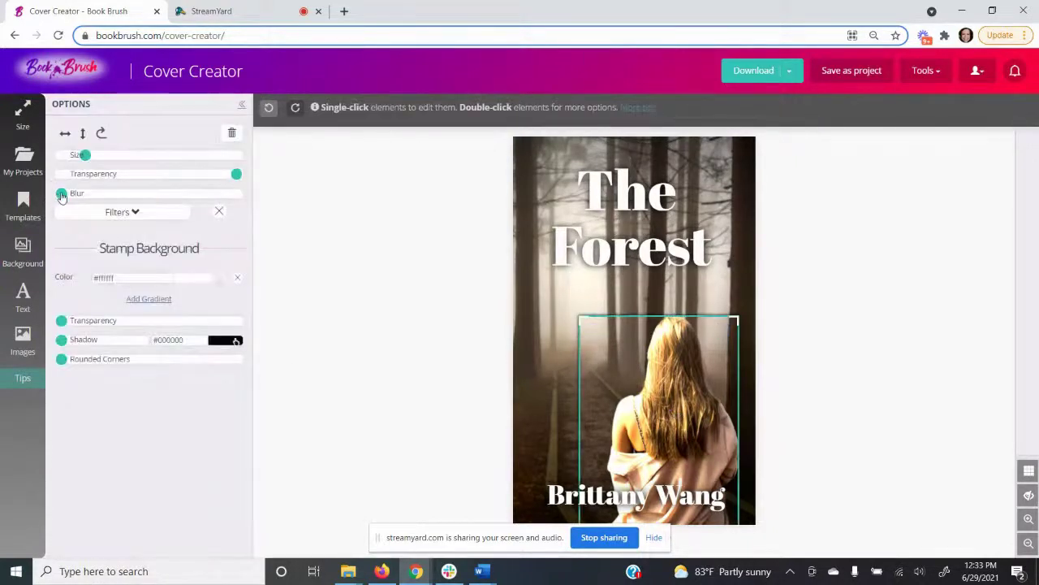
left_click_drag(61, 194, 61, 194)
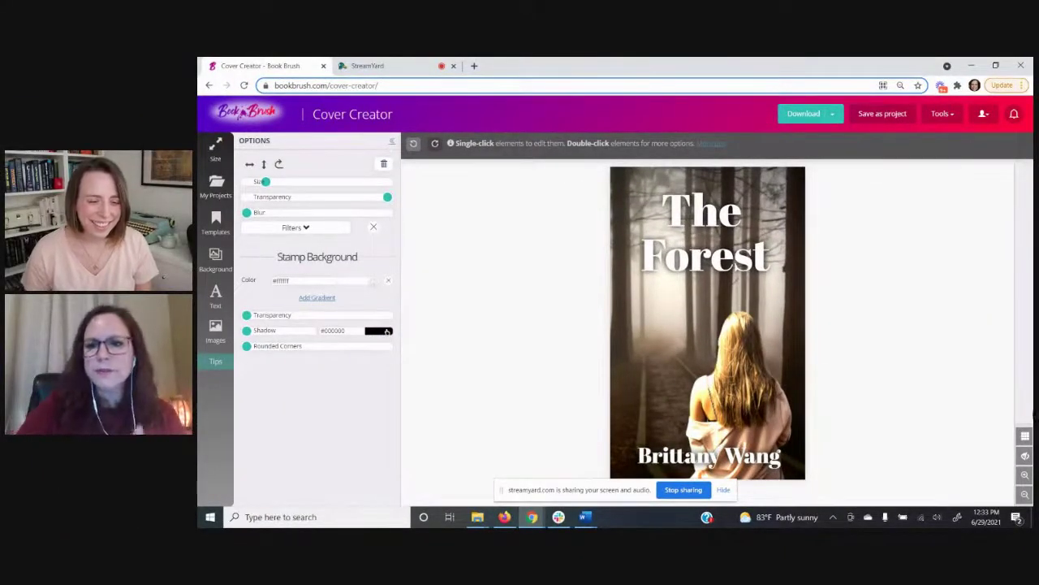
left_click(1025, 496)
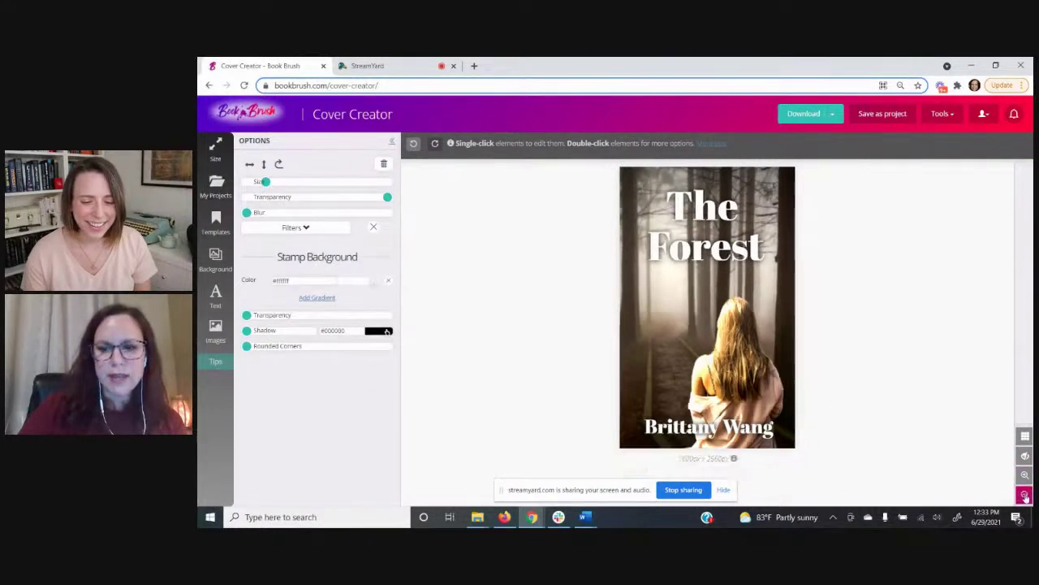
left_click(1025, 495)
left_click(1025, 495)
left_click(1025, 496)
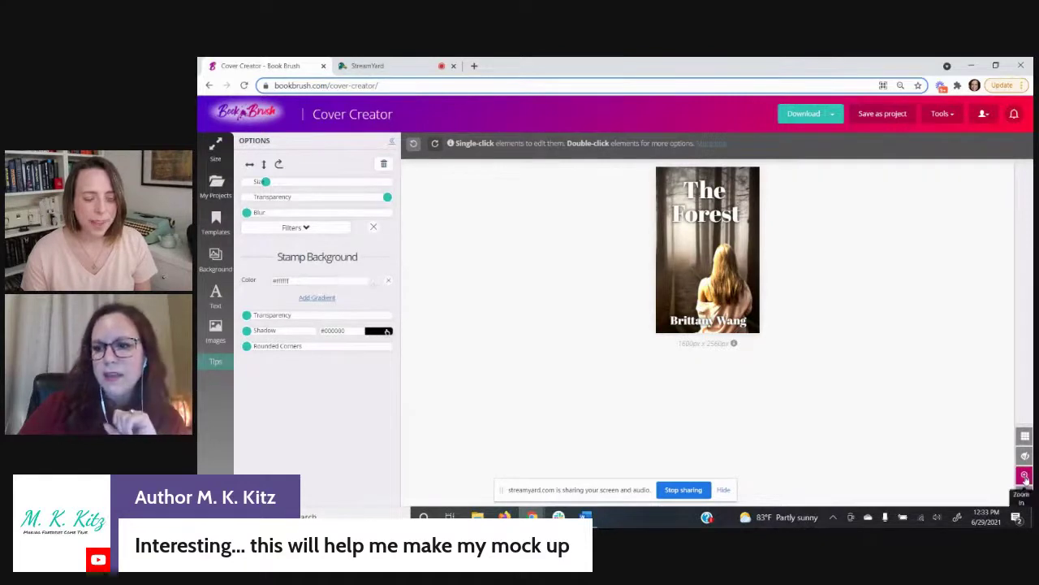
left_click(1025, 477)
left_click(1025, 476)
left_click(1025, 476)
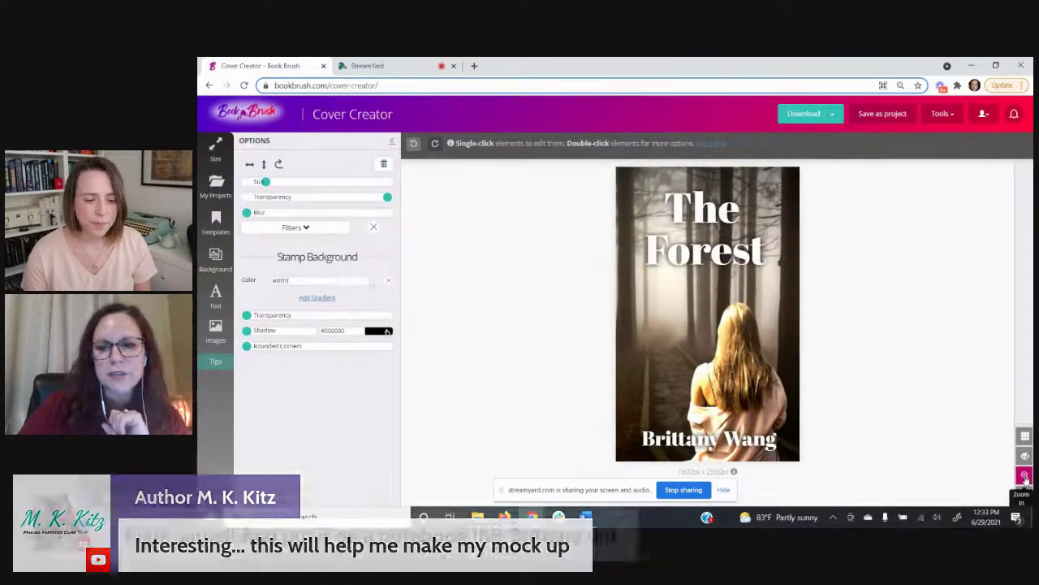
left_click(1025, 477)
left_click(1025, 496)
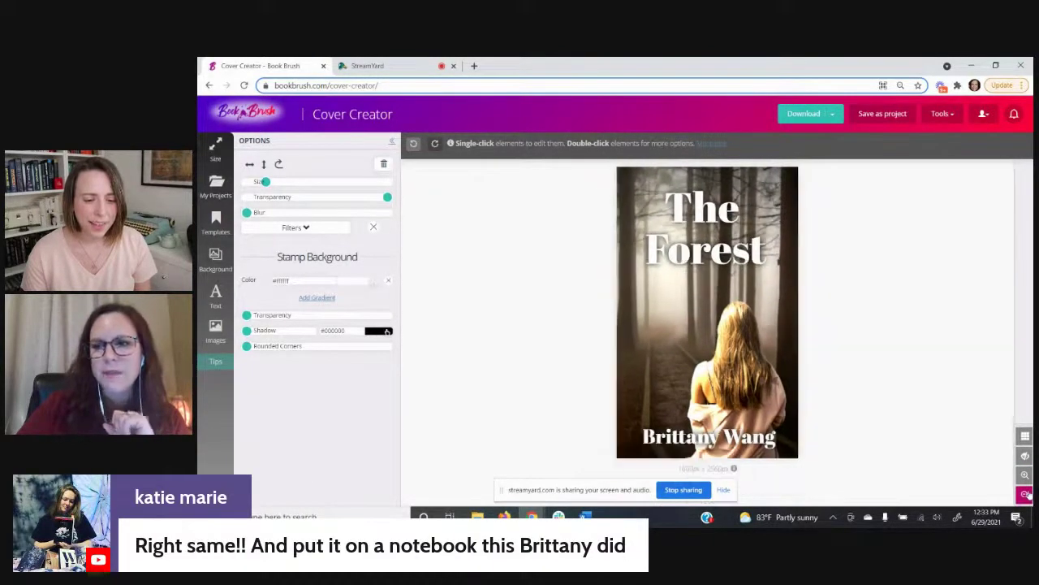
- Save 'The Forest' cover as a project and close the Project Saved confirmation
left_click(885, 114)
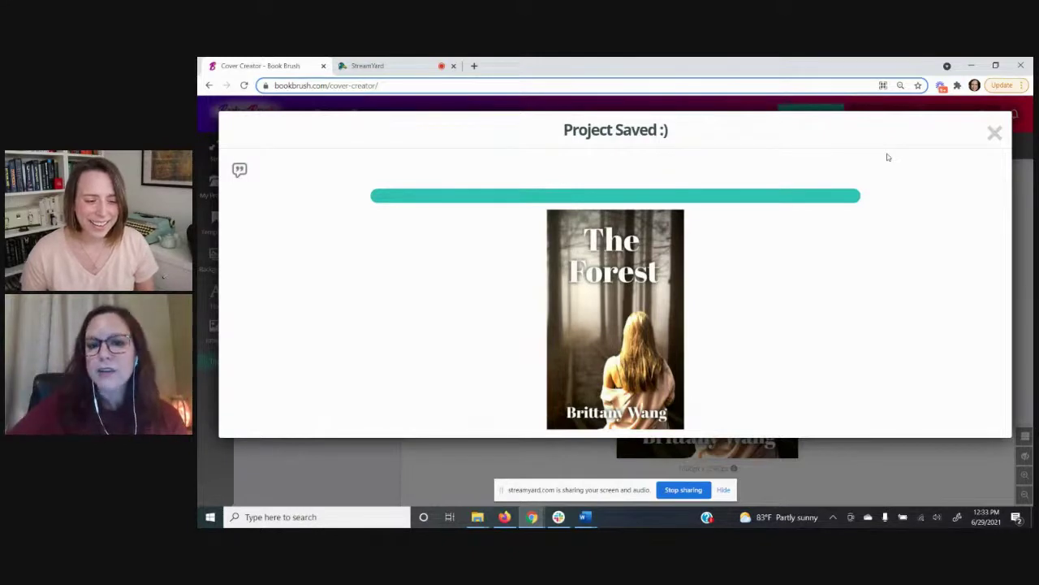
left_click(994, 132)
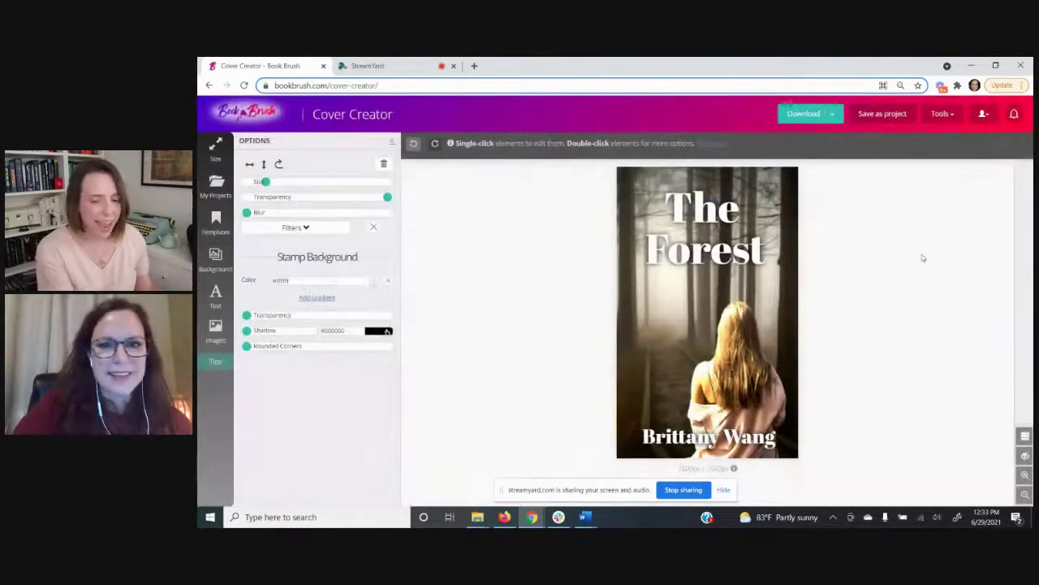
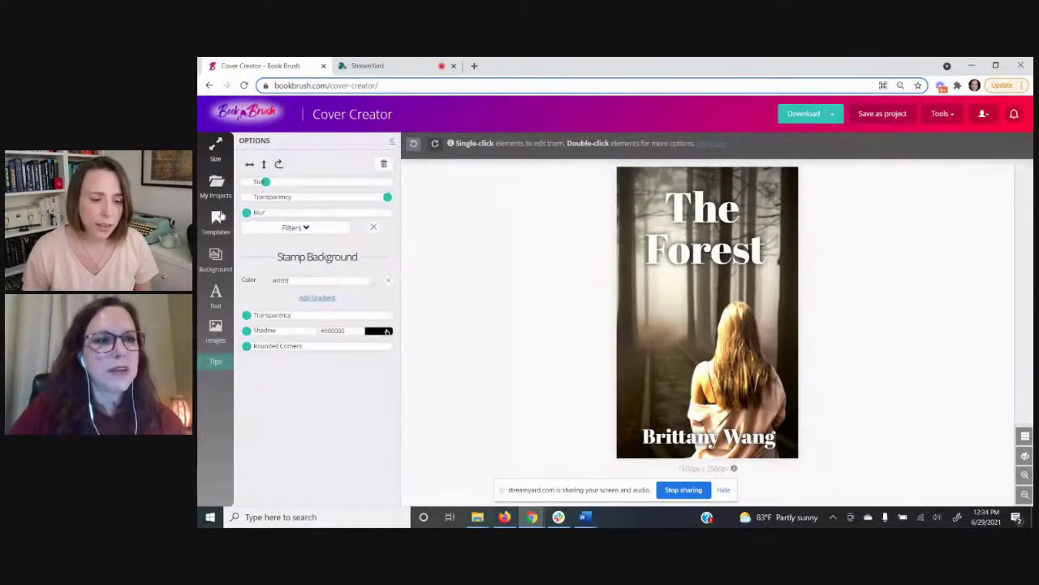
- Browse the community template gallery, trying Fantasy and Romance genre filters before clearing them
left_click(218, 215)
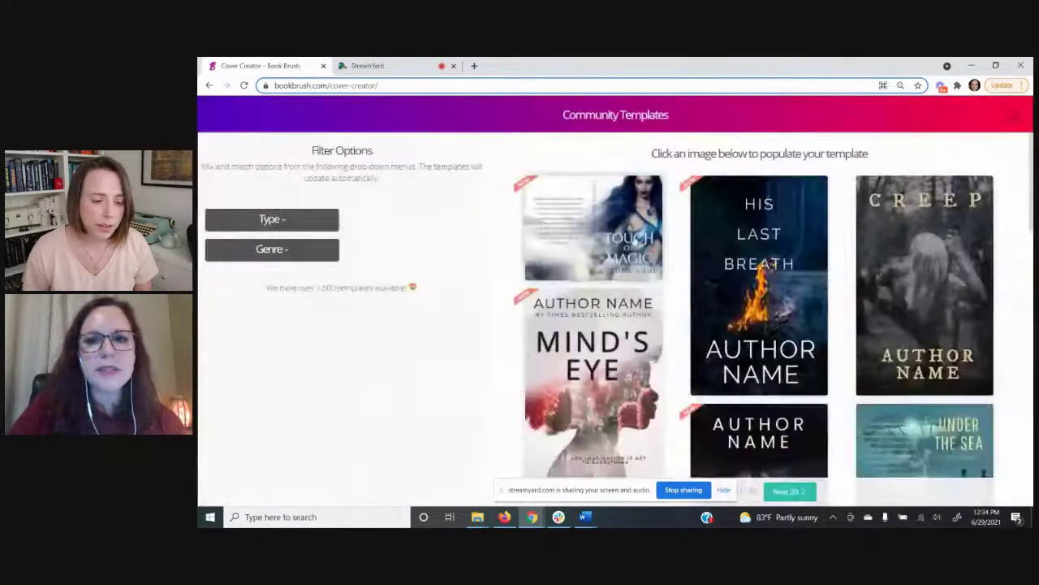
scroll(951, 280, "down", 1)
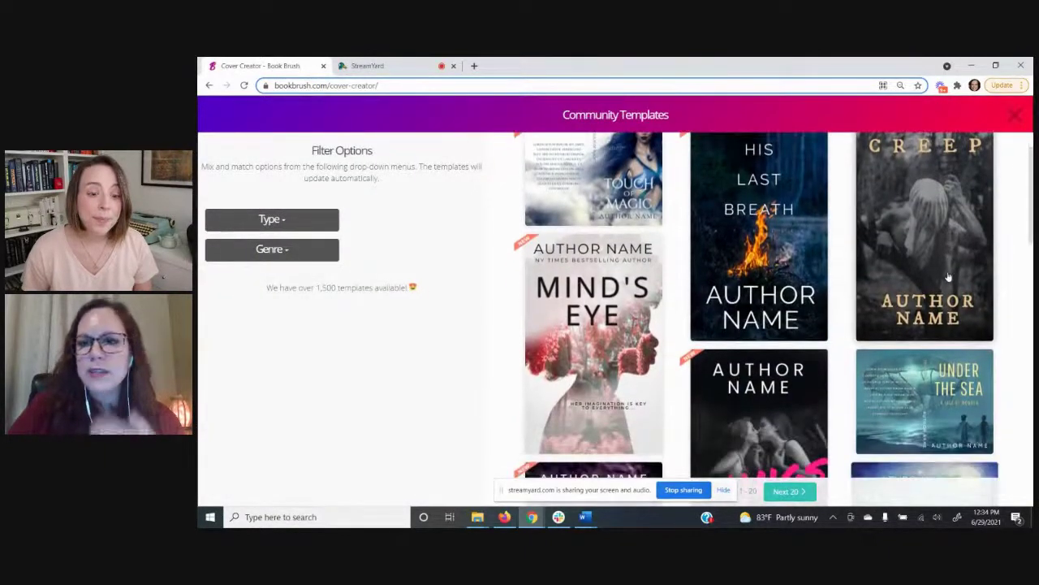
scroll(948, 277, "up", 1)
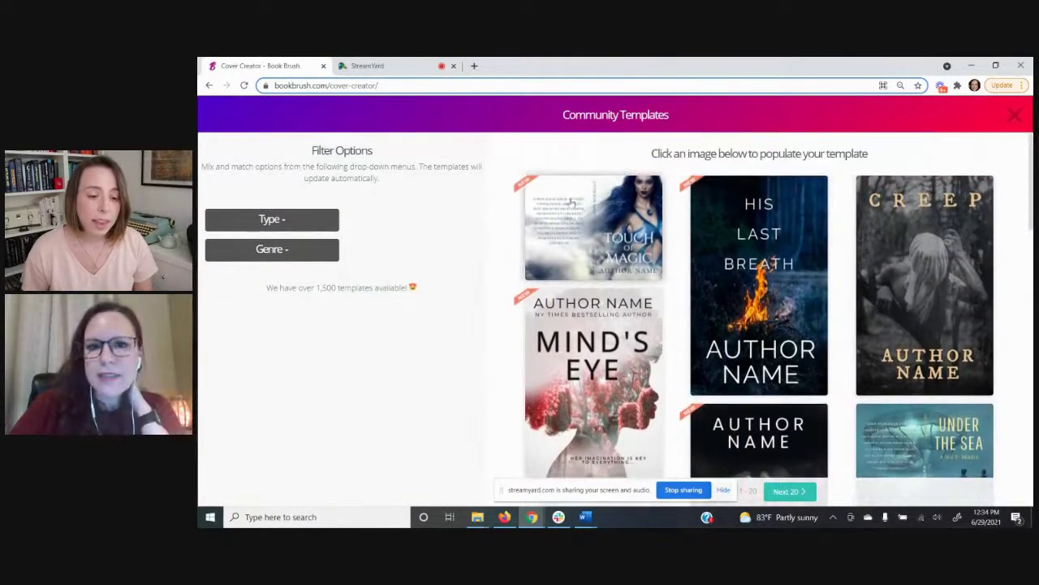
left_click(281, 220)
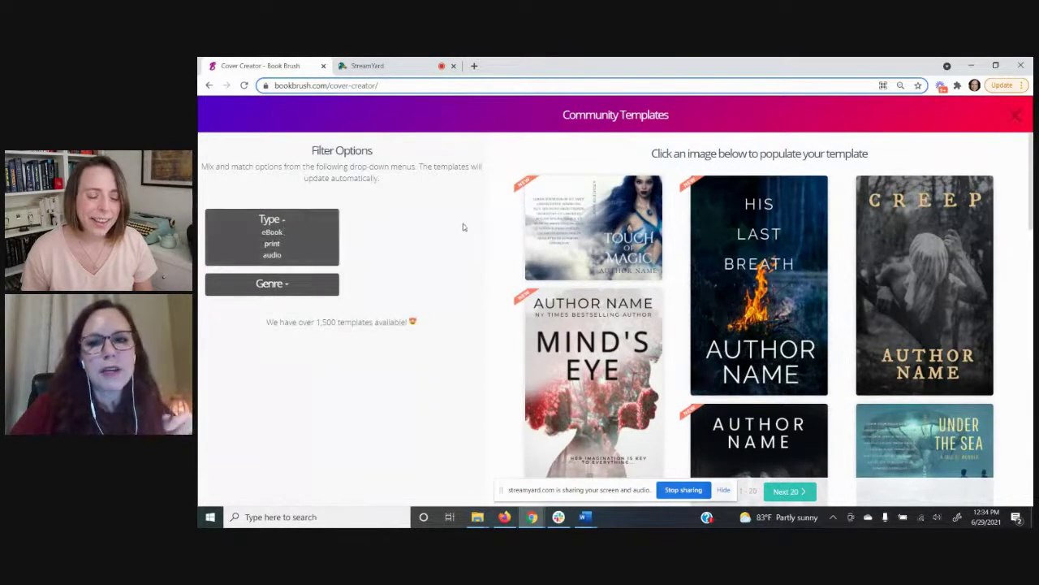
left_click(282, 286)
scroll(420, 290, "down", 1)
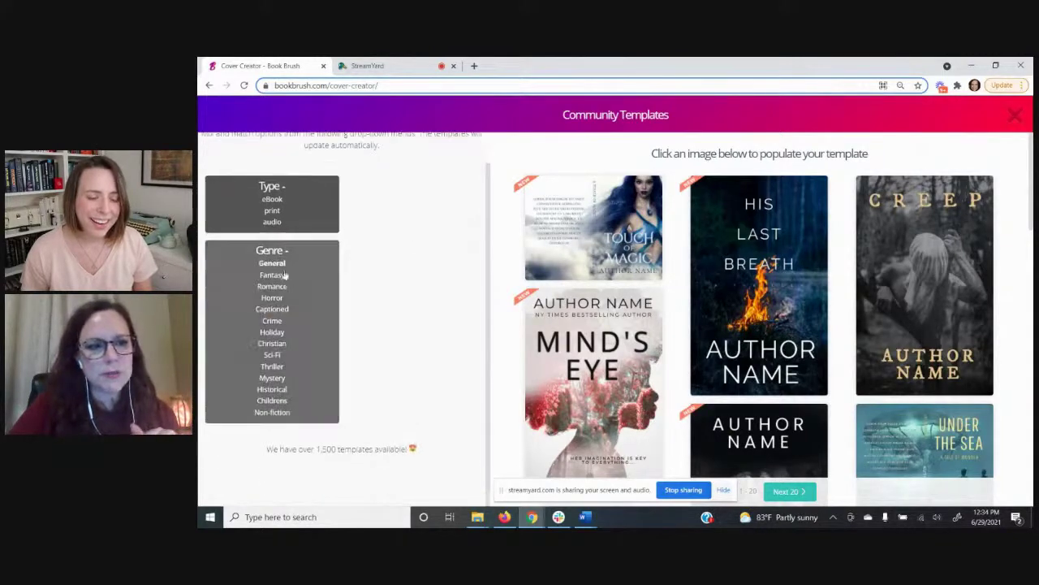
left_click(275, 276)
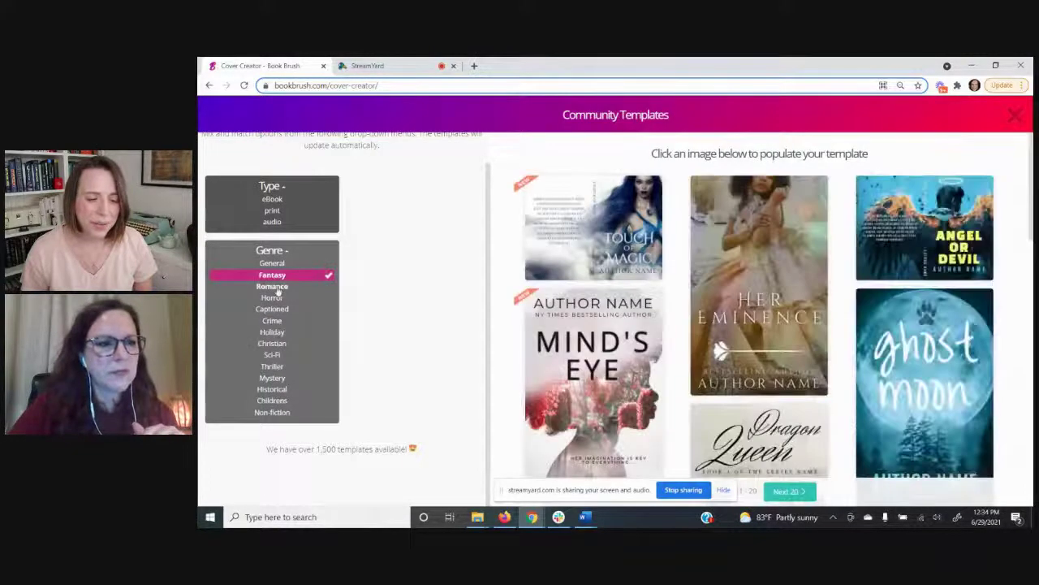
left_click(274, 288)
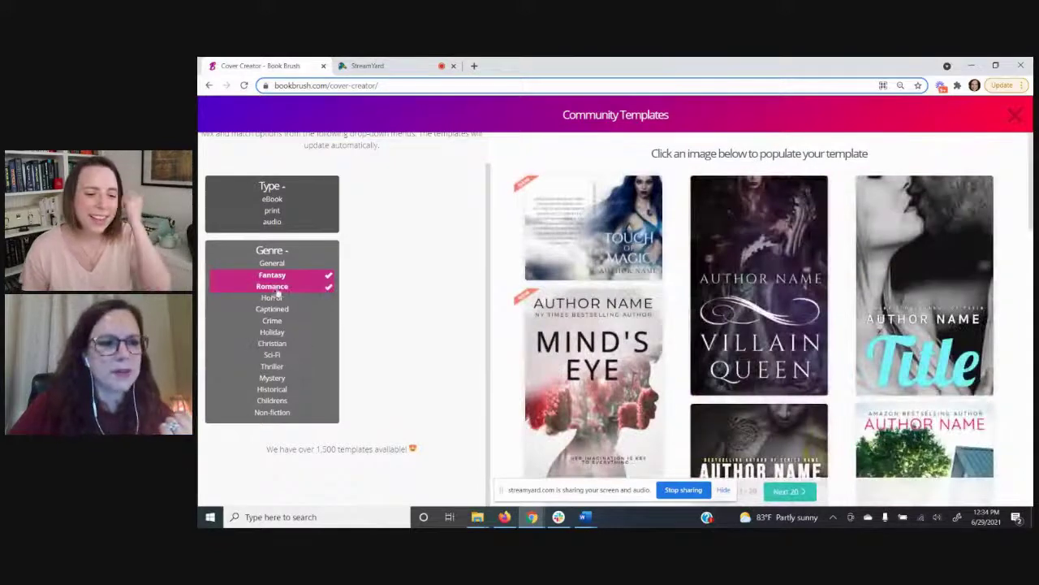
left_click(272, 286)
left_click(272, 274)
- Page to the next 20 templates and load the Ghost of the Bayou template
scroll(1015, 276, "down", 5)
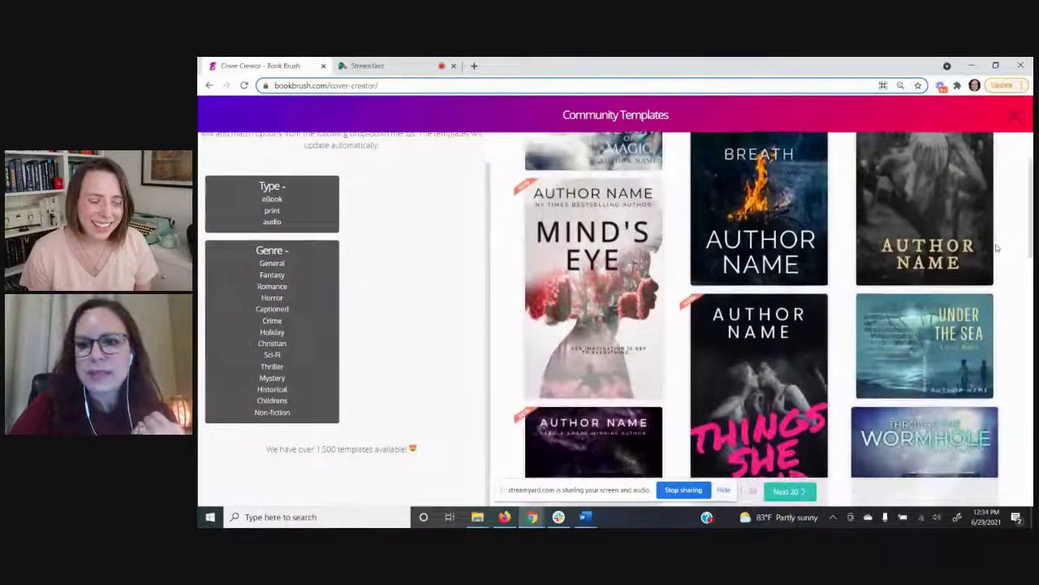
scroll(997, 256, "down", 4)
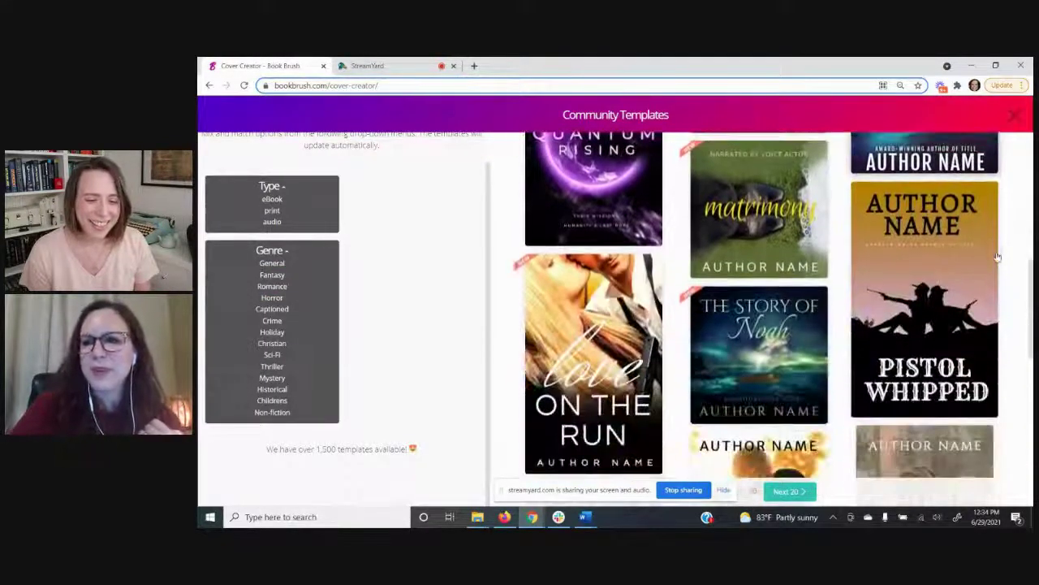
scroll(998, 256, "down", 2)
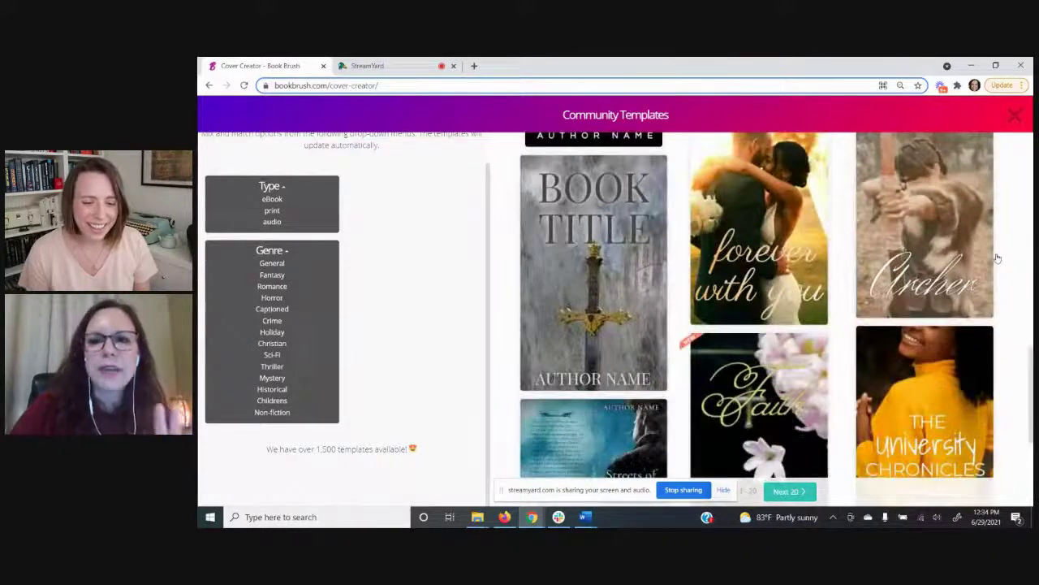
scroll(998, 260, "down", 2)
scroll(998, 260, "down", 2)
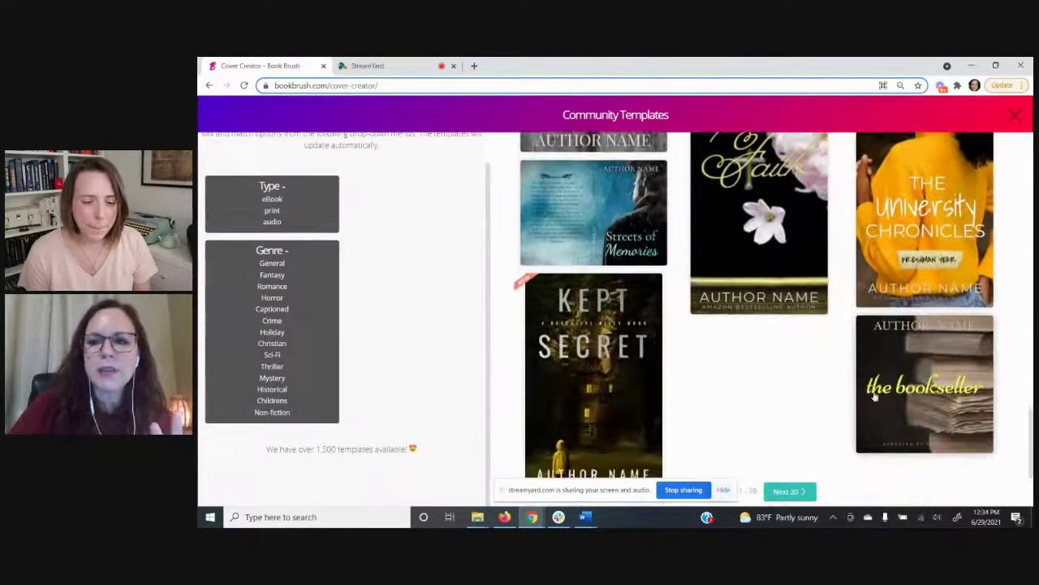
left_click(798, 494)
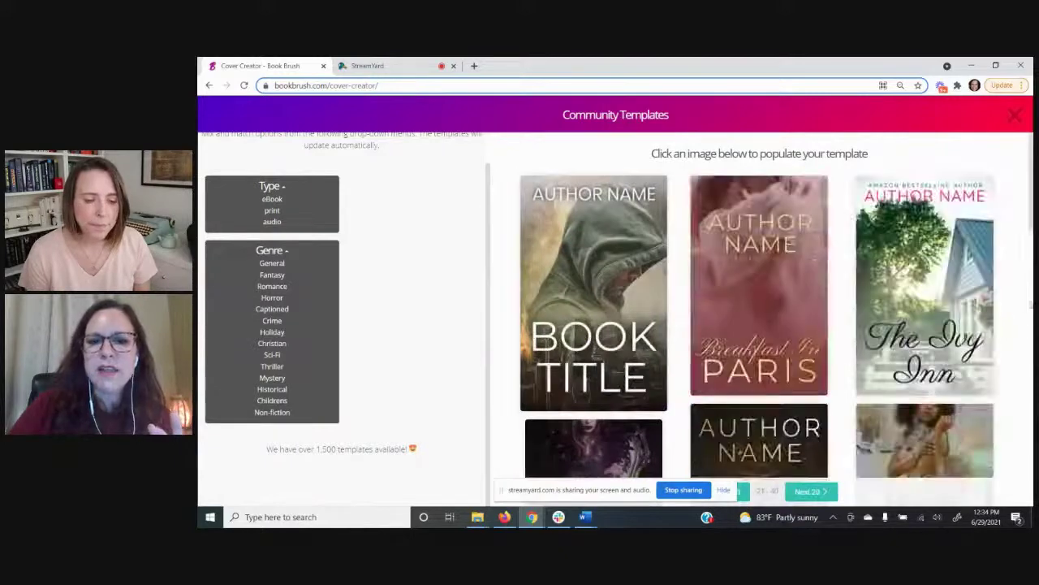
scroll(1000, 292, "down", 2)
scroll(999, 292, "down", 2)
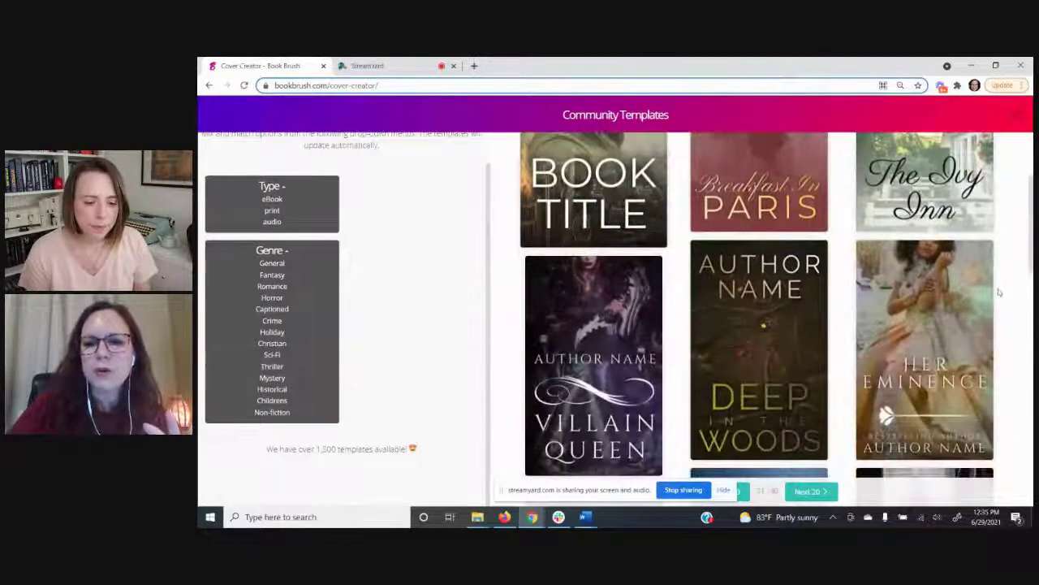
scroll(1000, 292, "down", 1)
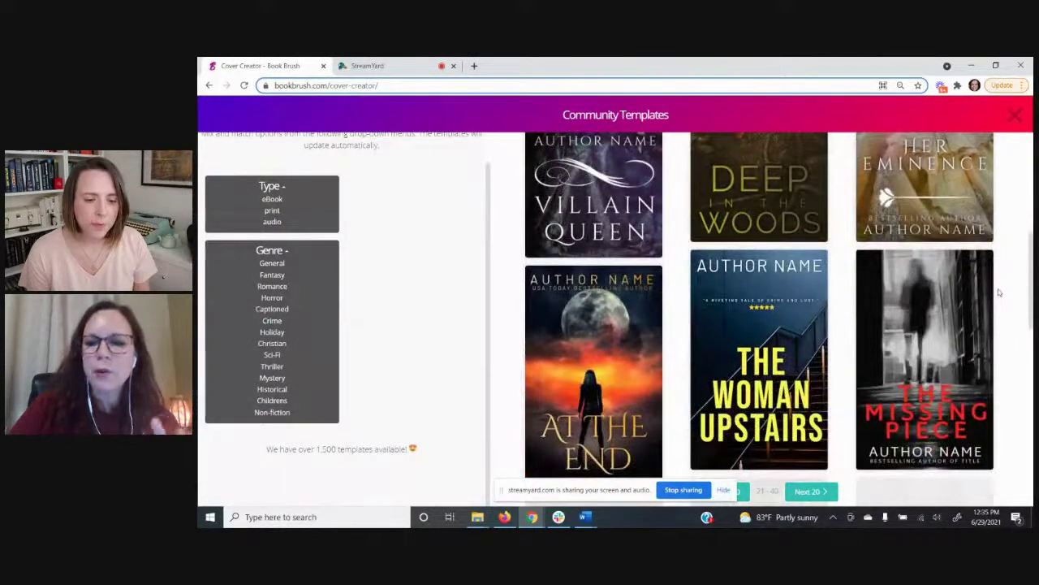
scroll(999, 292, "down", 2)
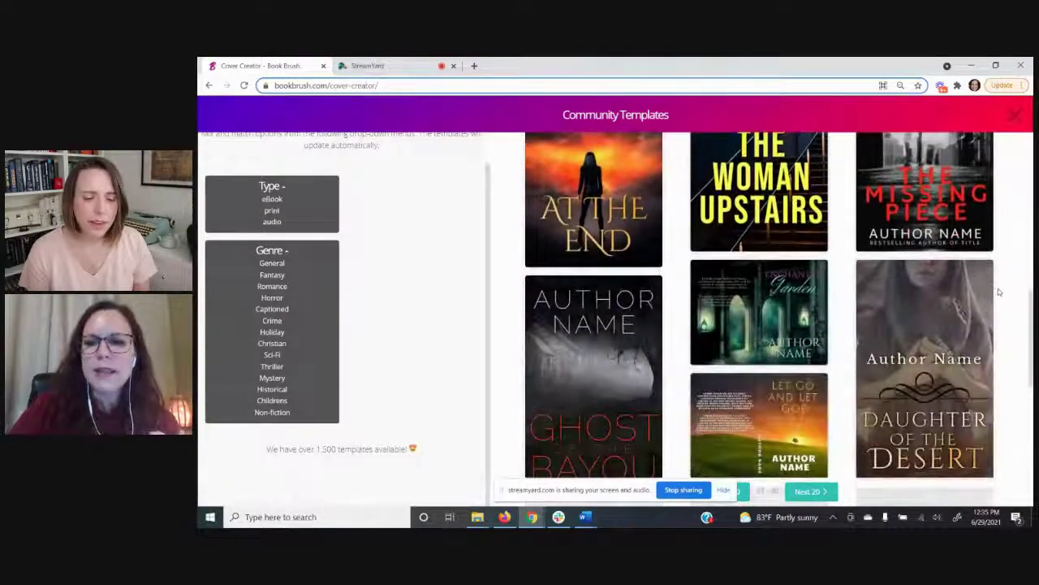
scroll(812, 317, "down", 1)
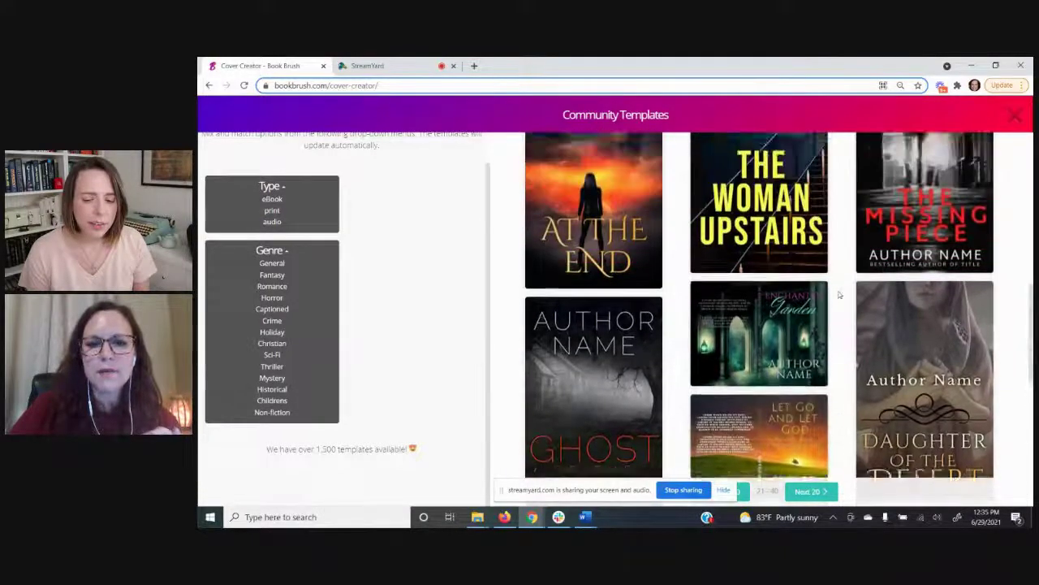
left_click(585, 325)
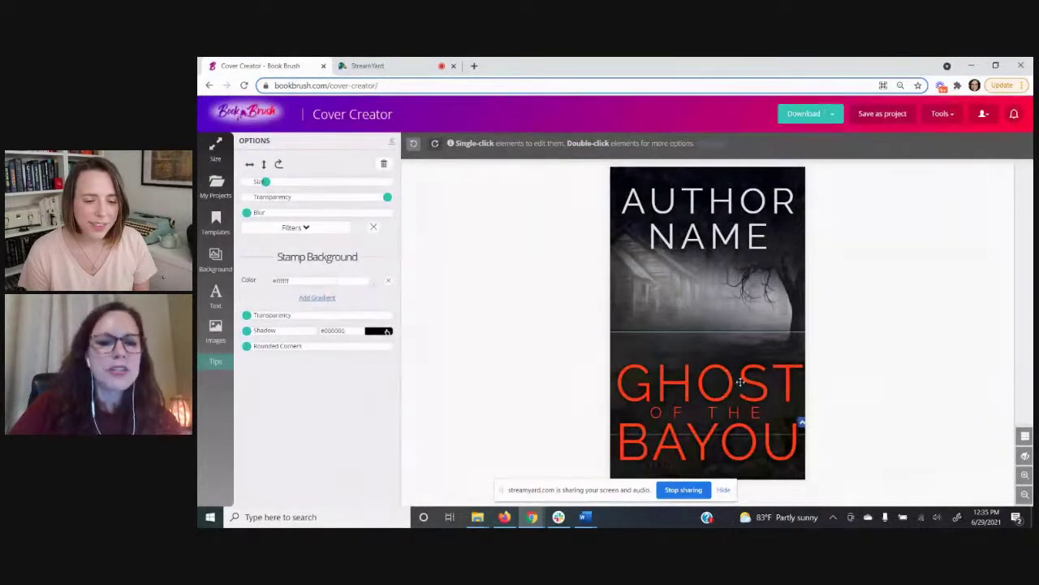
- Nudge the GHOST title up-left and shift the background photo slightly right
mouse_move(733, 374)
left_mouse_down()
mouse_move(740, 307)
mouse_move(725, 367)
left_mouse_up()
left_click(1025, 455)
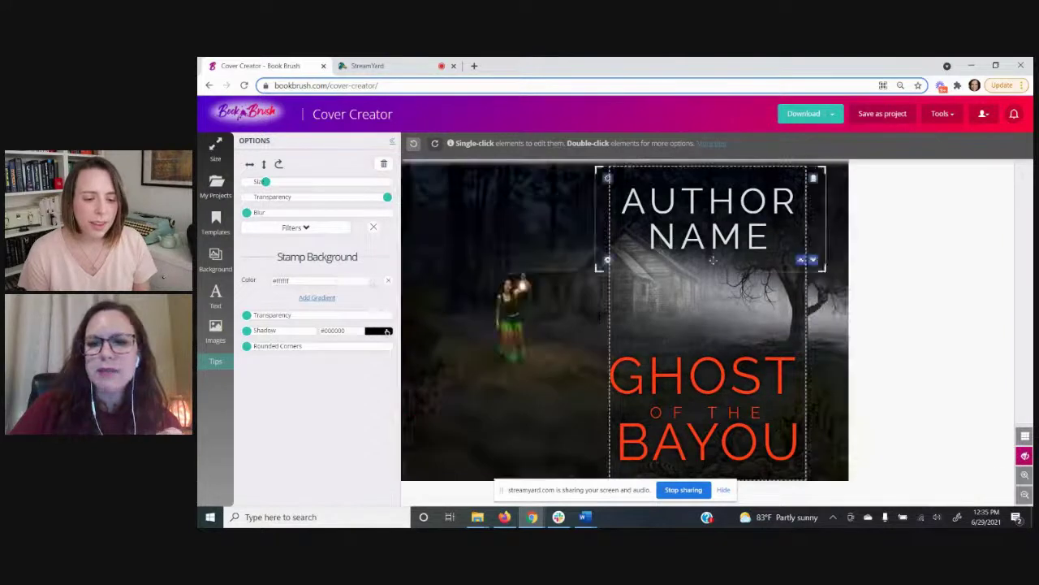
left_click_drag(476, 299, 509, 297)
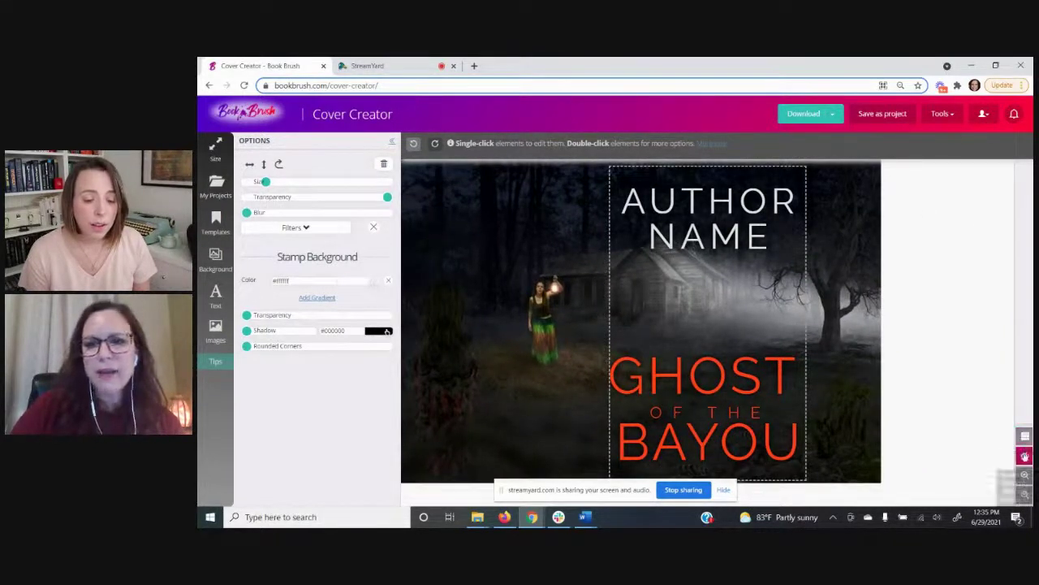
left_click(1025, 456)
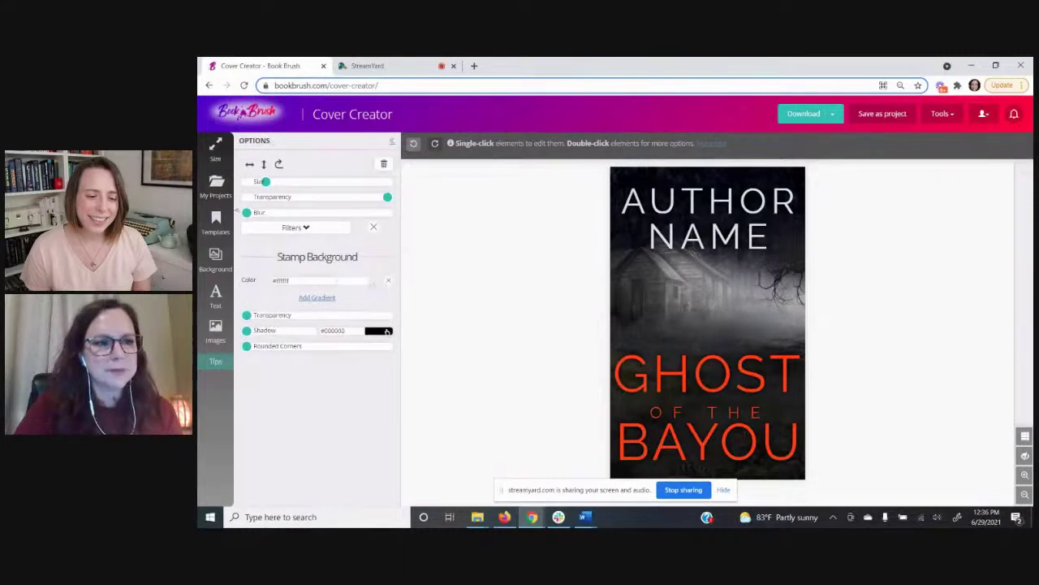
- Make it a print cover with 5.00" x 8.50" trim, Cream paper and 300 pages
left_click(216, 147)
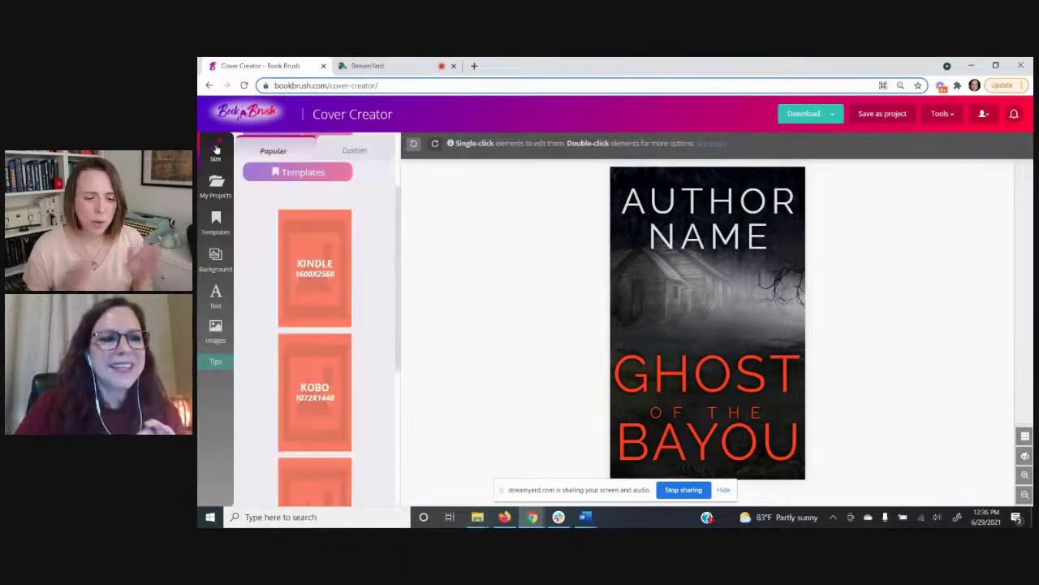
scroll(400, 281, "up", 1)
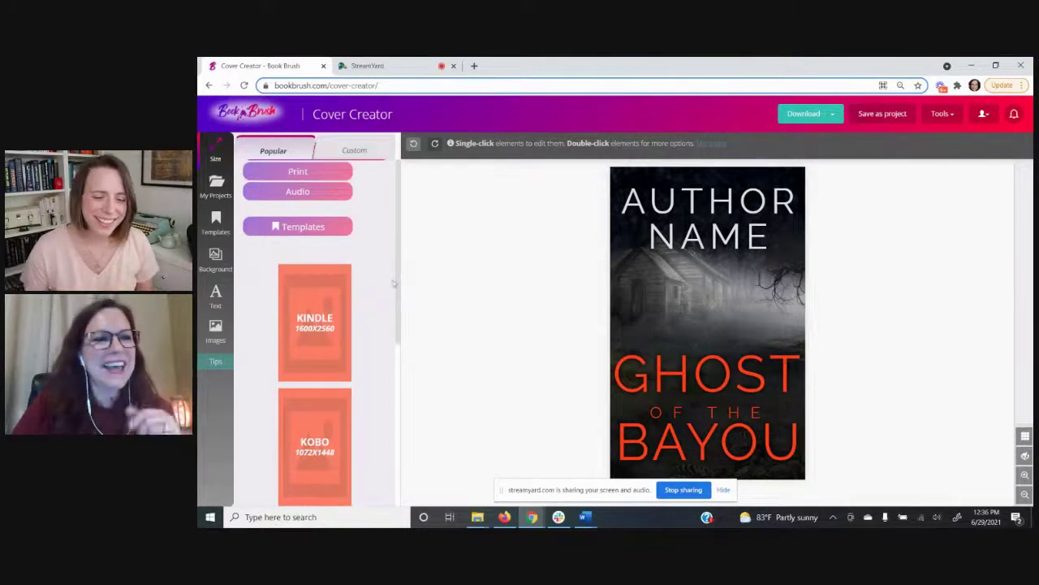
left_click(297, 172)
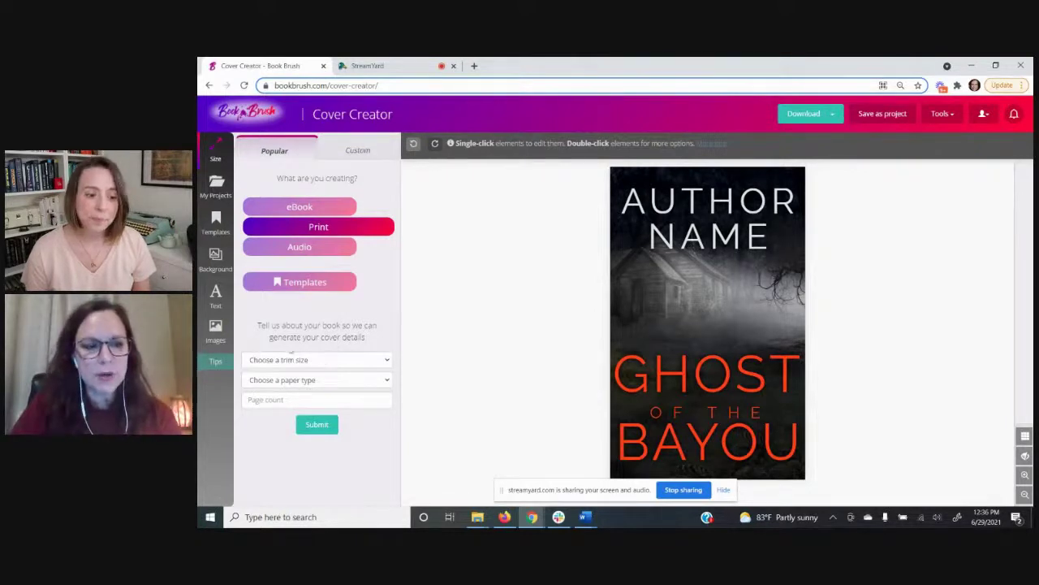
left_click(307, 364)
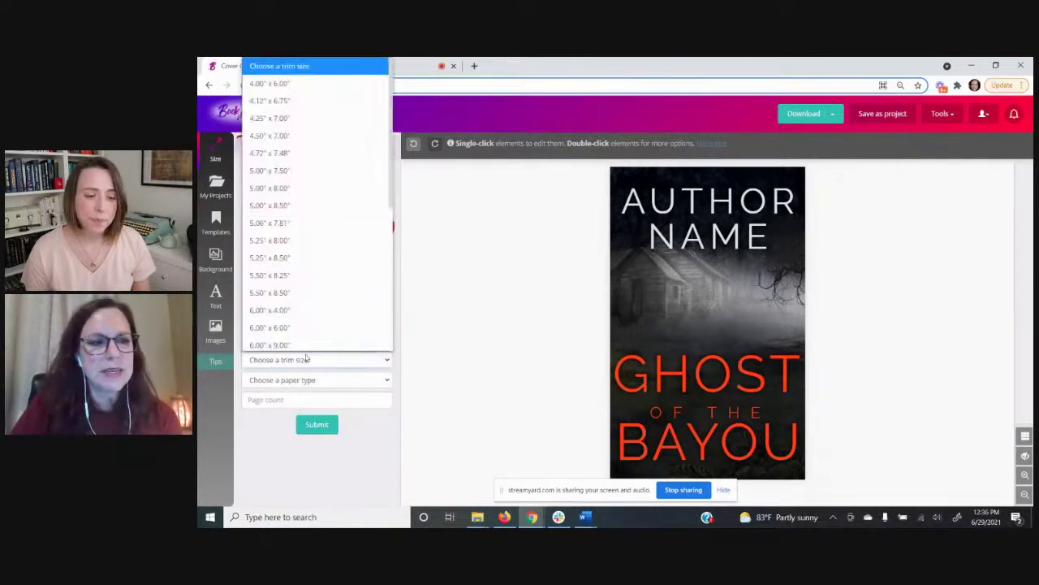
scroll(301, 325, "down", 1)
left_click(276, 185)
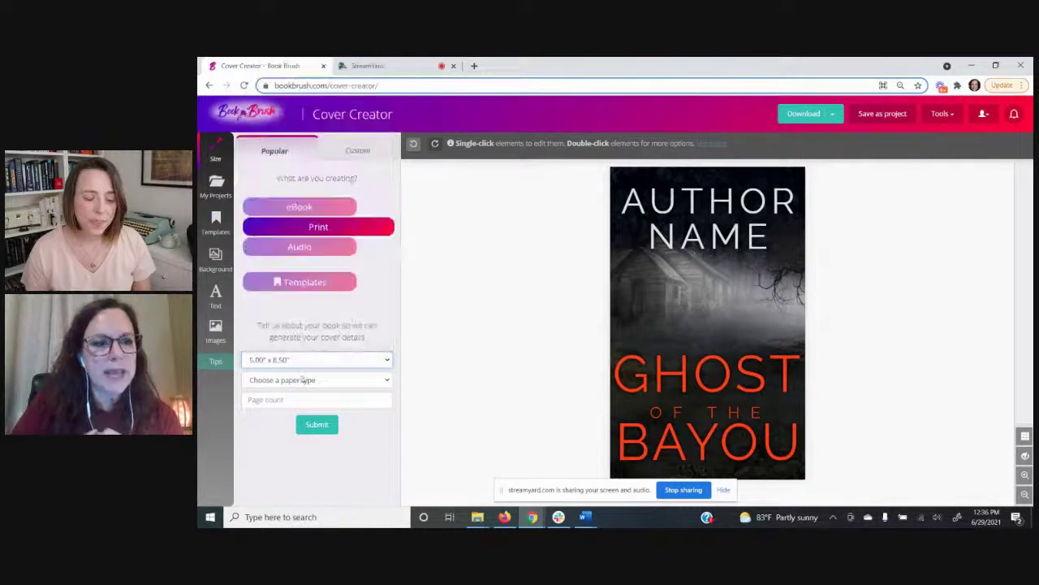
left_click(294, 380)
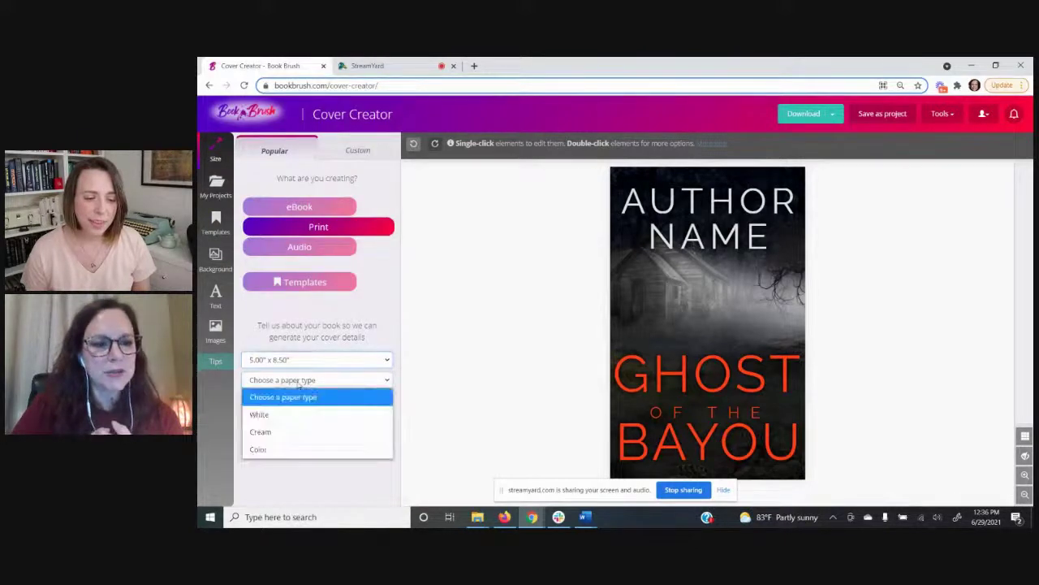
left_click(264, 433)
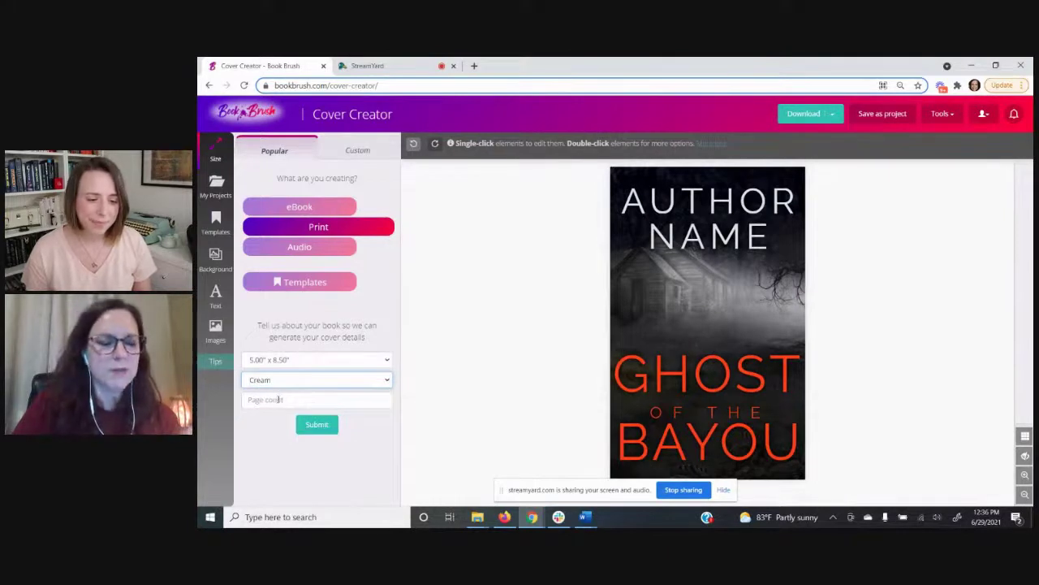
left_click(281, 400)
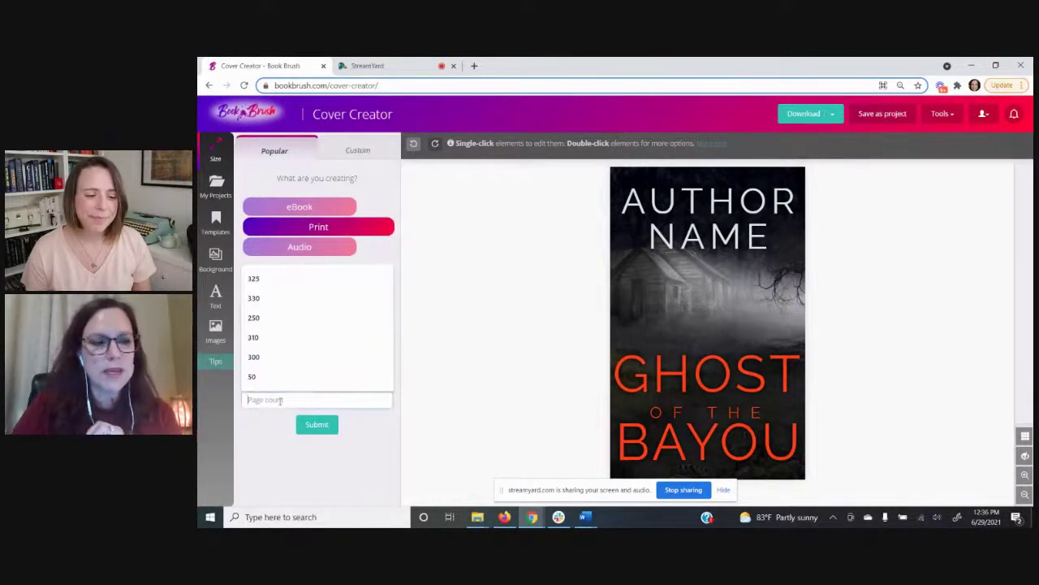
type("300")
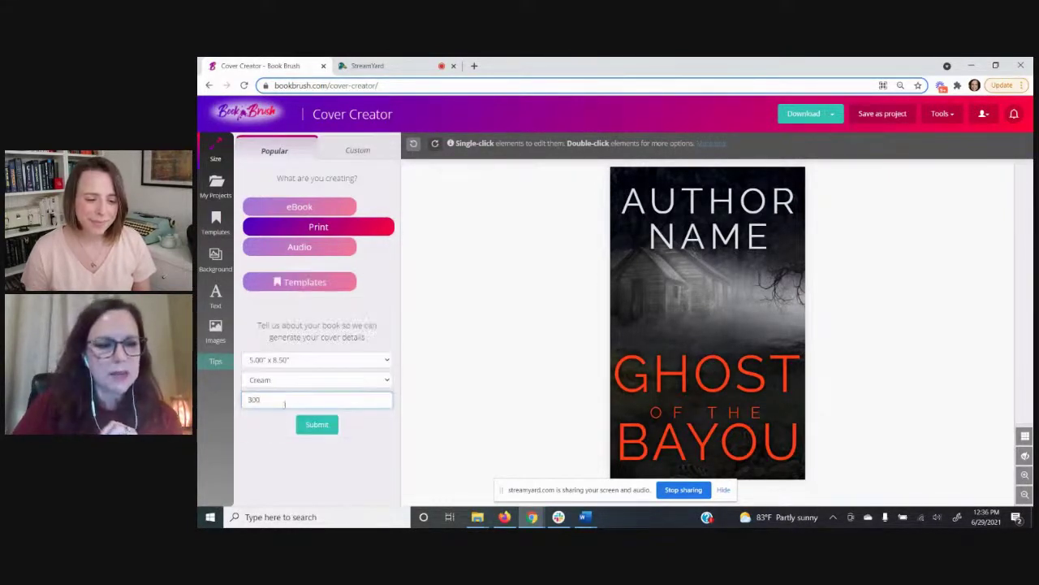
left_click(317, 426)
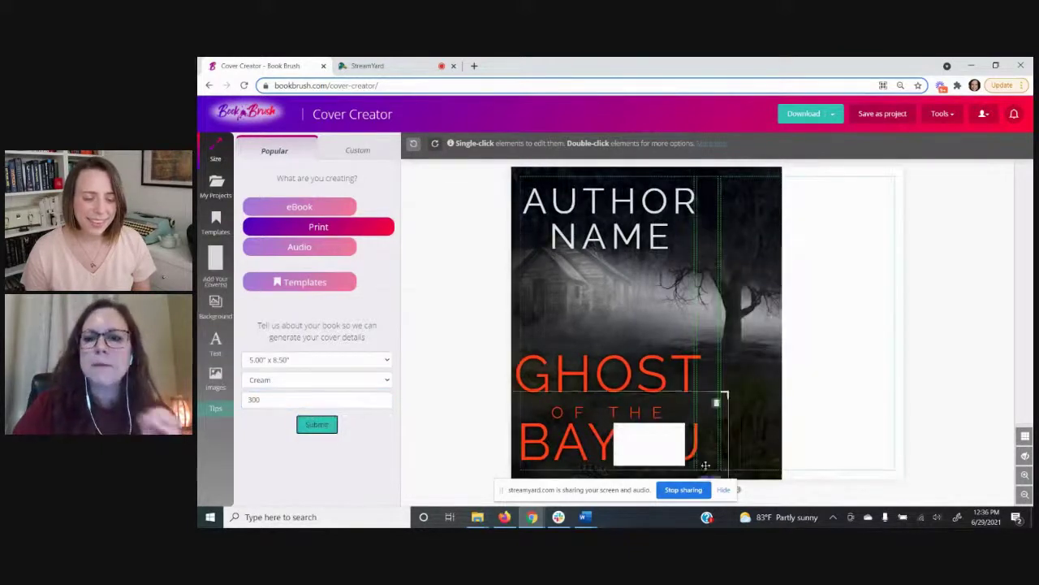
- Move AUTHOR NAME toward the back panel and stretch the background across the full wrap
left_click_drag(586, 219, 771, 224)
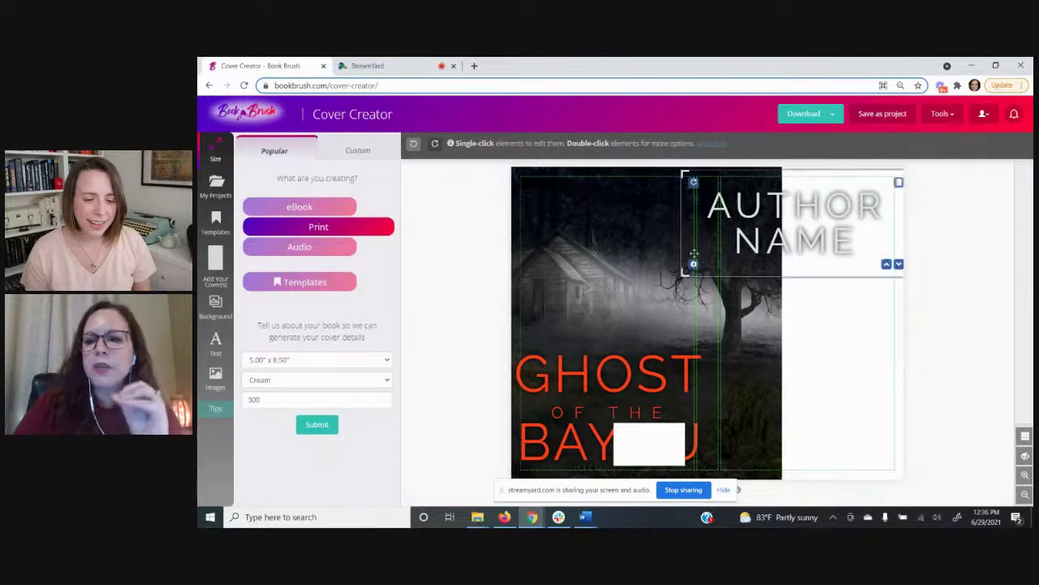
left_click(700, 363)
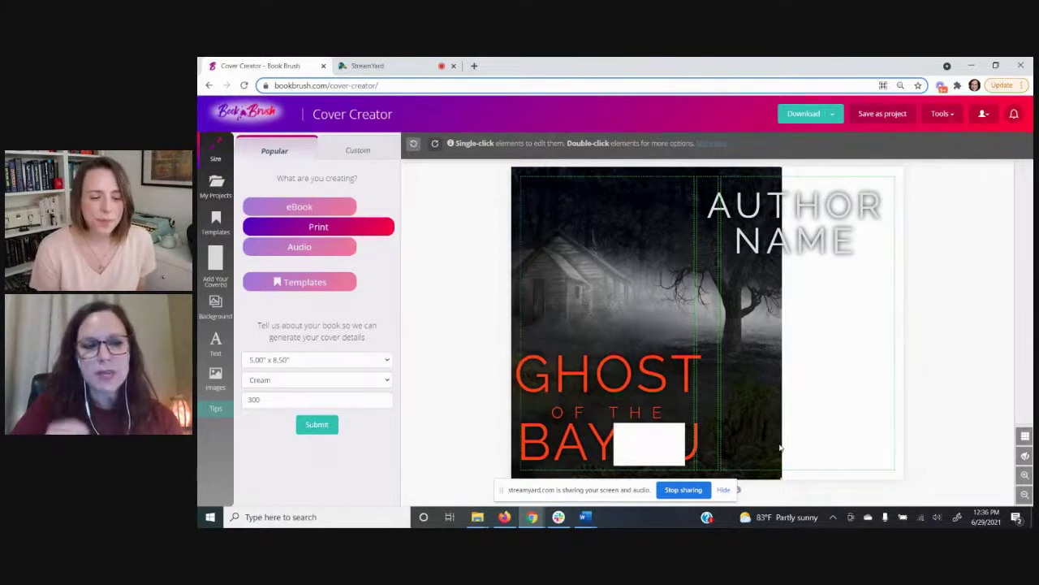
left_click_drag(774, 439, 896, 431)
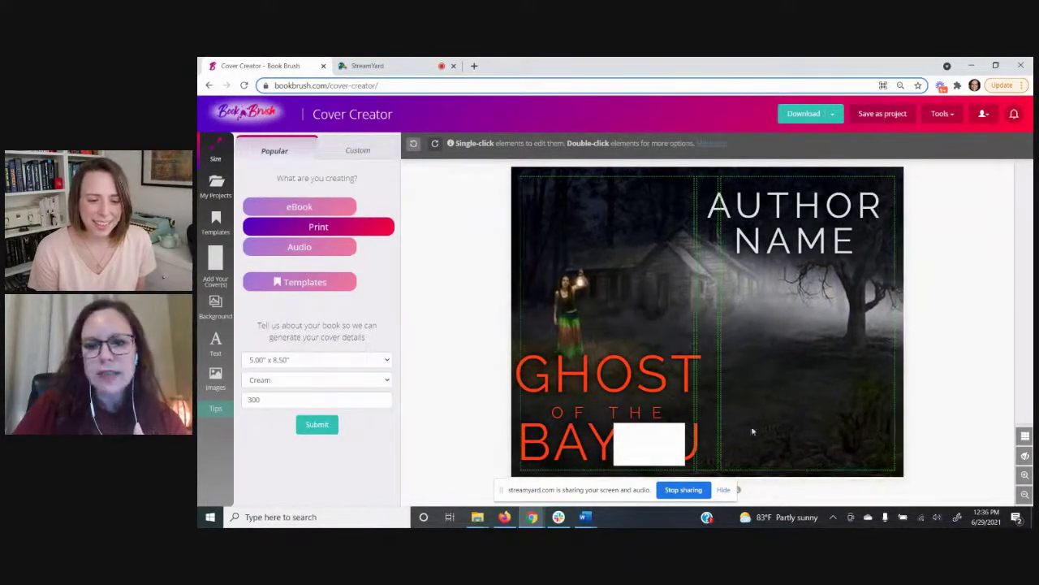
- Move GHOST, OF THE and BAYOU onto the right-hand front cover panel
left_click(609, 373)
left_click_drag(609, 374, 796, 373)
left_click(577, 413)
left_click_drag(577, 412, 766, 408)
left_click_drag(562, 450, 759, 444)
left_click_drag(786, 388, 786, 400)
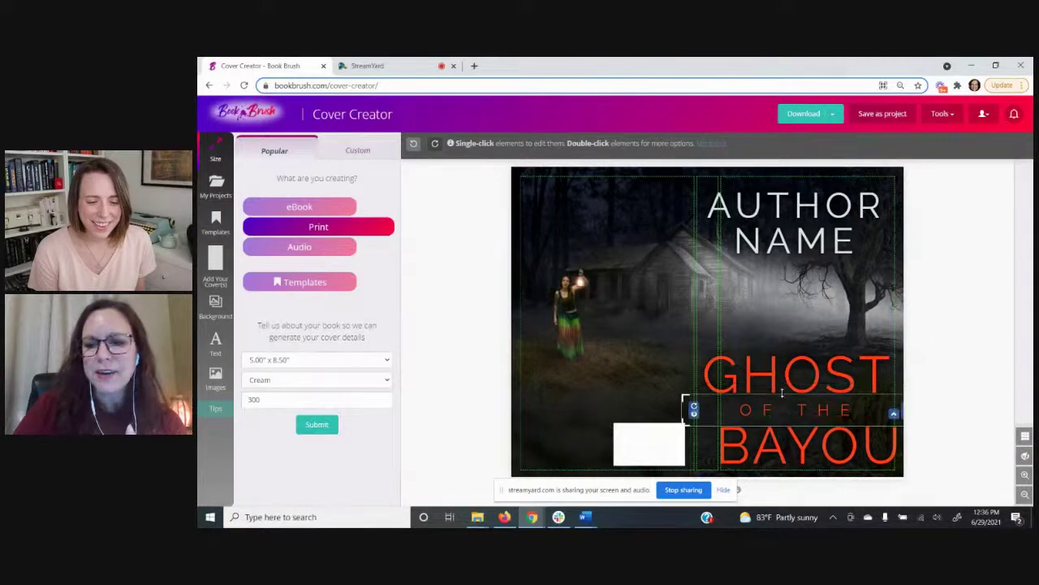
left_click(836, 375)
left_click(970, 347)
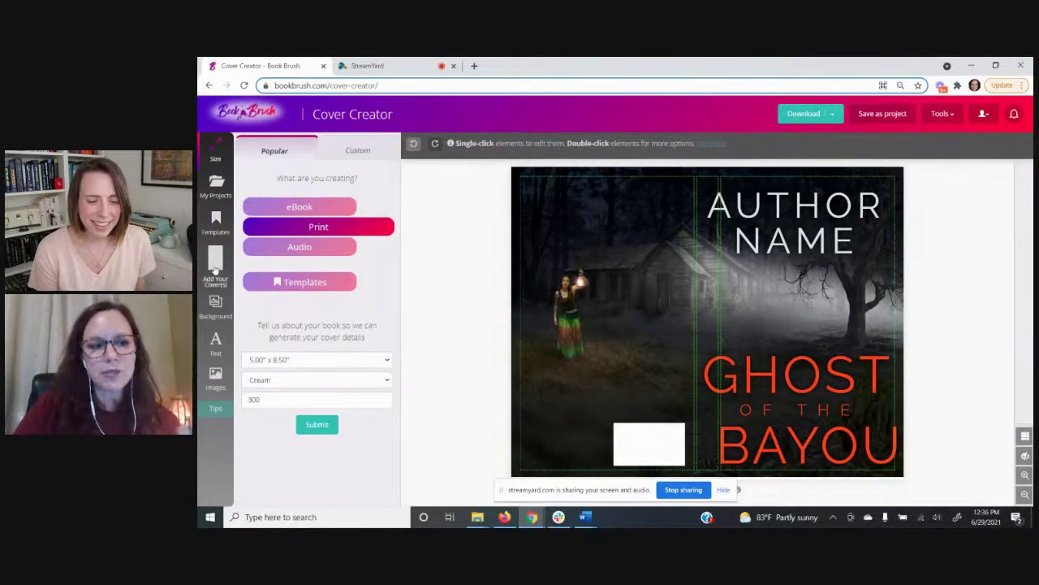
left_click(216, 266)
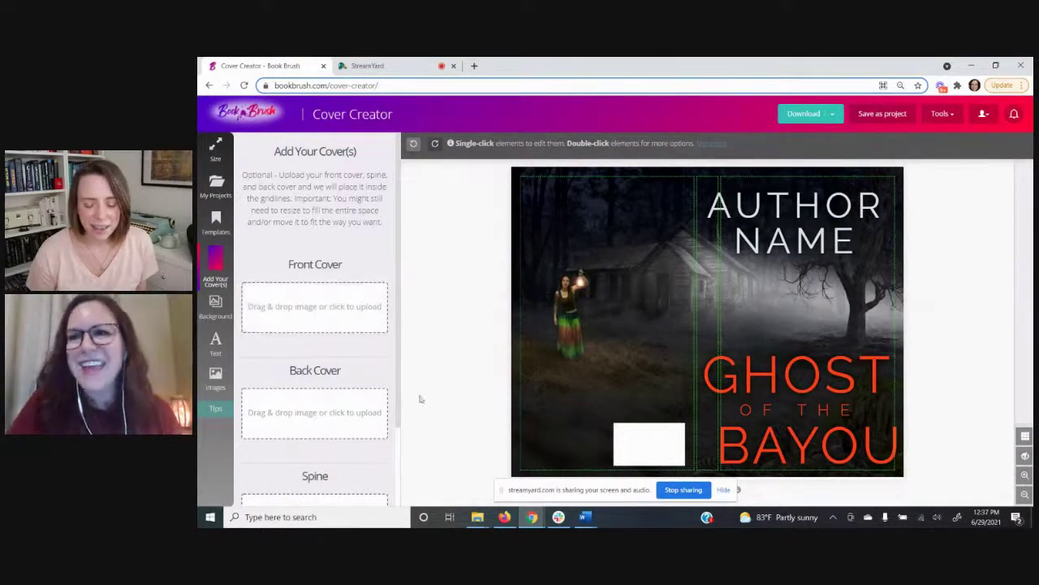
- Switch to the Trailer Creator and load the night city skyline community template
left_click(957, 118)
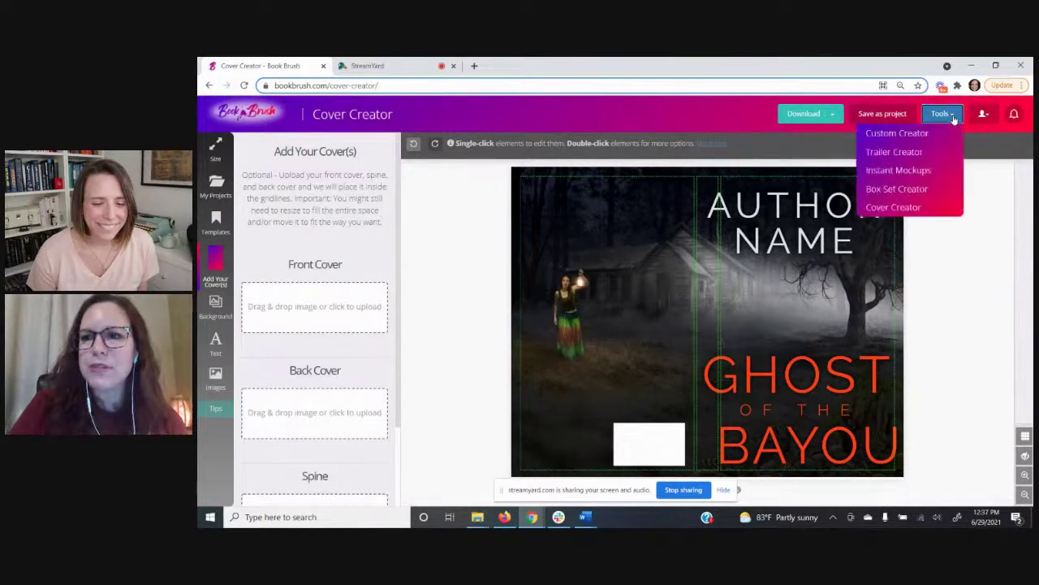
left_click(893, 154)
left_click(670, 148)
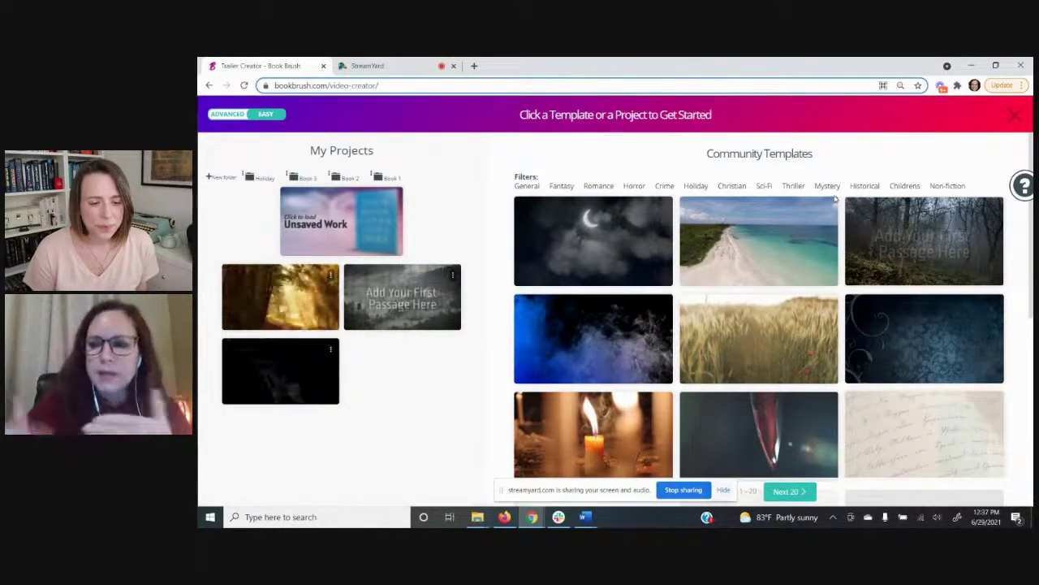
scroll(869, 326, "down", 1)
scroll(893, 321, "down", 5)
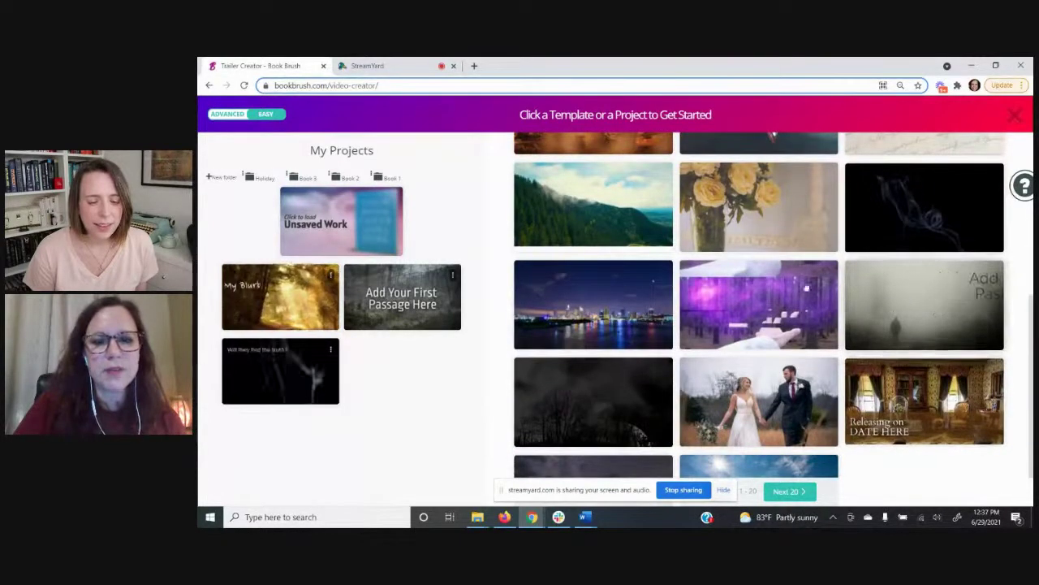
left_click(597, 303)
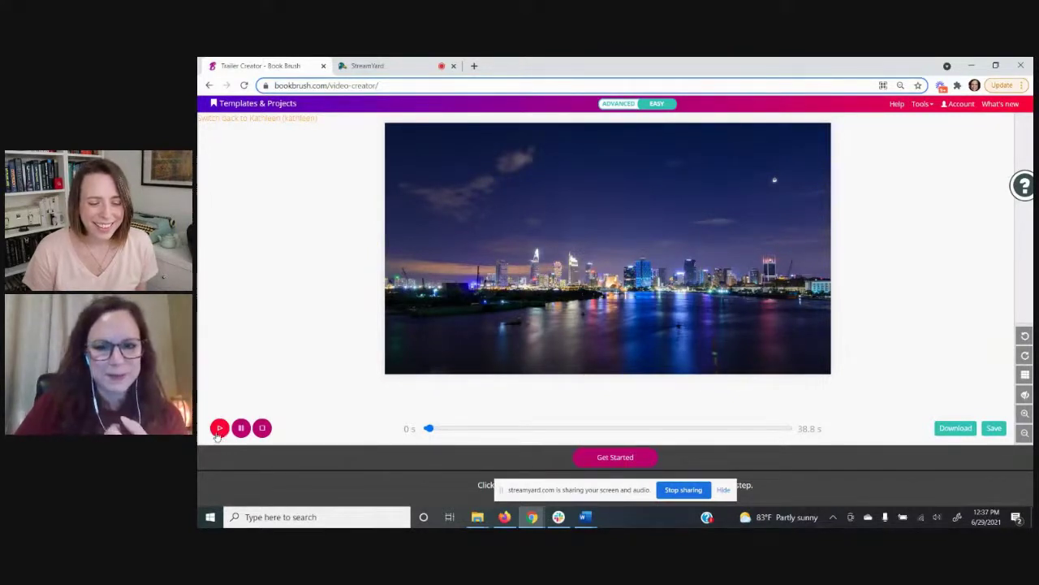
- Play and pause the city-night trailer preview, then start editing the template
left_click(220, 428)
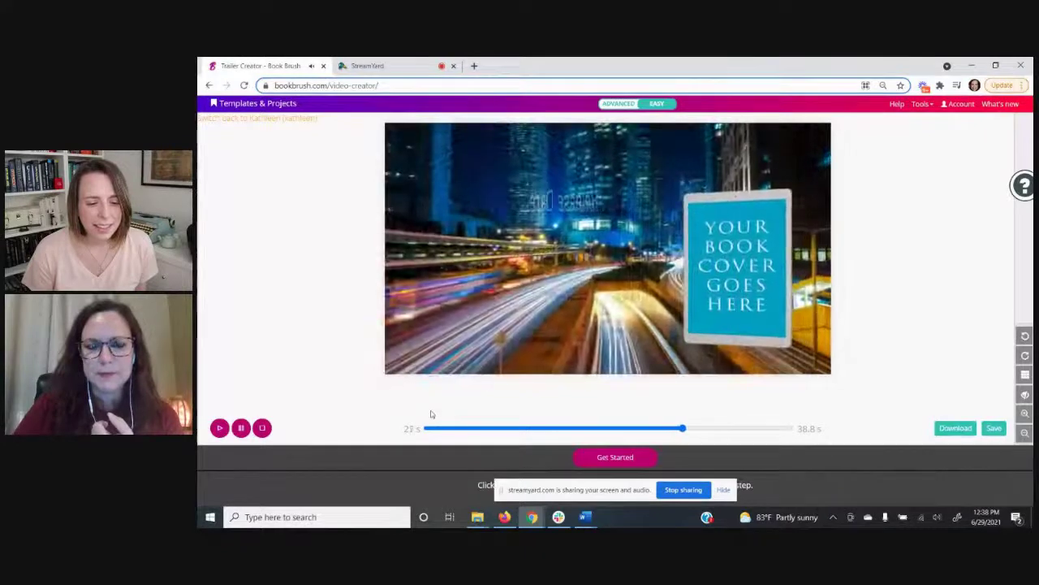
left_click(242, 428)
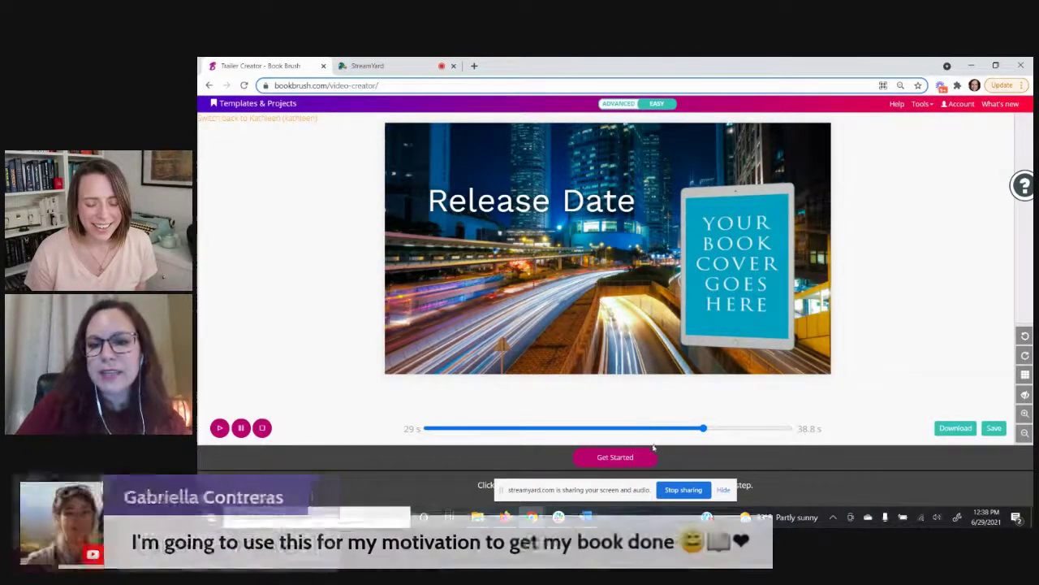
left_click(614, 458)
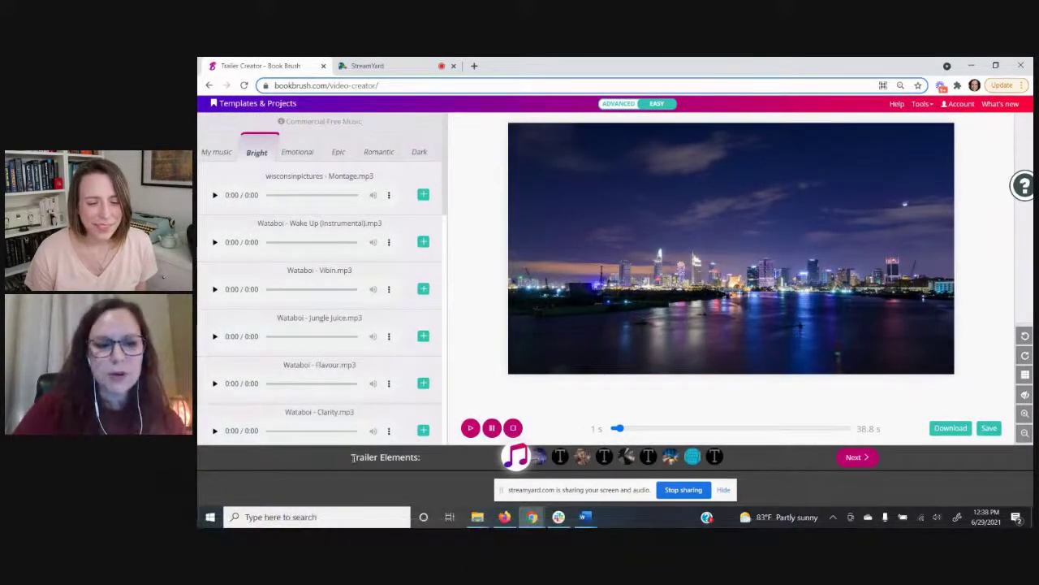
- Audition Emotional, Epic, Romantic and Dark tracks, then set Dark 'Surface.mp3' as the music
left_click_drag(353, 457, 420, 458)
left_click(428, 461)
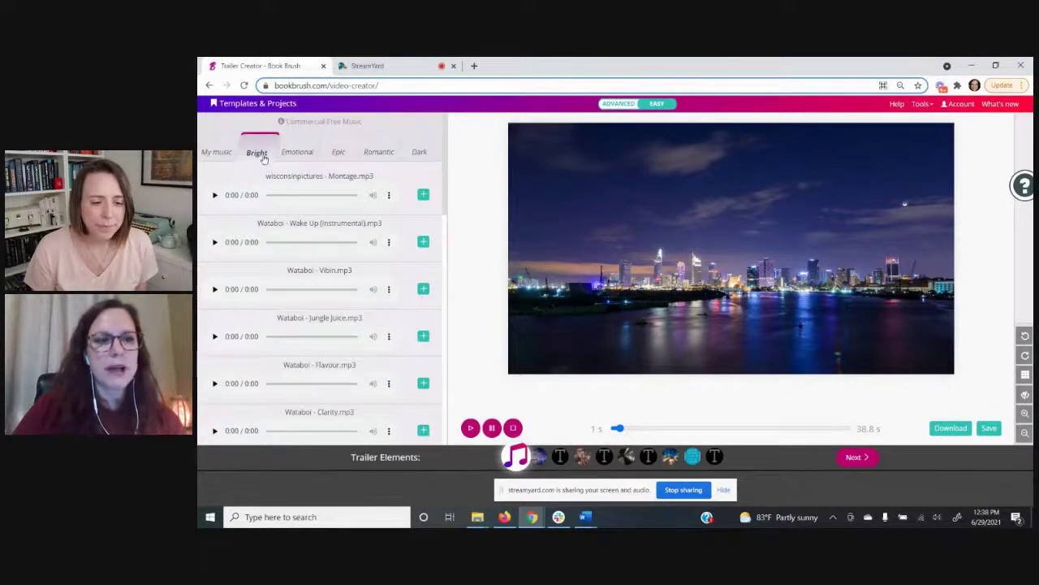
left_click(297, 152)
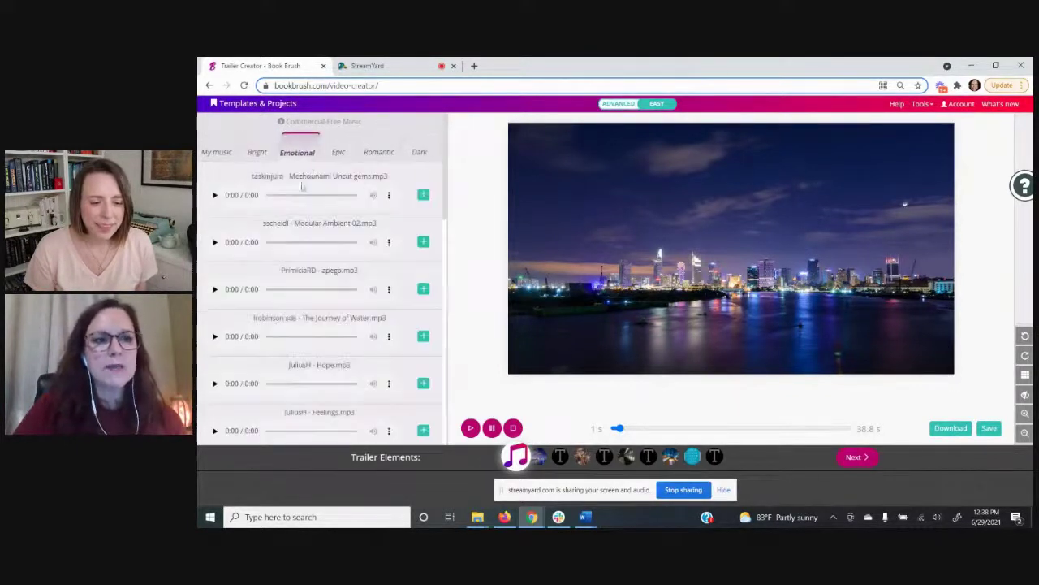
left_click(338, 152)
left_click(378, 152)
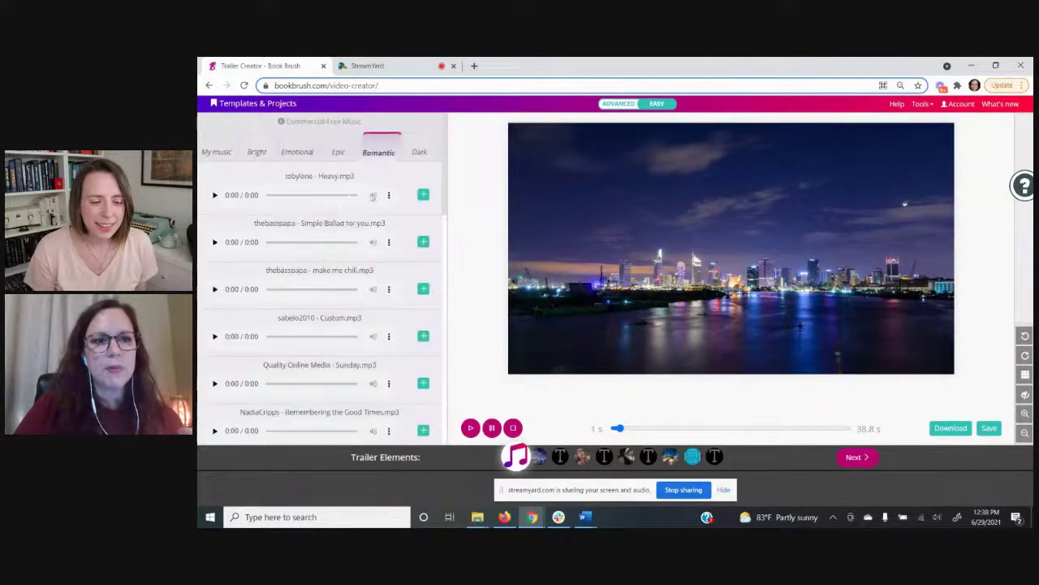
left_click(419, 152)
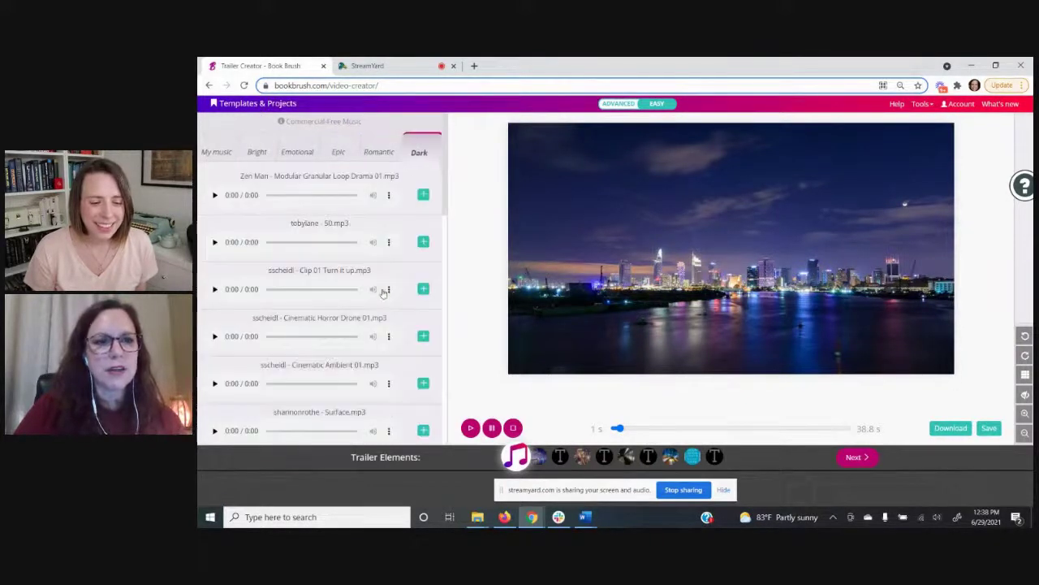
left_click(215, 336)
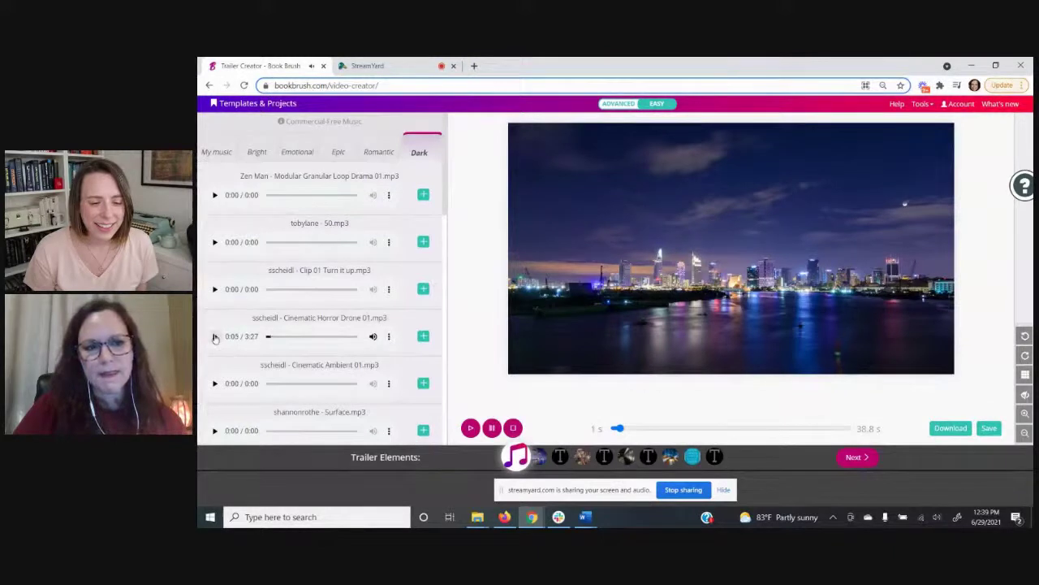
left_click(215, 384)
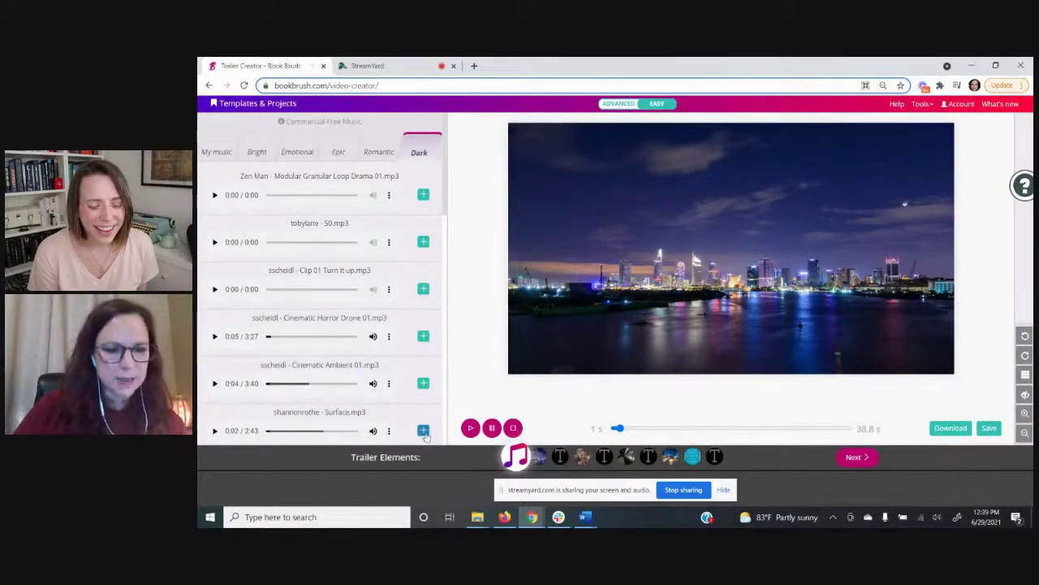
left_click(424, 431)
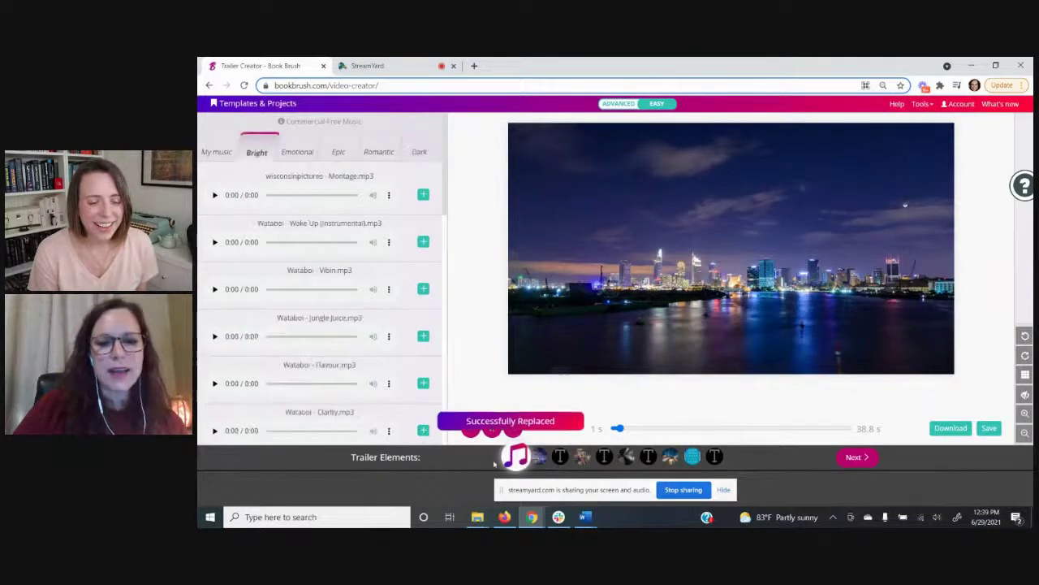
- Search the stock videos for 'wings' and browse the results
left_click(855, 457)
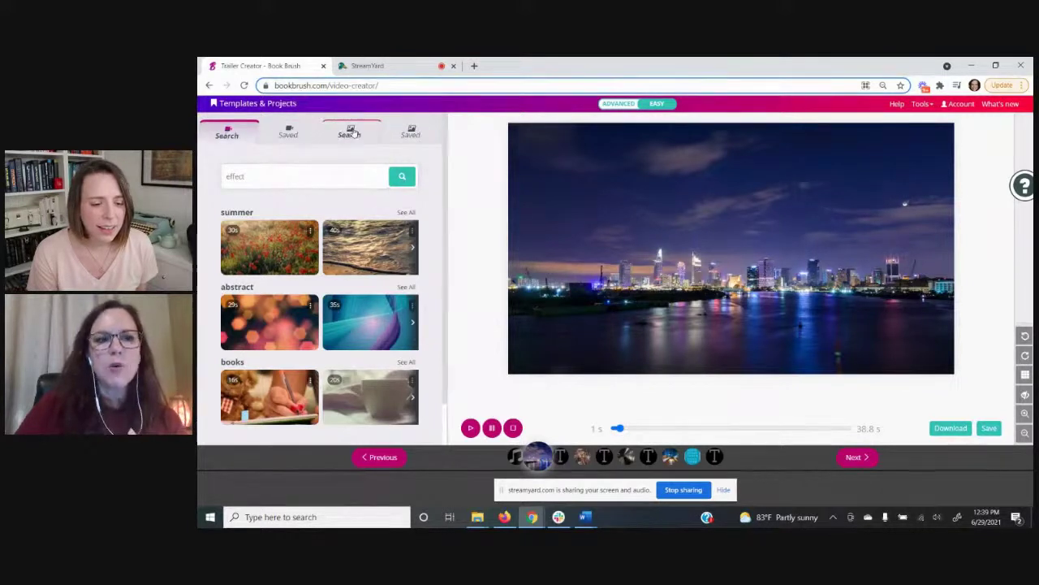
left_click(278, 175)
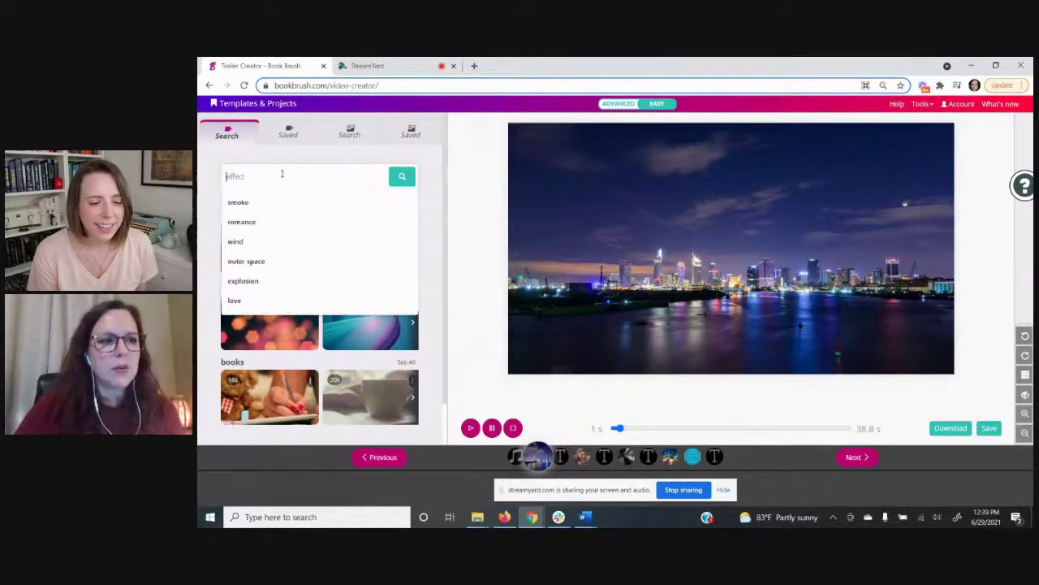
type("wing")
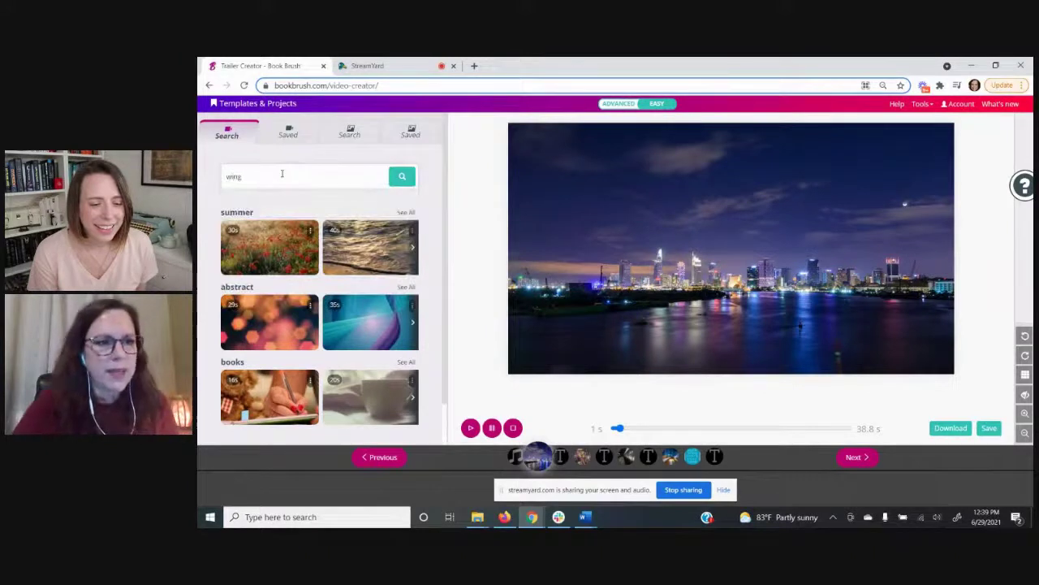
type("s")
left_click(402, 176)
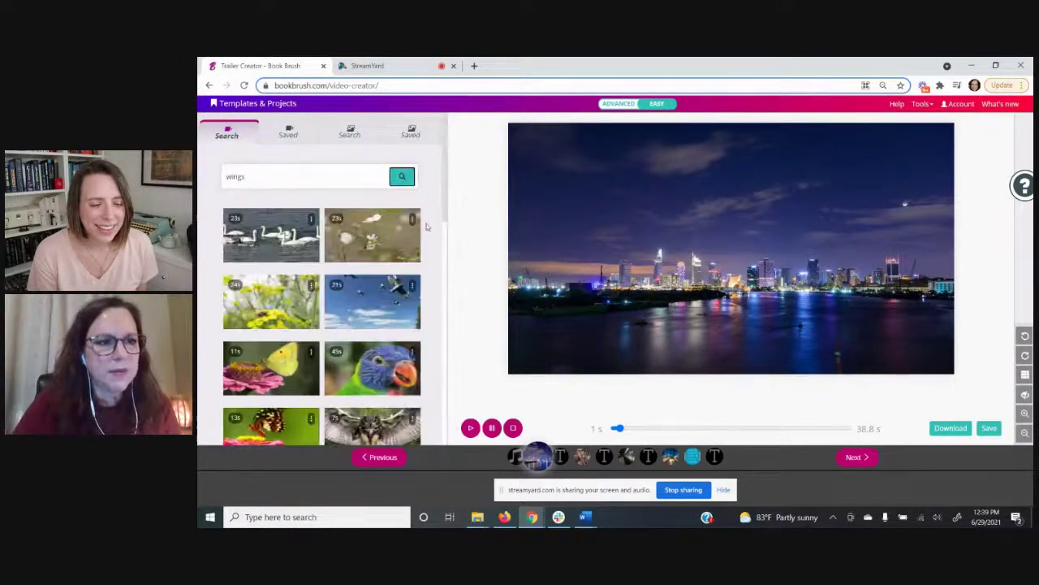
scroll(434, 220, "down", 5)
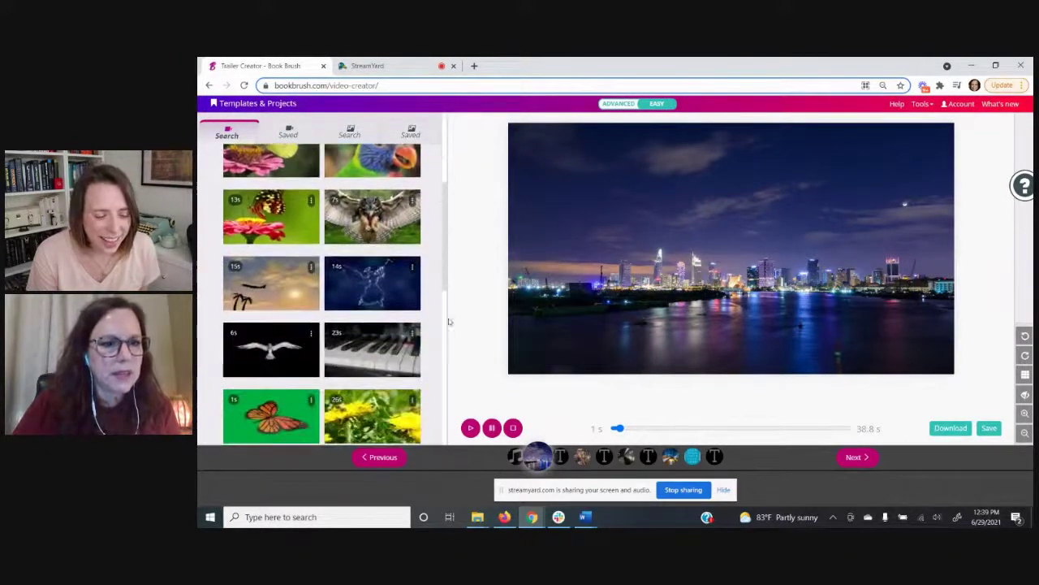
scroll(403, 321, "down", 5)
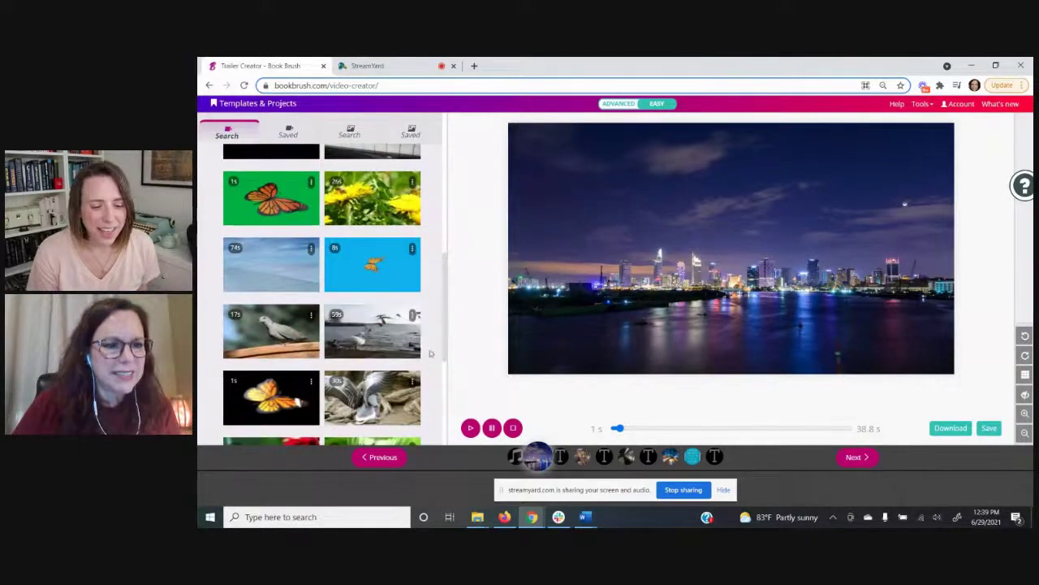
scroll(424, 379, "down", 2)
scroll(325, 325, "up", 12)
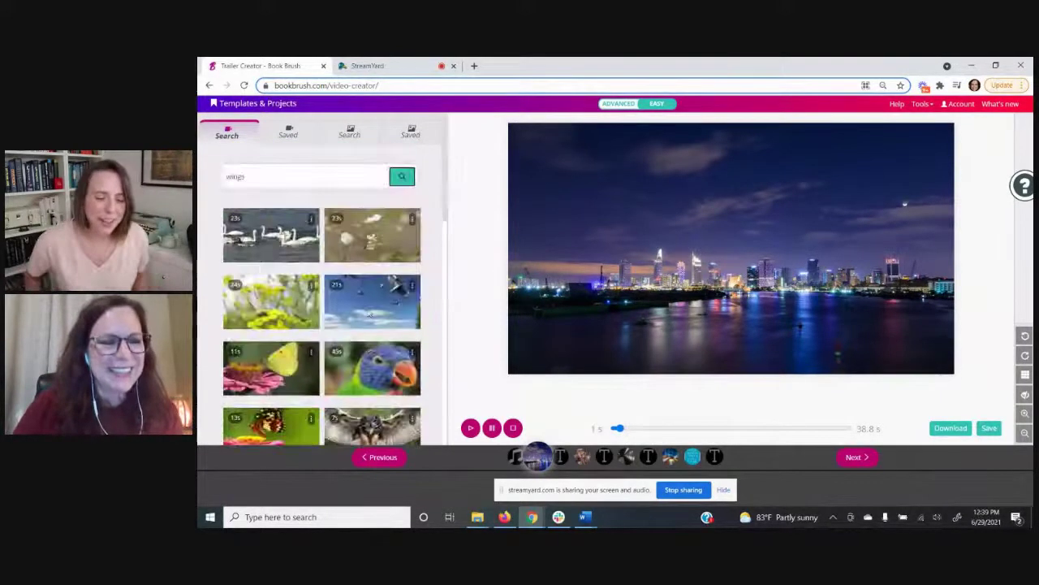
- Search 'ocean' and use the rocky-surf clip as the opening scene's background
left_click(271, 177)
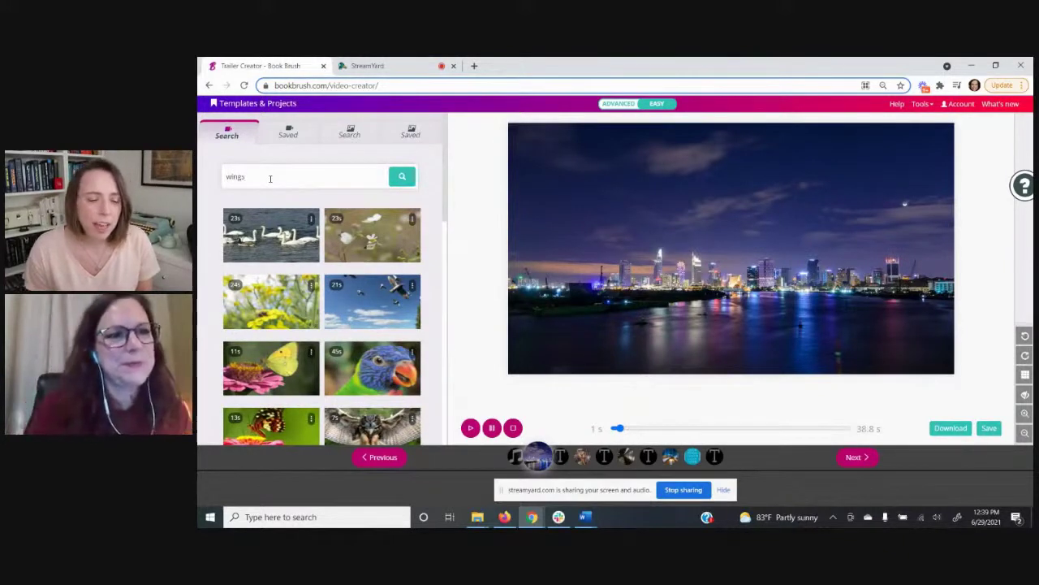
key("BackSpace")
key("BackSpace")
key("BackSpace")
type("ocean")
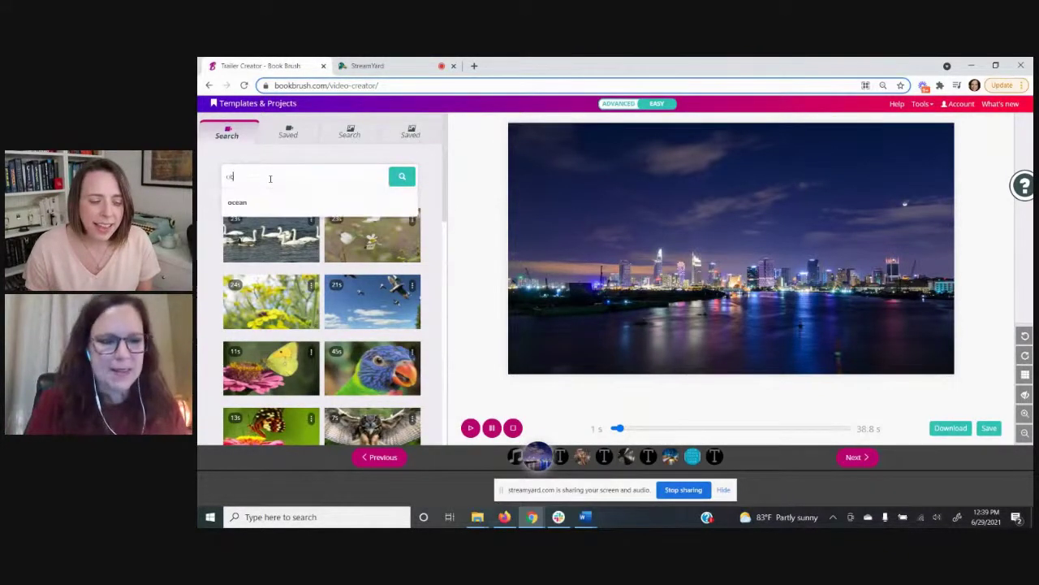
left_click(401, 176)
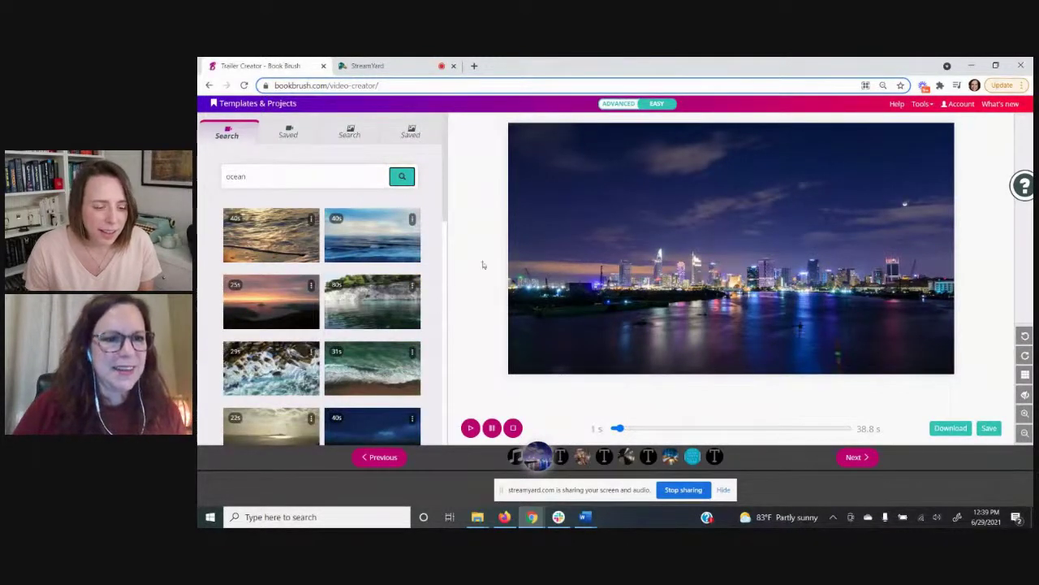
scroll(422, 325, "down", 1)
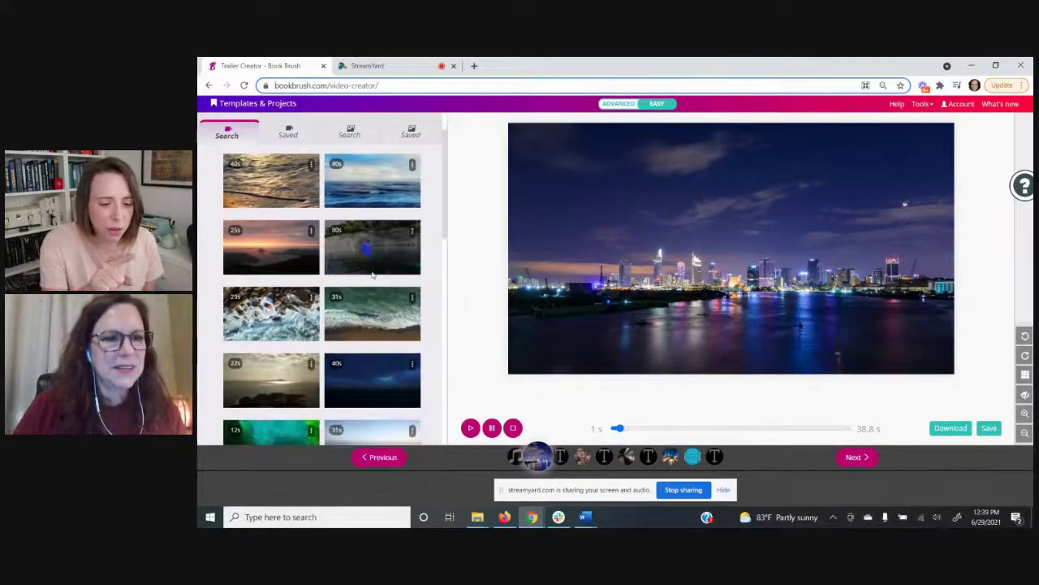
left_click(268, 315)
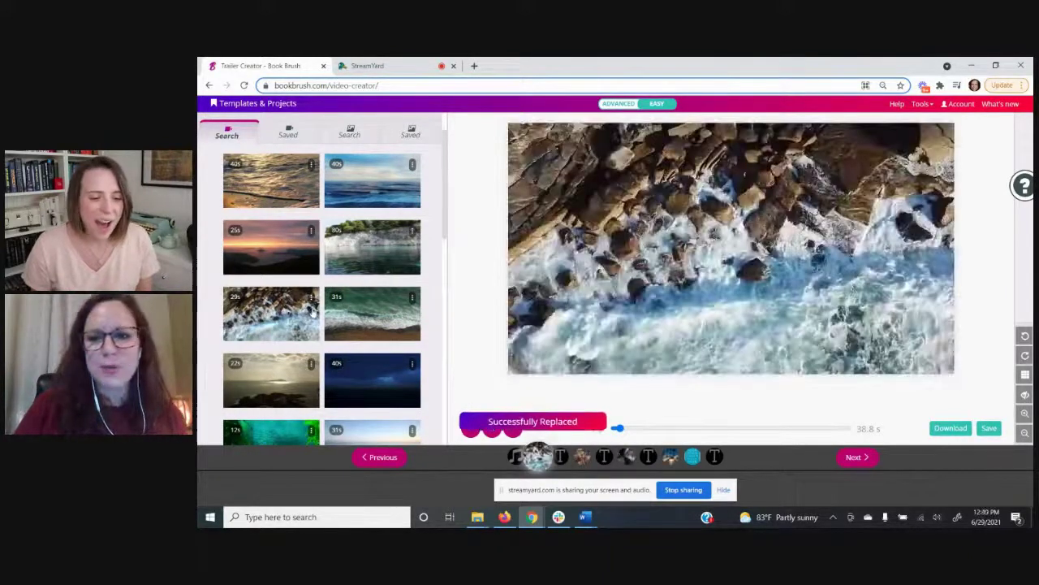
left_click(857, 457)
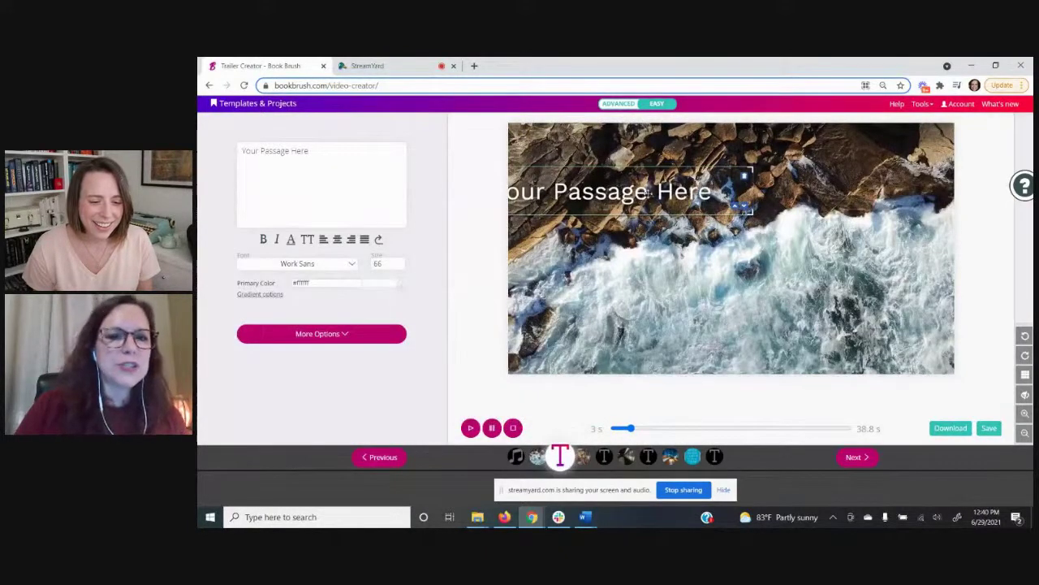
- Set the first scene's passage text font to Cinzel
left_click(308, 267)
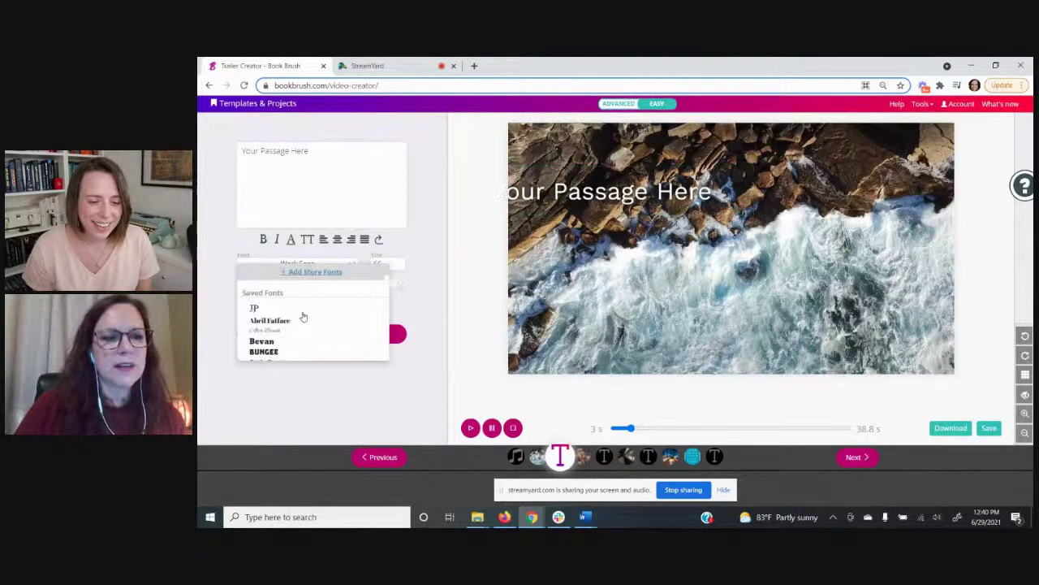
scroll(313, 336, "down", 2)
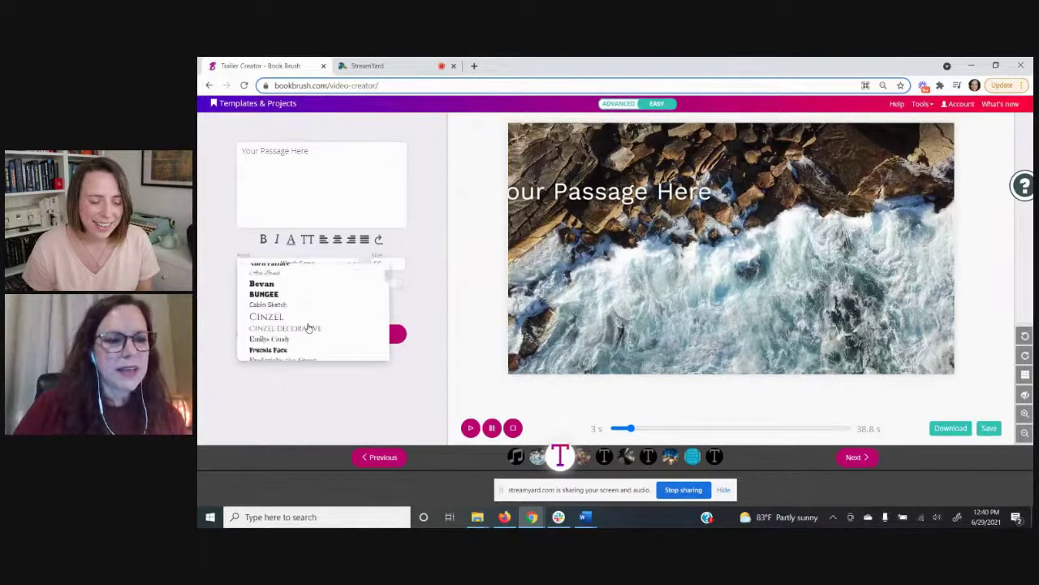
left_click(268, 317)
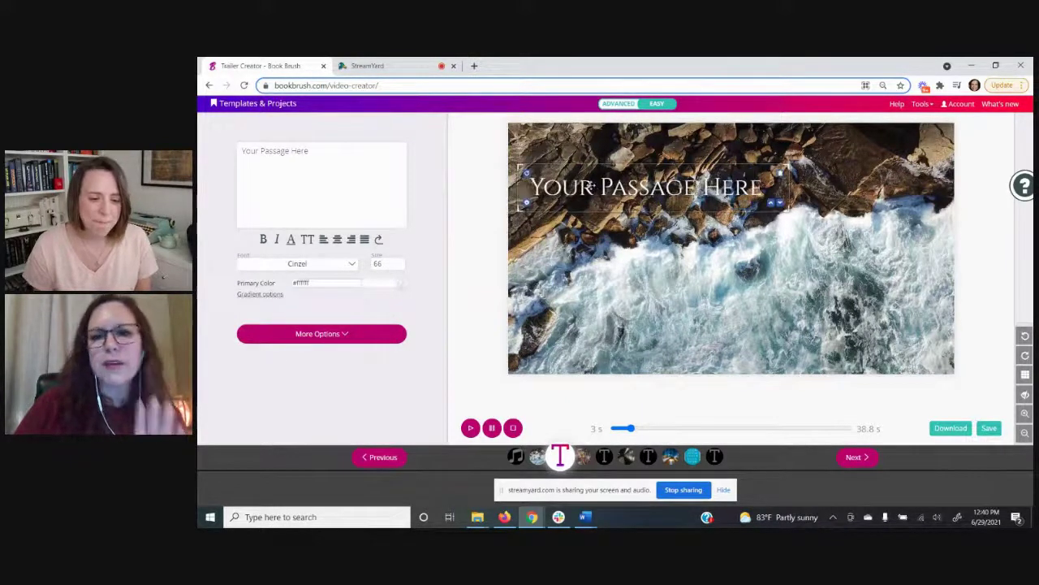
left_click(854, 457)
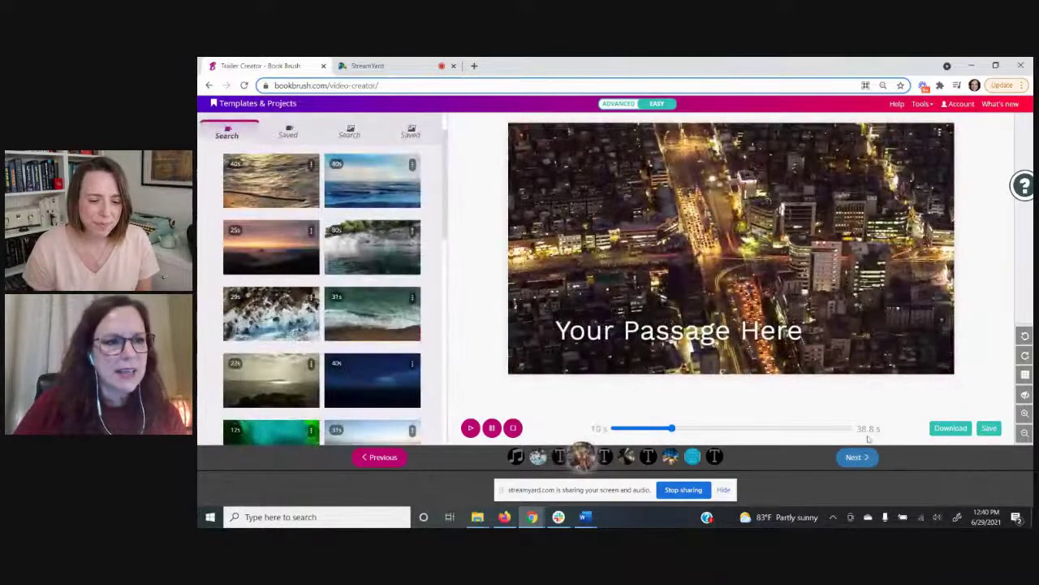
- Swap the next scene's background for the ocean-shore video and set its passage to Cinzel
scroll(412, 324, "down", 3)
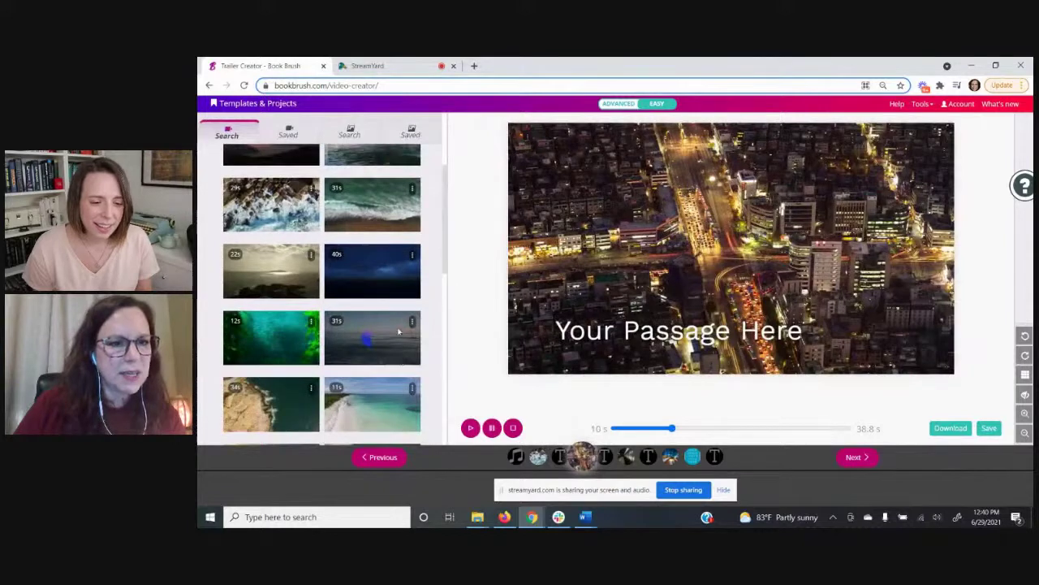
left_click(372, 200)
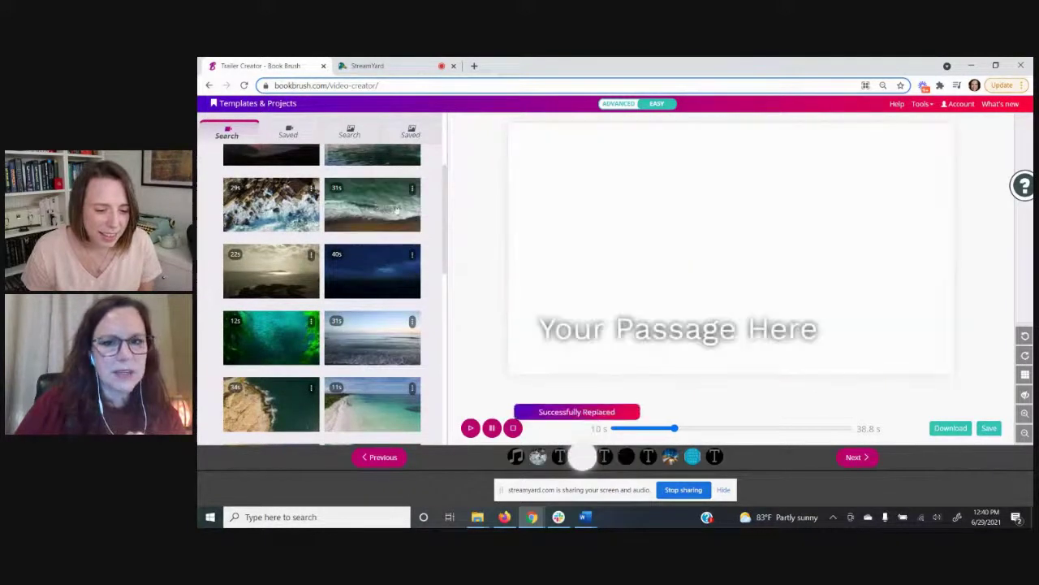
left_click(854, 458)
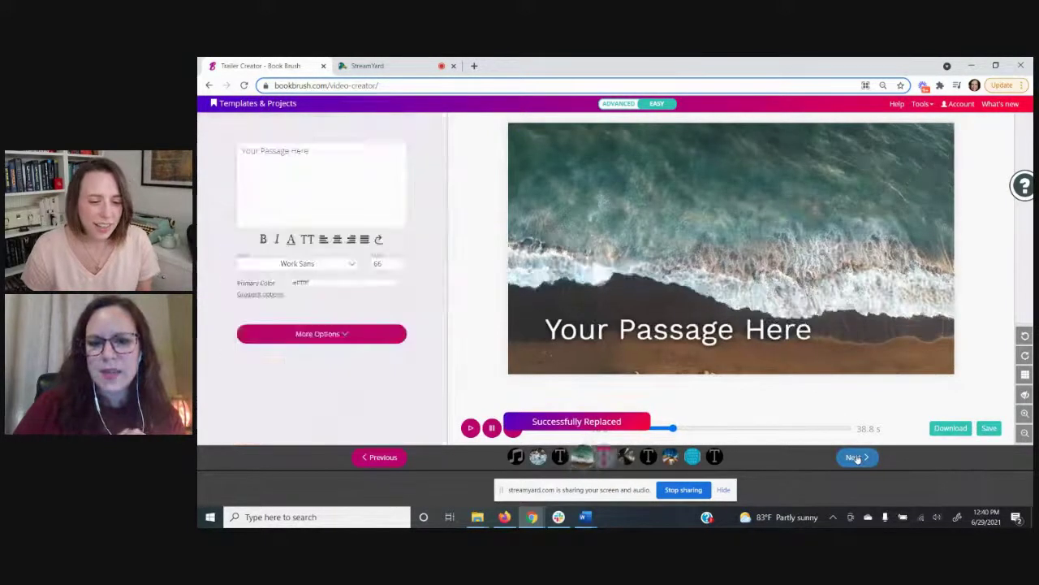
left_click(325, 263)
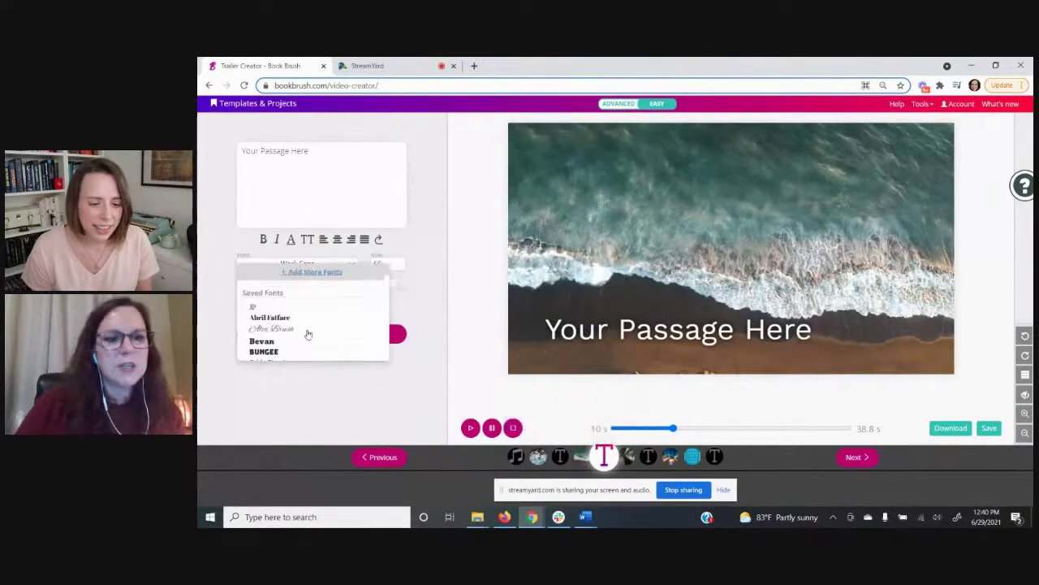
scroll(308, 325, "down", 5)
scroll(296, 292, "up", 3)
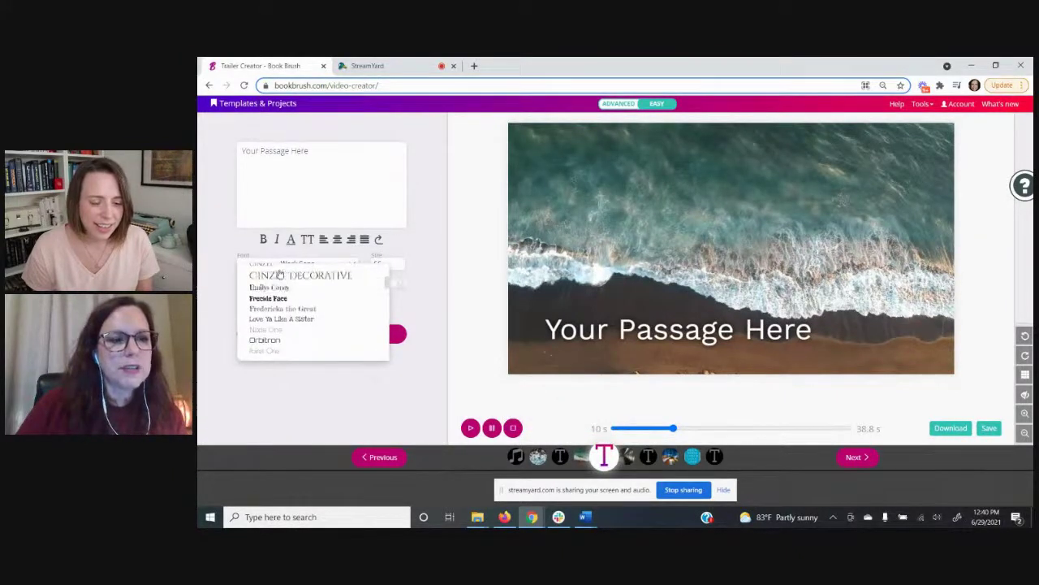
left_click(262, 318)
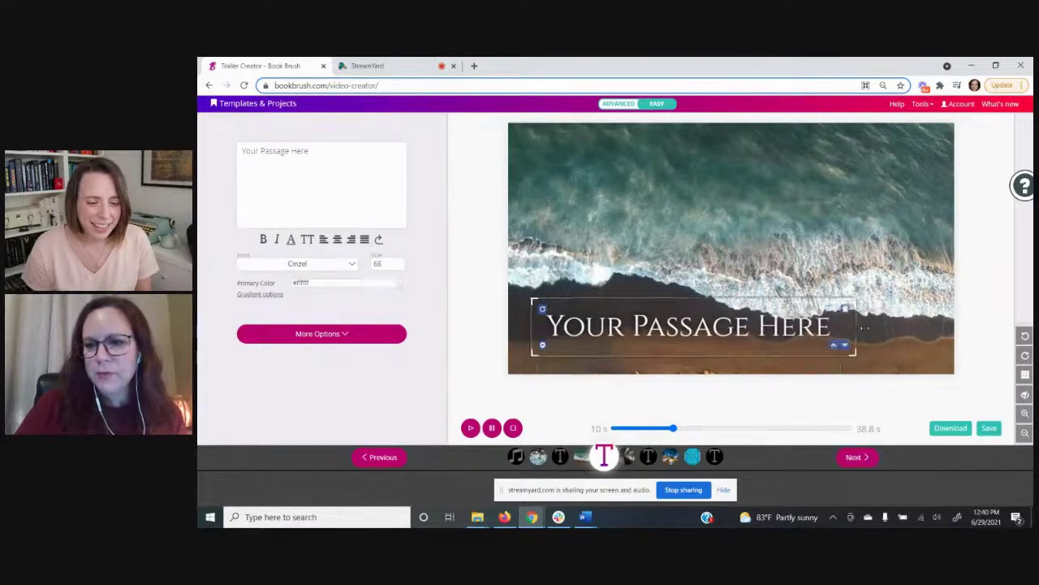
left_click(858, 458)
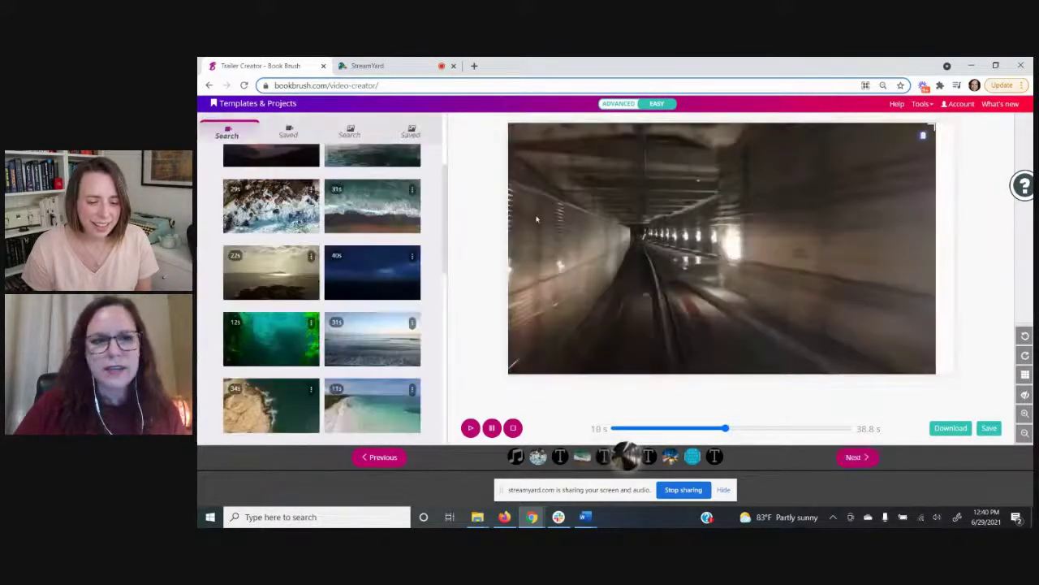
- Search still images for 'ocean' and replace the tunnel scene with an ocean-shore photo
scroll(290, 253, "up", 3)
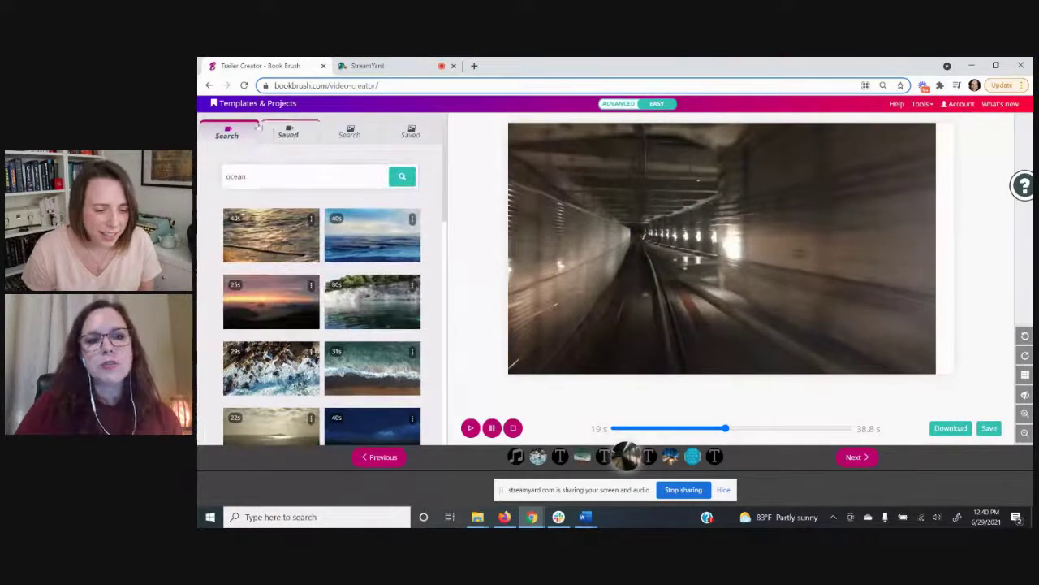
left_click(349, 134)
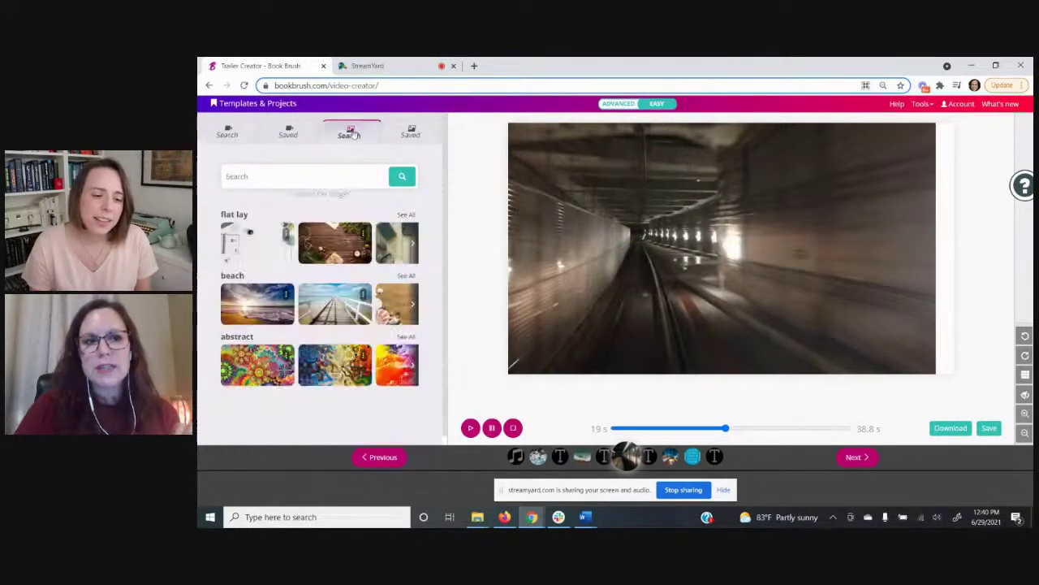
left_click(296, 176)
type("ocean")
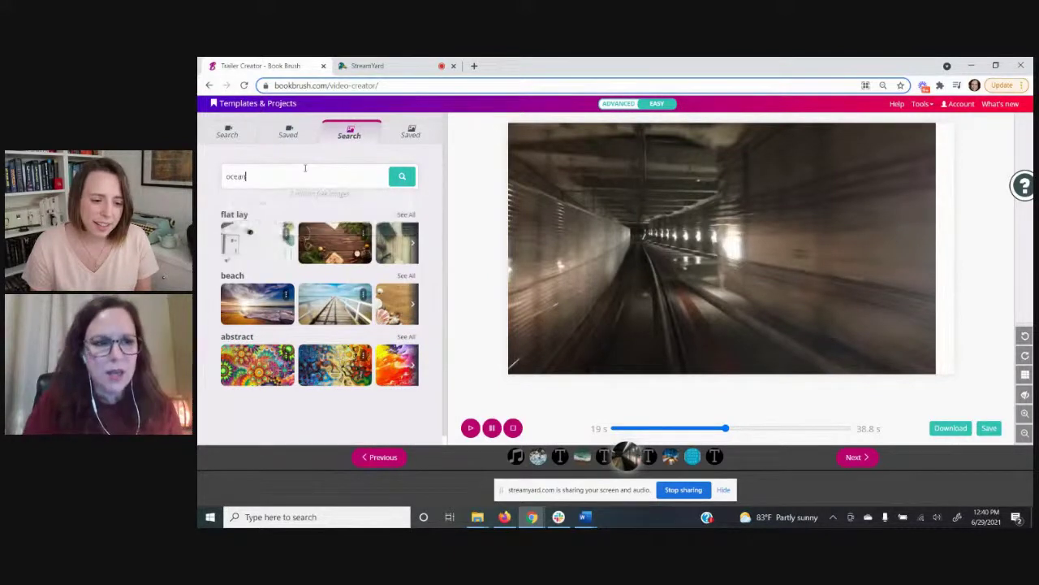
key("Return")
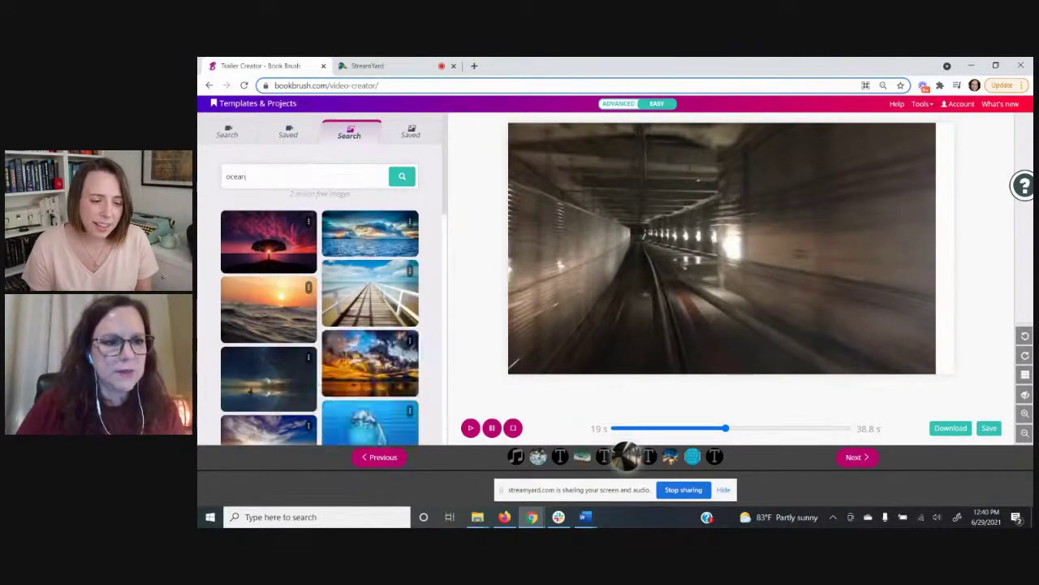
left_click(277, 377)
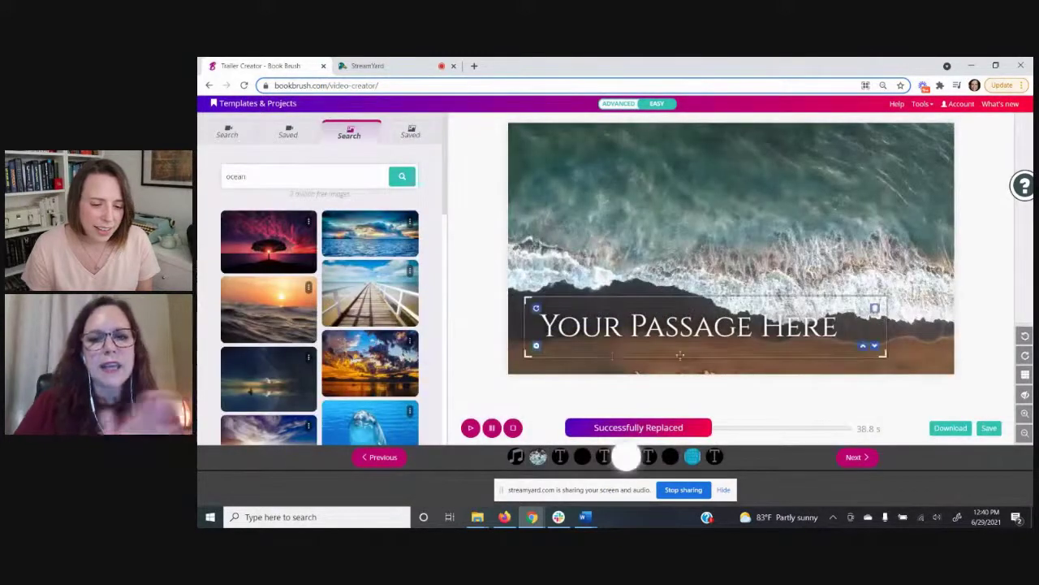
left_click(859, 458)
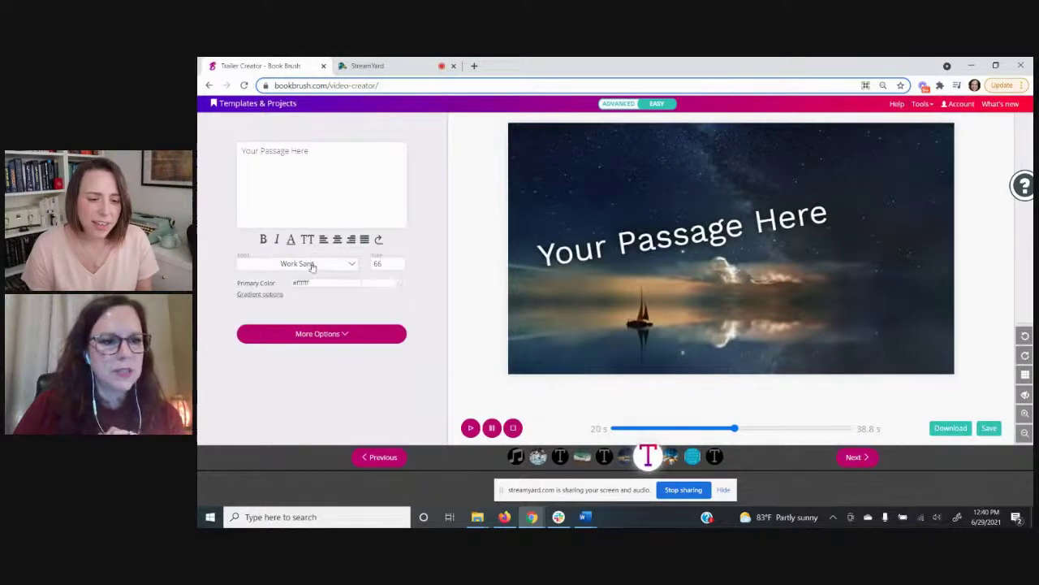
- Set the sailboat passage font to Cinzel and give the book-cover scene an ocean photo
left_click(311, 265)
scroll(276, 321, "down", 2)
left_click(276, 316)
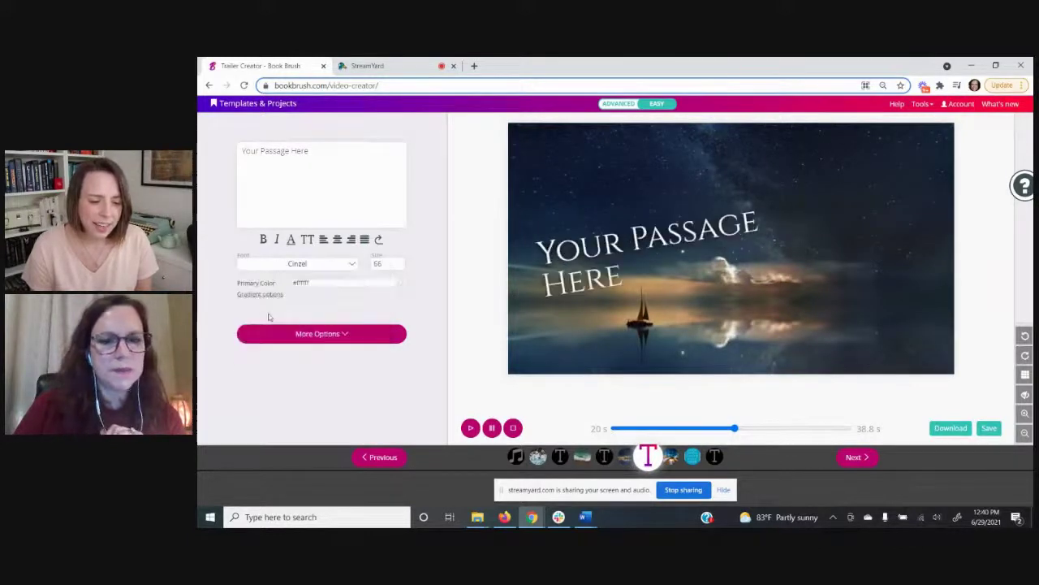
left_click(854, 458)
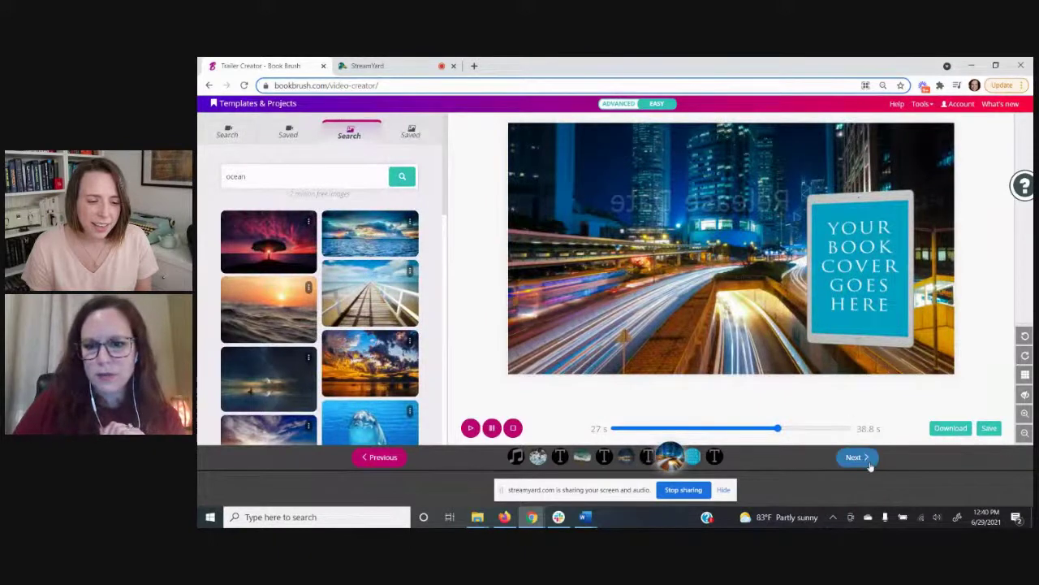
left_click(365, 237)
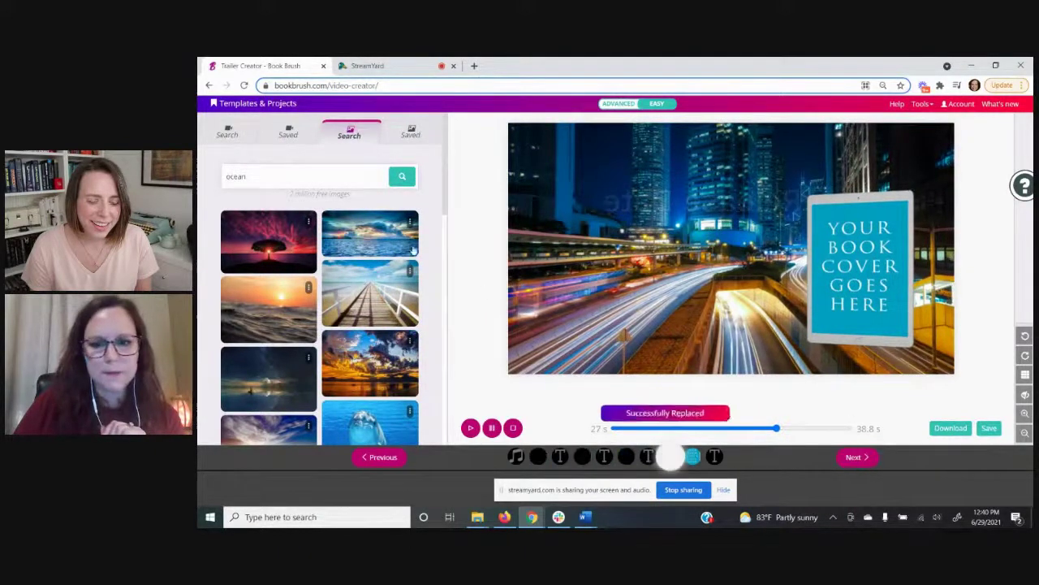
left_click(855, 457)
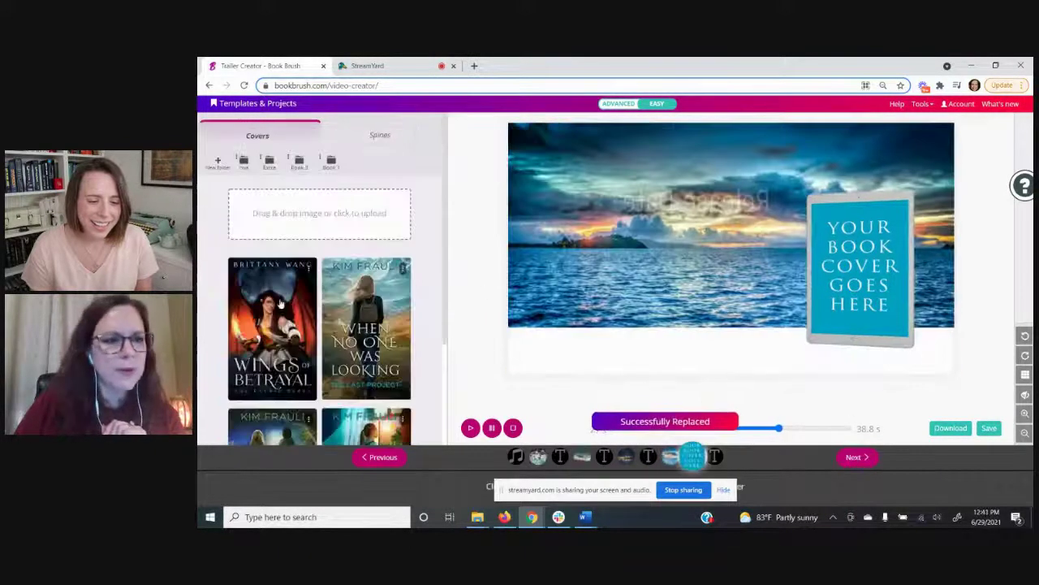
- Put the Wings of Betrayal cover on the tablet, enlarge the ocean background past 126%, and rewind
left_click(365, 325)
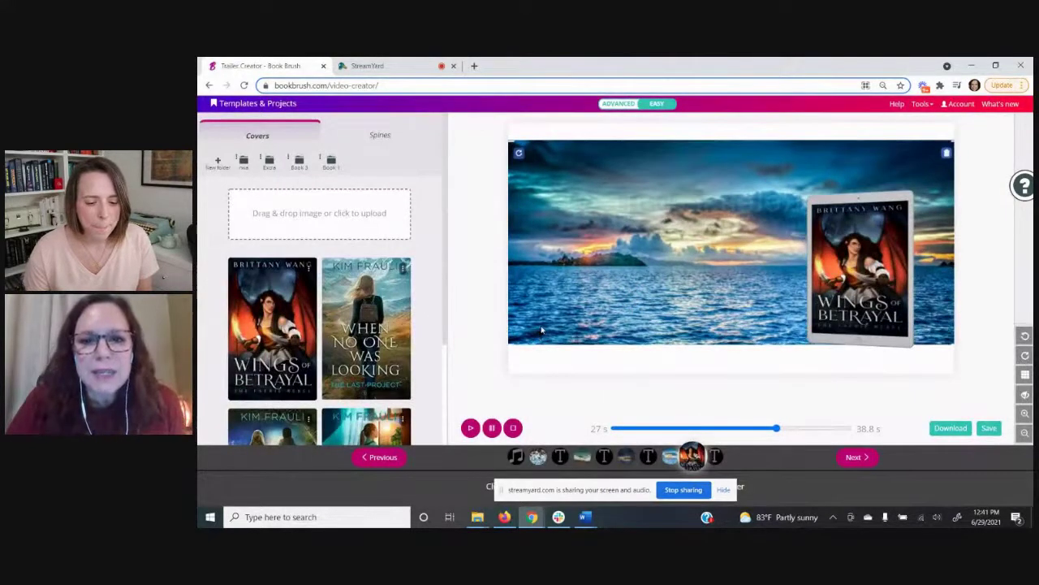
left_click(542, 329)
left_click_drag(336, 166, 365, 167)
left_click_drag(513, 258, 518, 236)
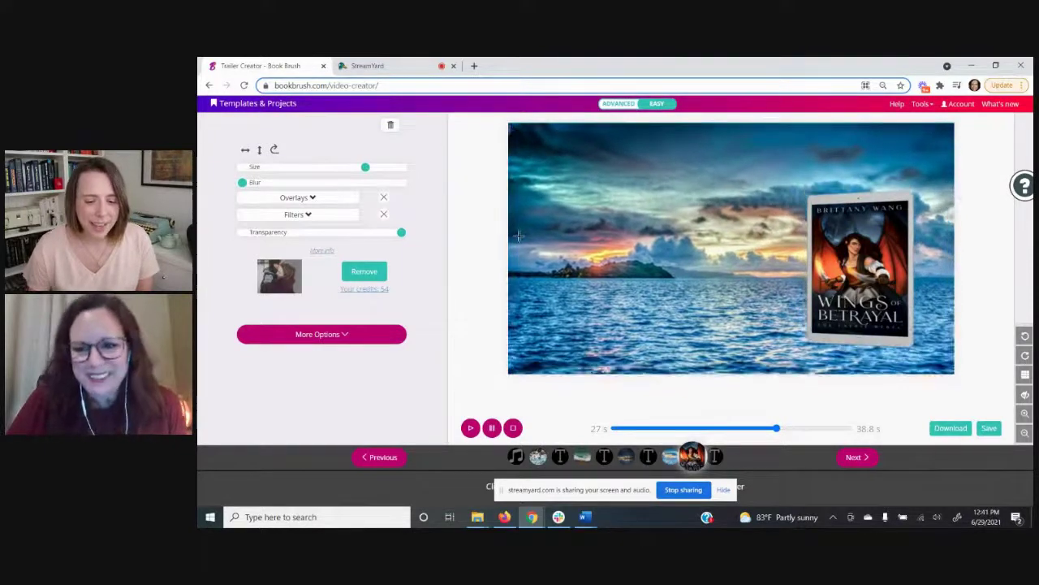
left_click(518, 431)
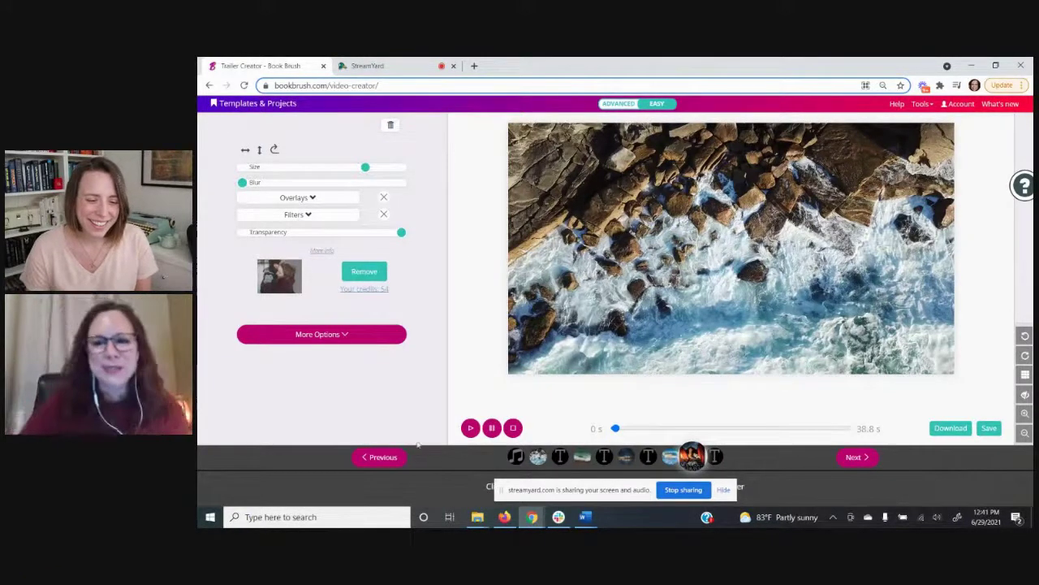
- Preview the trailer from the start, stop it, and switch the editor to Advanced mode
left_click(470, 428)
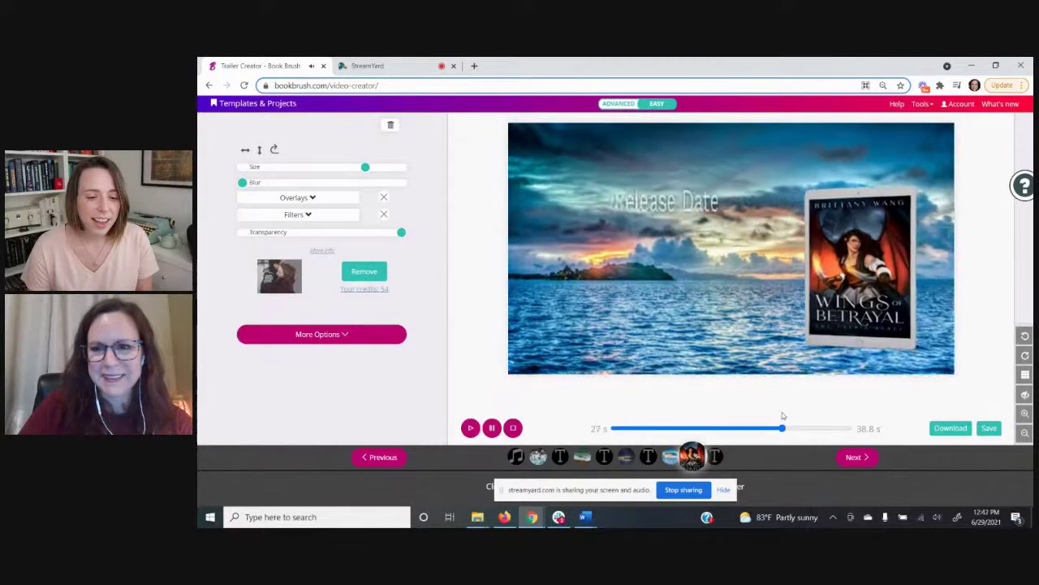
left_click(493, 428)
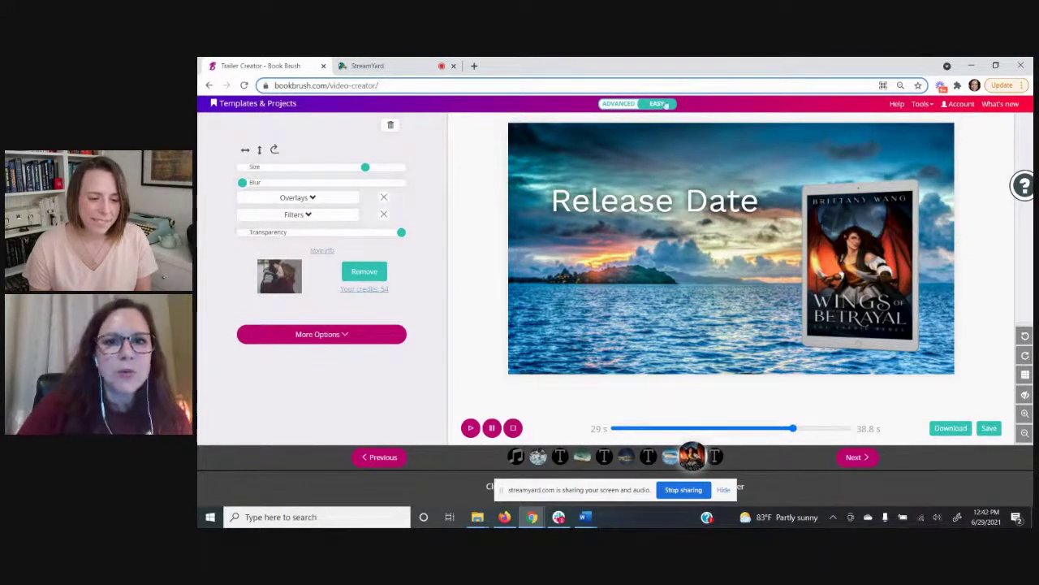
left_click(618, 104)
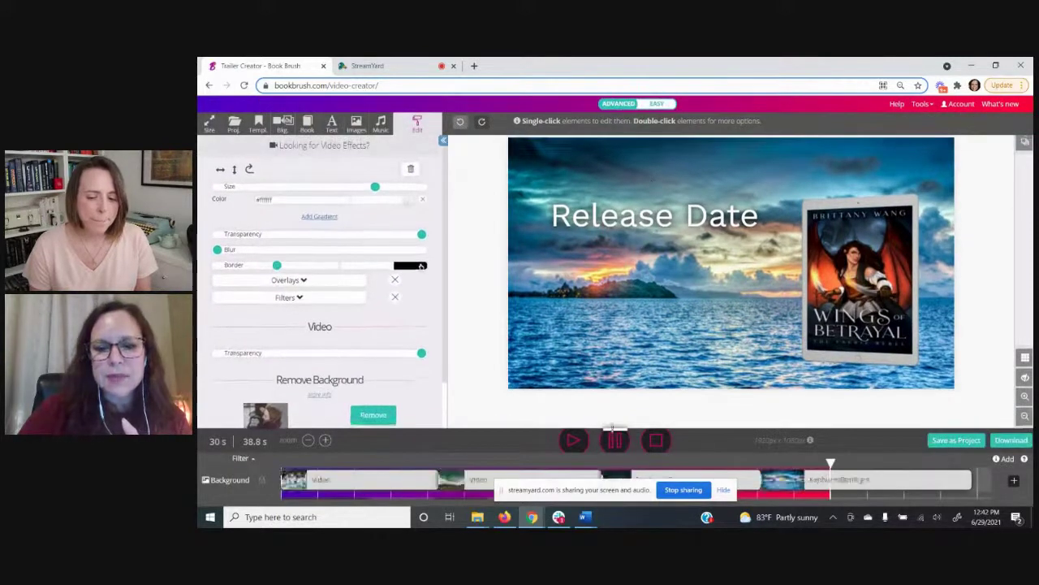
- Expand the timeline to view every track, return to Easy mode, and open the music library
left_click_drag(609, 422, 592, 203)
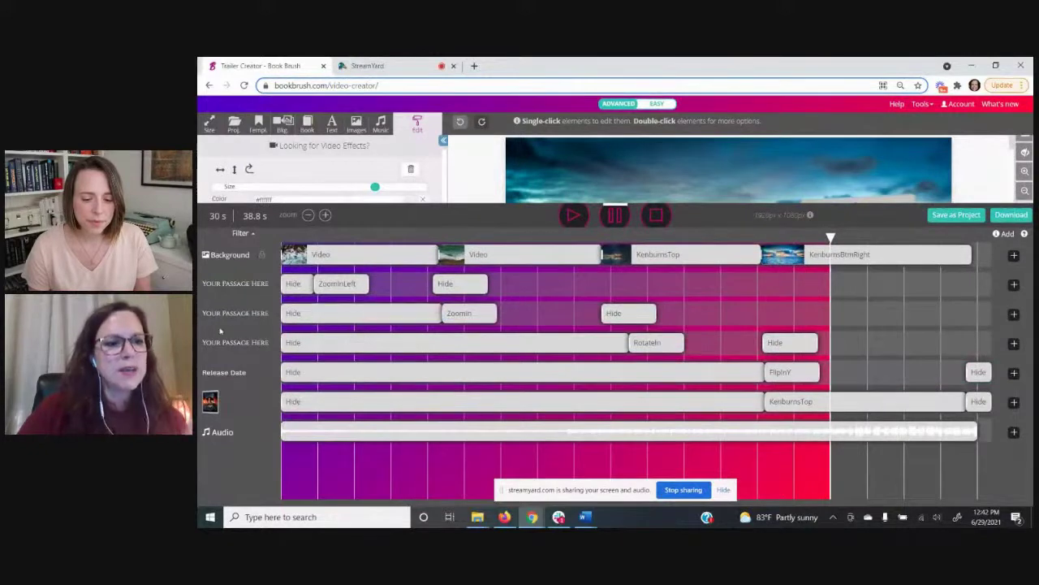
left_click(345, 284)
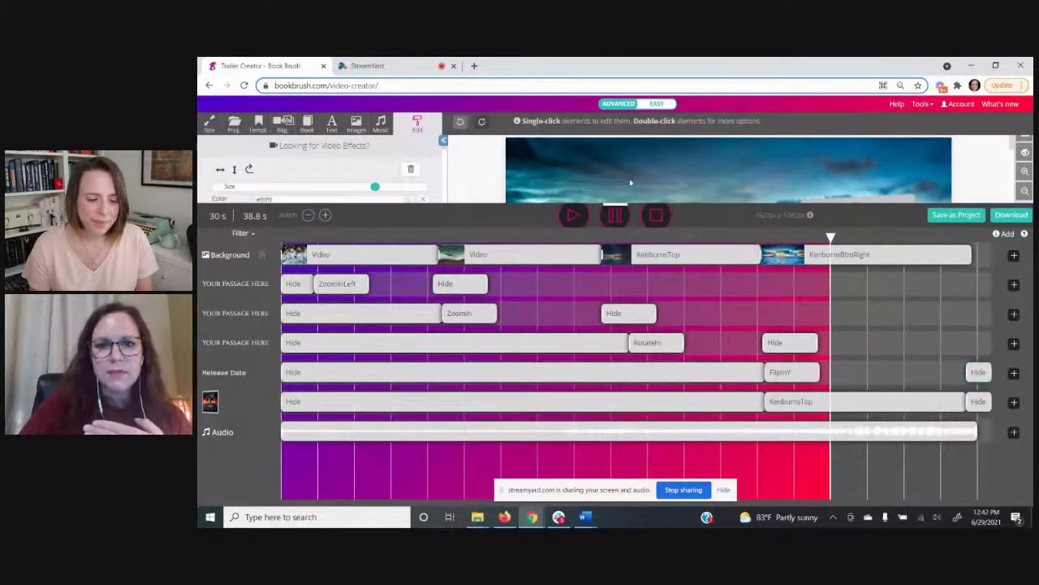
left_click_drag(613, 204, 615, 378)
left_click(654, 104)
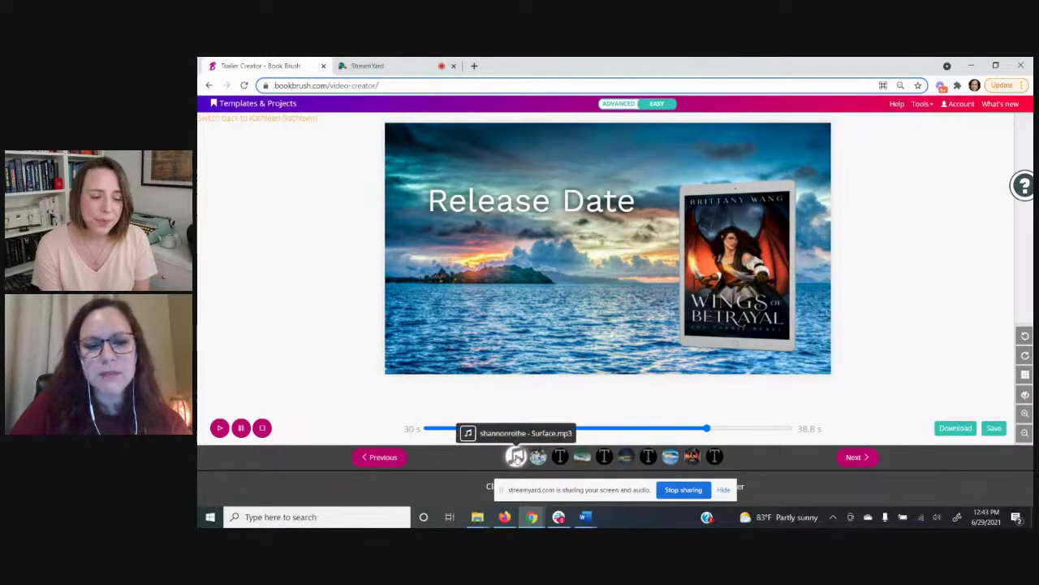
left_click(515, 457)
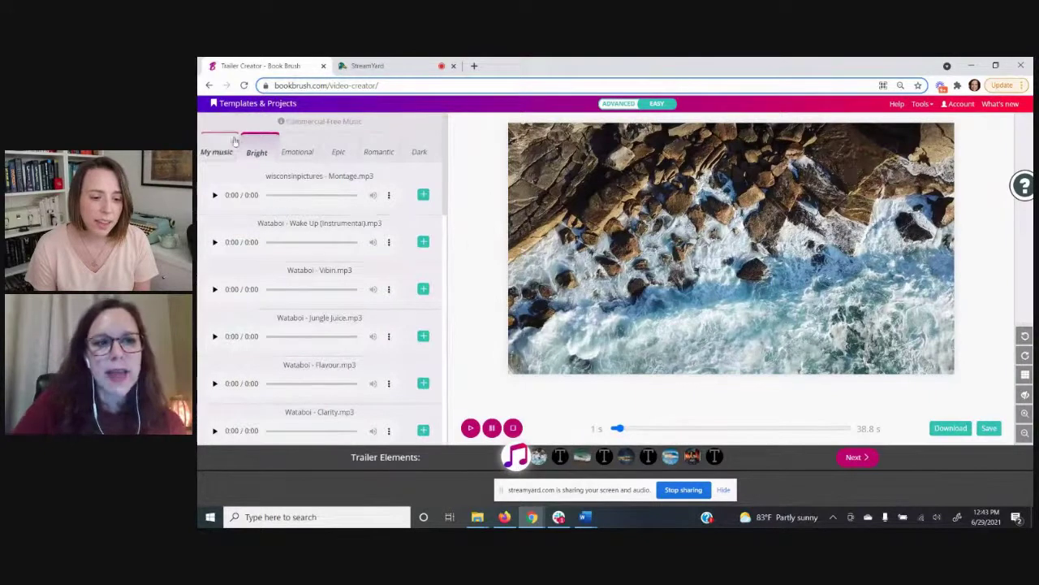
- Switch the music panel to the My music tab, then bring up the Tools list
left_click(218, 150)
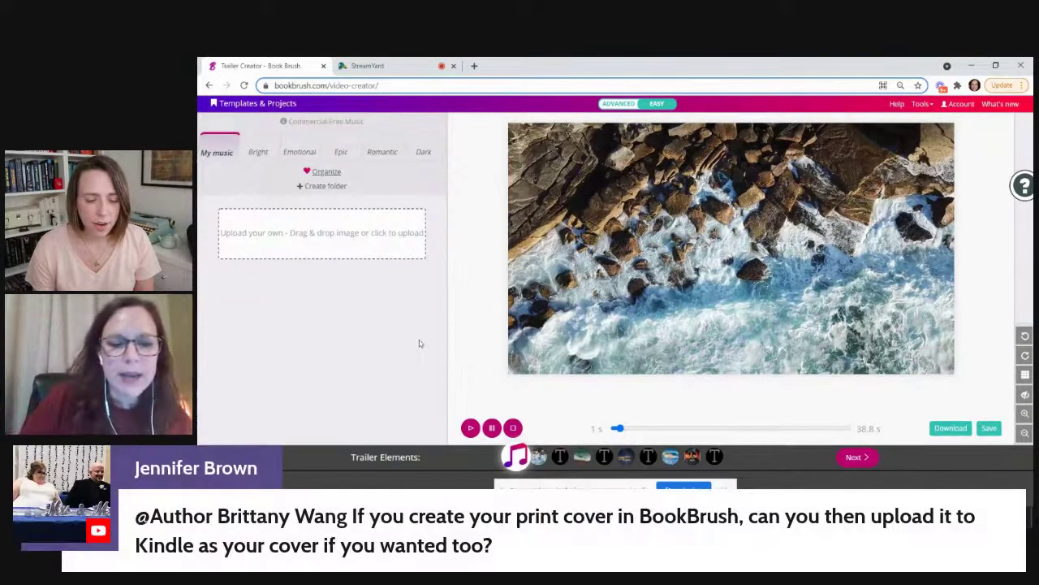
left_click(920, 110)
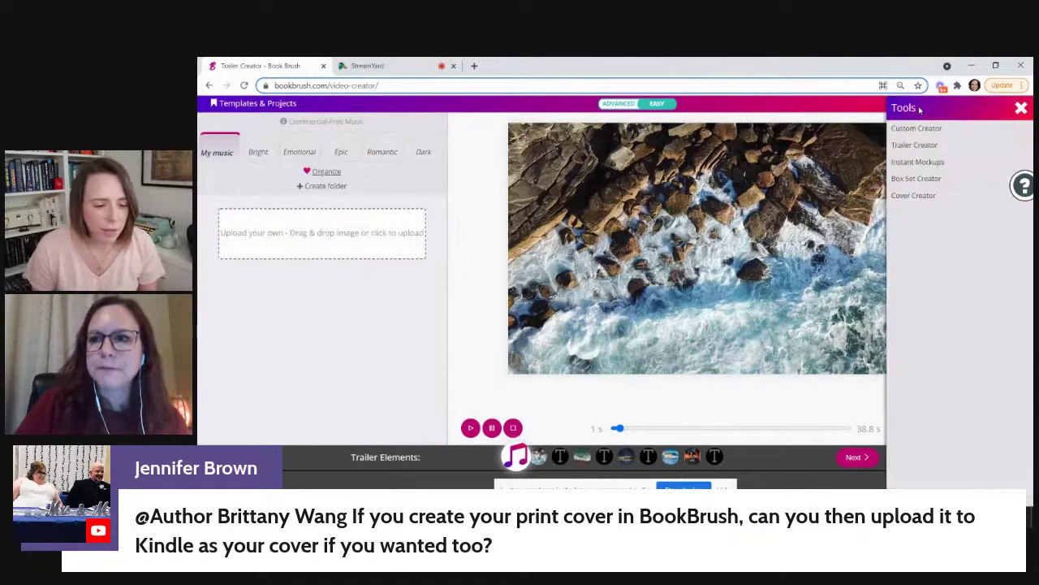
- Leave the trailer unsaved for the Cover Creator, then leave that for the Box Set Creator
left_click(909, 196)
left_click(668, 147)
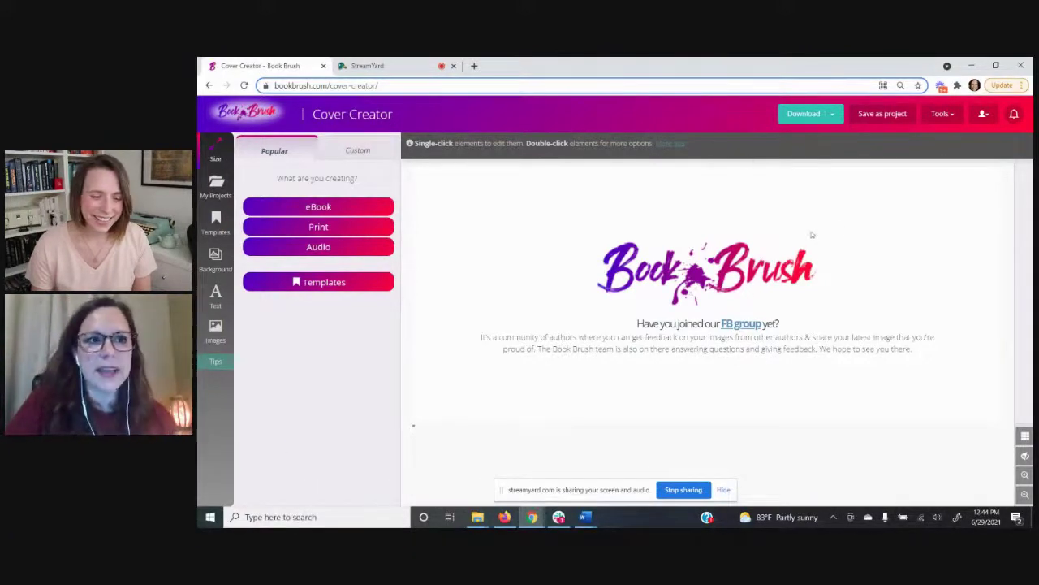
left_click(946, 115)
left_click(918, 189)
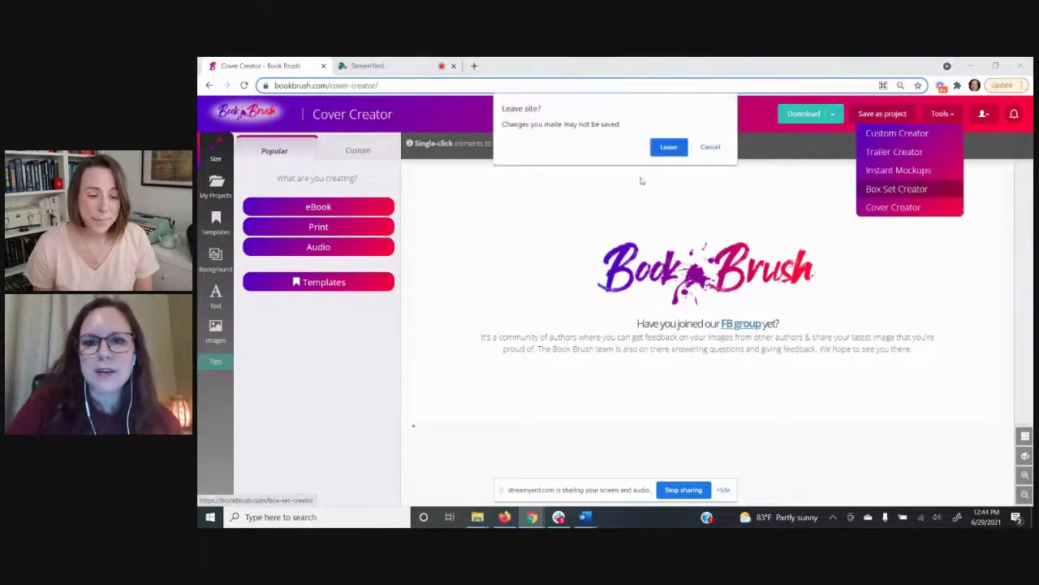
left_click(668, 147)
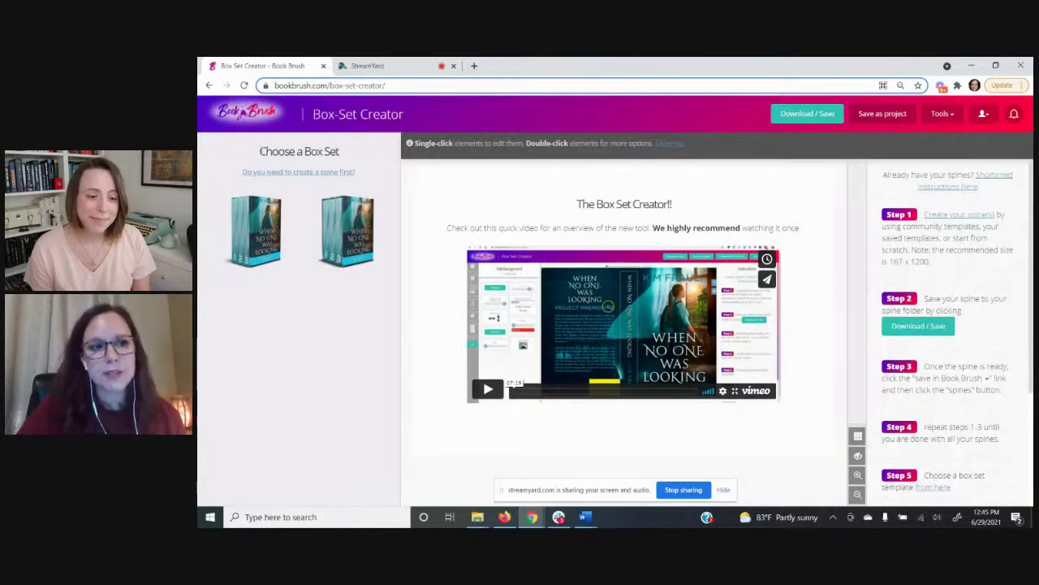
- Adjust controls on the Box-Set Creator page, then start a spine and open Community Templates
left_click_drag(259, 151, 333, 152)
left_click(351, 153)
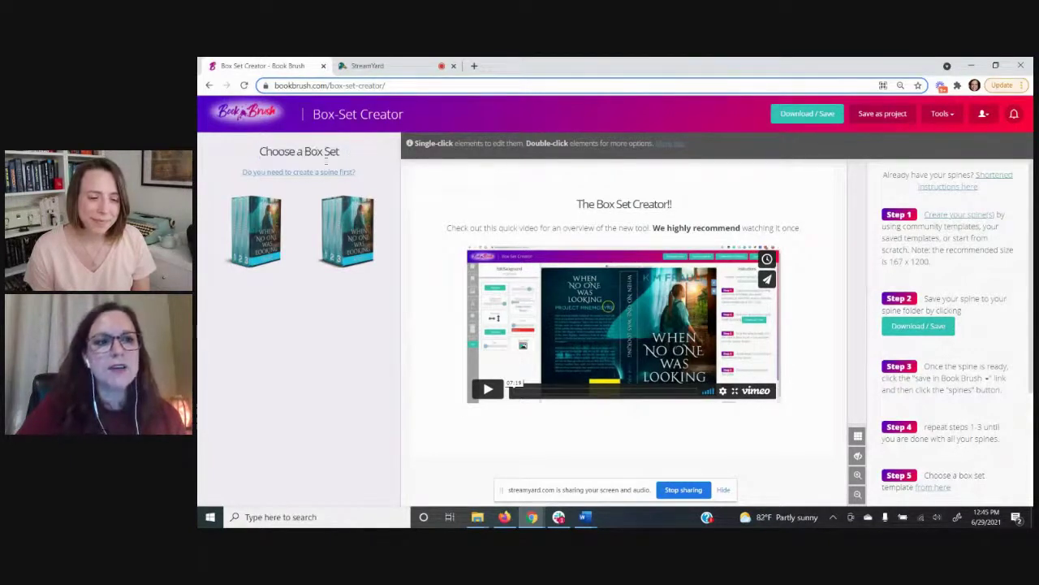
left_click_drag(363, 175, 243, 172)
left_click(306, 191)
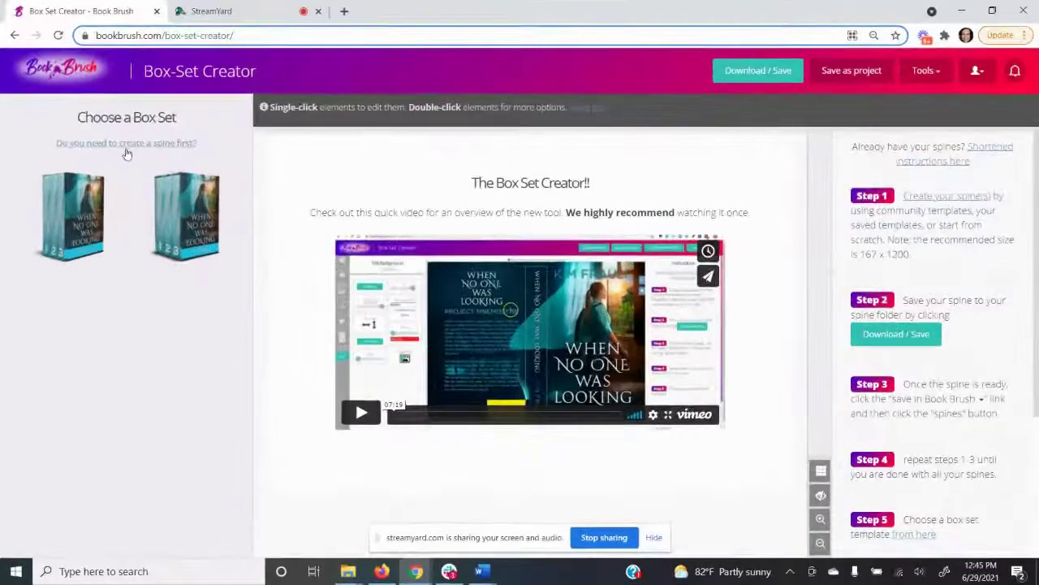
left_click(125, 145)
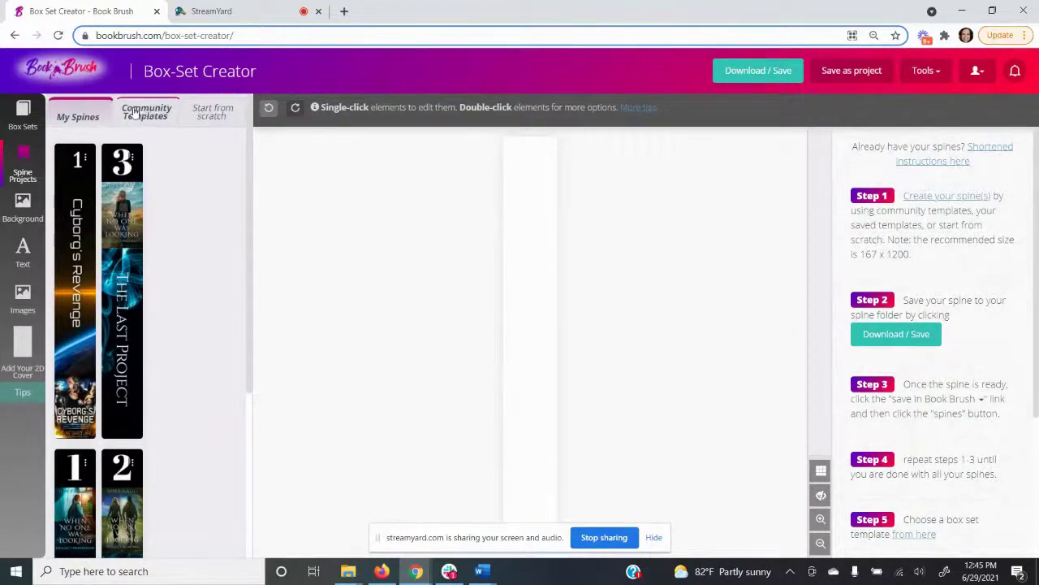
left_click(135, 115)
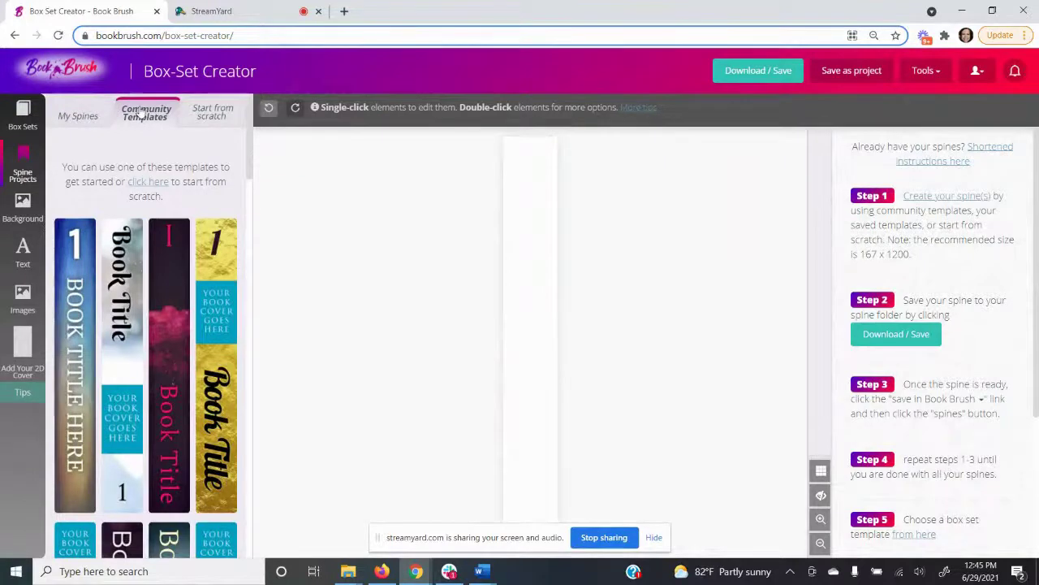
- Scroll the community templates and load the dark crescent-moon Book Title spine template
scroll(149, 298, "down", 2)
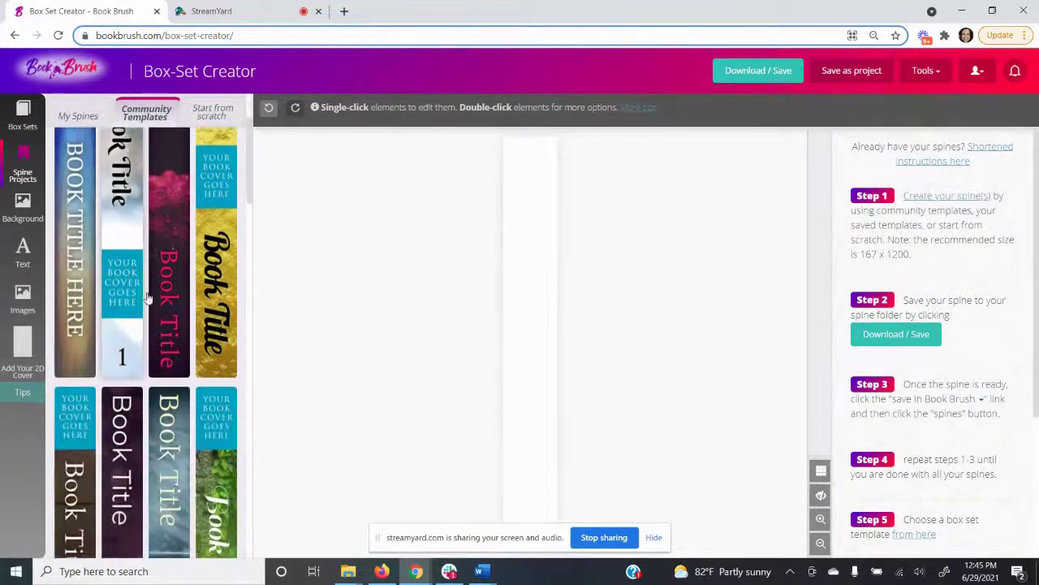
scroll(148, 298, "down", 10)
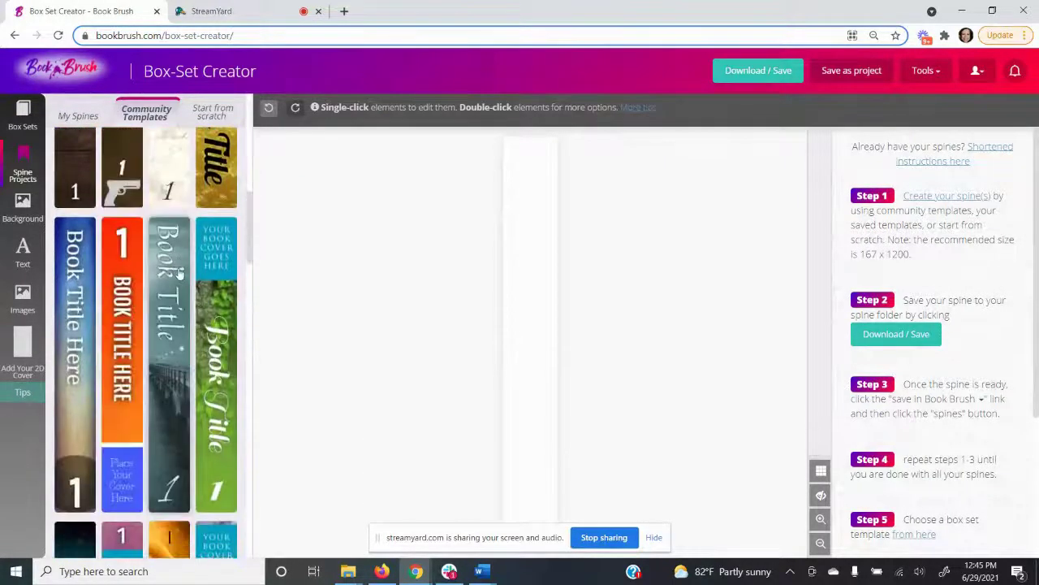
scroll(179, 275, "down", 10)
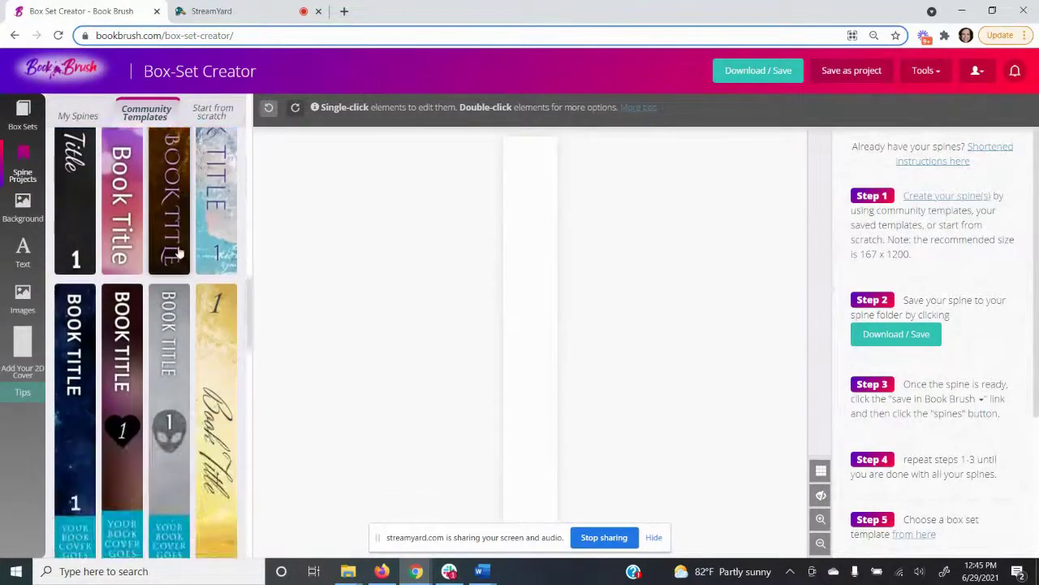
scroll(179, 254, "down", 3)
scroll(188, 250, "down", 3)
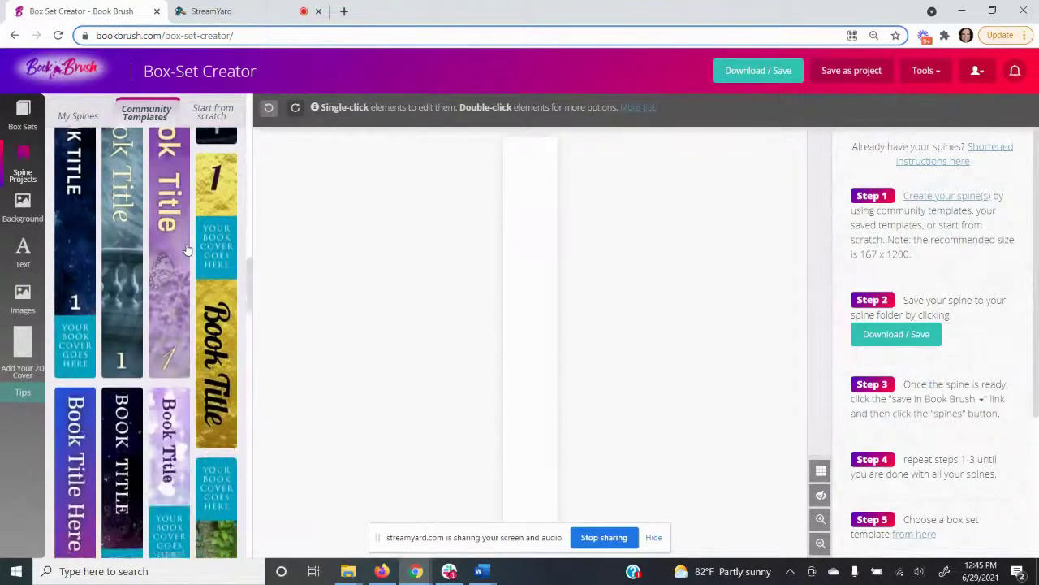
scroll(162, 244, "down", 10)
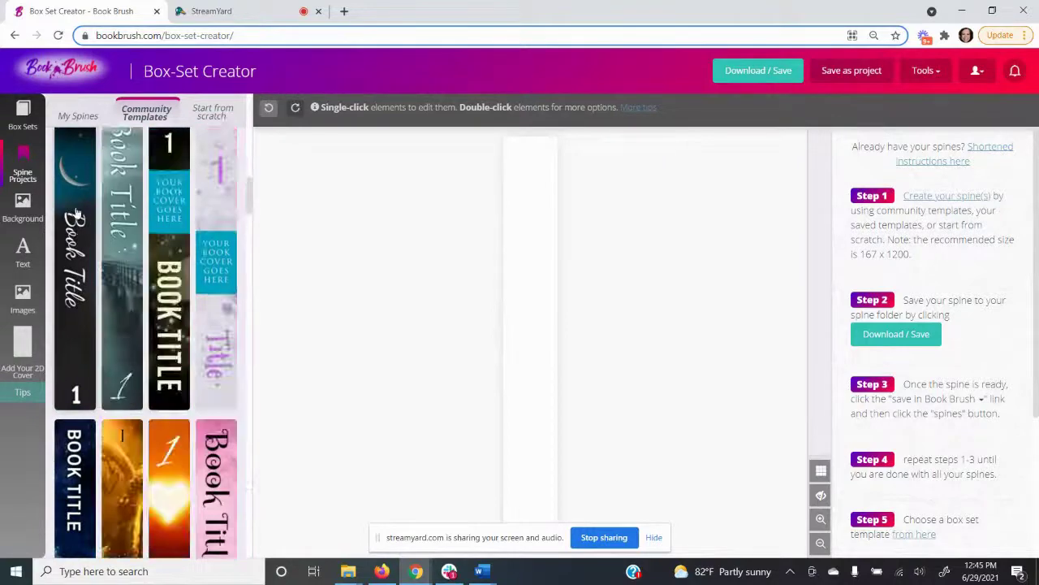
left_click(75, 213)
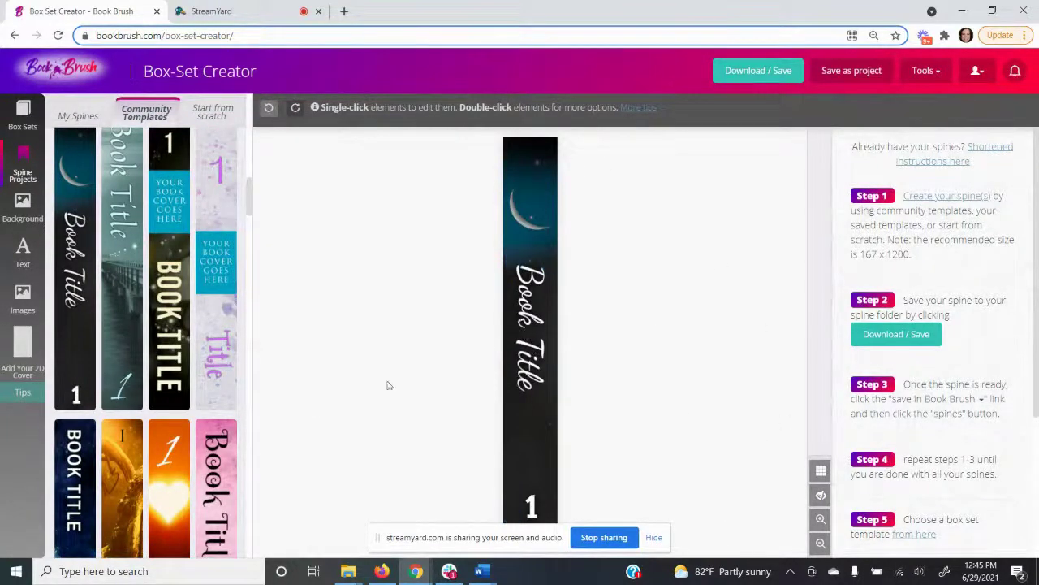
- Add the Wings of Betrayal cover to the spine's lower part and move the title higher
left_click(22, 347)
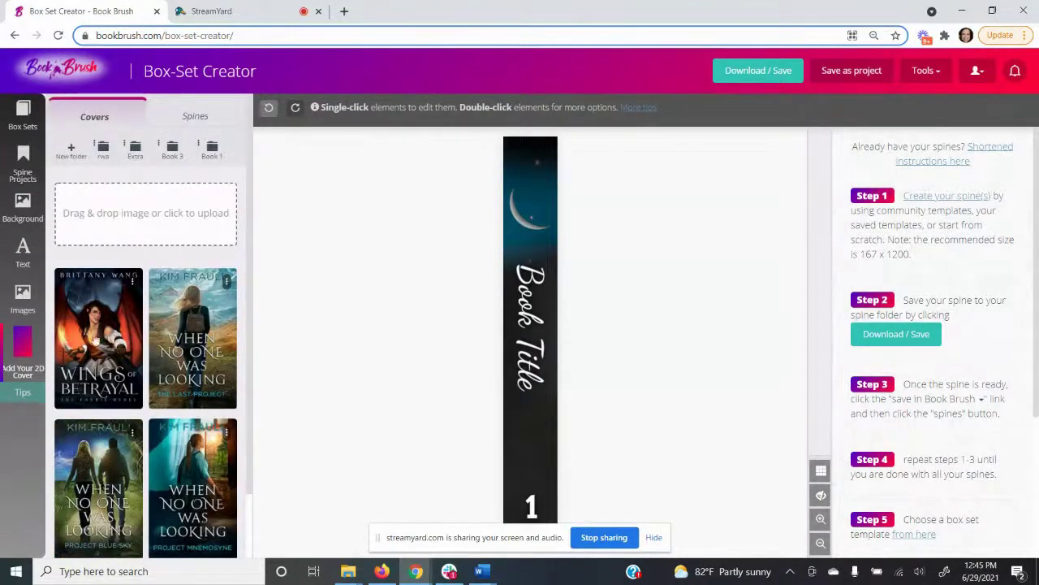
left_click(73, 343)
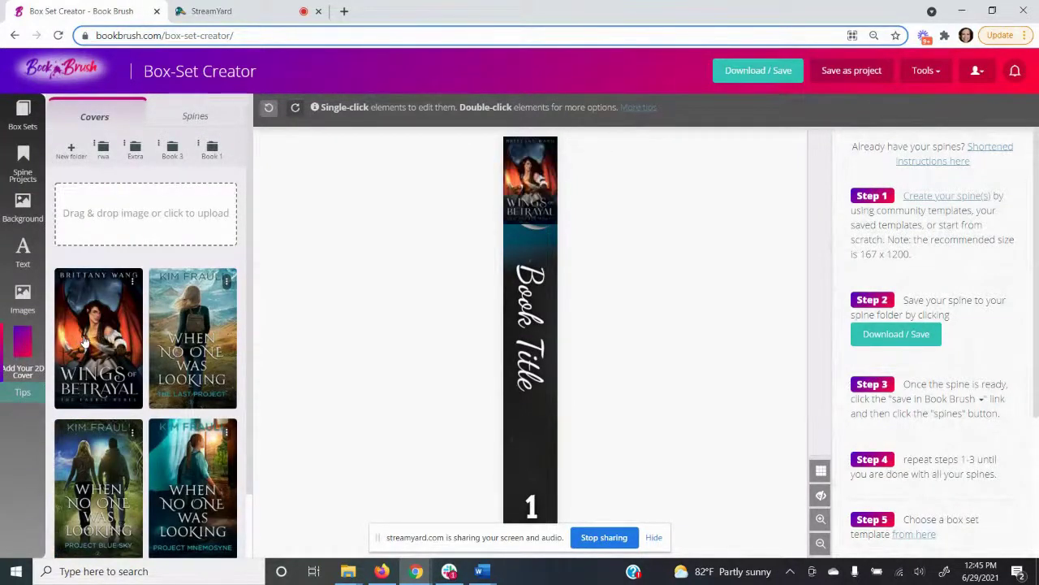
left_click_drag(530, 179, 529, 441)
left_click_drag(539, 315, 529, 242)
- Replace the placeholder Book Title text with Wings of Betrayal
left_click(526, 241)
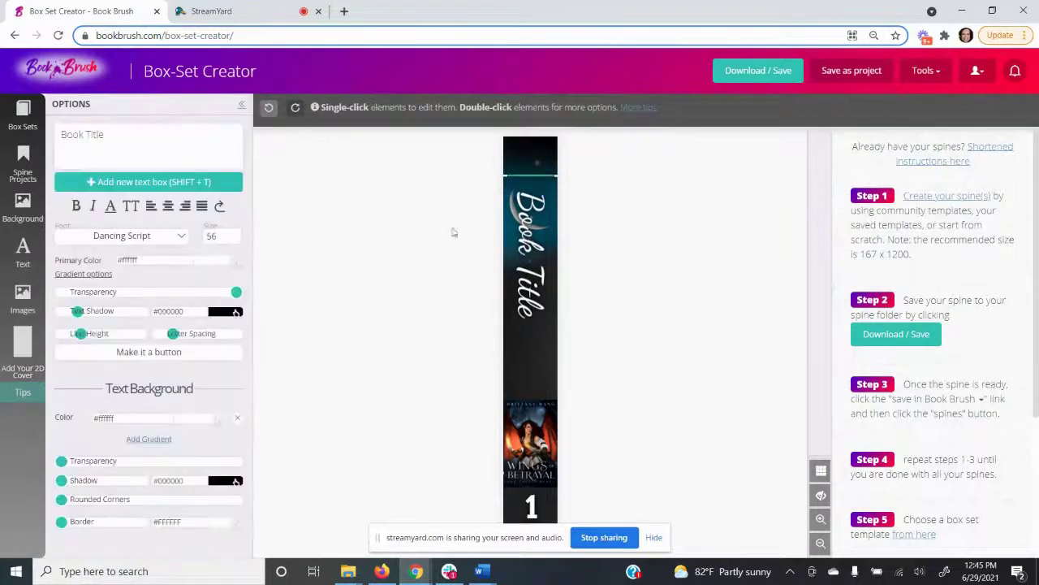
left_click(118, 134)
key("BackSpace")
key("BackSpace")
key("BackSpace")
key("BackSpace")
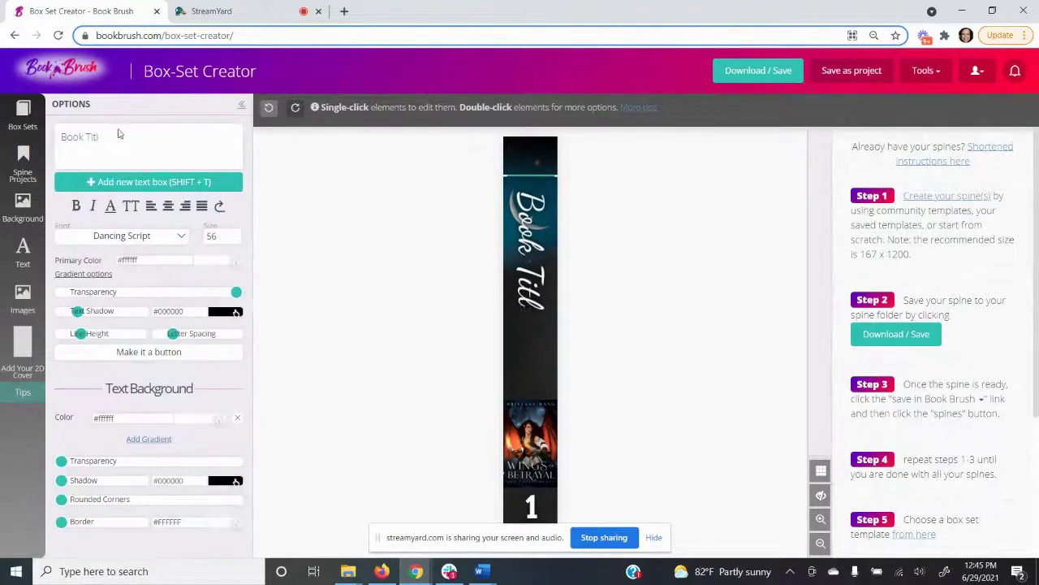
key("BackSpace")
key("BackSpace")
key("BackSpace")
key("BackSpace")
key("BackSpace")
key("BackSpace")
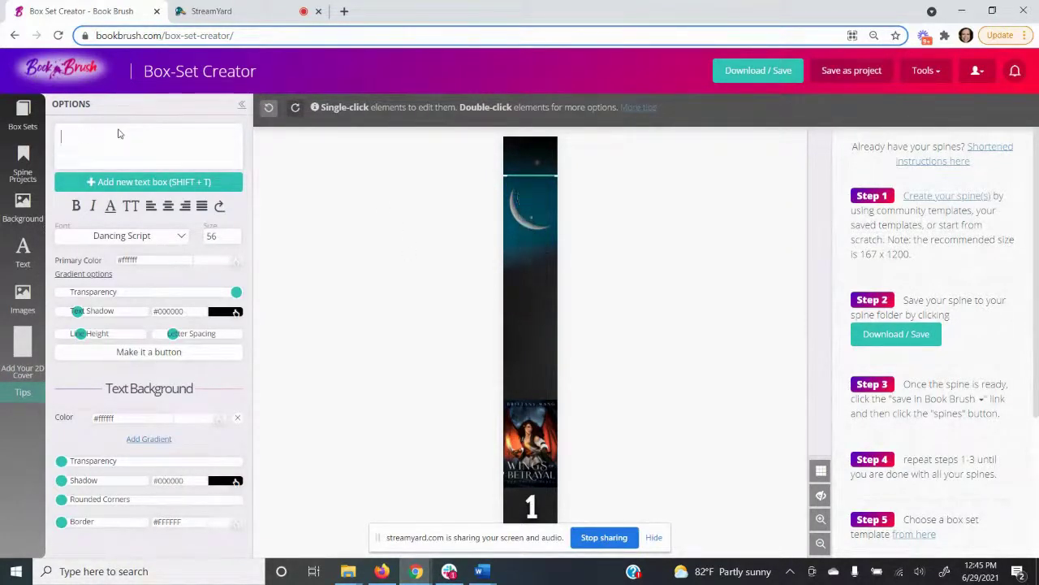
type("Wings of B")
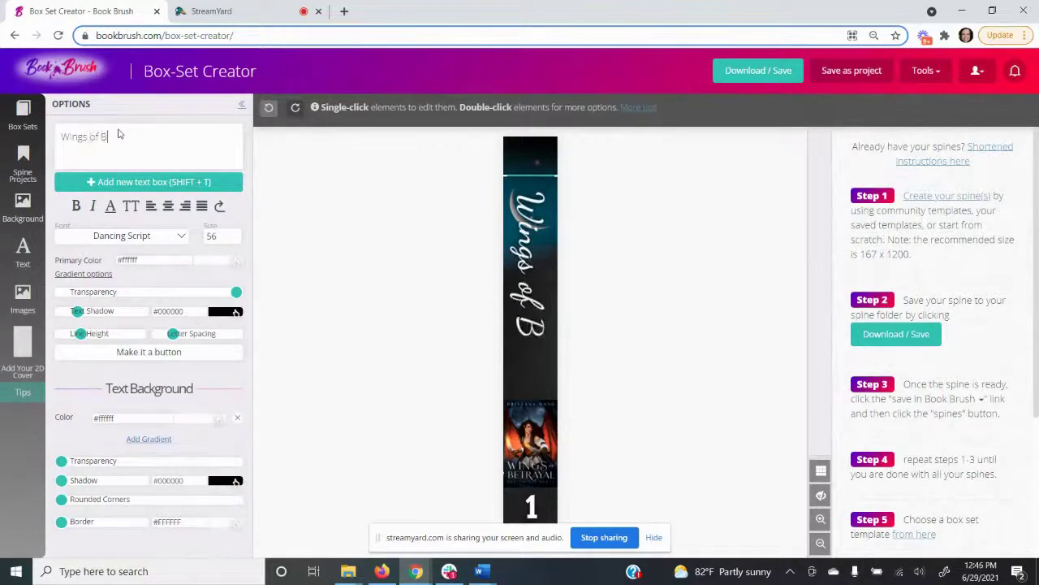
type("etrayal")
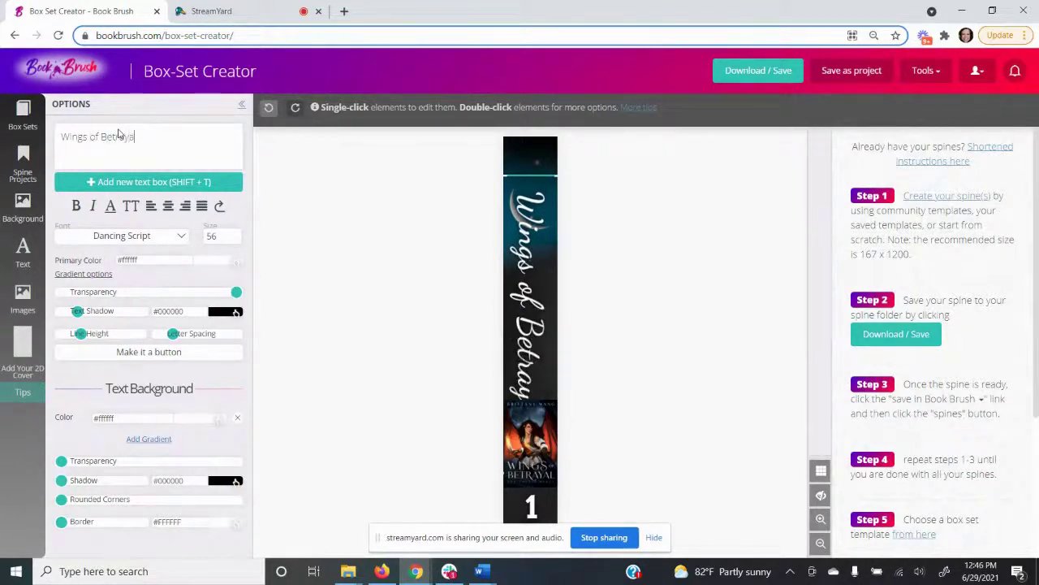
- Set the title font to Cinzel and shrink its size from 56 to 31
left_click(166, 237)
scroll(136, 333, "down", 1)
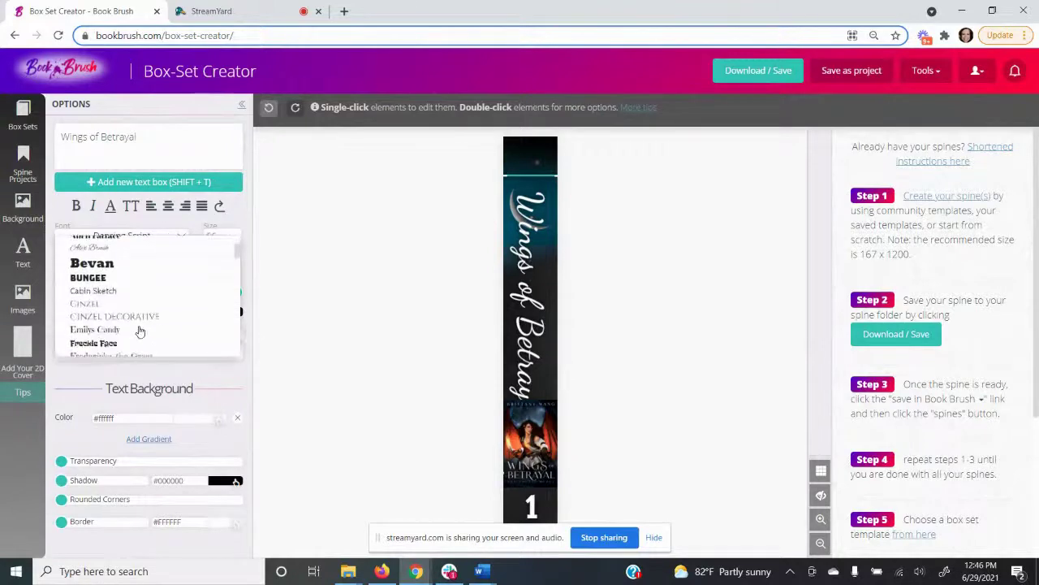
left_click(101, 303)
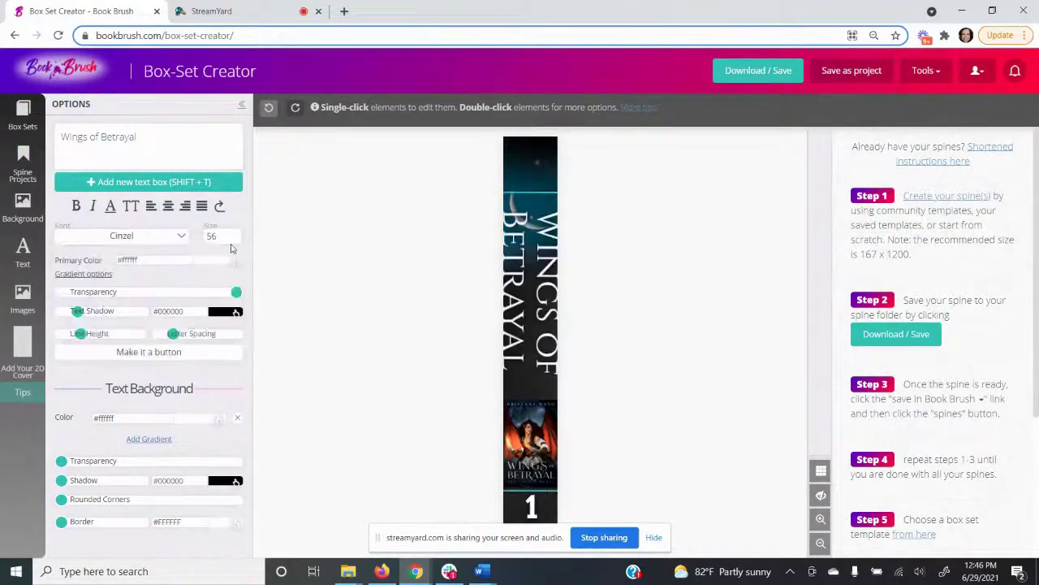
left_click(233, 239)
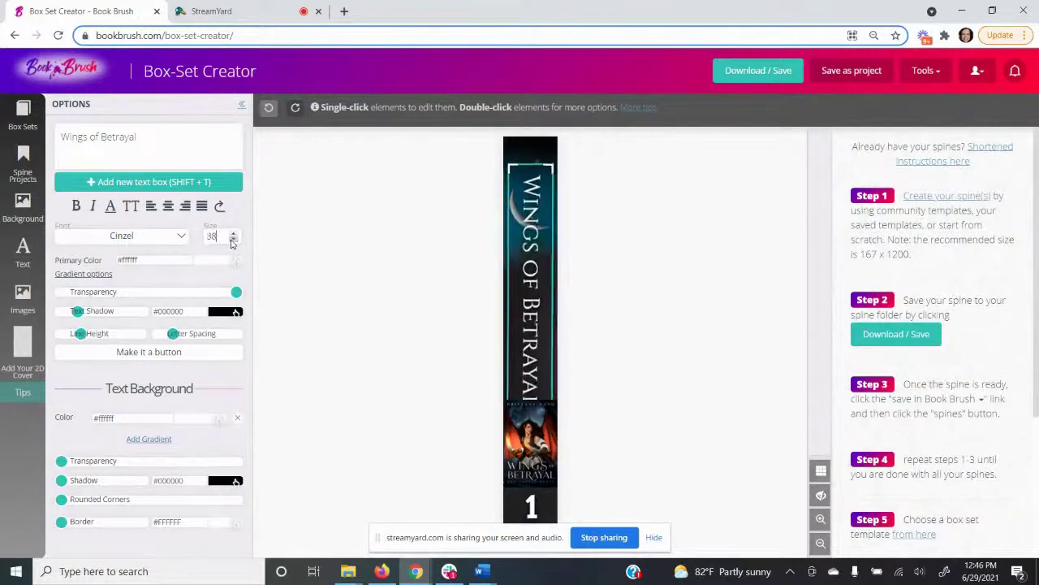
left_click(233, 240)
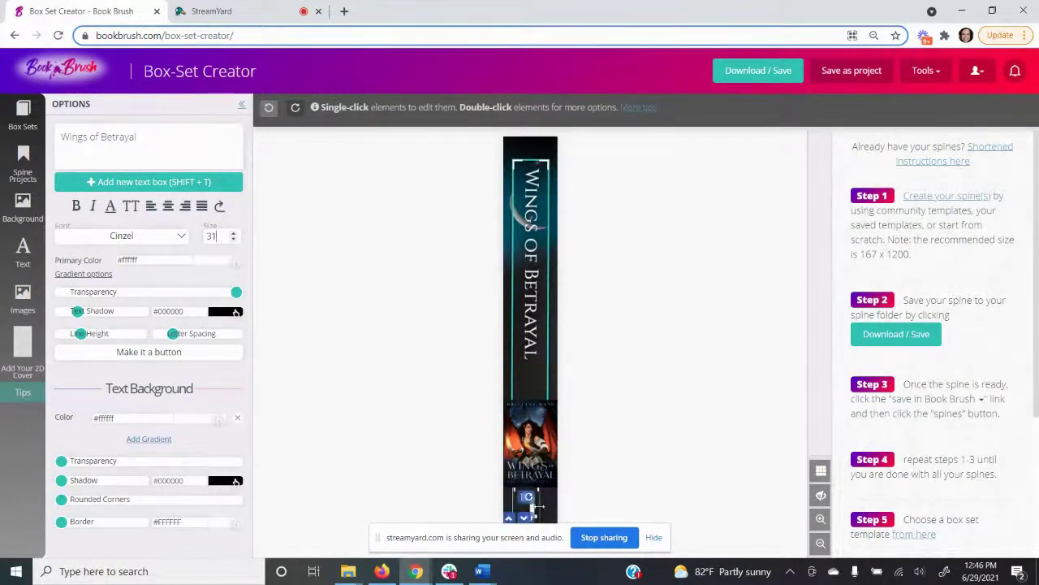
mouse_move(535, 431)
left_click(761, 255)
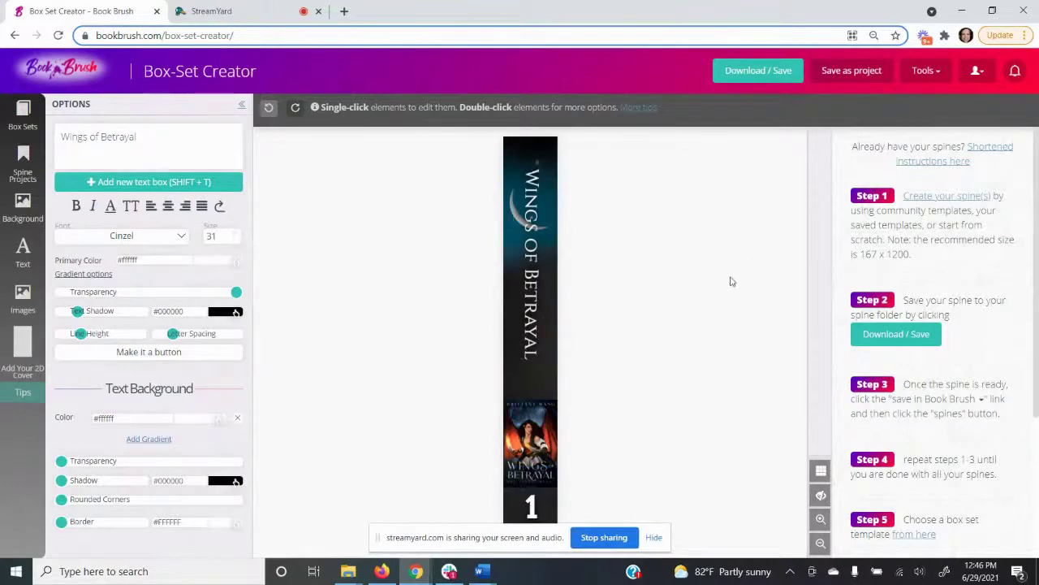
- Save the spine as a project and to the Spines folder, then move the cover above the 1
left_click(854, 79)
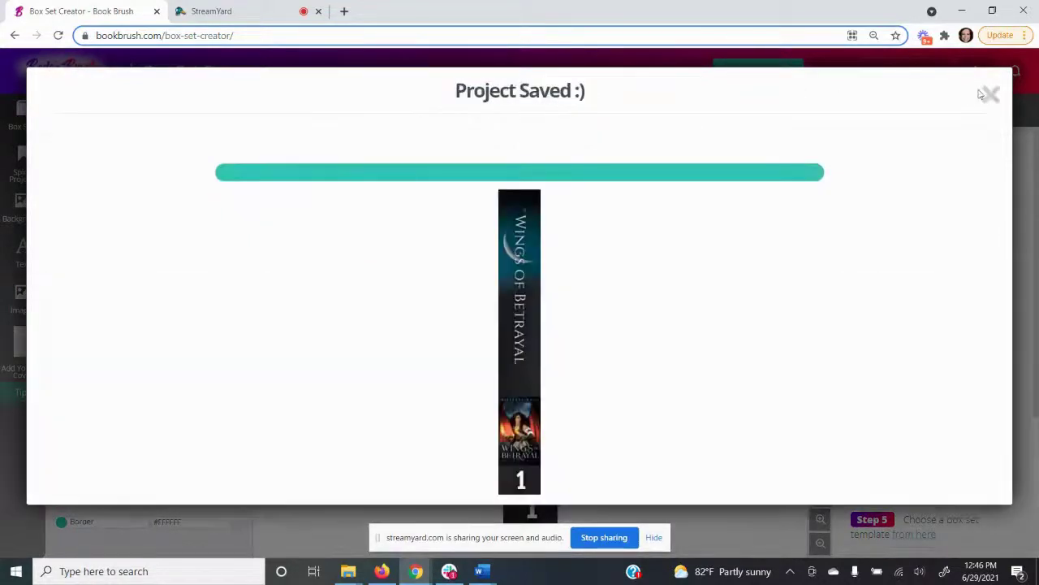
left_click(989, 94)
left_click(784, 73)
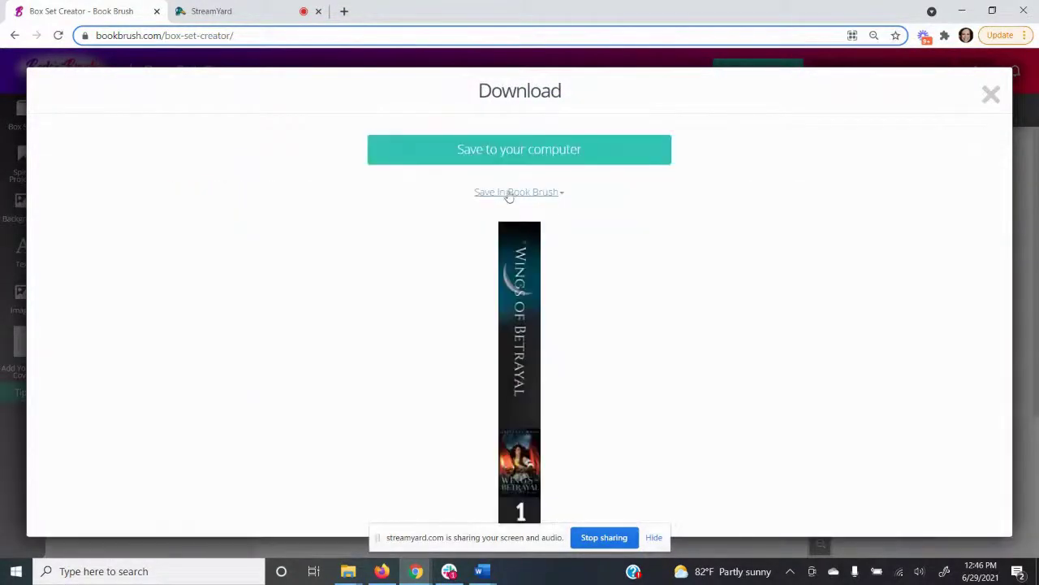
left_click(507, 193)
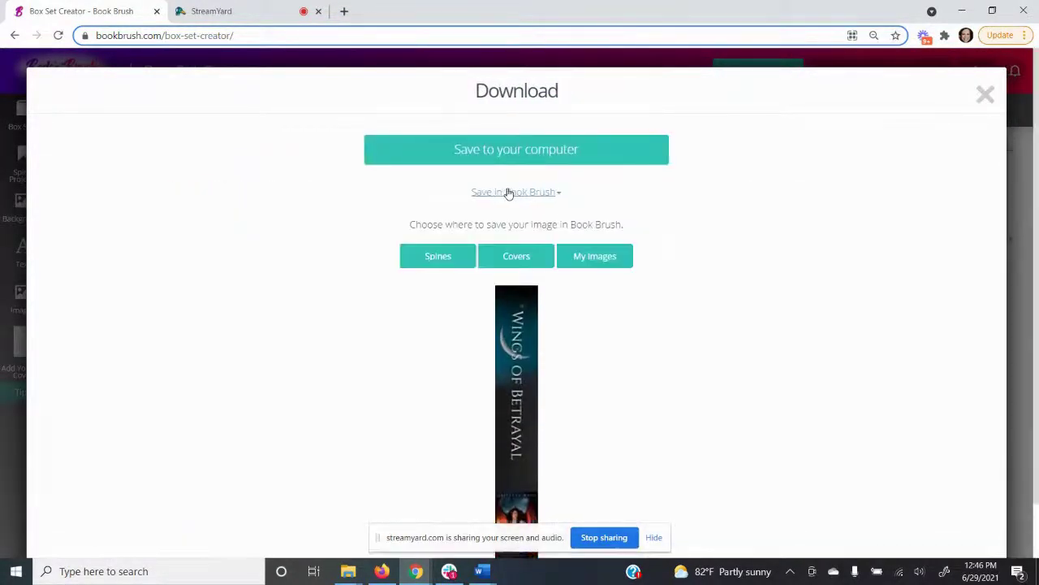
left_click(421, 267)
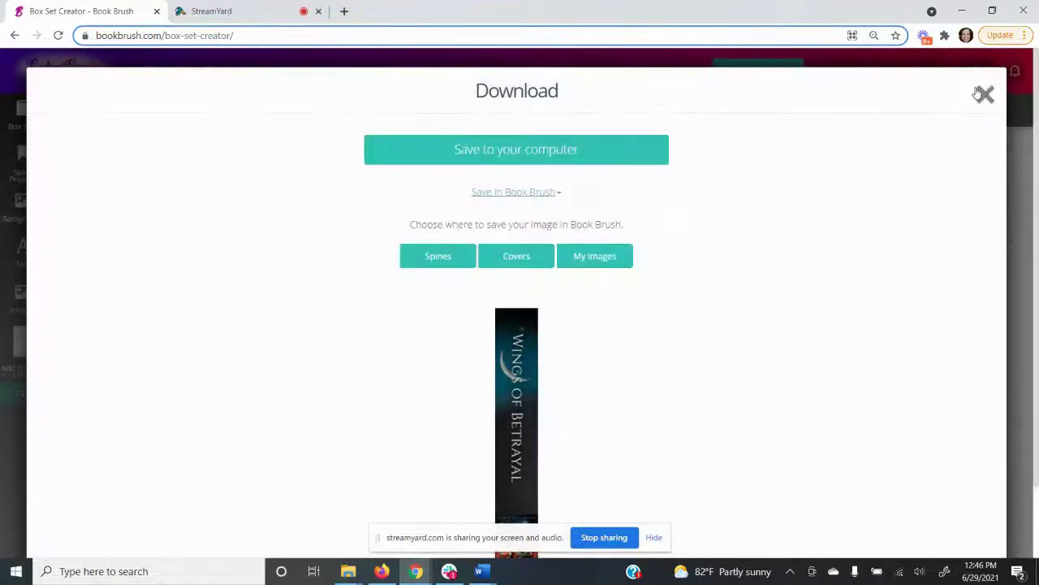
left_click(984, 94)
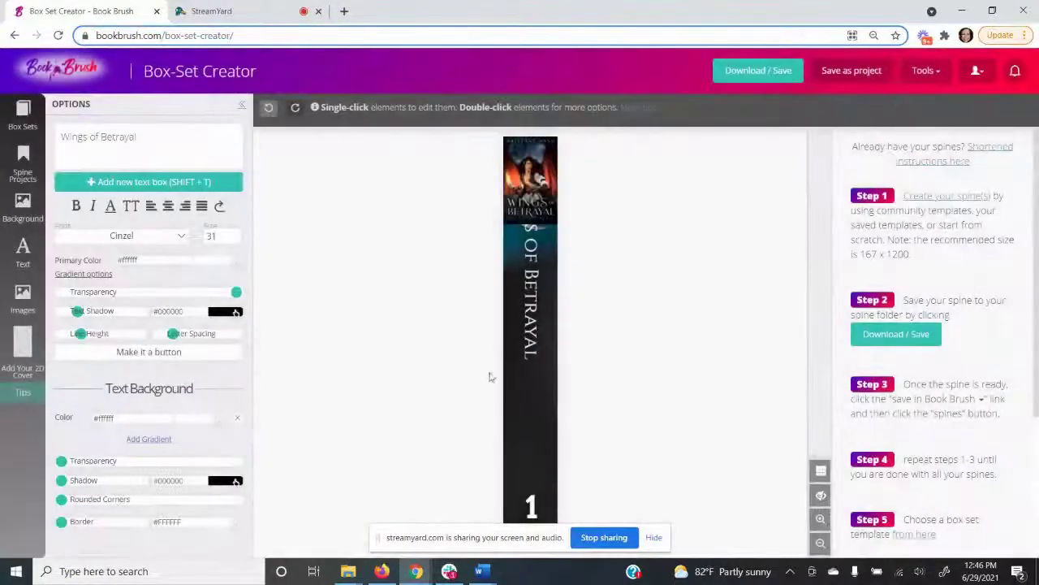
left_click_drag(528, 182, 526, 439)
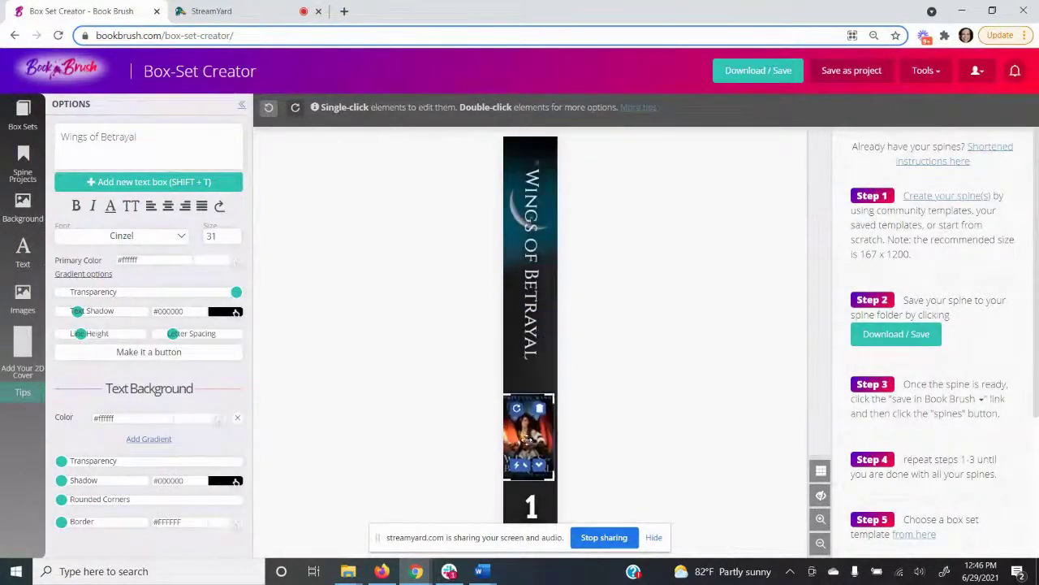
- Change the spine title from Wings of Betrayal to Wings of Hope
left_click(529, 260)
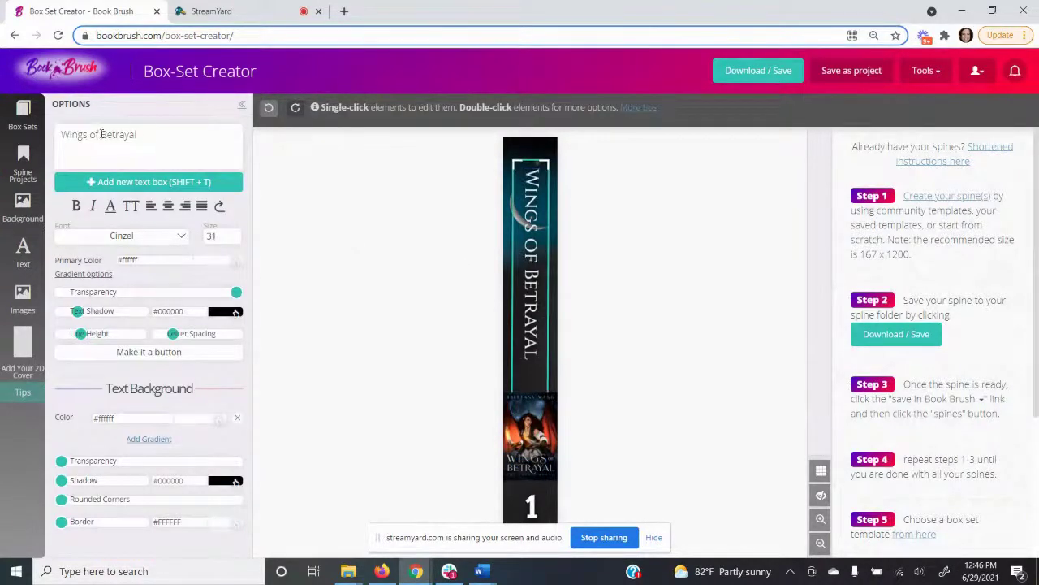
double_click(101, 134)
left_click(215, 138)
type("HO")
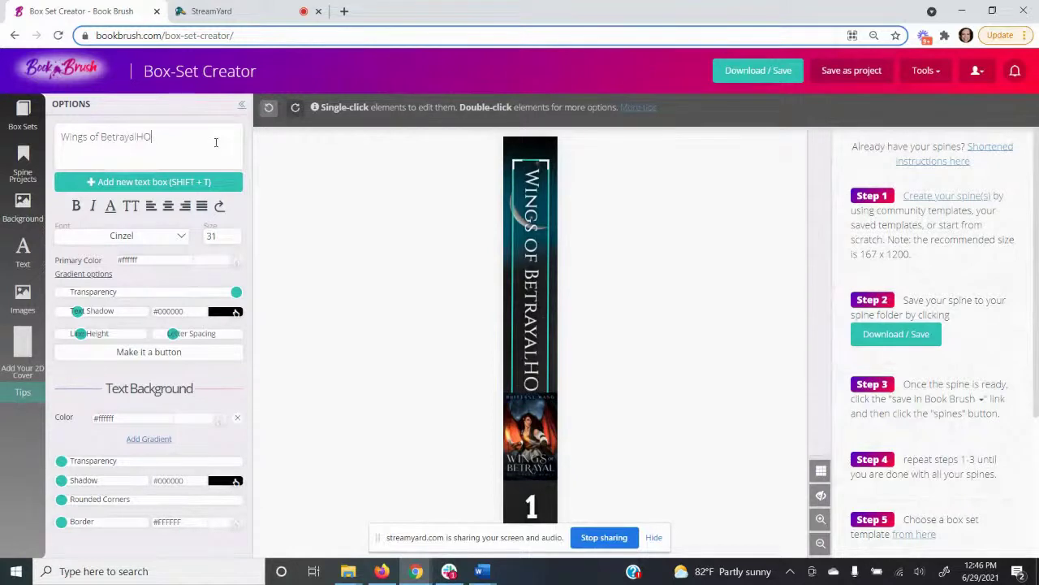
key("BackSpace")
key("BackSpace")
key("BackSpace")
key("BackSpace")
key("BackSpace")
key("BackSpace")
key("BackSpace")
key("BackSpace")
key("BackSpace")
key("BackSpace")
type("H")
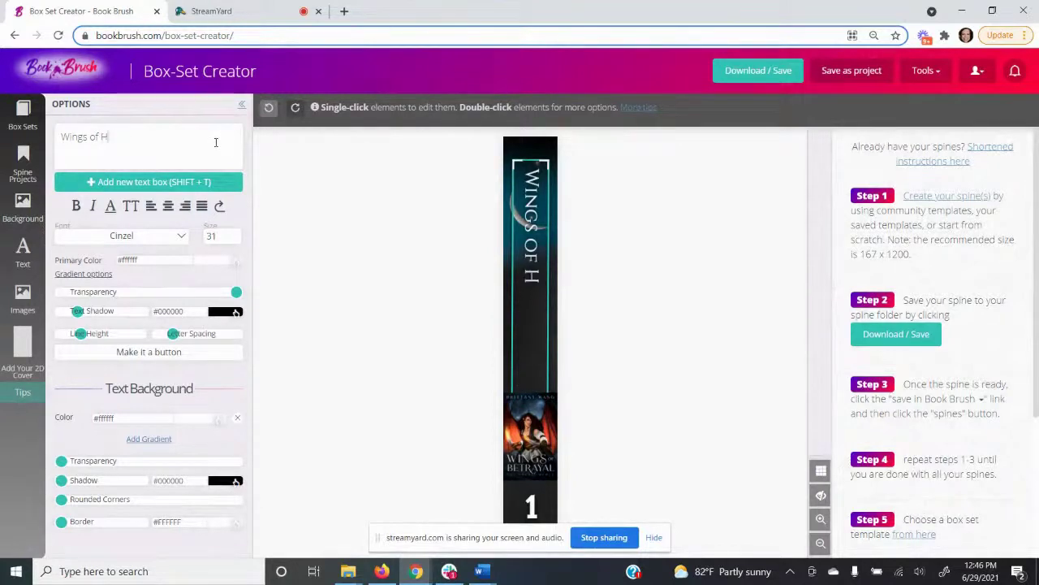
type("ope")
- Change the spine number from 1 to 2 and save the spine within Book Brush
left_click(528, 503)
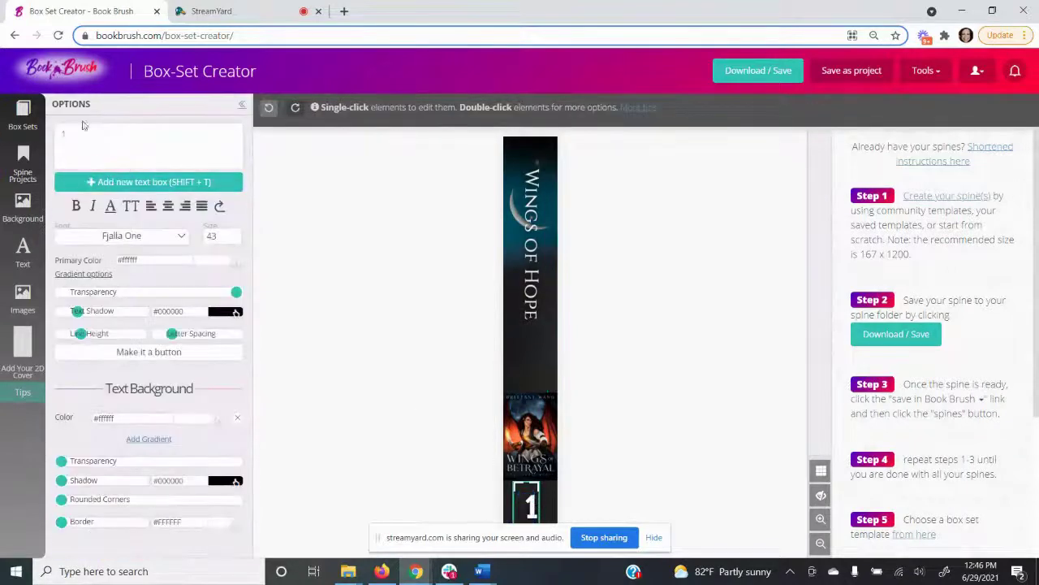
left_click(92, 132)
key("BackSpace")
type("2")
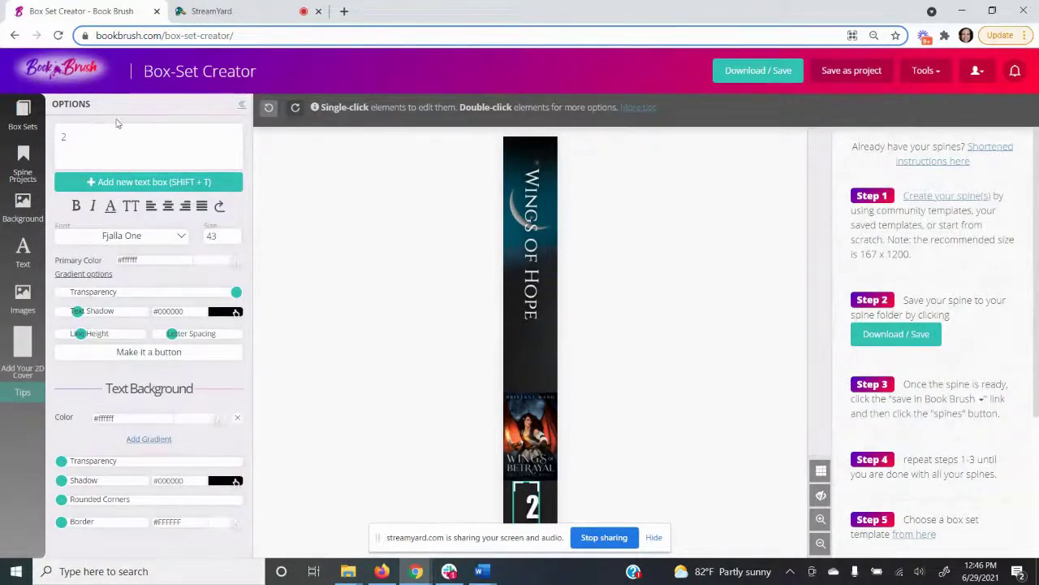
left_click(690, 271)
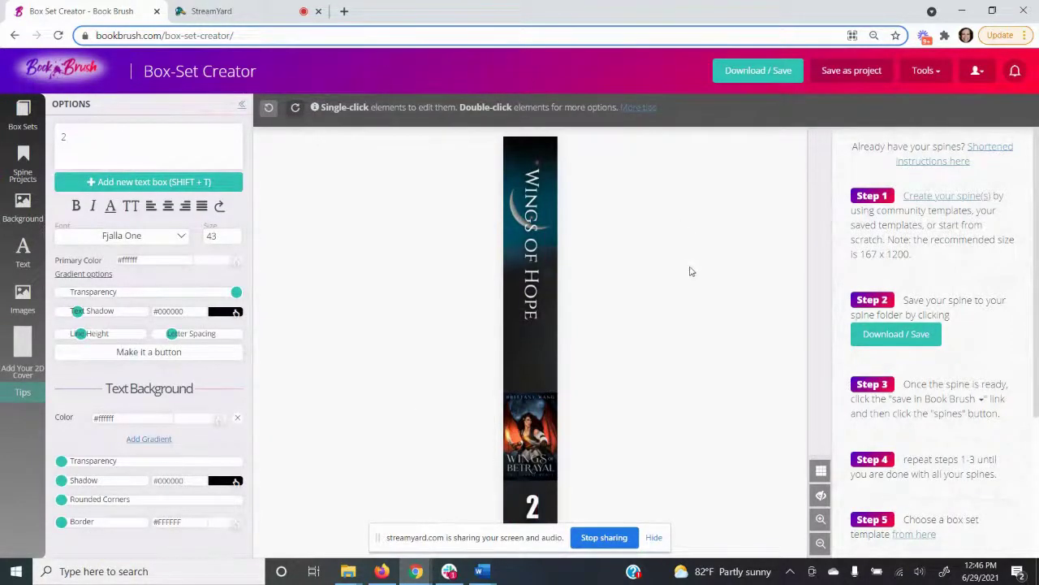
left_click(781, 78)
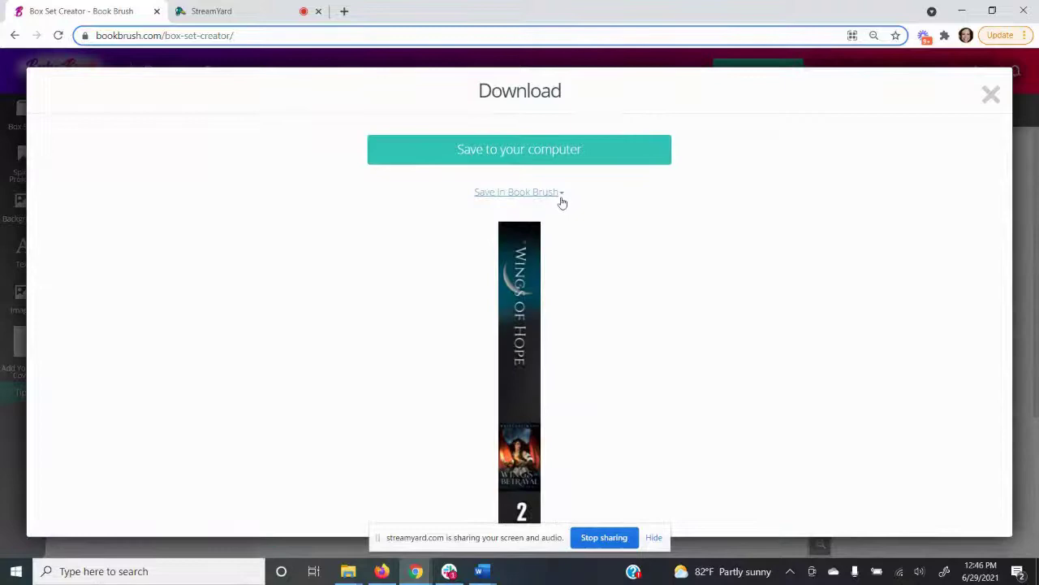
left_click(560, 195)
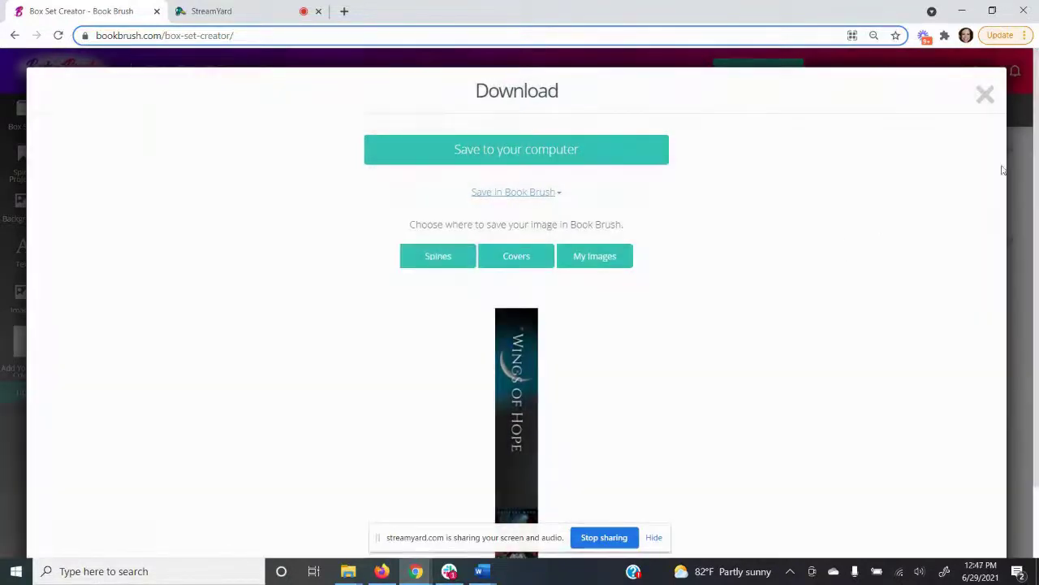
left_click(985, 96)
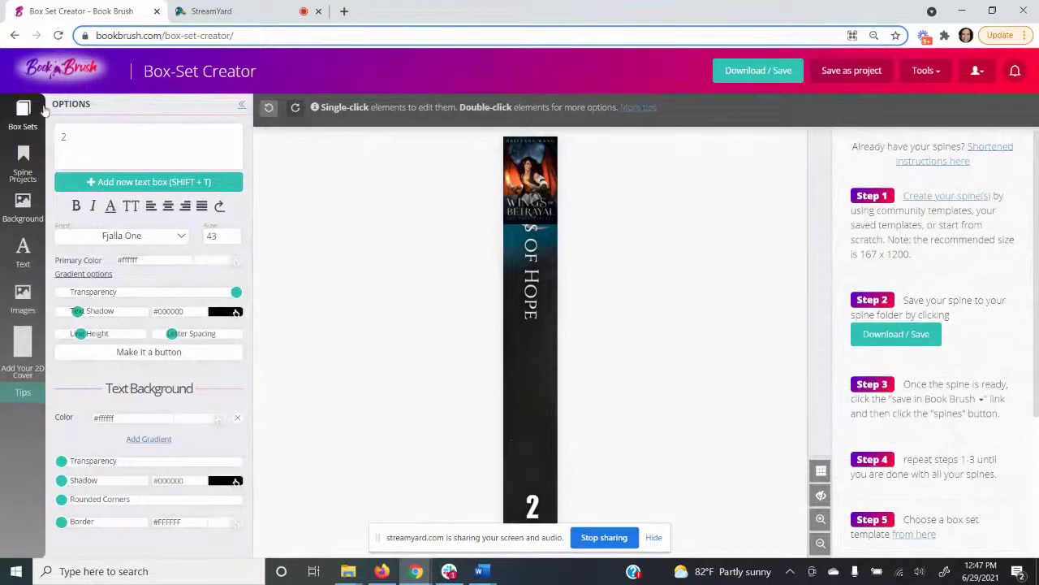
- Open the box set templates, expand the layout options, and pick the two-book box set template
left_click(28, 118)
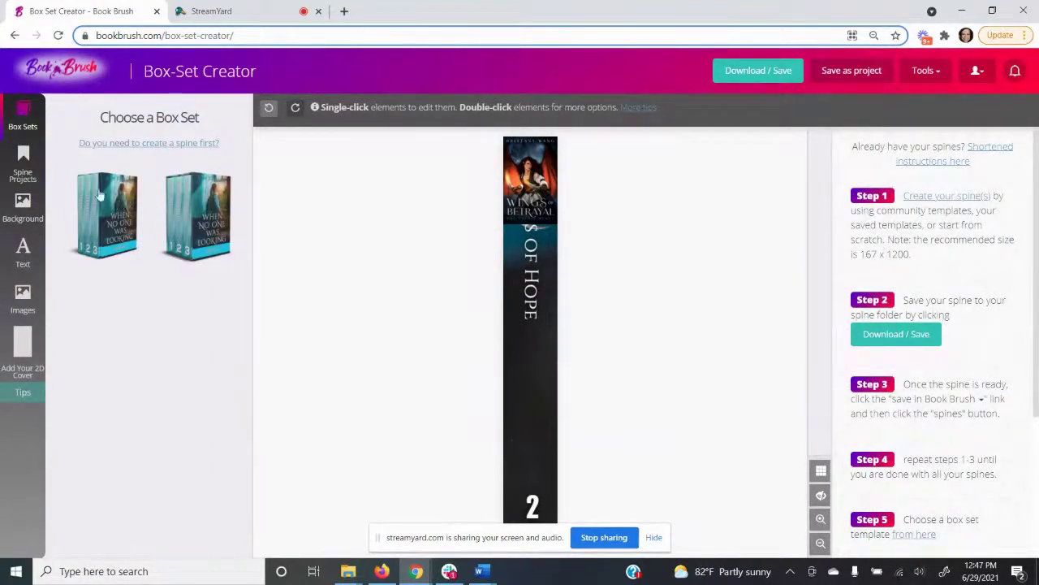
left_click(210, 213)
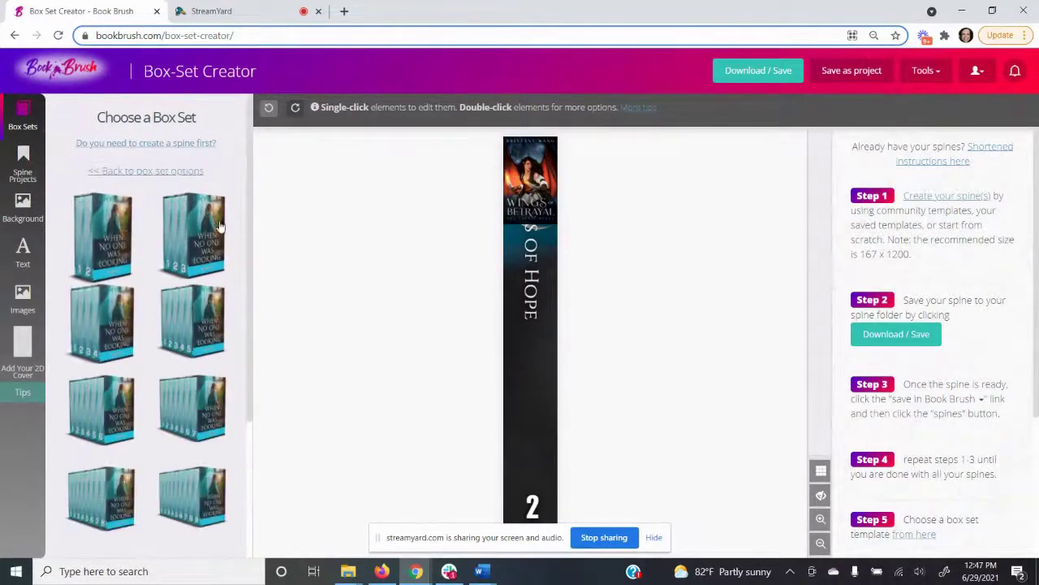
scroll(199, 238, "down", 1)
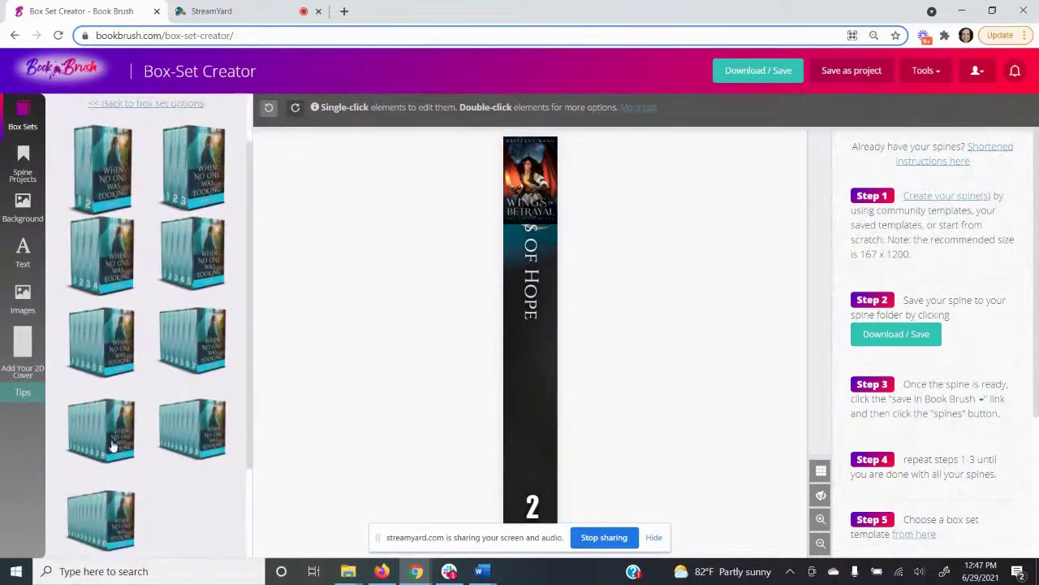
scroll(202, 508, "down", 1)
scroll(186, 366, "up", 3)
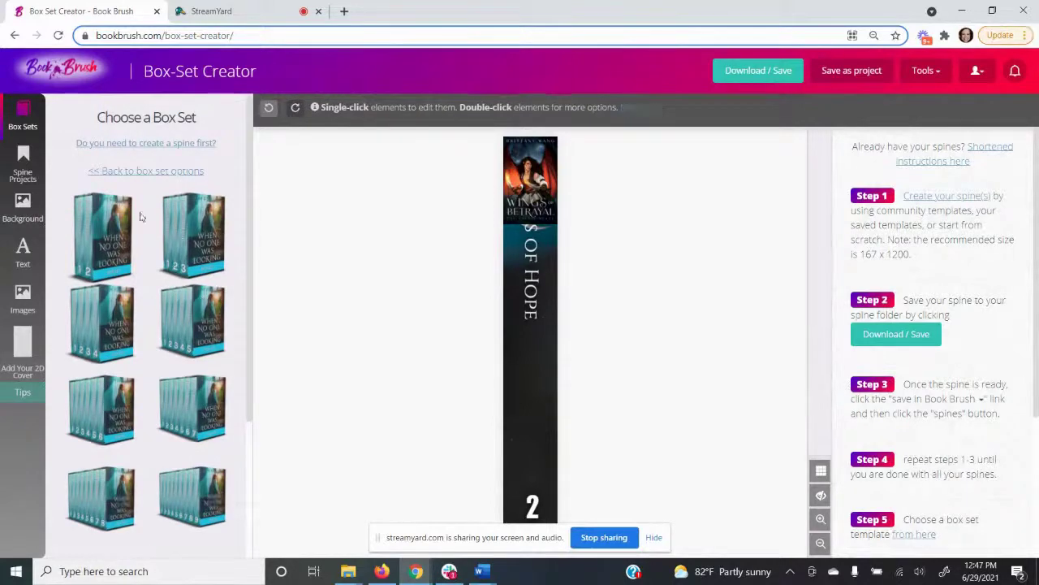
left_click(101, 233)
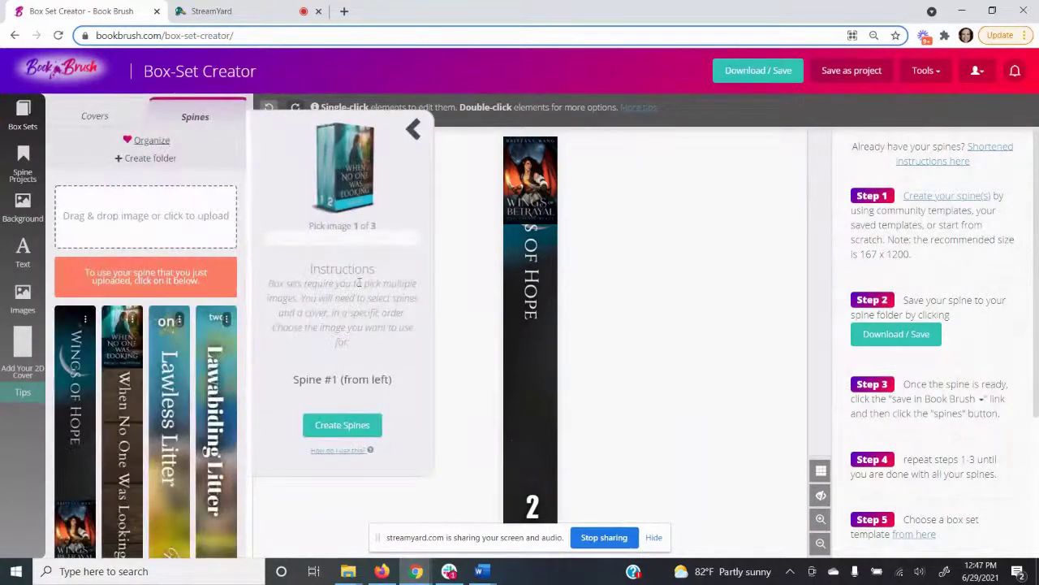
- Fill the 2-book box set with the Wings of Betrayal and Wings of Hope spines and the Wings of Betrayal cover
left_click_drag(325, 380, 391, 367)
left_click(359, 352)
scroll(144, 382, "down", 5)
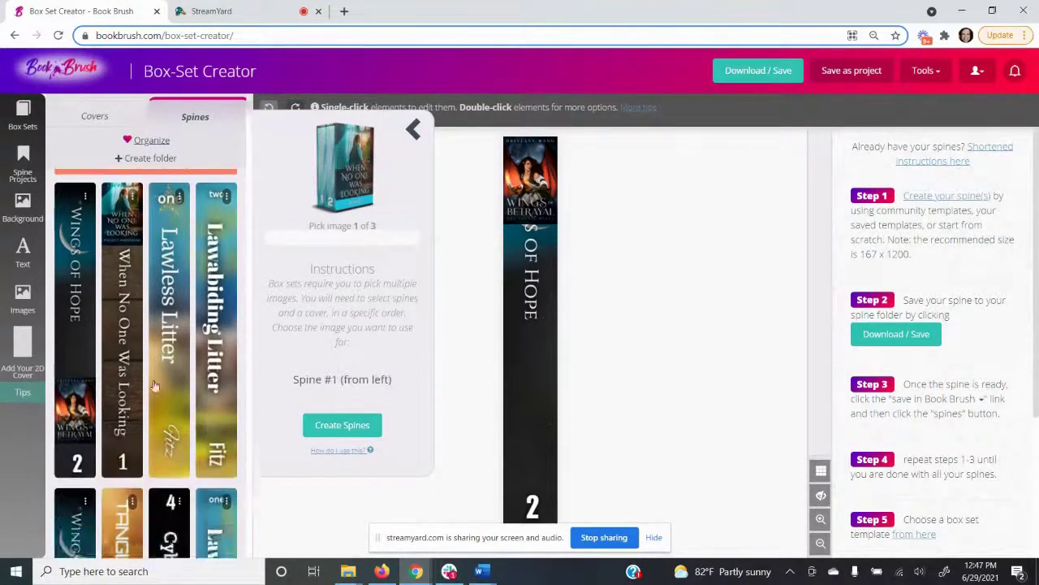
left_click(71, 424)
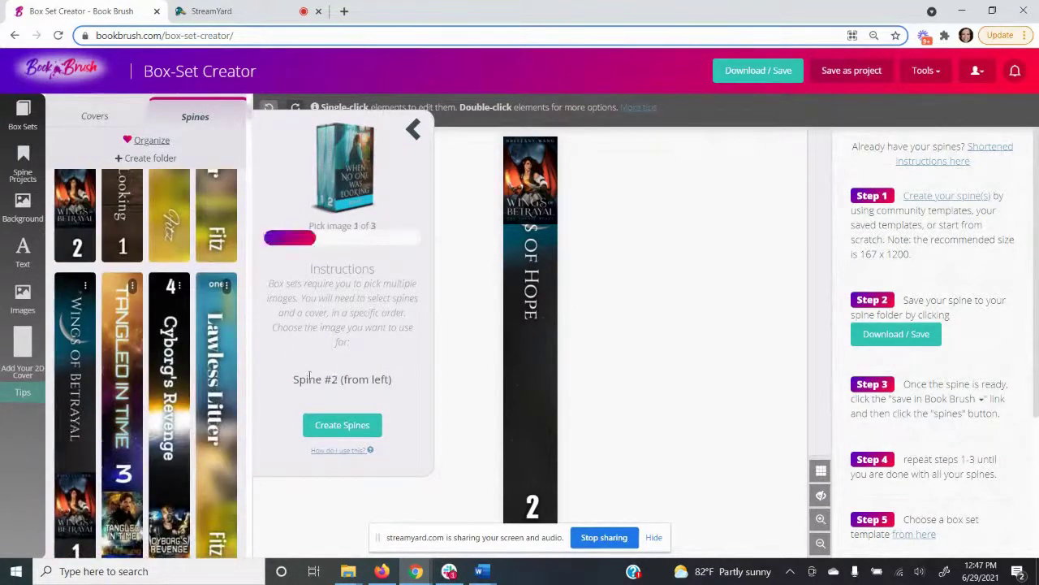
left_click(69, 195)
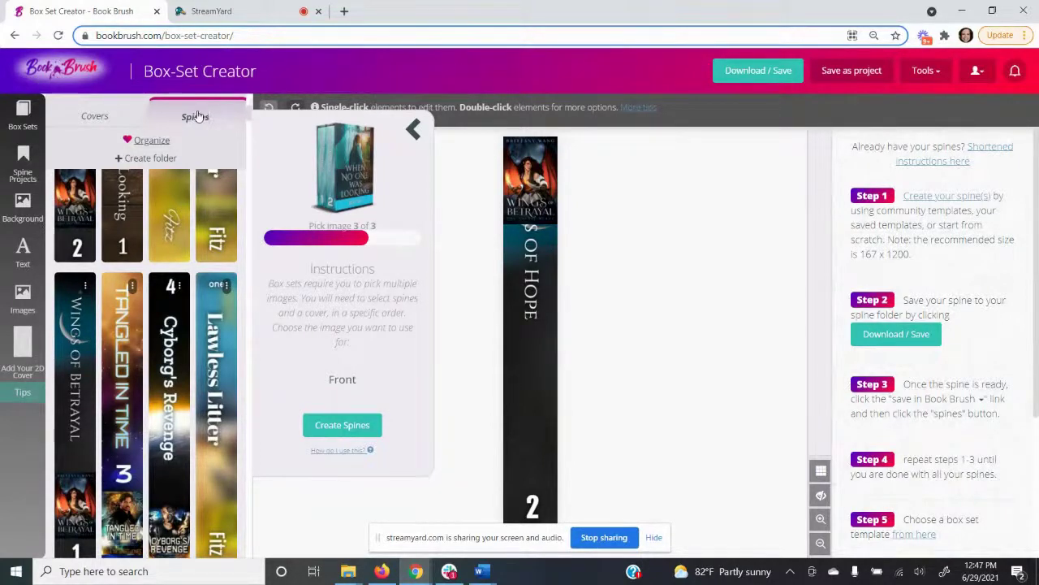
left_click(95, 117)
left_click(909, 325)
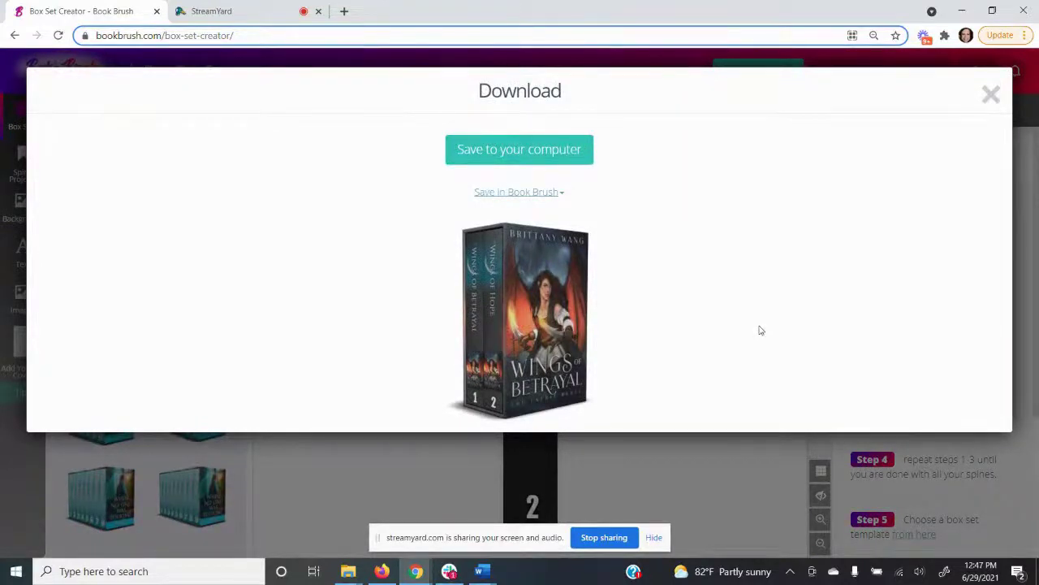
- Save the box-set mockup to My Images and download it to the computer as a PNG
left_click(540, 200)
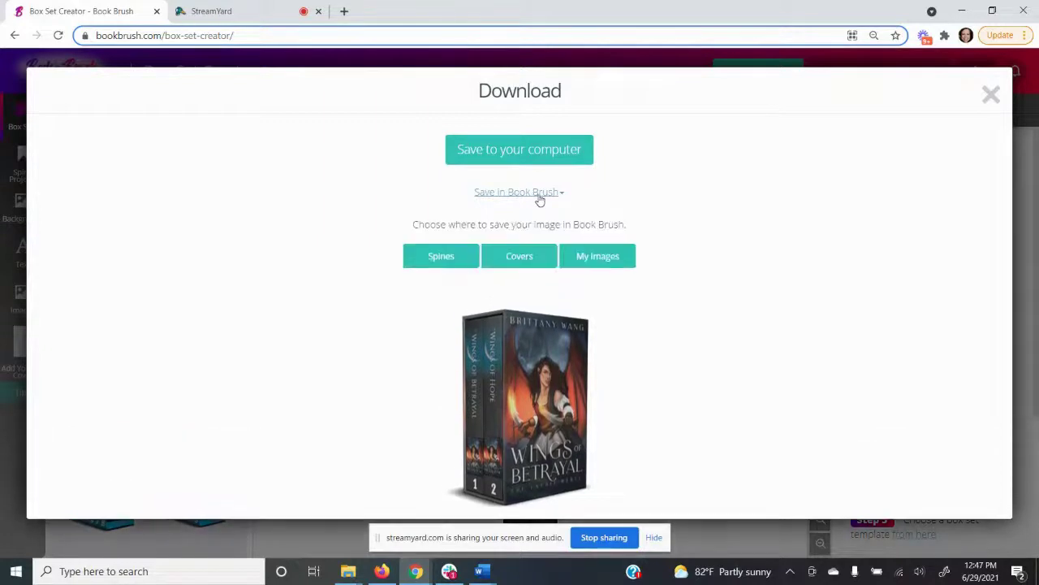
left_click(618, 261)
left_click(520, 149)
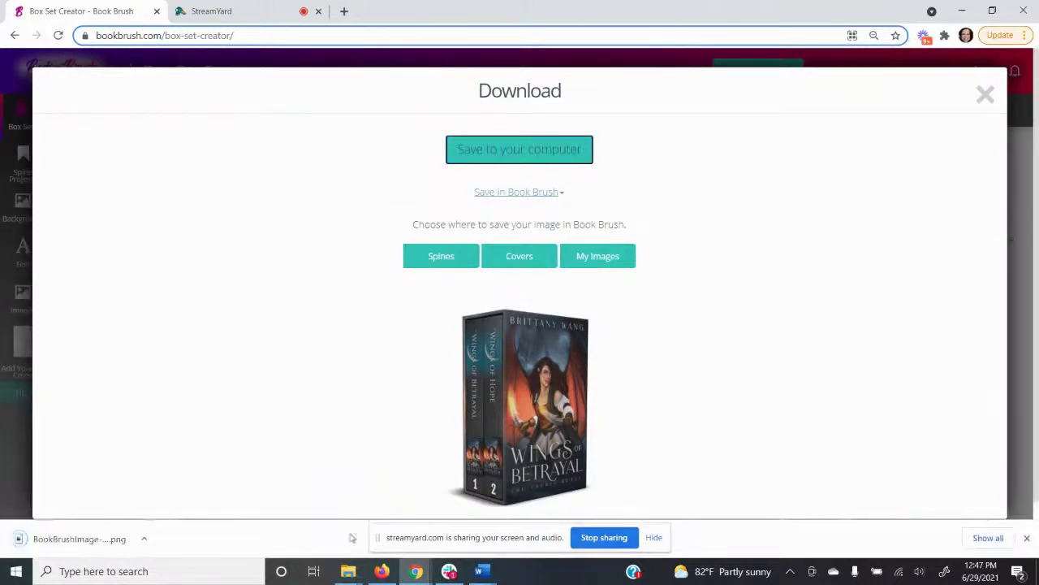
- View the downloaded PNG, then close the viewer and the Download dialog
left_click(91, 539)
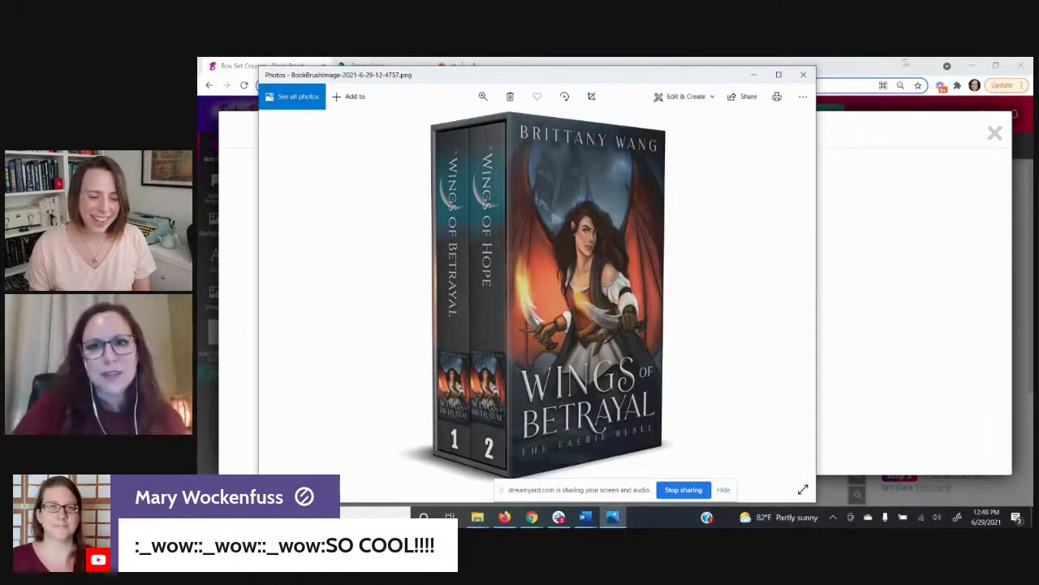
left_click(806, 76)
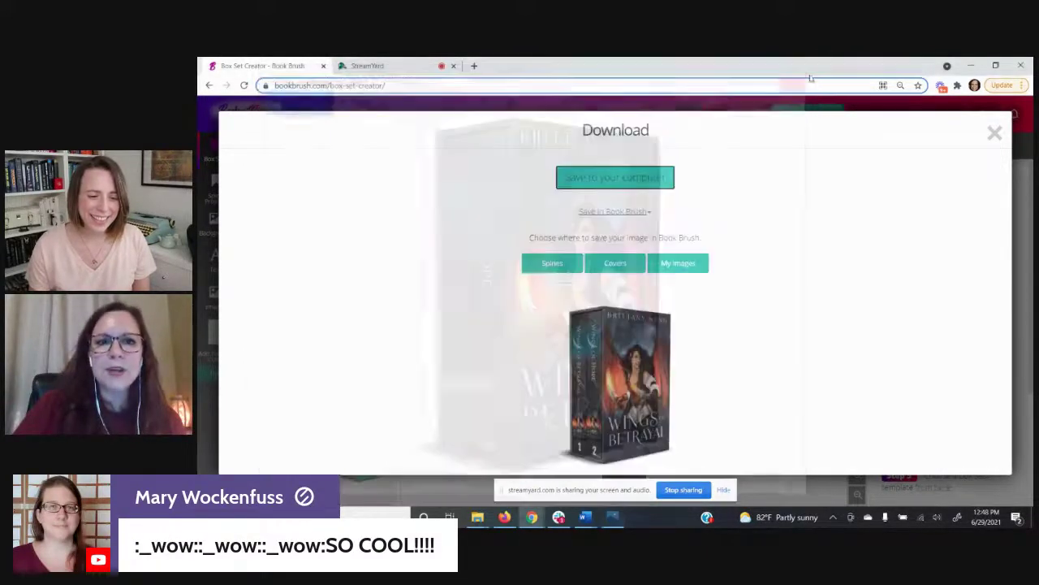
left_click(995, 134)
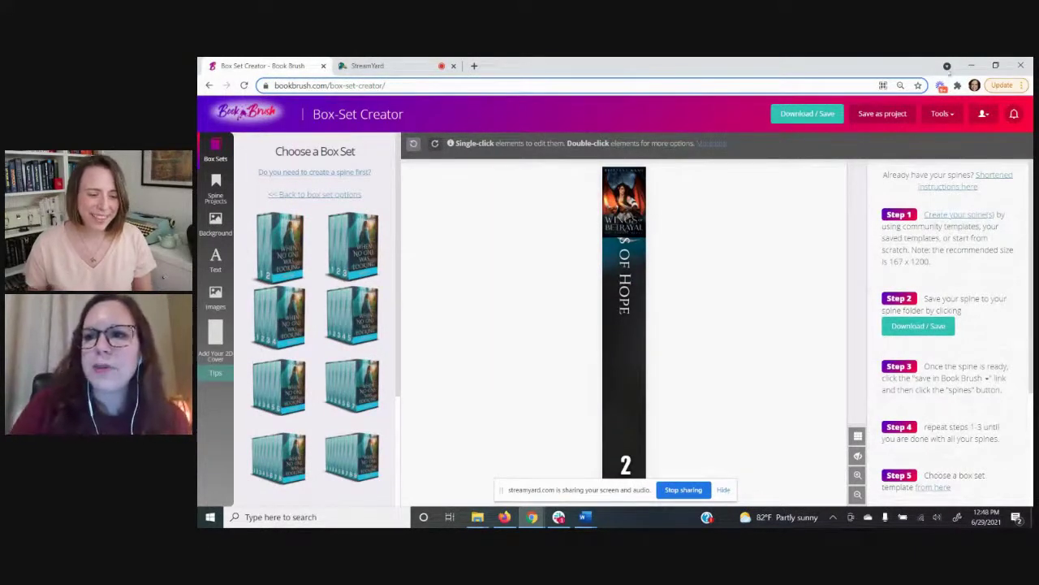
left_click(240, 117)
left_click(669, 147)
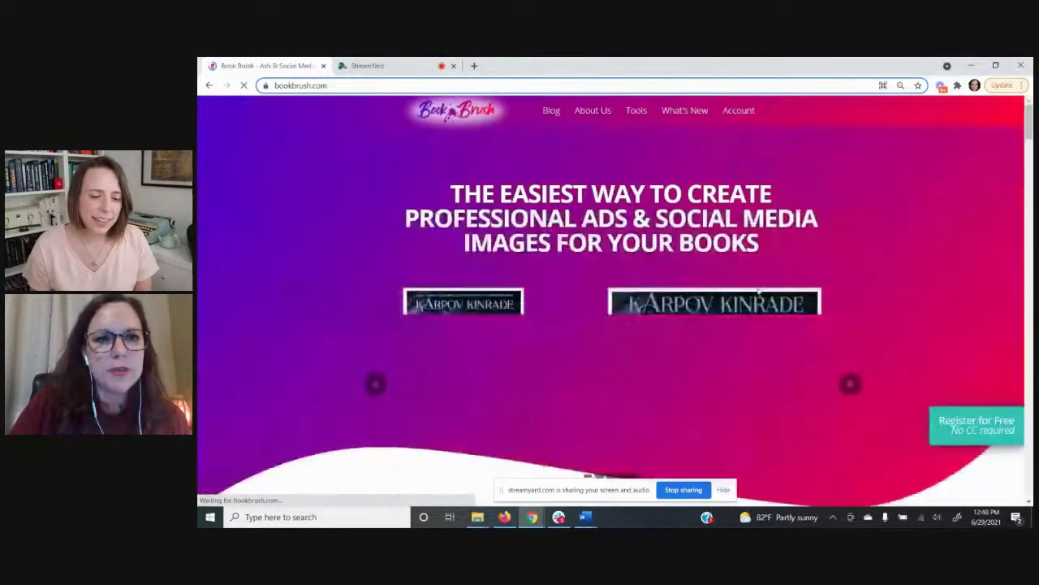
scroll(759, 290, "down", 4)
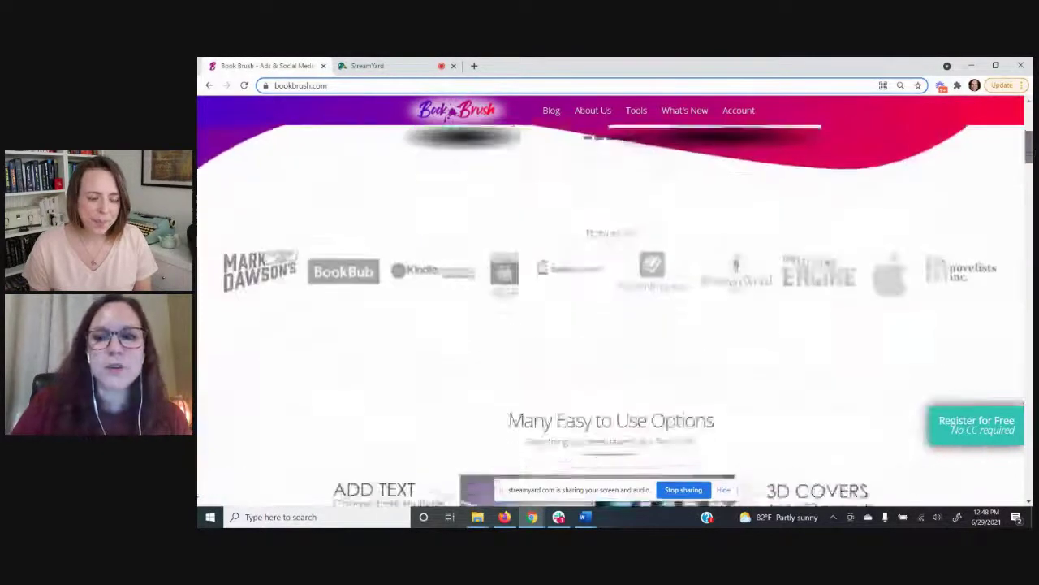
scroll(615, 316, "down", 15)
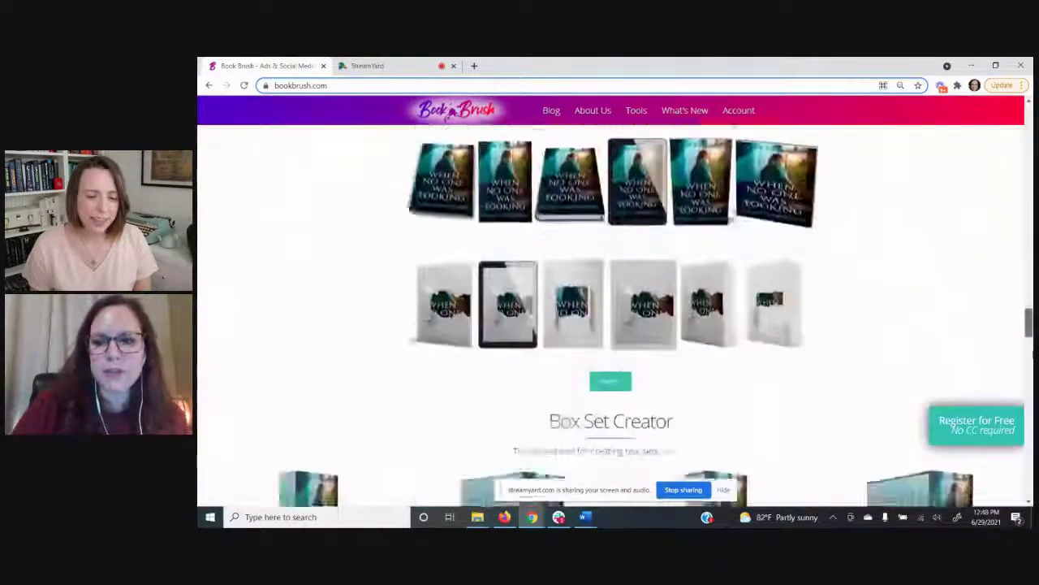
scroll(610, 309, "down", 15)
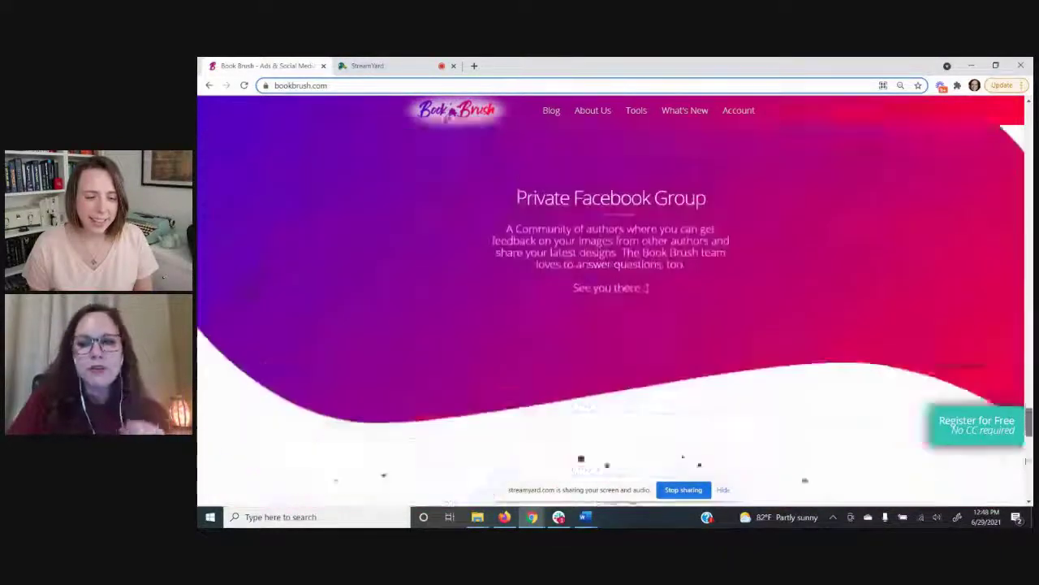
scroll(1026, 460, "down", 8)
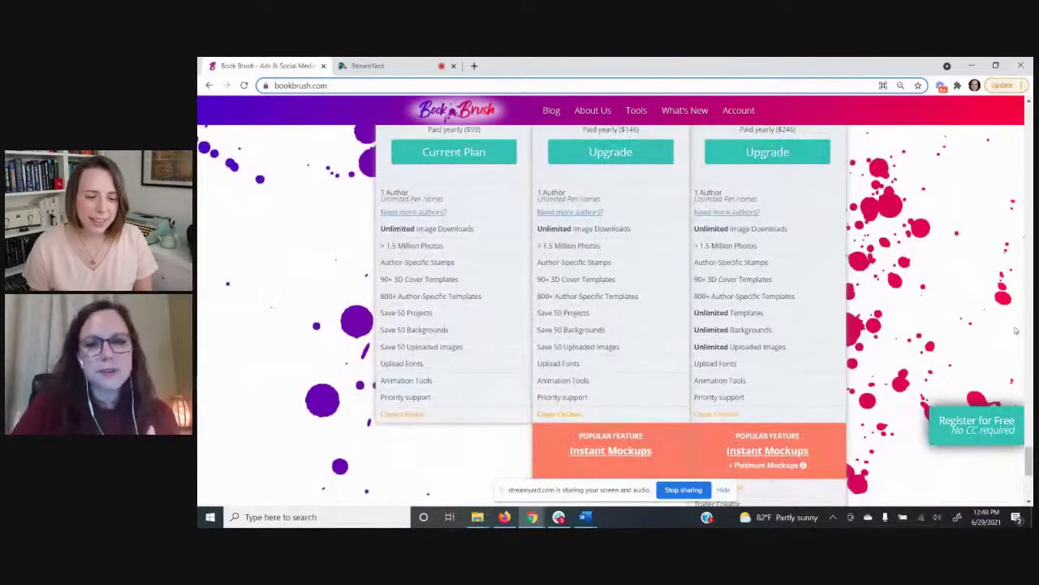
scroll(912, 242, "up", 2)
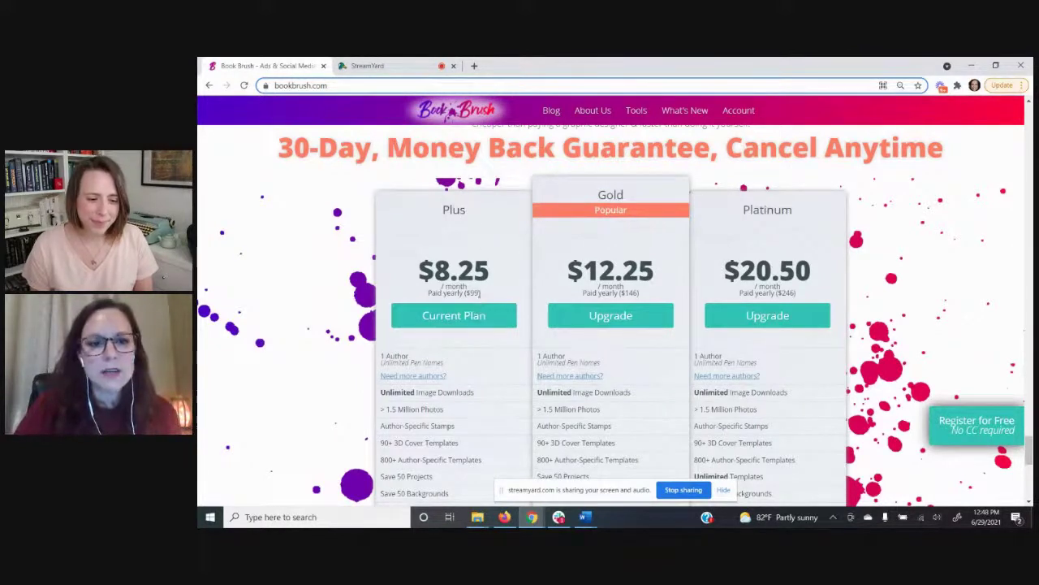
scroll(517, 279, "down", 1)
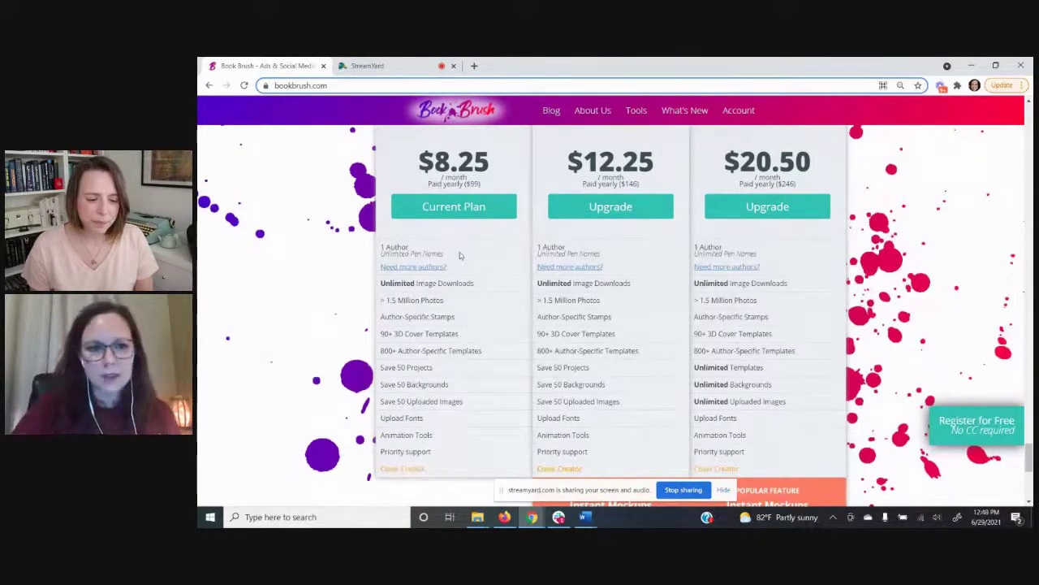
scroll(463, 251, "down", 1)
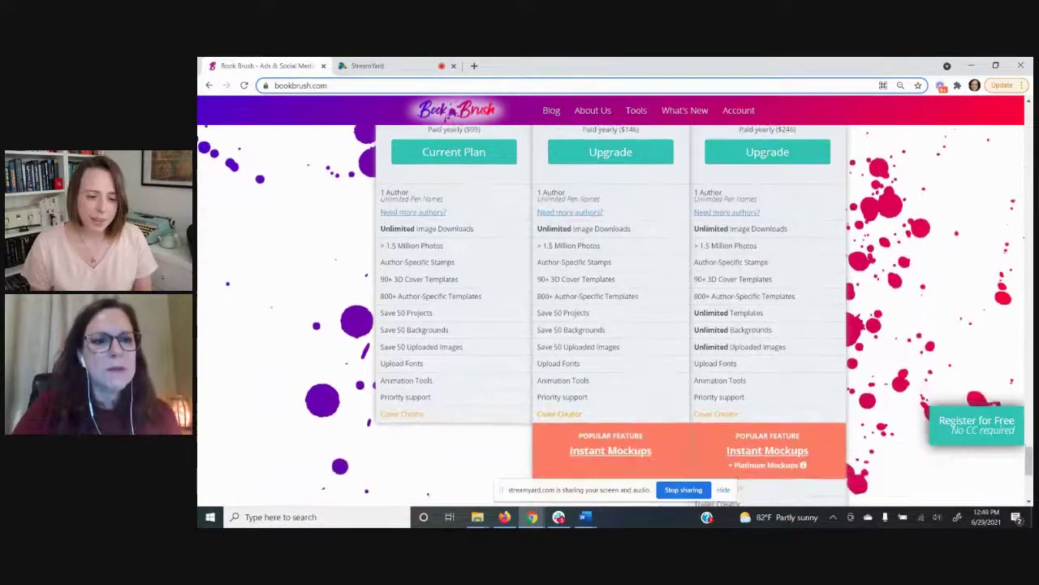
scroll(476, 256, "up", 3)
scroll(475, 257, "down", 2)
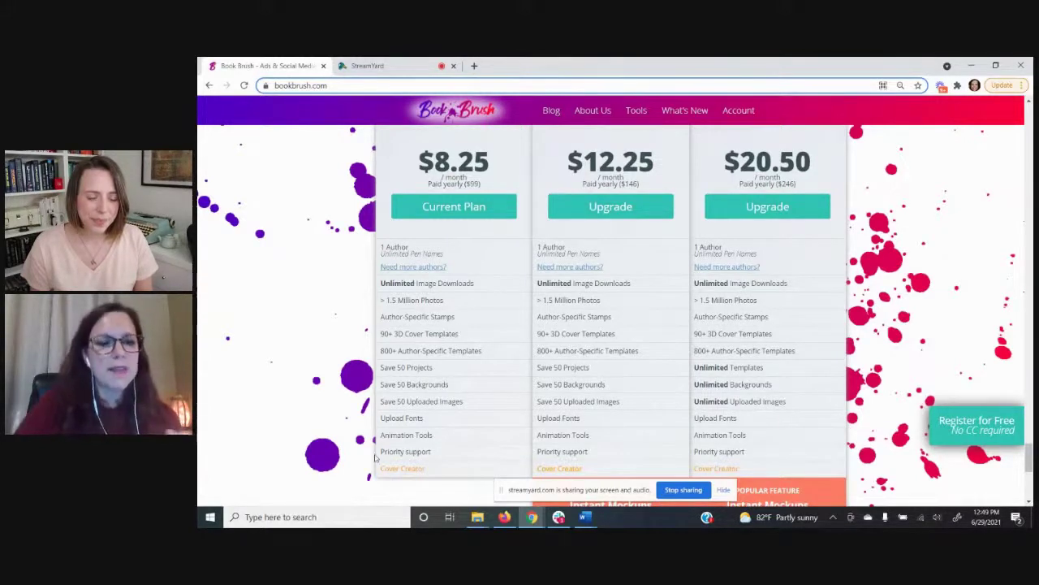
scroll(606, 343, "up", 1)
scroll(606, 342, "up", 2)
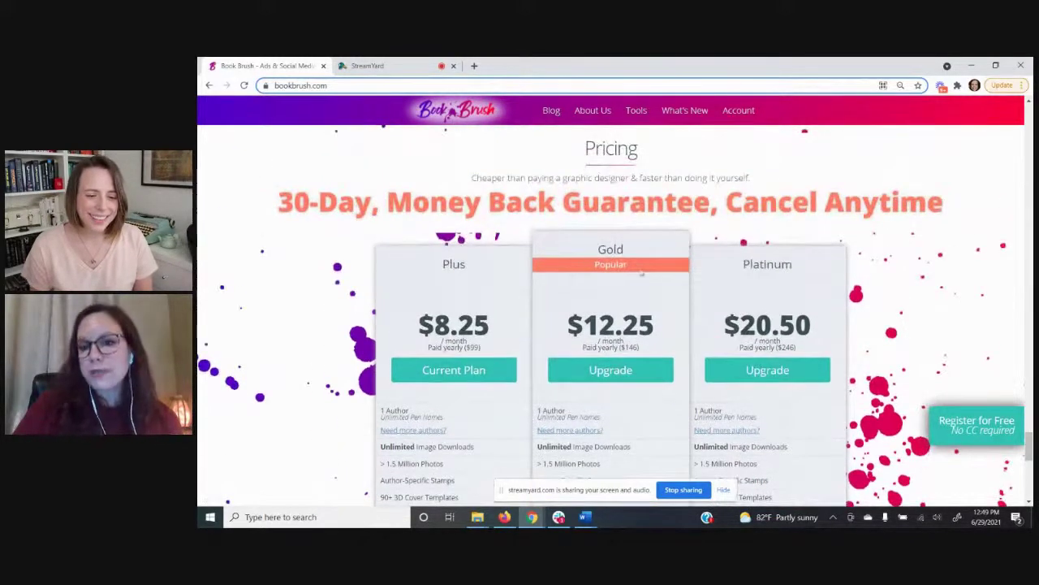
scroll(652, 283, "down", 4)
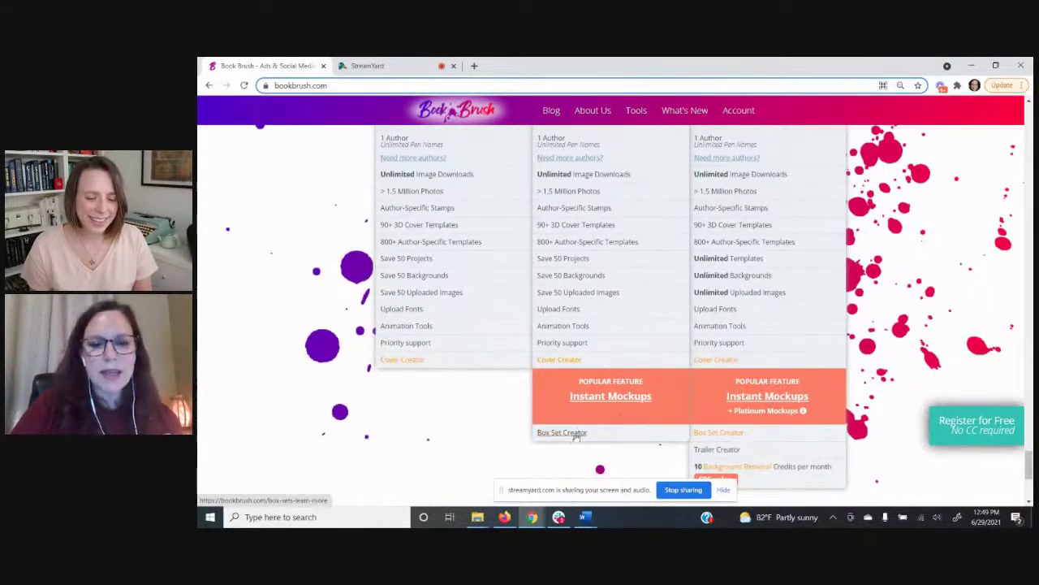
scroll(780, 230, "up", 3)
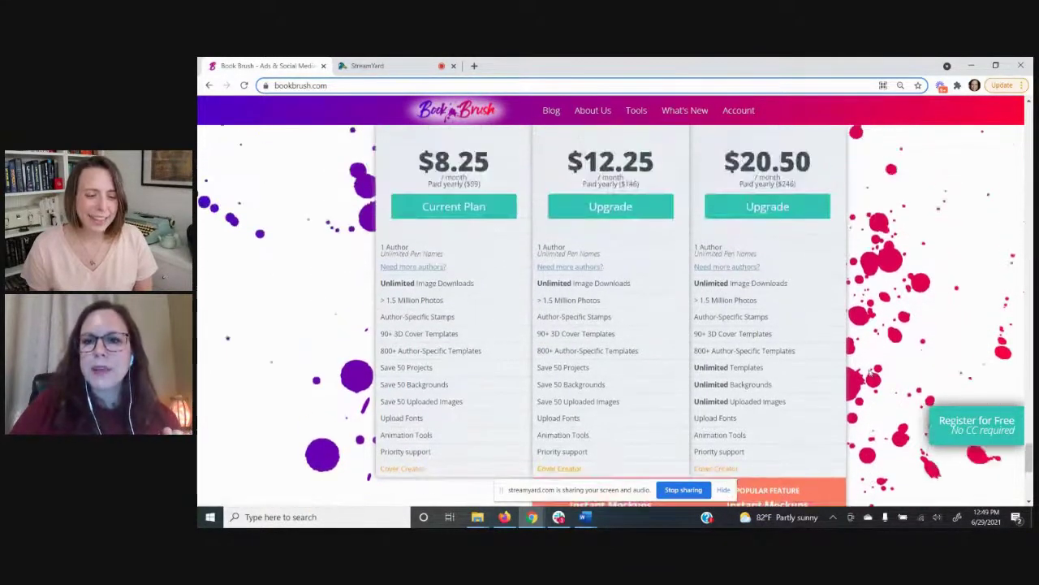
scroll(893, 309, "down", 3)
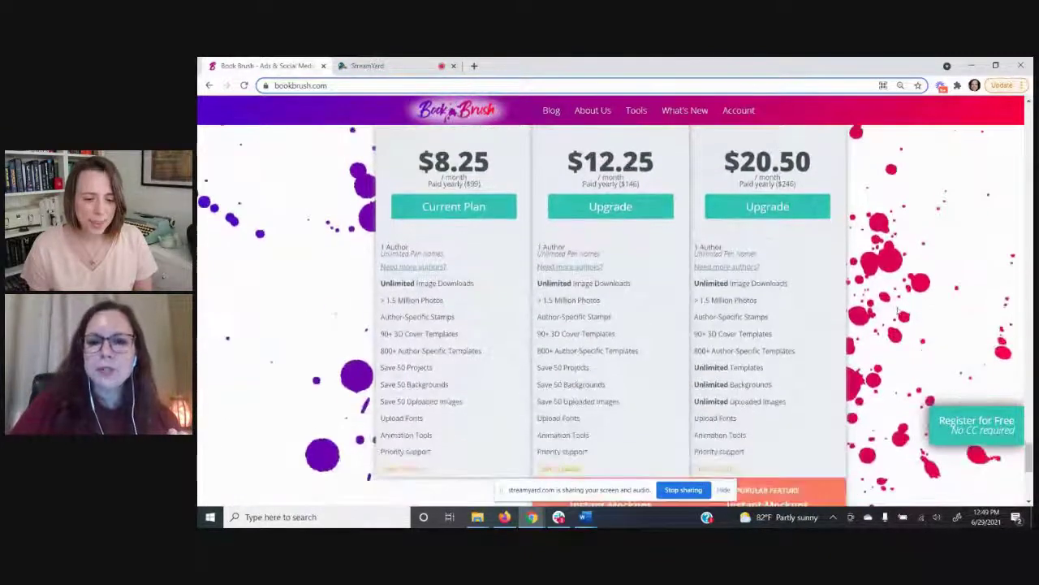
scroll(893, 313, "down", 1)
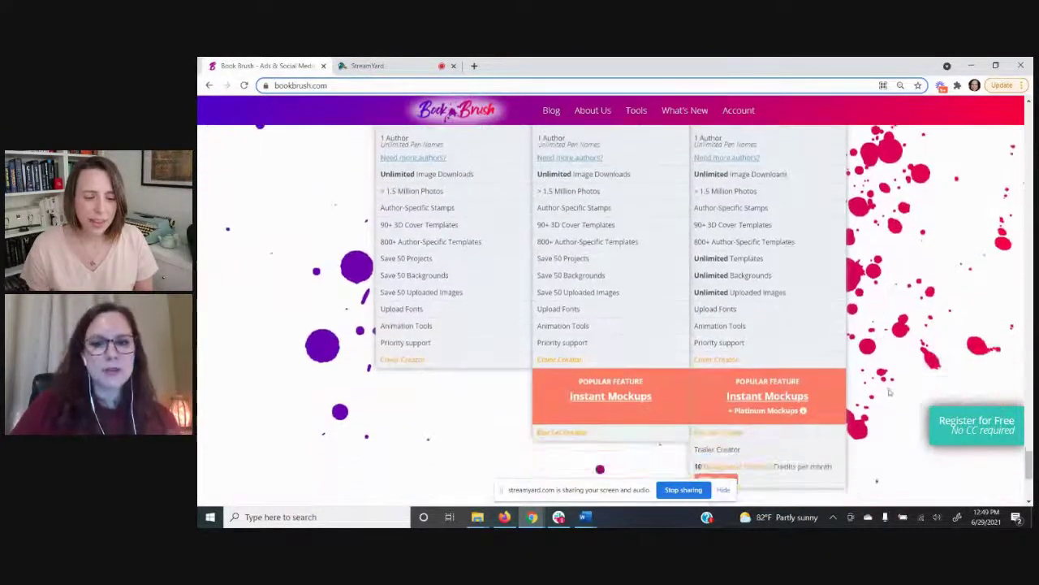
scroll(777, 386, "down", 1)
mouse_move(803, 356)
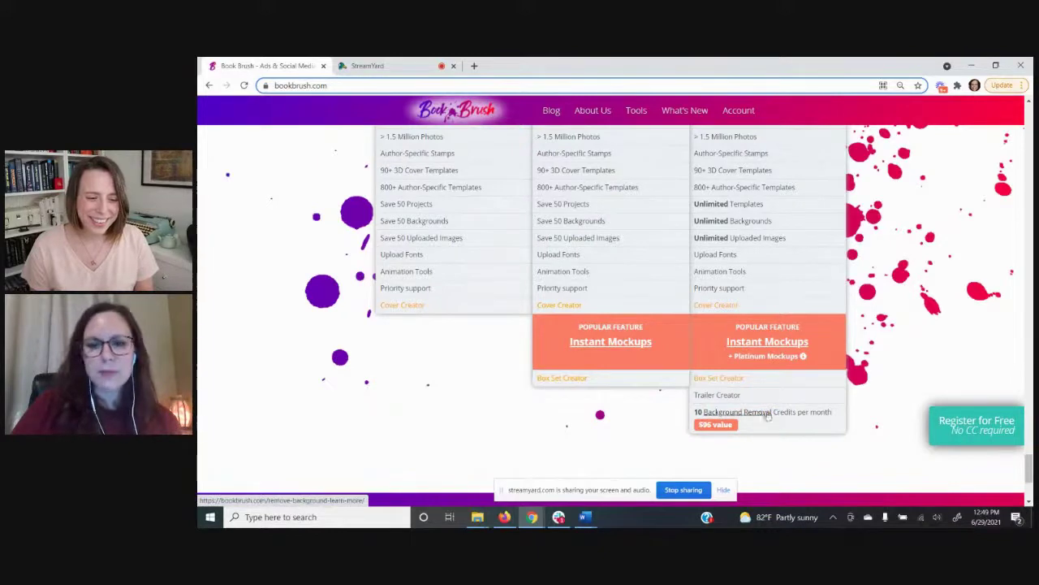
scroll(893, 403, "up", 4)
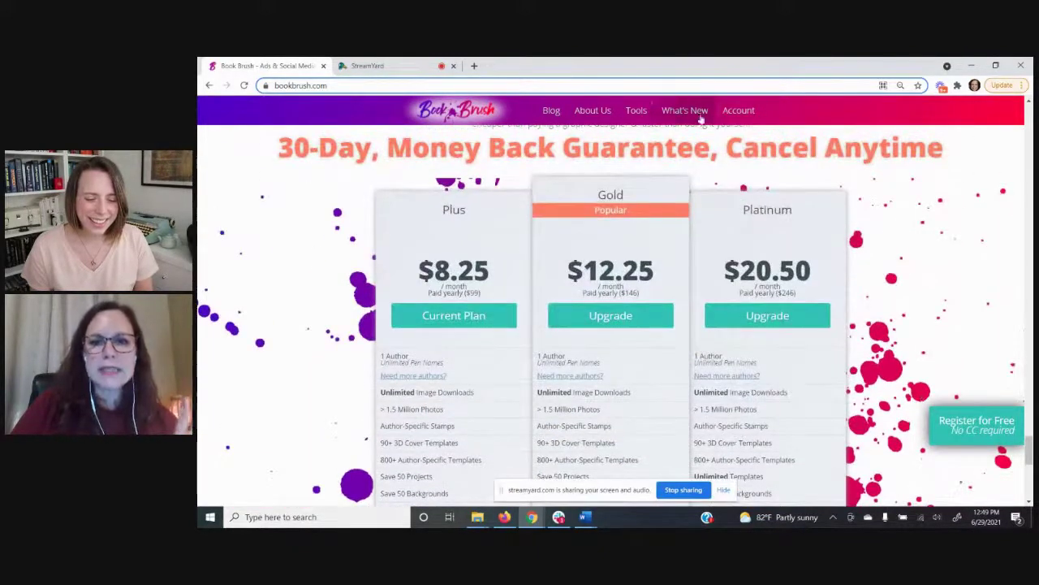
- Go to the Account page and highlight the Free Webinars and More Webinars headings
left_click(748, 114)
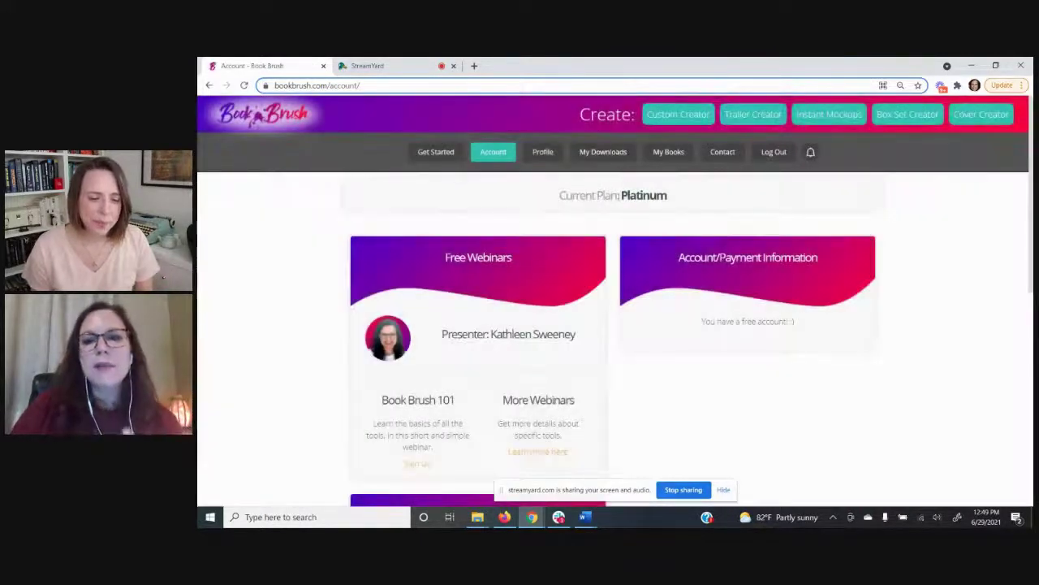
scroll(638, 213, "down", 1)
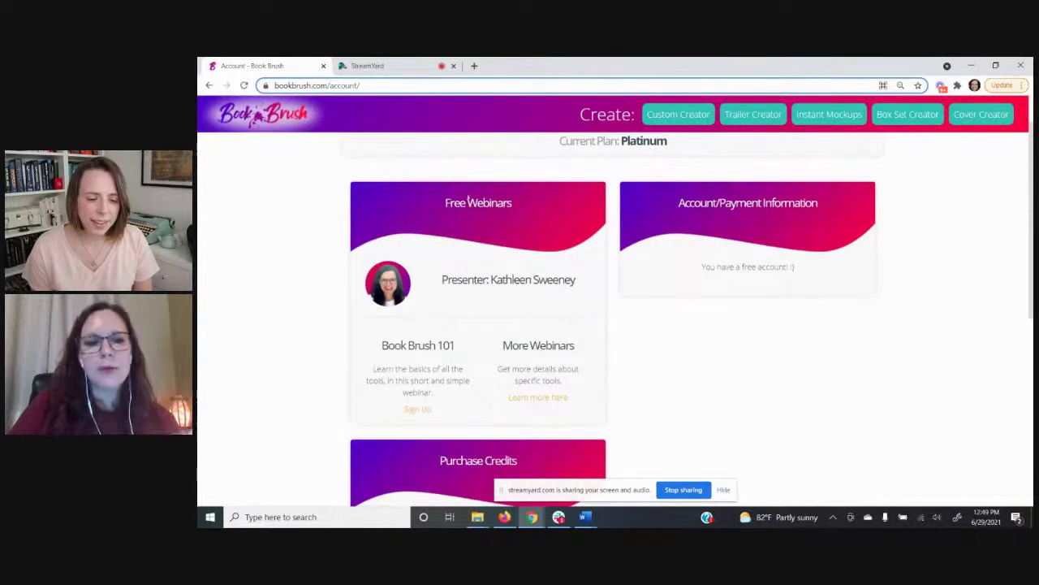
left_click_drag(446, 202, 517, 203)
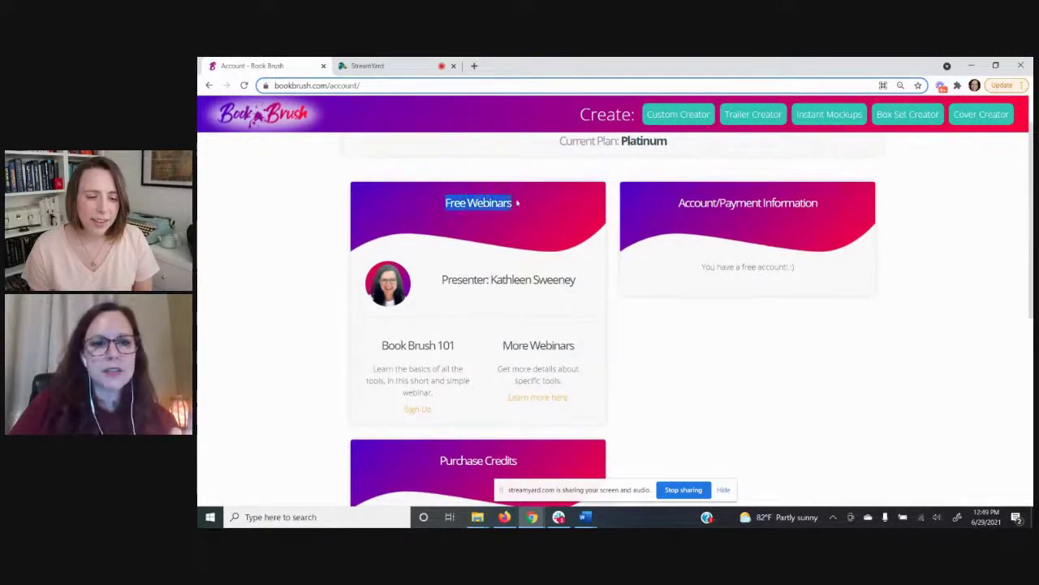
left_click(521, 203)
left_click_drag(500, 345, 590, 349)
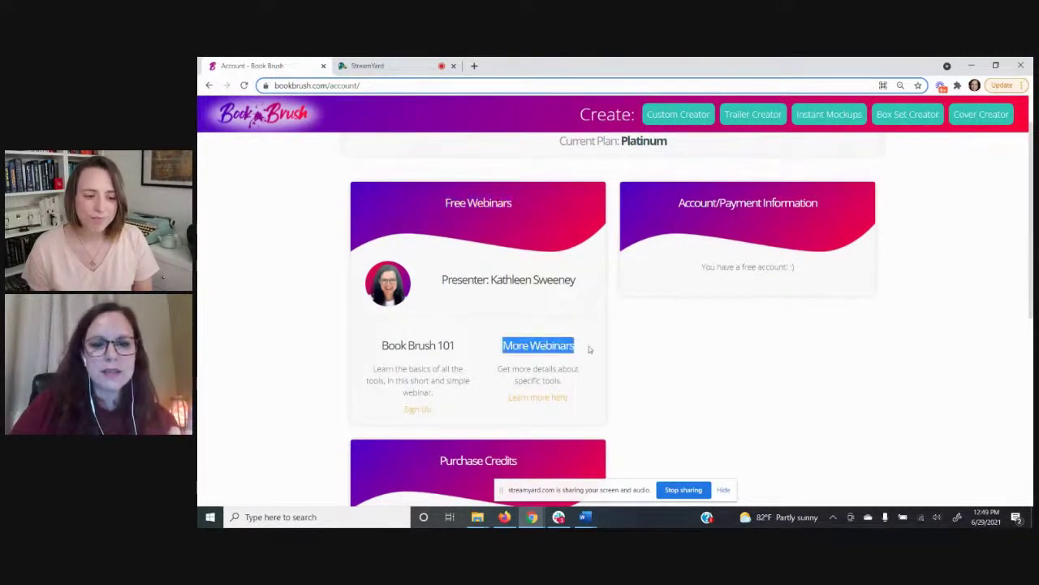
- Open the upcoming webinars page via 'Learn more here' and browse the listed 101 sessions
left_click(537, 397)
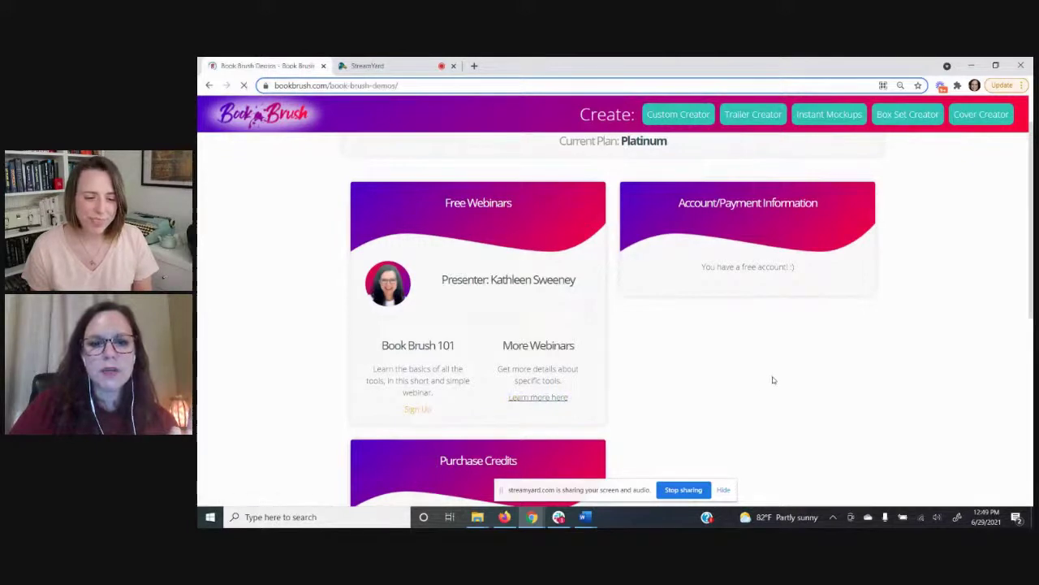
scroll(938, 390, "down", 2)
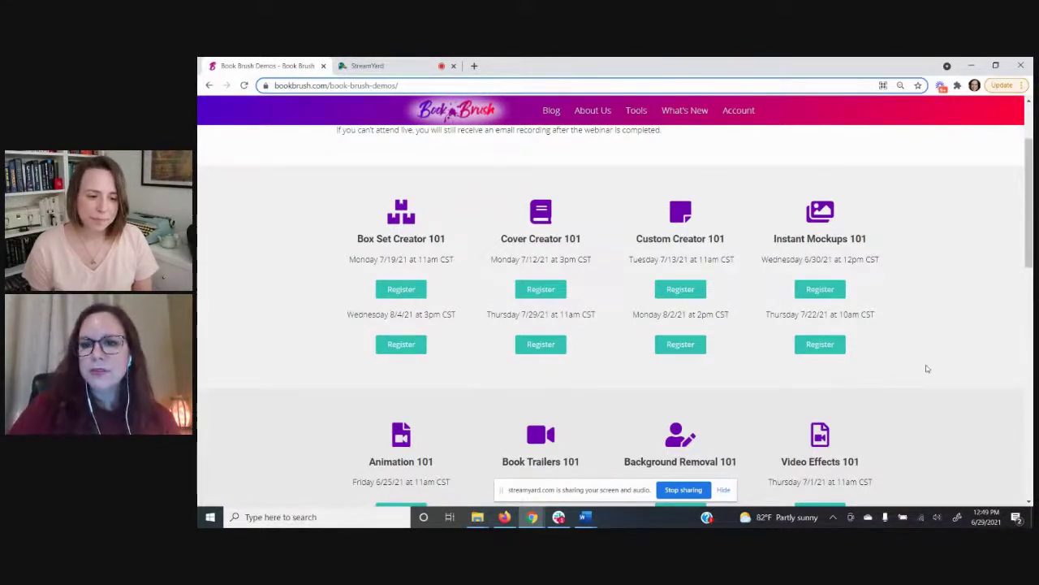
scroll(927, 369, "up", 1)
scroll(927, 368, "up", 1)
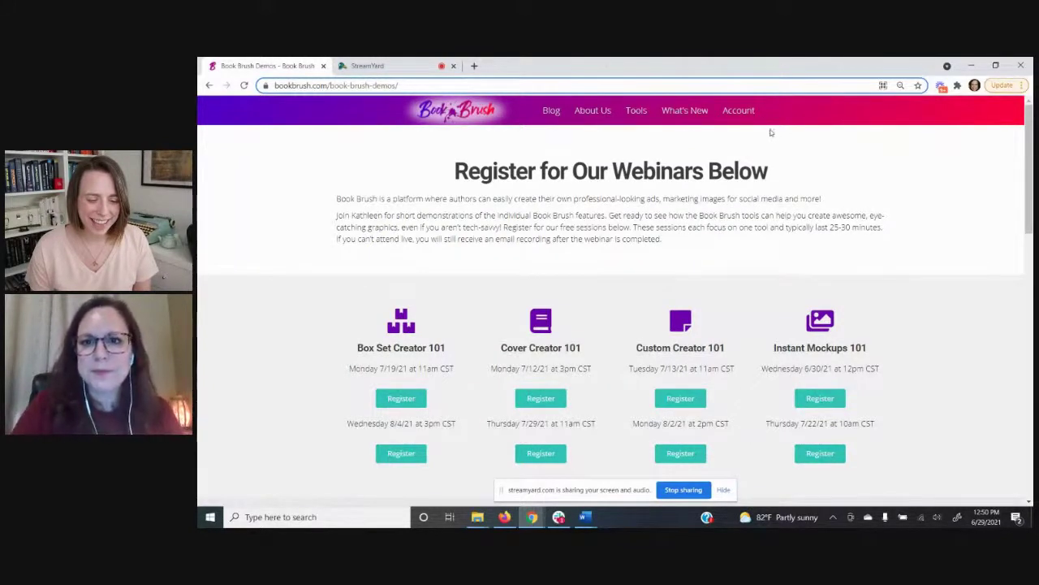
mouse_move(634, 115)
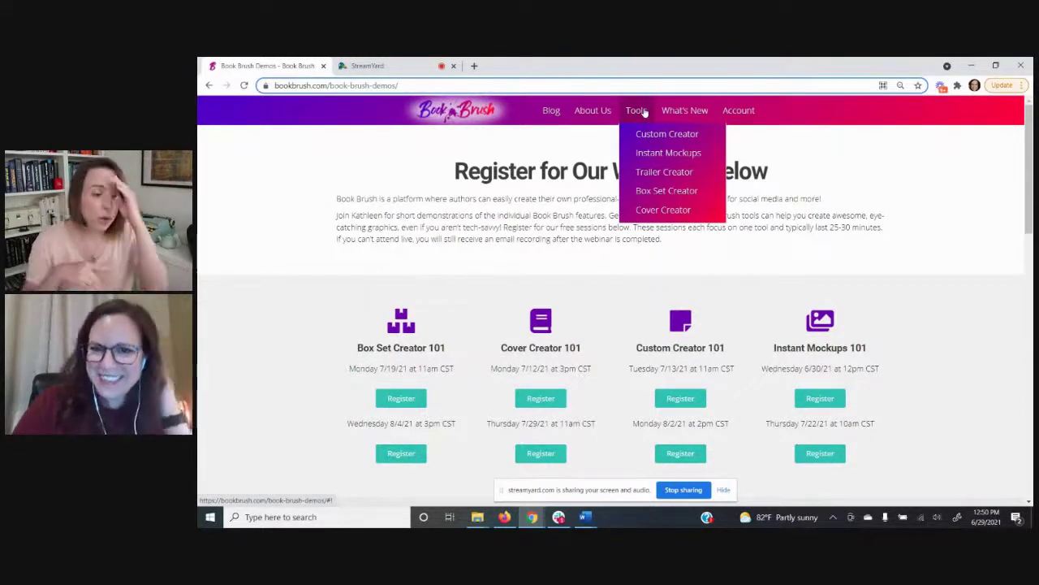
- Open Custom Creator and load the saved Wings of Betrayal project from My Projects
left_click(654, 138)
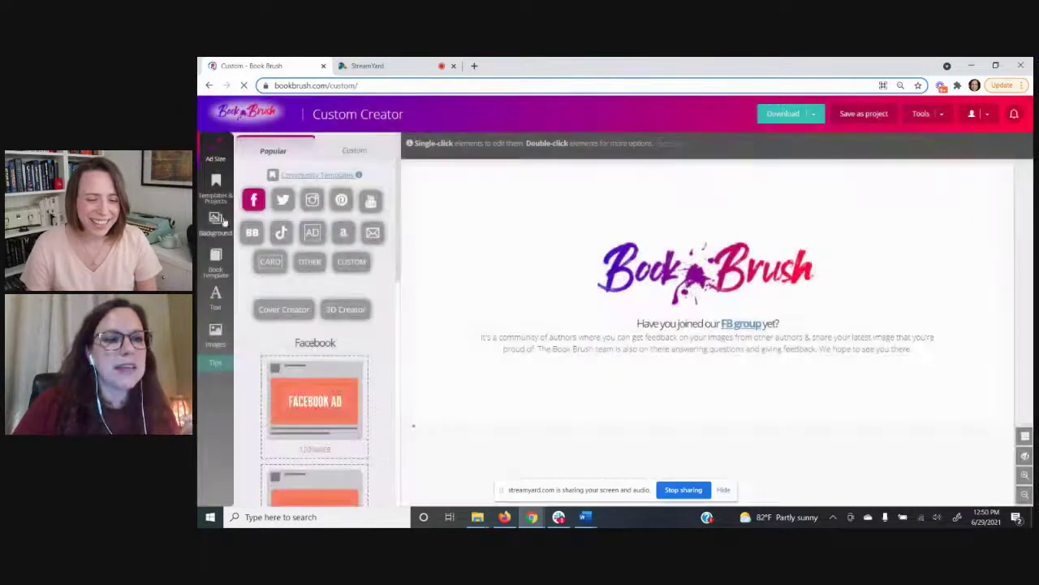
left_click(215, 187)
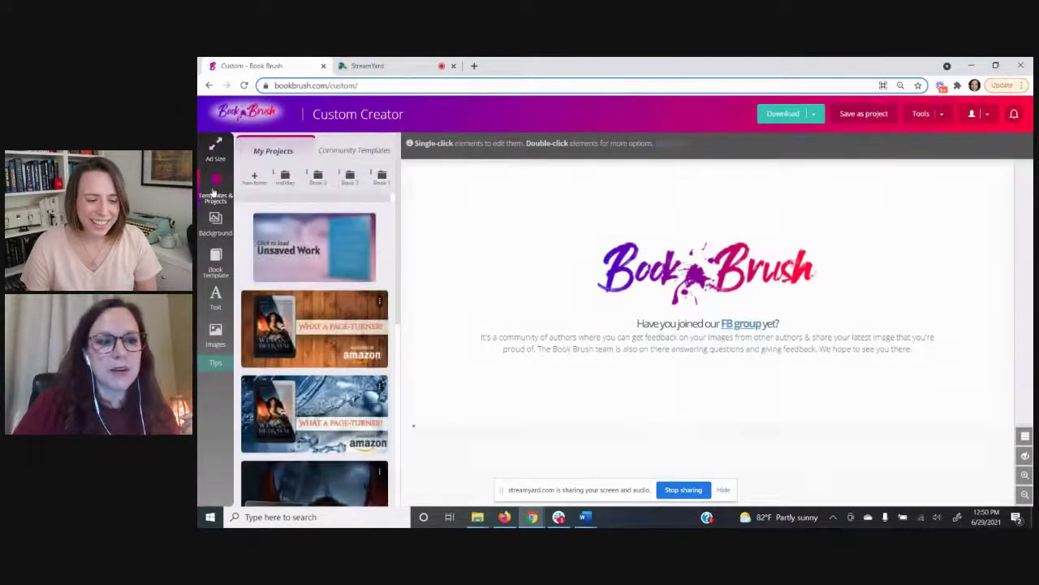
scroll(315, 467, "down", 1)
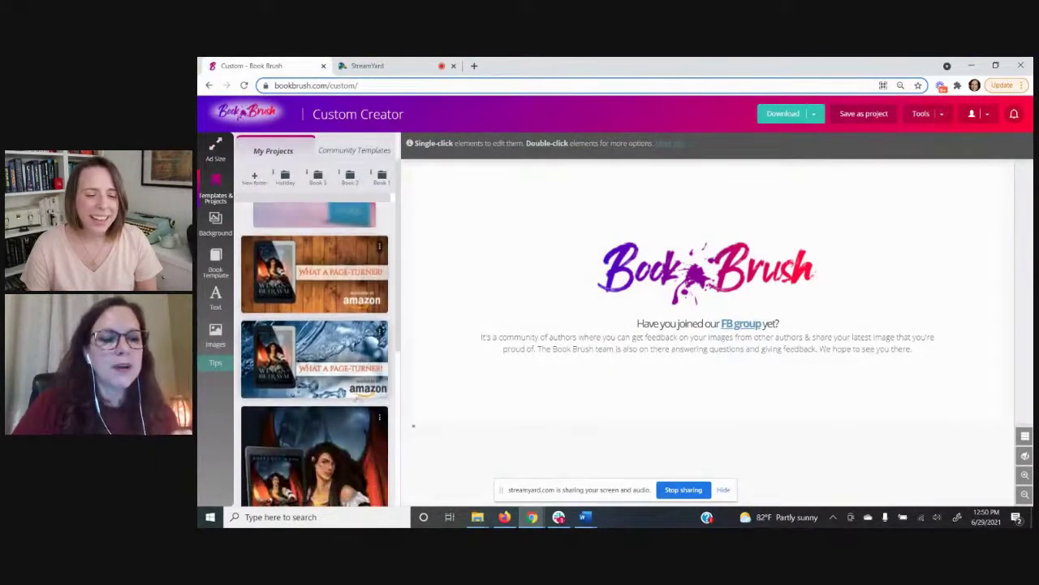
left_click(315, 467)
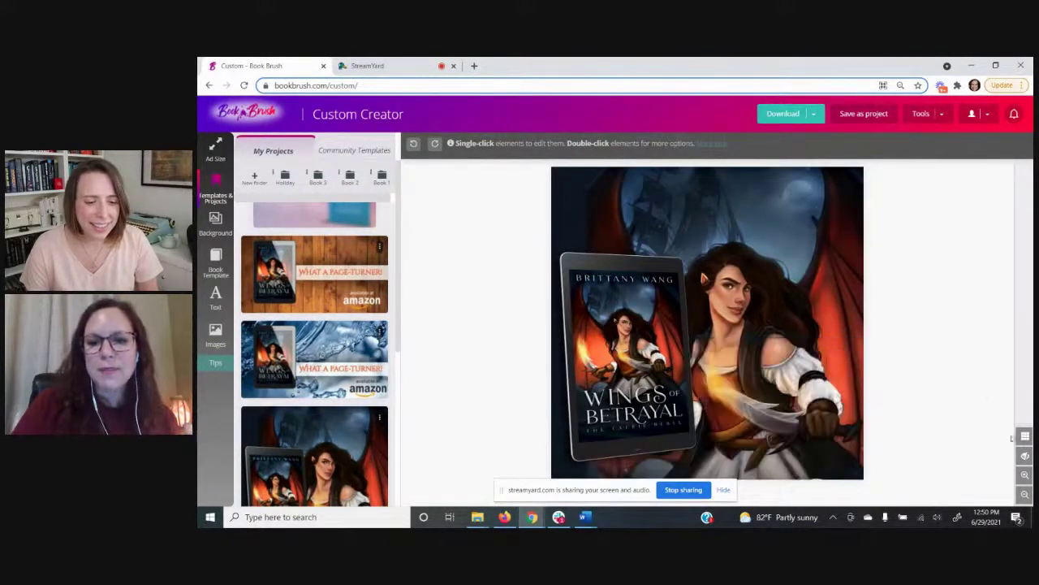
- Shift the Wings of Betrayal background image upward, then load the coupon code project
left_click(1025, 457)
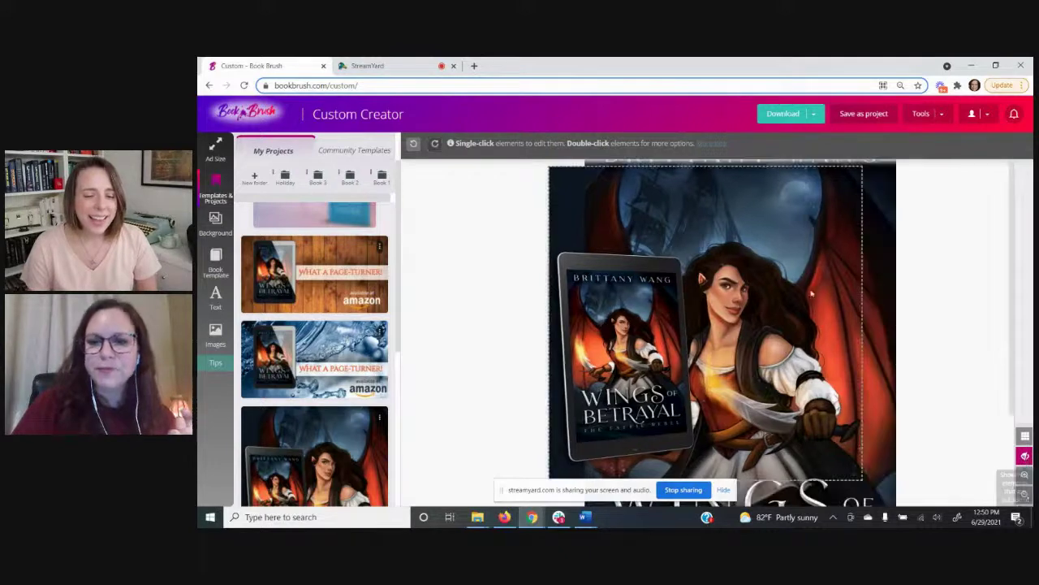
left_click_drag(756, 328, 807, 338)
left_click(1024, 457)
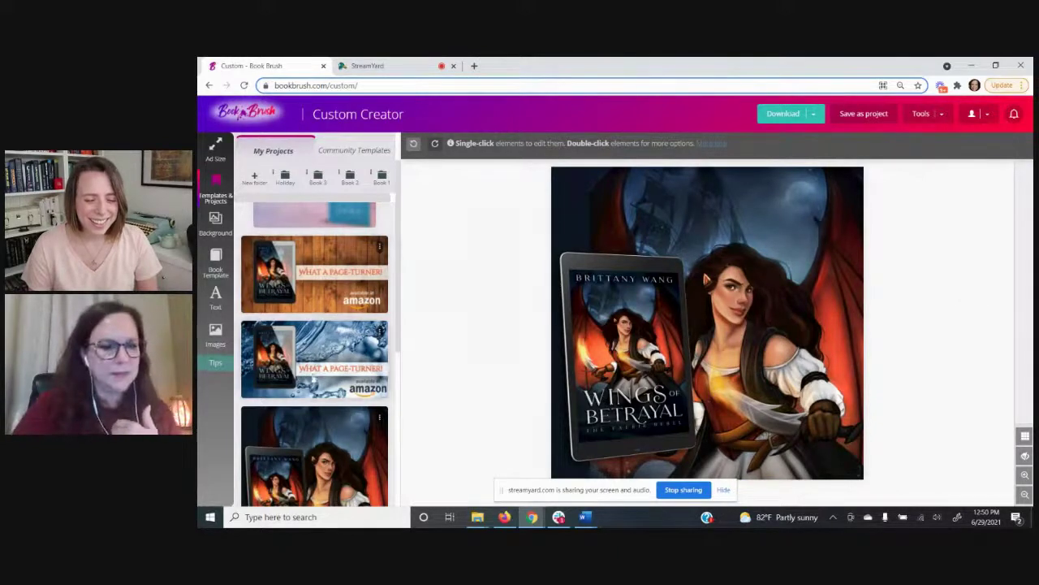
scroll(314, 341, "down", 5)
left_click(314, 241)
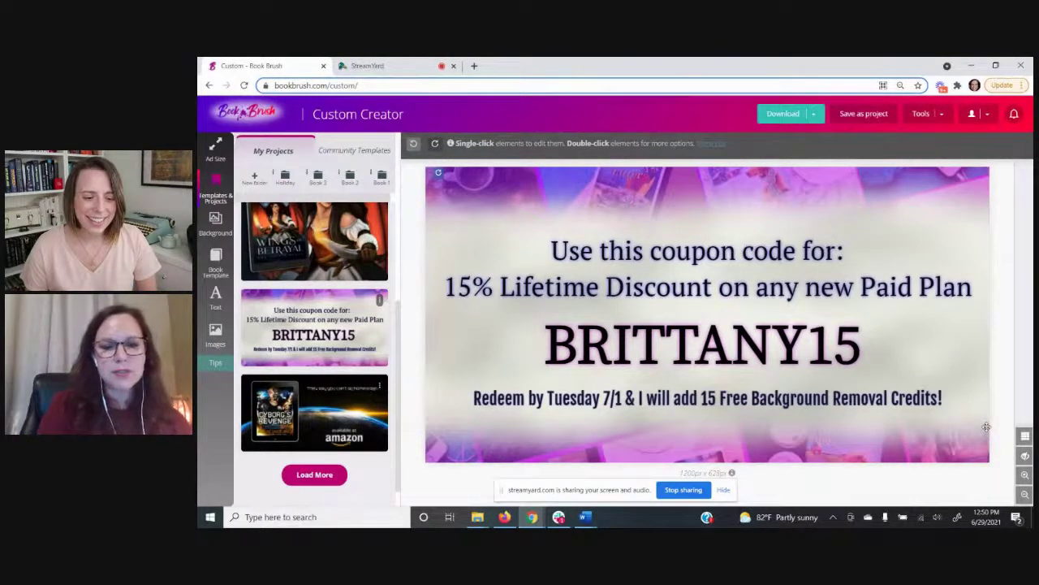
- Edit the coupon's redeem line to read 'Redeem by Thursday 7/1'
left_click(942, 398)
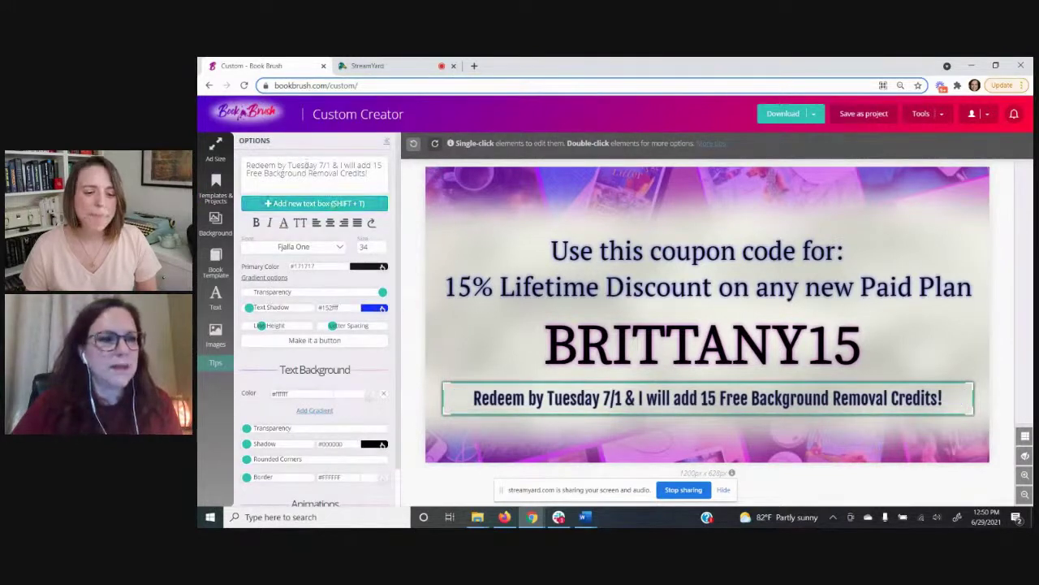
key("BackSpace")
key("BackSpace")
key("BackSpace")
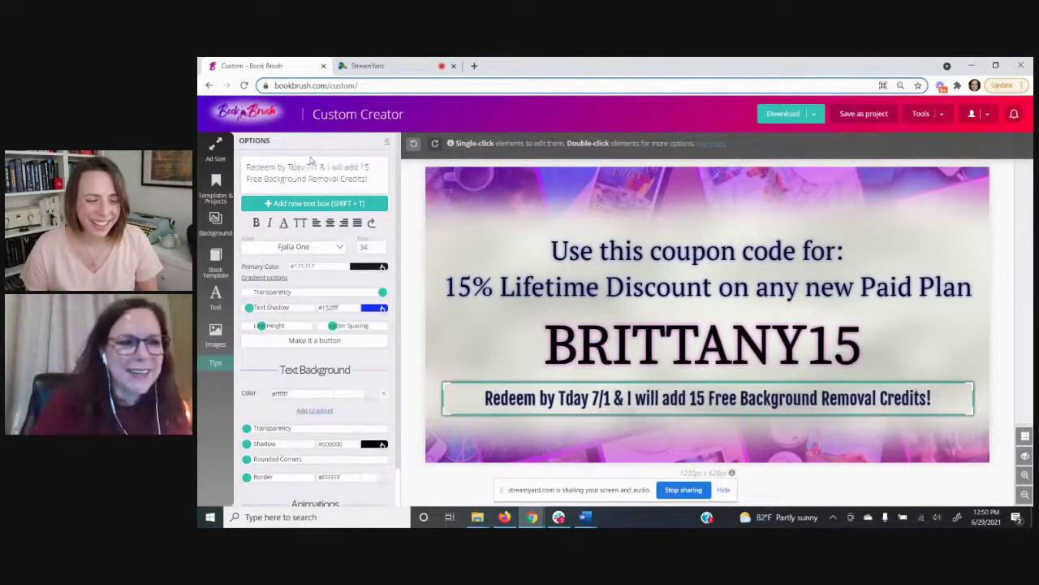
type("hursday")
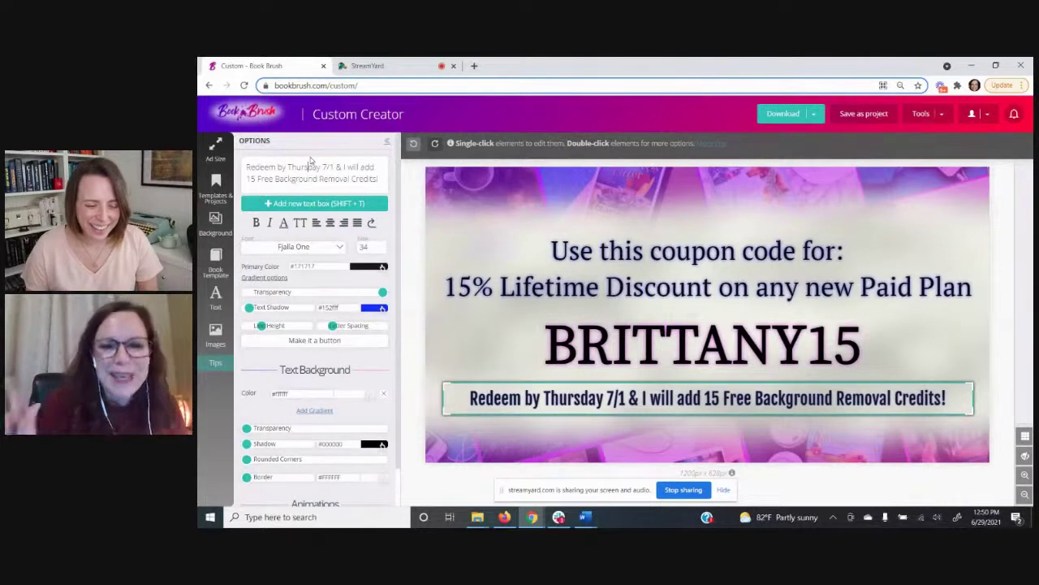